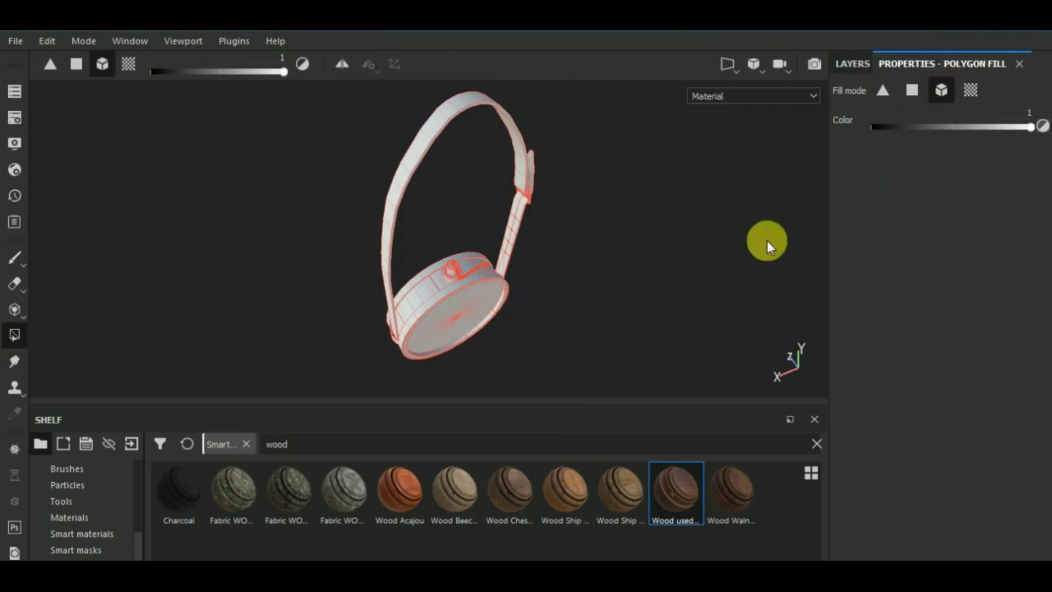
Polygon-fill the flask's round faces and side body into the Wood used rifle mask, leaving the metal rims unfilled
{"action": "left_click", "coordinate": [444, 322]}
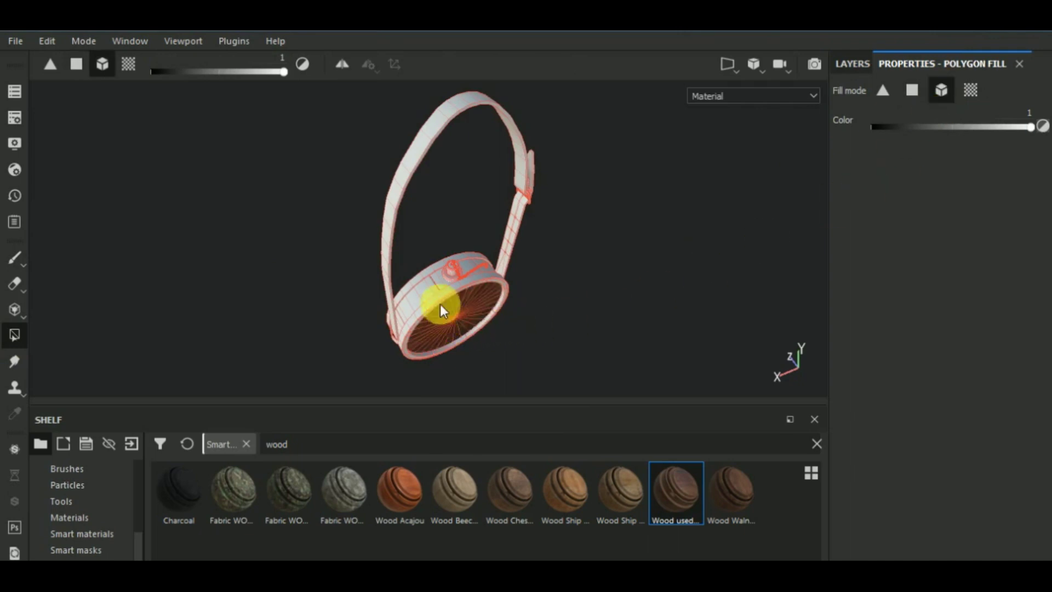
{"action": "scroll", "coordinate": [433, 285], "scroll_direction": "up", "scroll_amount": 2}
{"action": "left_click", "coordinate": [436, 285]}
{"action": "left_click", "coordinate": [448, 281]}
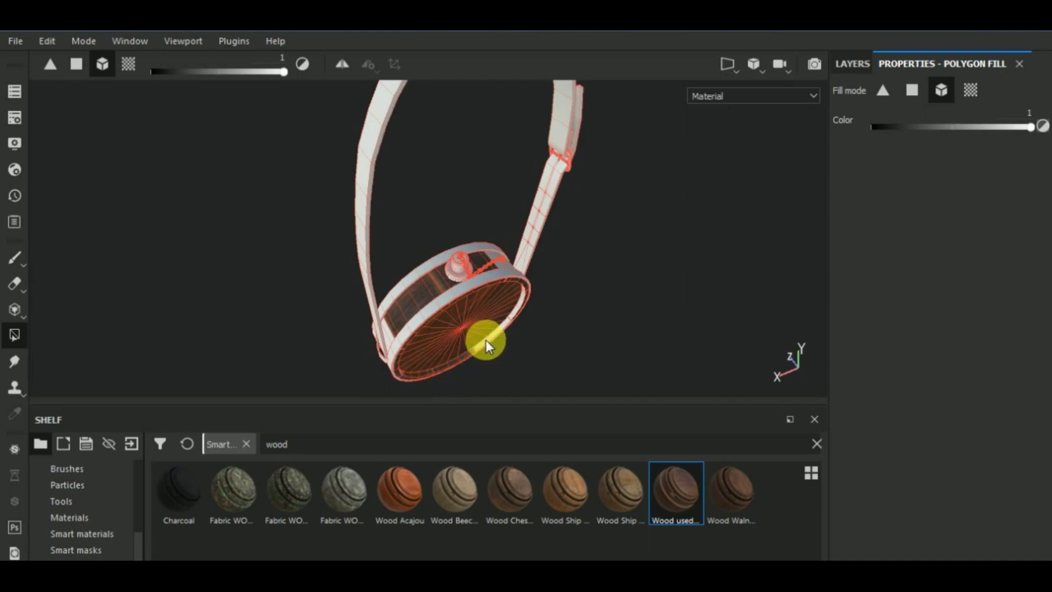
{"action": "left_click_drag", "start_coordinate": [517, 309], "coordinate": [578, 262], "text": "alt"}
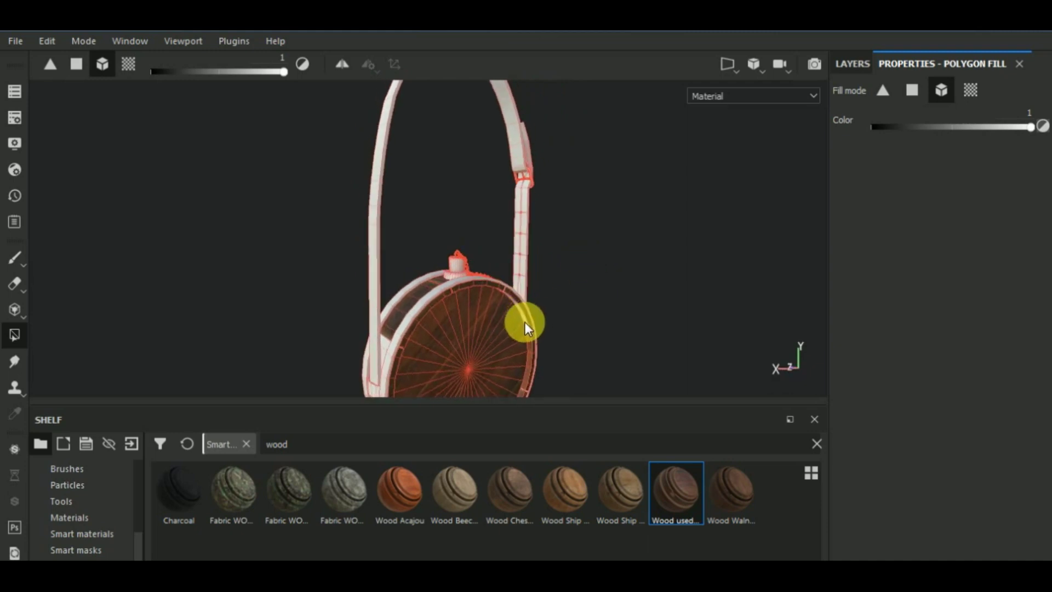
{"action": "right_click_drag", "start_coordinate": [530, 323], "coordinate": [415, 337], "text": "alt"}
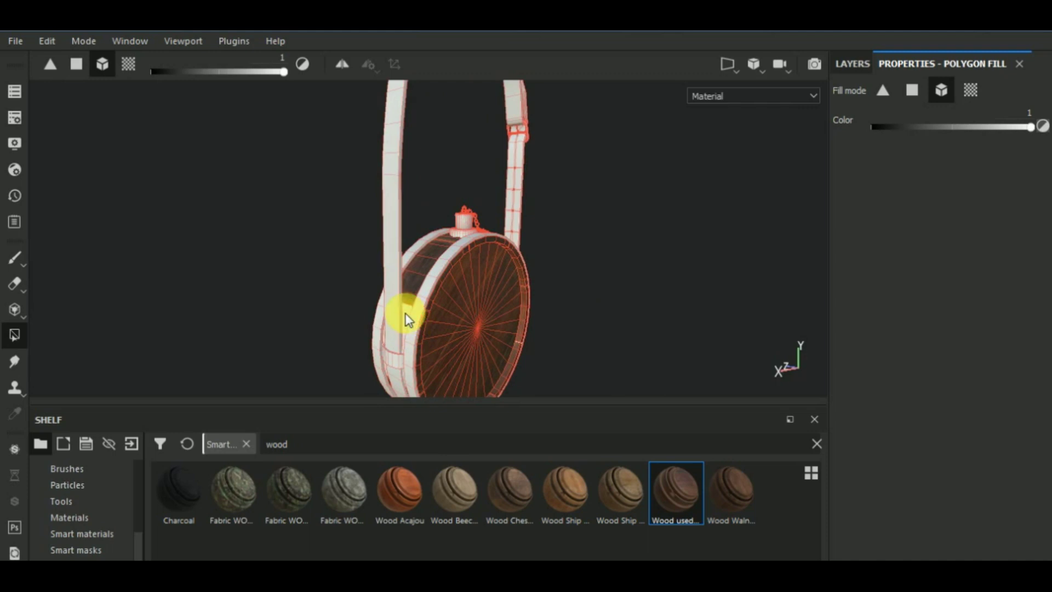
{"action": "left_click", "coordinate": [405, 314]}
{"action": "scroll", "coordinate": [426, 316], "scroll_direction": "down", "scroll_amount": 3}
{"action": "mouse_move", "coordinate": [575, 317]}
{"action": "left_mouse_down", "text": "alt"}
{"action": "mouse_move", "coordinate": [570, 241]}
{"action": "mouse_move", "coordinate": [488, 354]}
{"action": "mouse_move", "coordinate": [277, 398]}
{"action": "mouse_move", "coordinate": [16, 376]}
{"action": "mouse_move", "coordinate": [446, 352]}
{"action": "mouse_move", "coordinate": [554, 265]}
{"action": "mouse_move", "coordinate": [458, 250]}
{"action": "mouse_move", "coordinate": [146, 310]}
{"action": "mouse_move", "coordinate": [470, 376]}
{"action": "mouse_move", "coordinate": [552, 377]}
{"action": "mouse_move", "coordinate": [530, 357]}
{"action": "left_mouse_up", "text": "alt"}
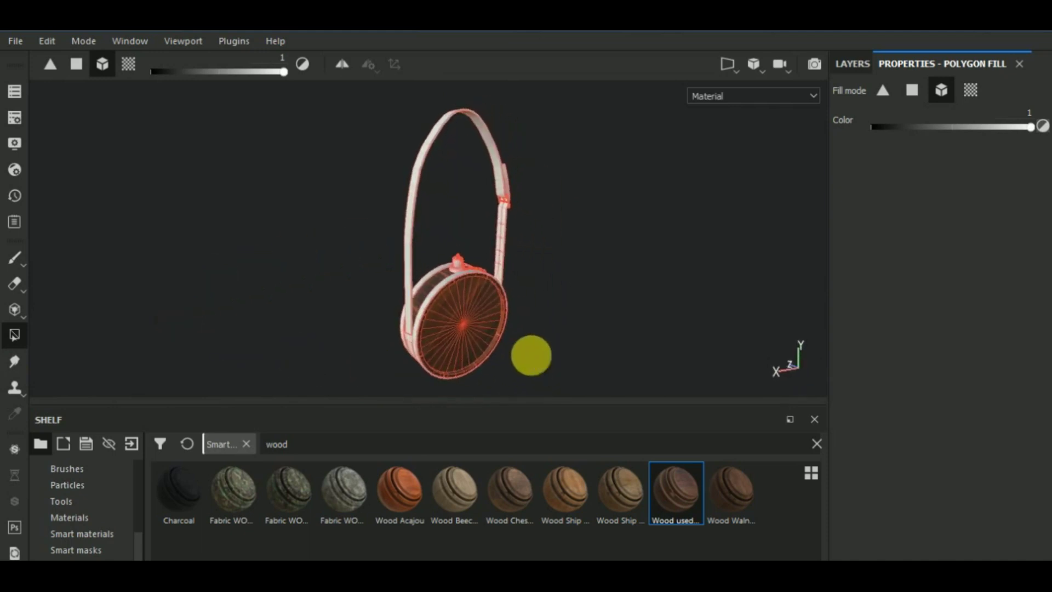
{"action": "left_click", "coordinate": [23, 261]}
{"action": "mouse_move", "coordinate": [692, 313]}
{"action": "left_mouse_down", "text": "alt"}
{"action": "mouse_move", "coordinate": [688, 365]}
{"action": "mouse_move", "coordinate": [663, 315]}
{"action": "mouse_move", "coordinate": [668, 352]}
{"action": "left_mouse_up", "text": "alt"}
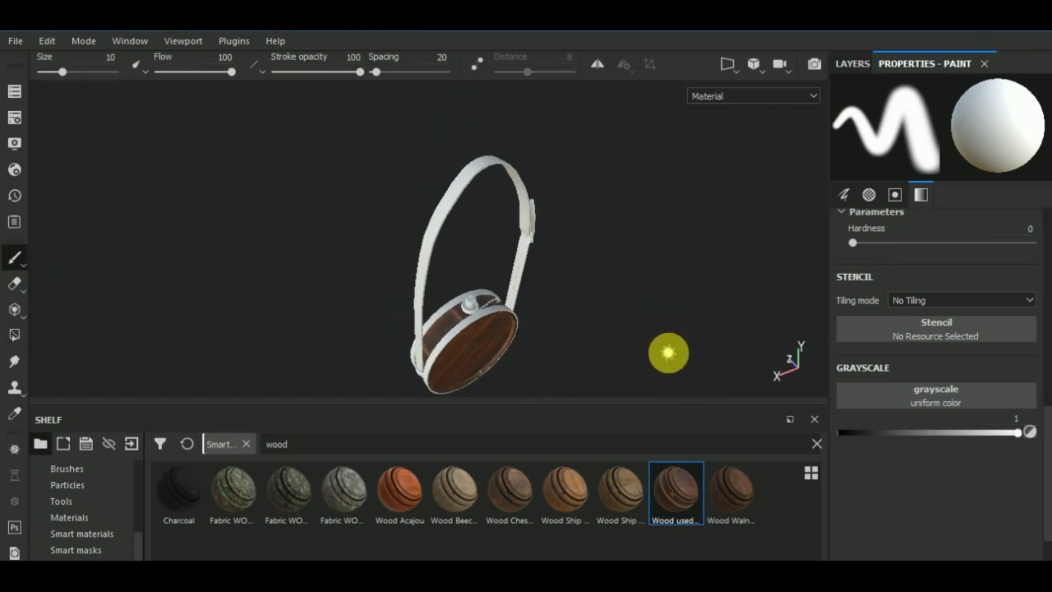
Set the wood roughness of the Wood american cherry layer inside the Wood used rifle folder to 0.8534 and collapse the folder
{"action": "left_click", "coordinate": [846, 63]}
{"action": "left_click", "coordinate": [859, 125]}
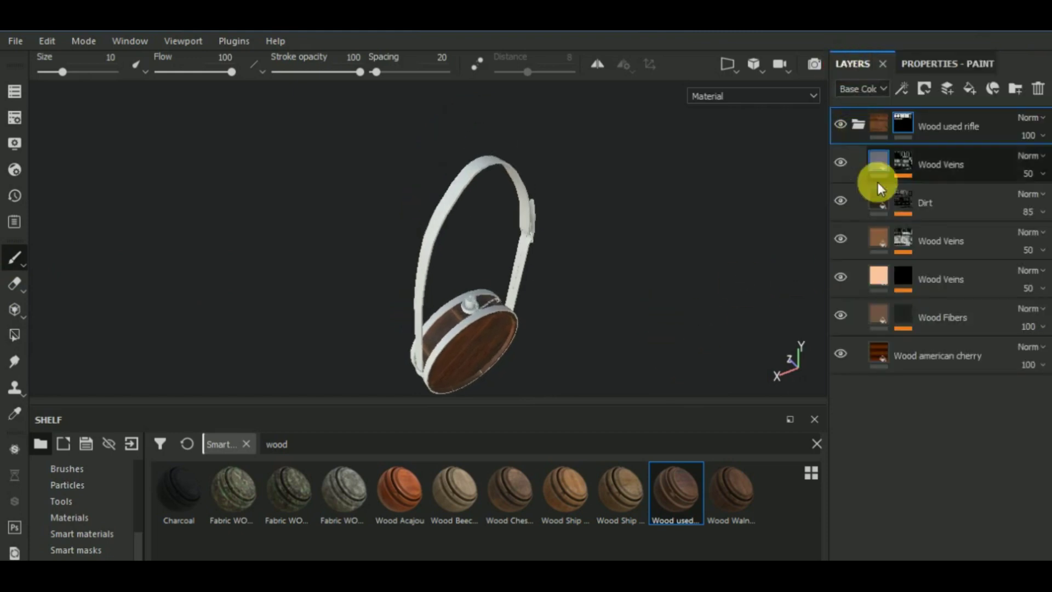
{"action": "left_click", "coordinate": [878, 350]}
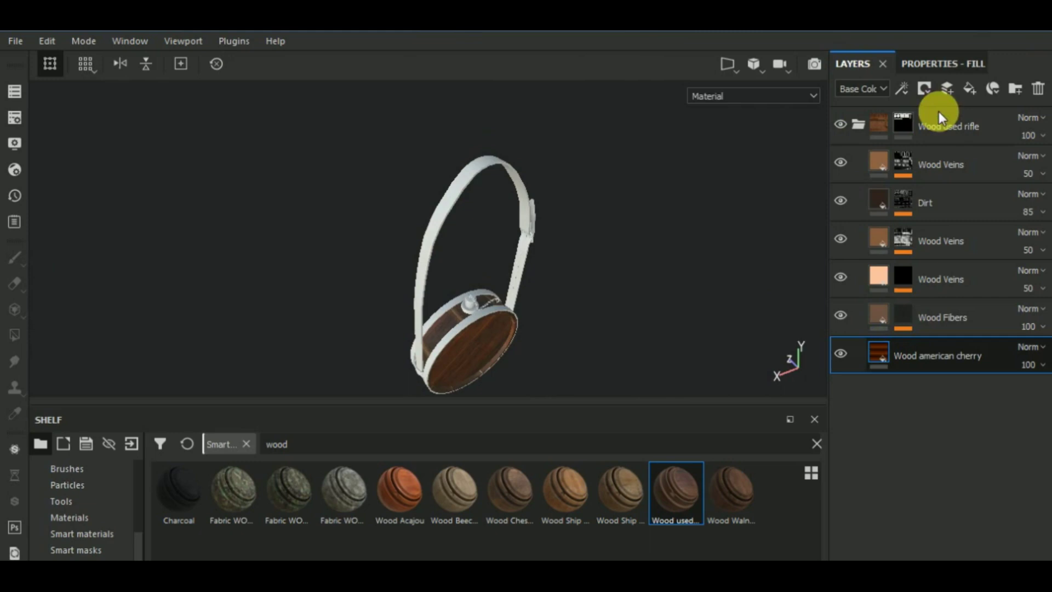
{"action": "left_click", "coordinate": [936, 67]}
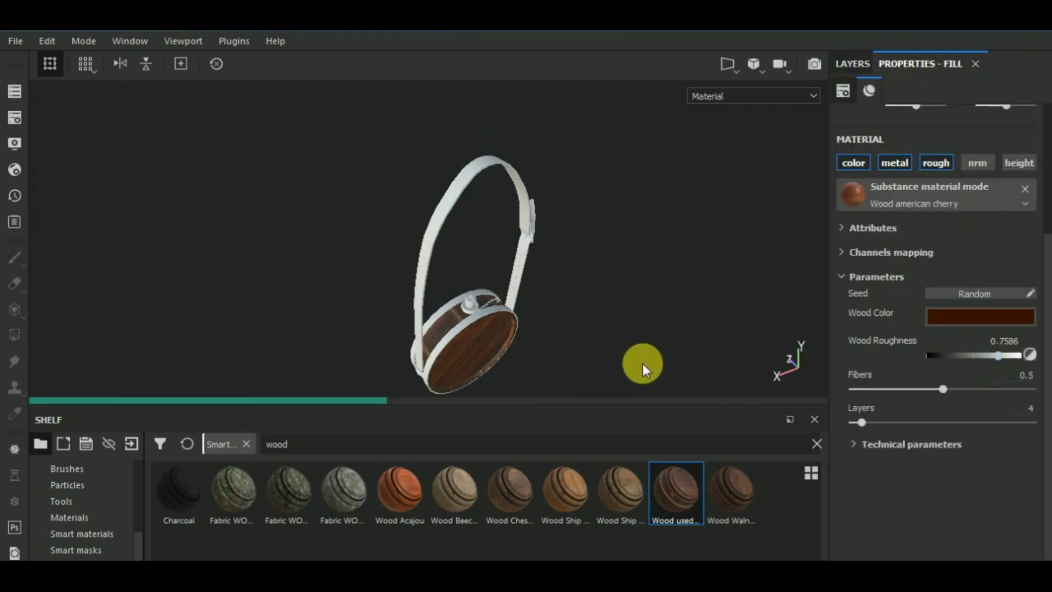
{"action": "left_click_drag", "start_coordinate": [586, 335], "coordinate": [608, 309], "text": "alt"}
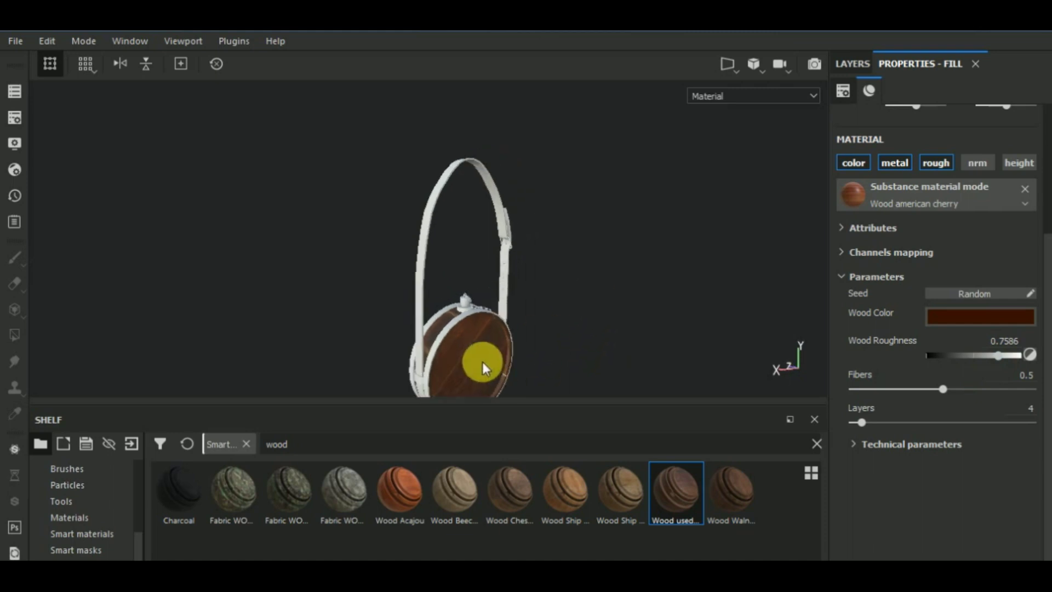
{"action": "scroll", "coordinate": [482, 362], "scroll_direction": "up", "scroll_amount": 3}
{"action": "left_click_drag", "start_coordinate": [521, 402], "coordinate": [526, 482]}
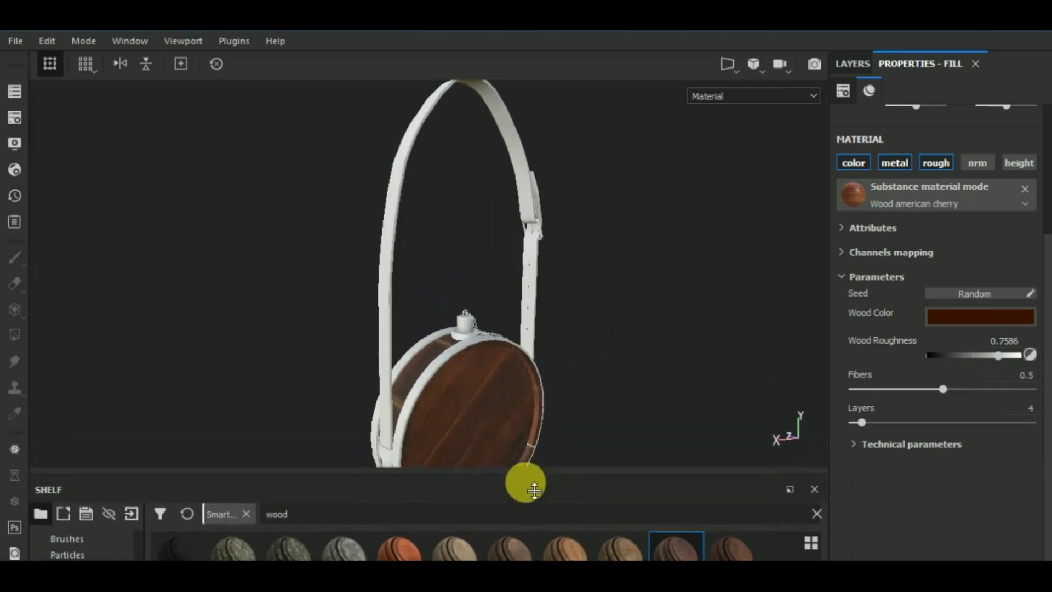
{"action": "scroll", "coordinate": [478, 305], "scroll_direction": "up", "scroll_amount": 5}
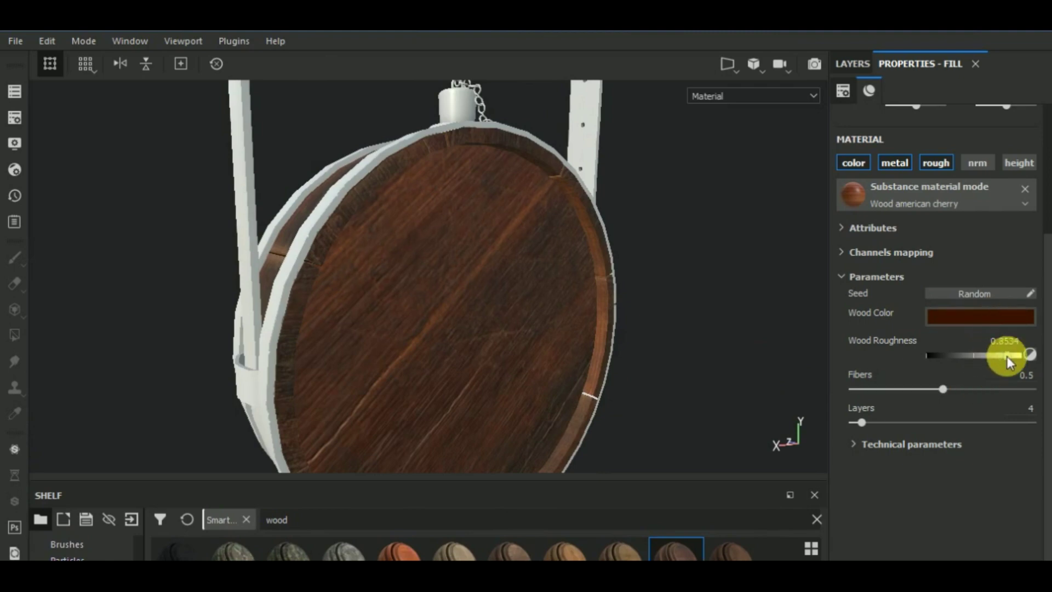
{"action": "left_click_drag", "start_coordinate": [782, 357], "coordinate": [670, 346], "text": "alt"}
{"action": "scroll", "coordinate": [638, 380], "scroll_direction": "down", "scroll_amount": 5}
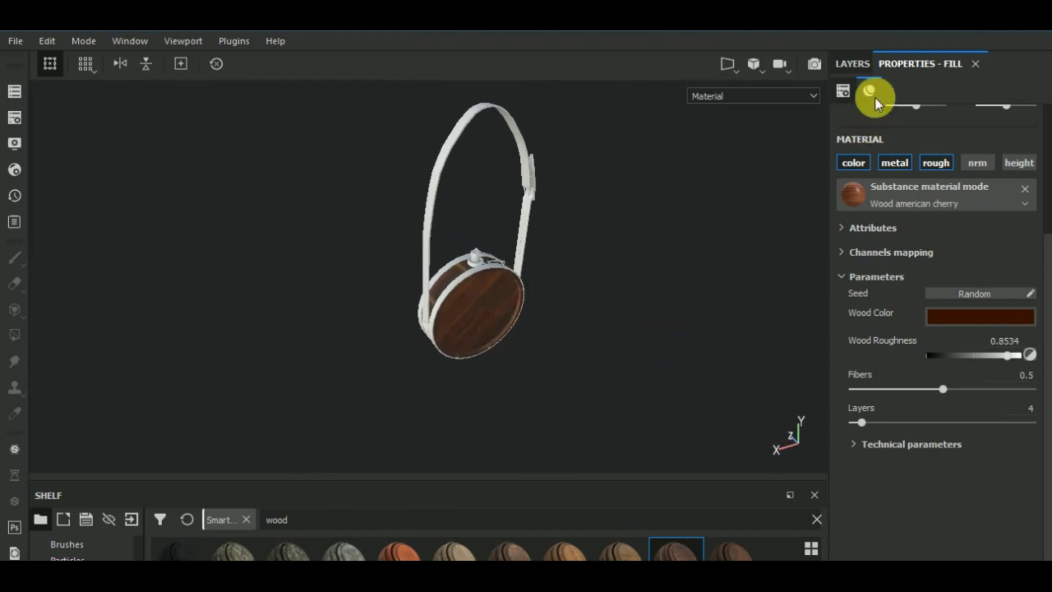
{"action": "left_click", "coordinate": [853, 64]}
{"action": "left_click", "coordinate": [853, 130]}
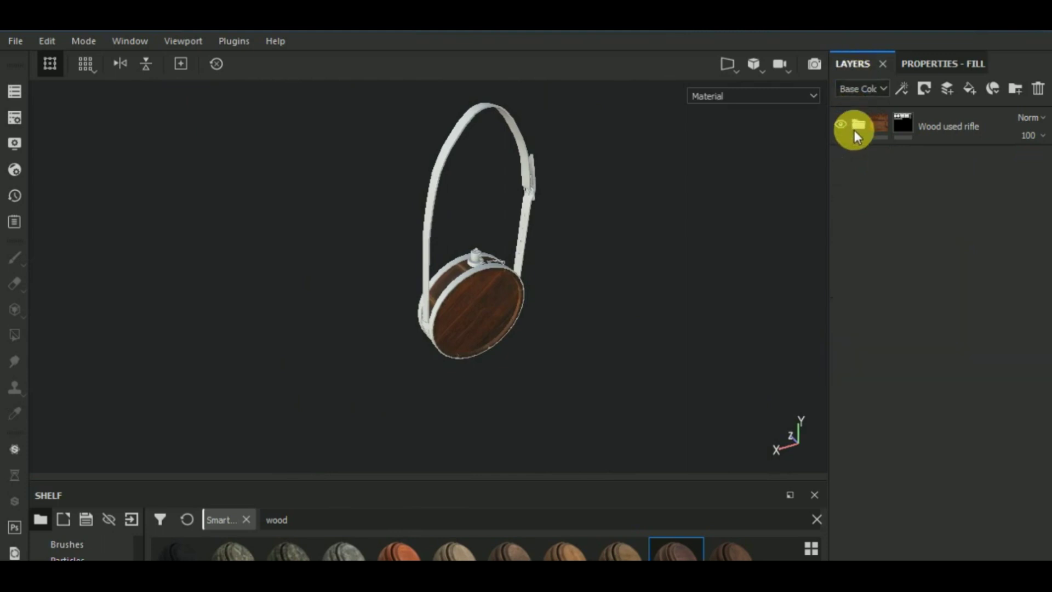
Search the smart materials for "leather" and enlarge the shelf to see the thumbnails
{"action": "left_click_drag", "start_coordinate": [327, 528], "coordinate": [251, 528]}
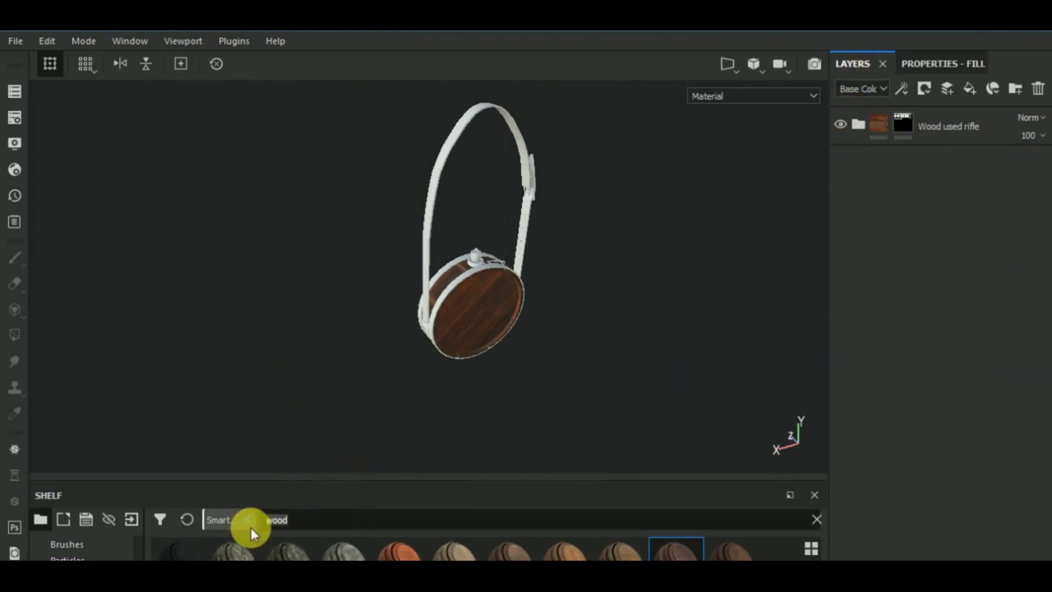
{"action": "type", "text": "leather"}
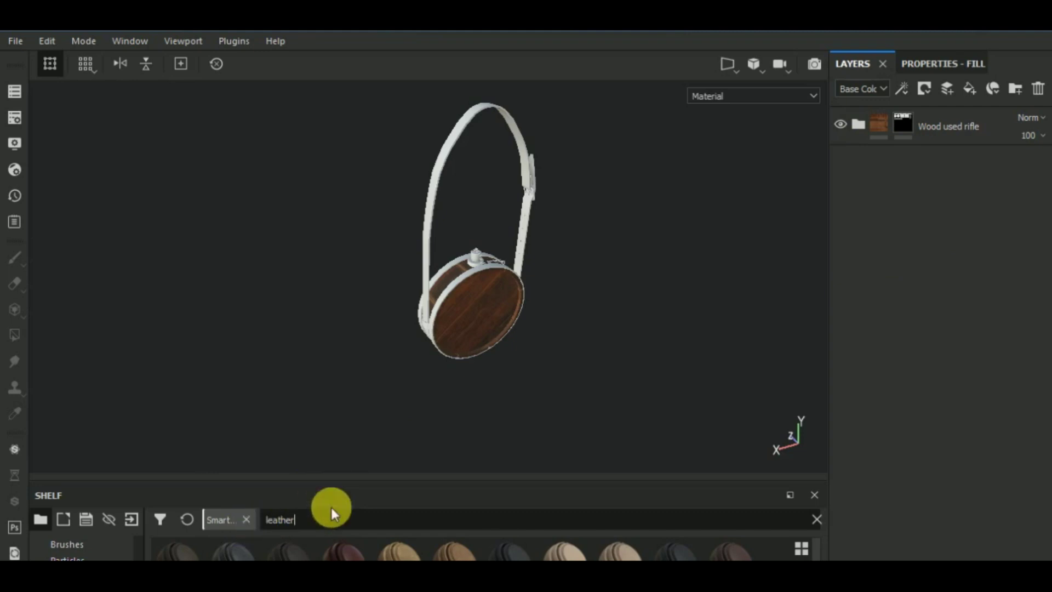
{"action": "left_click_drag", "start_coordinate": [329, 520], "coordinate": [255, 528]}
{"action": "left_click_drag", "start_coordinate": [357, 490], "coordinate": [350, 416]}
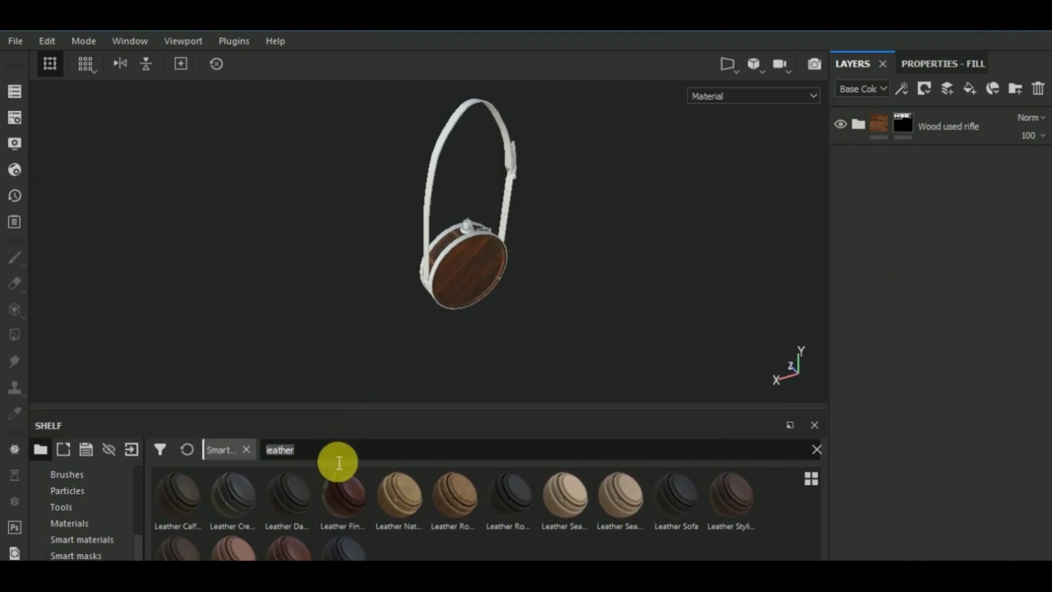
Add the Belt Leather material as a layer beneath the Wood used rifle folder and give it a black mask
{"action": "left_click", "coordinate": [104, 523]}
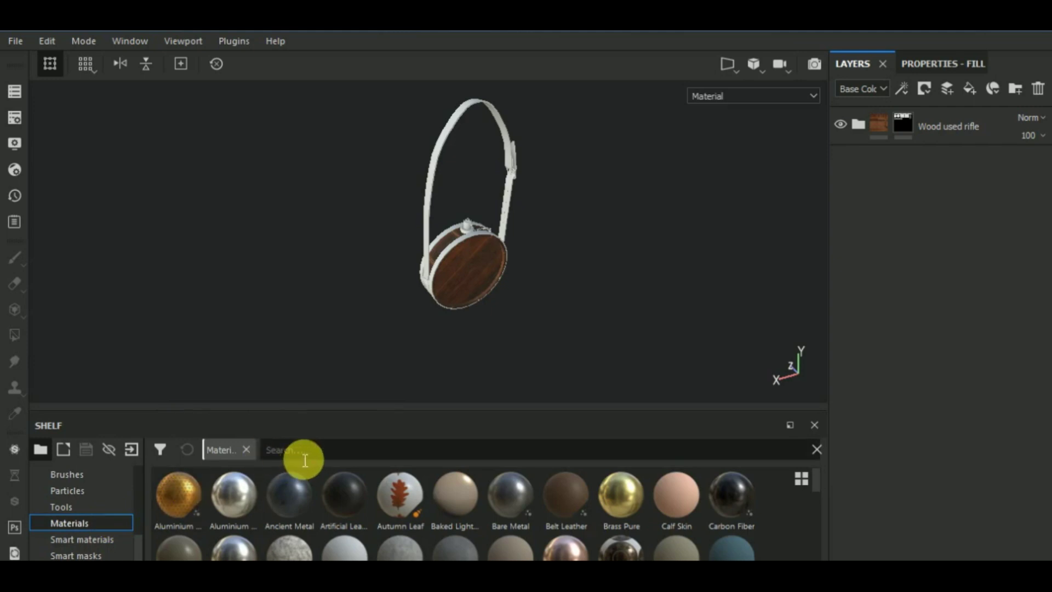
{"action": "left_click_drag", "start_coordinate": [567, 491], "coordinate": [939, 216]}
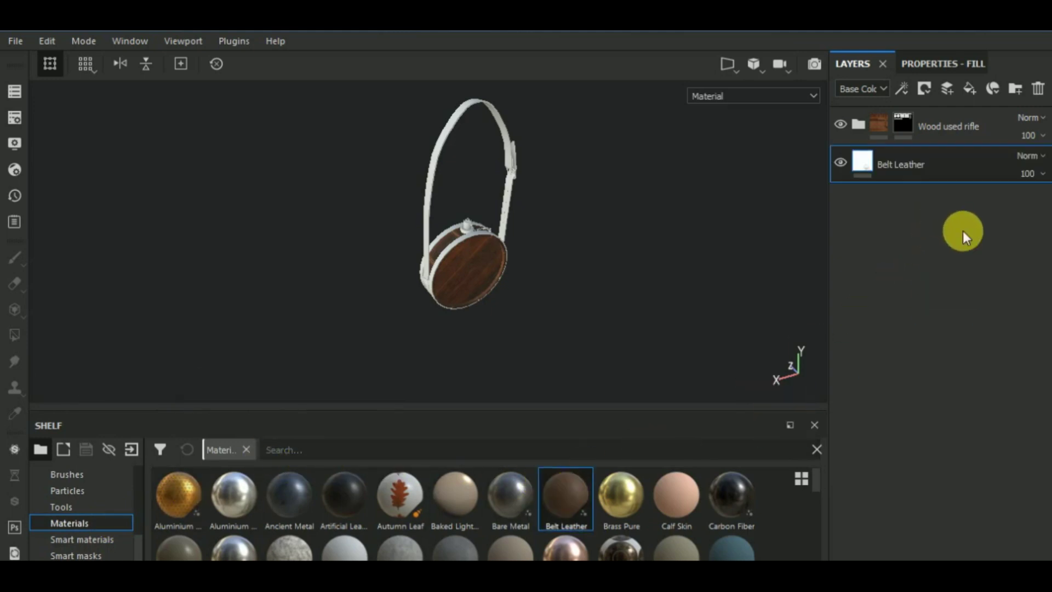
{"action": "left_click", "coordinate": [927, 92]}
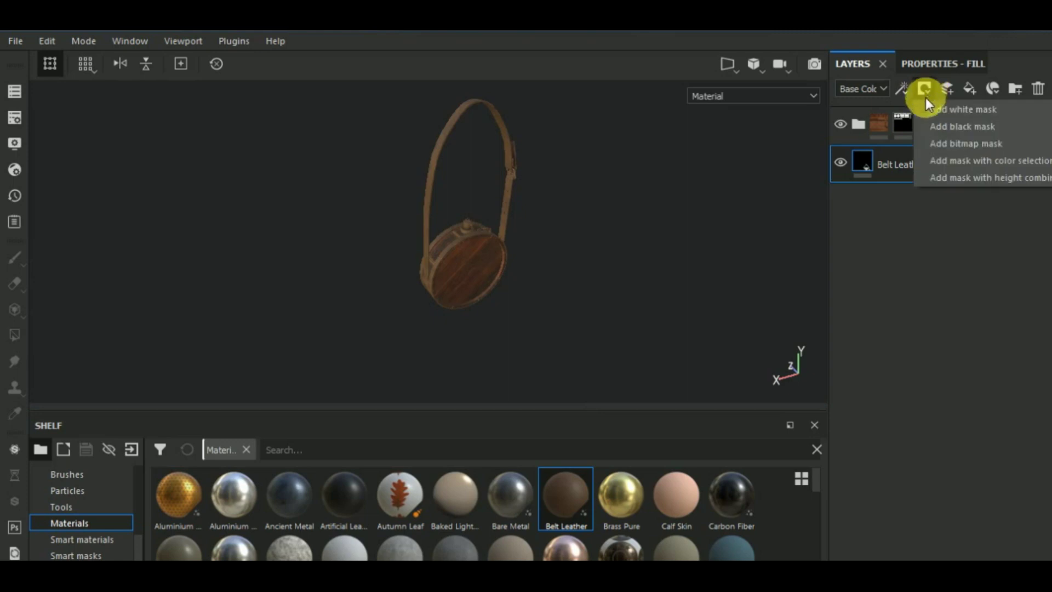
{"action": "left_click", "coordinate": [938, 125]}
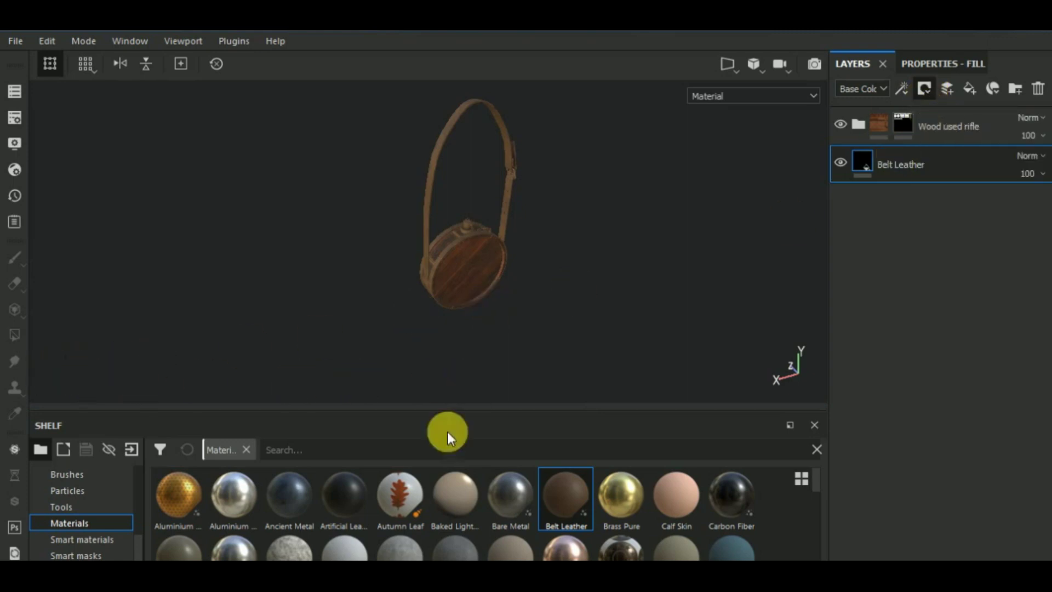
Polygon-fill the carrying strap into the Belt Leather mask and return to the Paint tool
{"action": "left_click", "coordinate": [14, 334]}
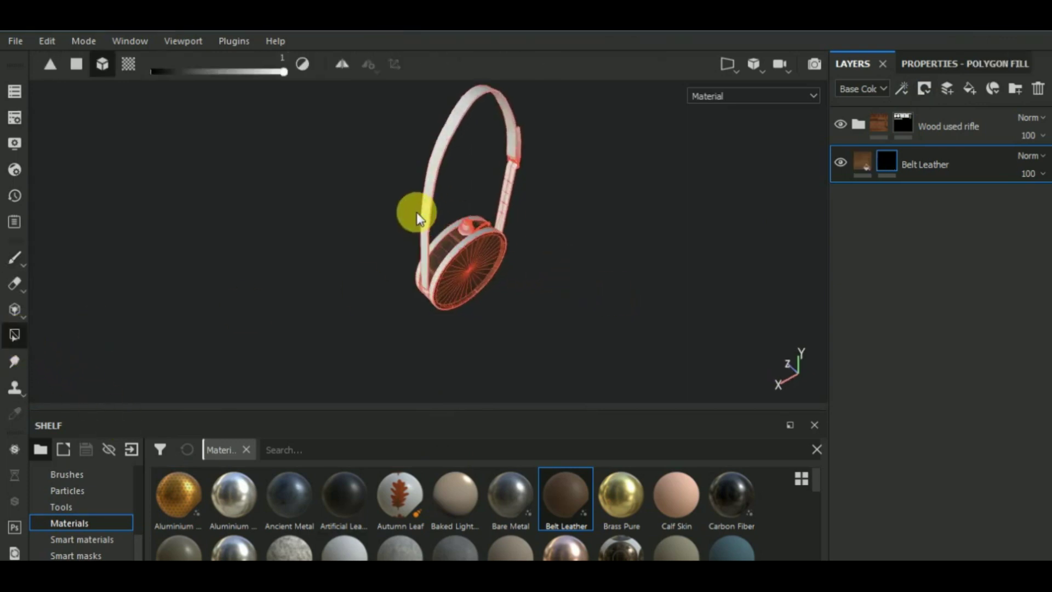
{"action": "scroll", "coordinate": [422, 188], "scroll_direction": "up", "scroll_amount": 5}
{"action": "left_click", "coordinate": [421, 185]}
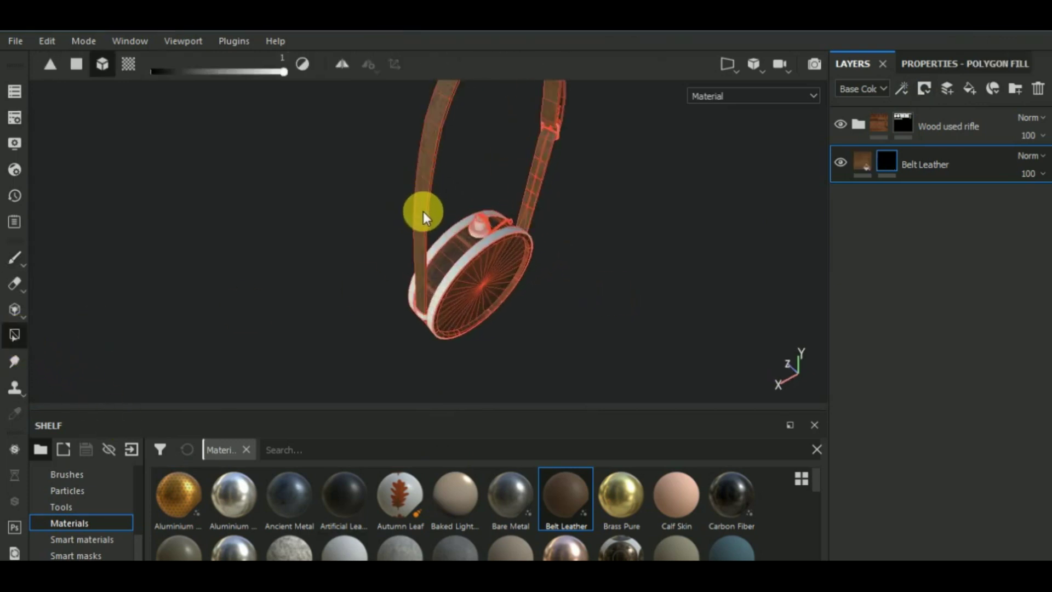
{"action": "scroll", "coordinate": [419, 245], "scroll_direction": "down", "scroll_amount": 3}
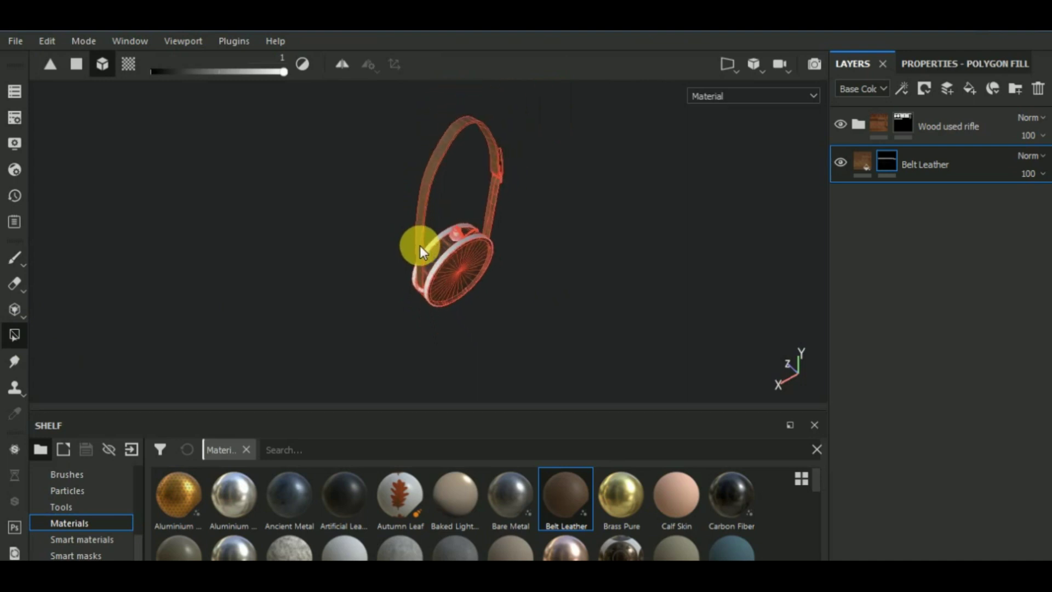
{"action": "left_click_drag", "start_coordinate": [610, 266], "coordinate": [640, 228], "text": "alt"}
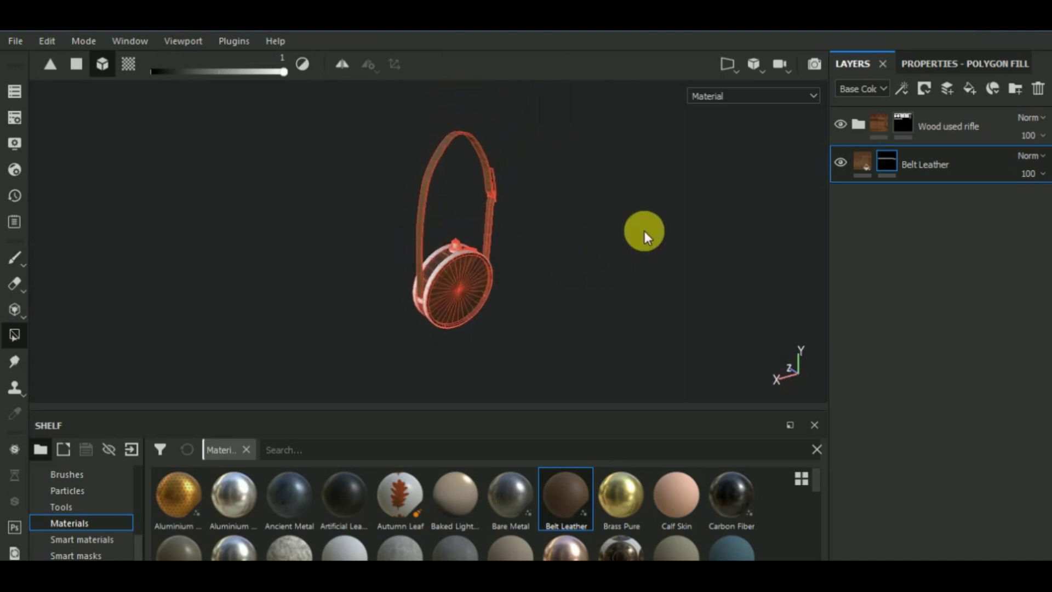
{"action": "left_click", "coordinate": [18, 259]}
{"action": "mouse_move", "coordinate": [575, 283]}
{"action": "left_mouse_down", "text": "alt"}
{"action": "mouse_move", "coordinate": [612, 298]}
{"action": "mouse_move", "coordinate": [585, 319]}
{"action": "left_mouse_up", "text": "alt"}
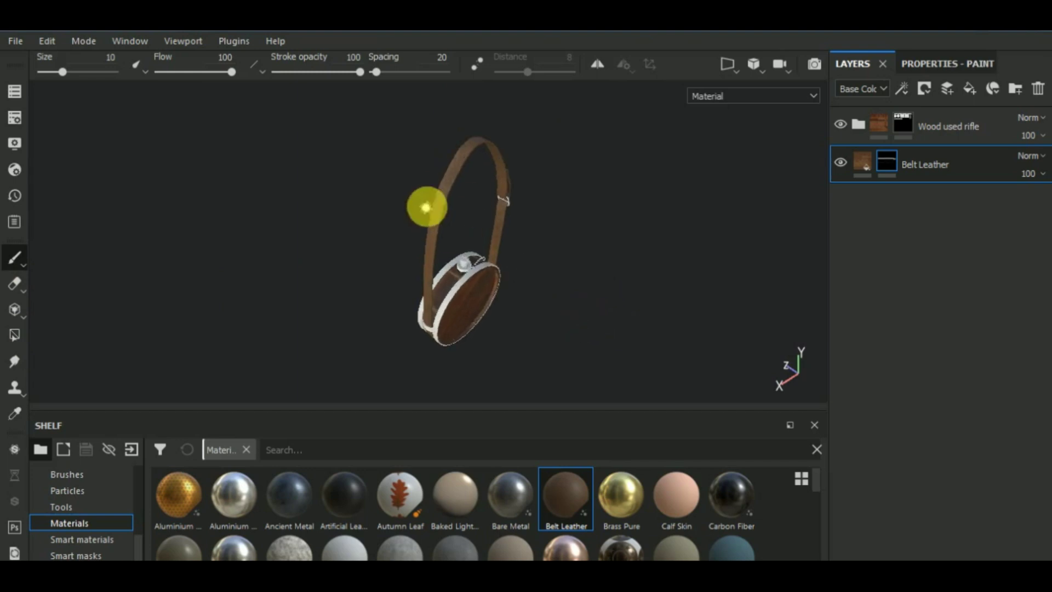
Change the Belt Leather material's main color to a dark reddish brown
{"action": "scroll", "coordinate": [427, 207], "scroll_direction": "up", "scroll_amount": 3}
{"action": "left_click", "coordinate": [858, 160]}
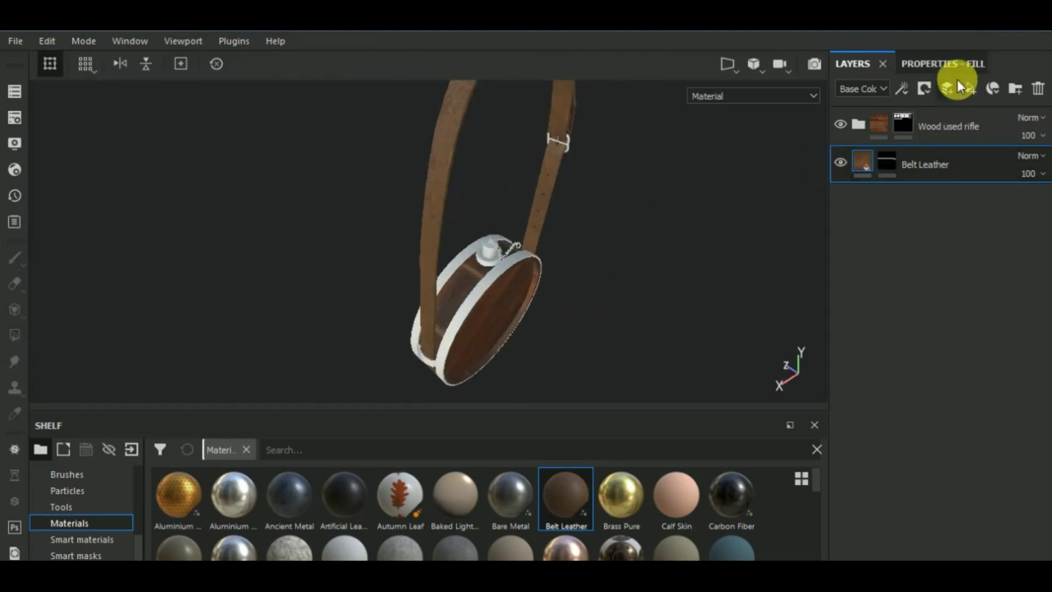
{"action": "left_click", "coordinate": [955, 65]}
{"action": "scroll", "coordinate": [971, 481], "scroll_direction": "down", "scroll_amount": 2}
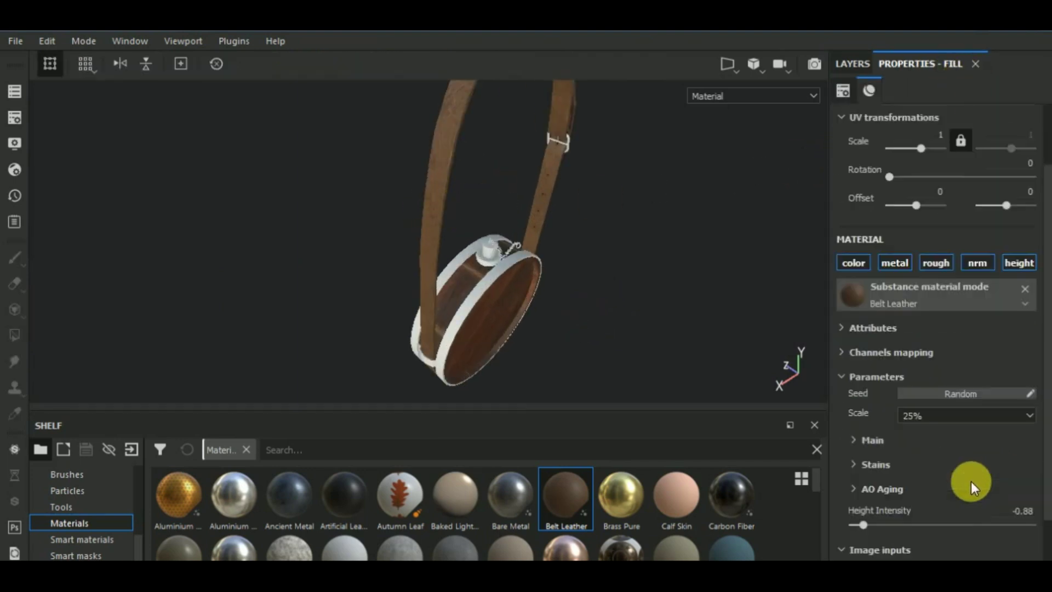
{"action": "scroll", "coordinate": [970, 481], "scroll_direction": "down", "scroll_amount": 2}
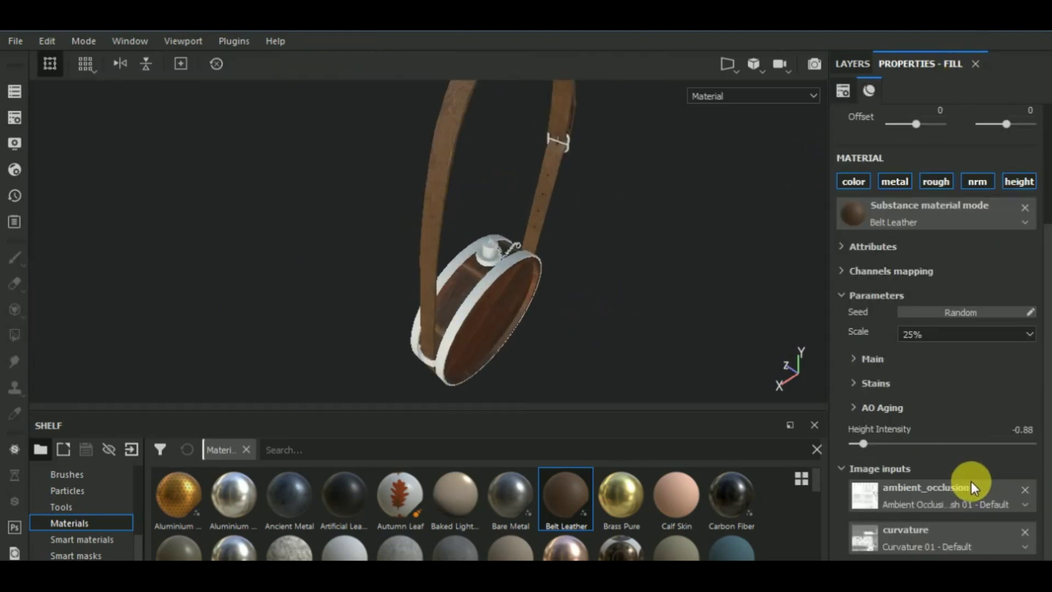
{"action": "left_click", "coordinate": [856, 358]}
{"action": "left_click", "coordinate": [954, 377]}
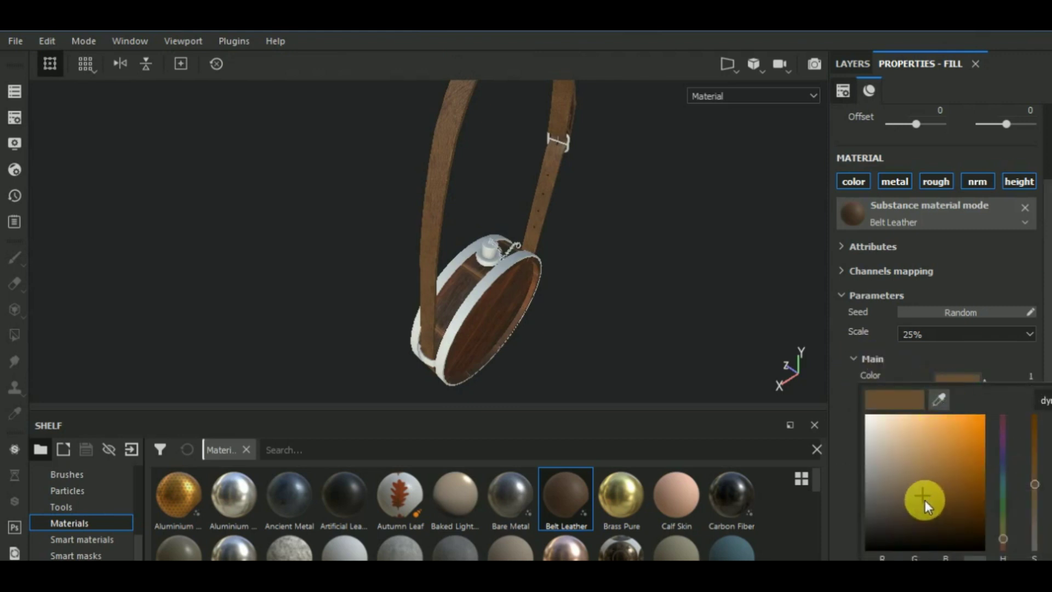
{"action": "left_click_drag", "start_coordinate": [925, 500], "coordinate": [919, 526]}
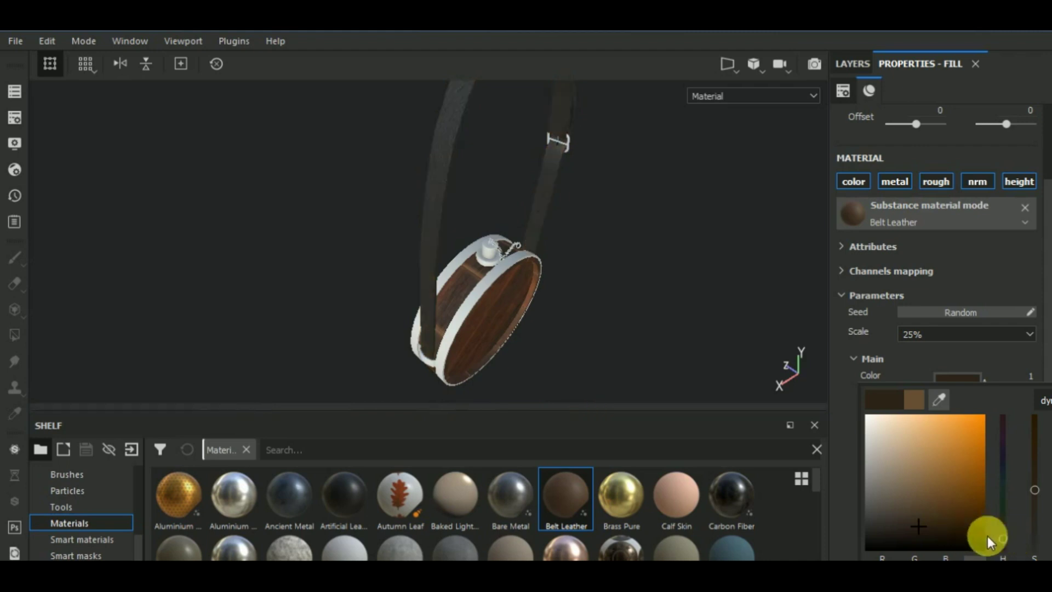
{"action": "left_click_drag", "start_coordinate": [1002, 538], "coordinate": [1001, 543]}
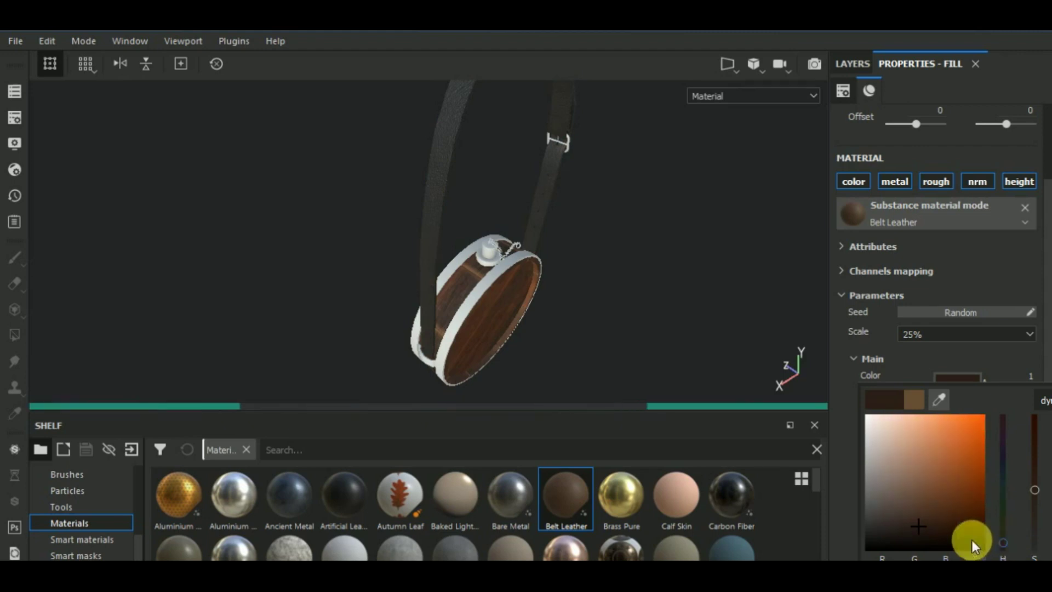
{"action": "left_click_drag", "start_coordinate": [920, 526], "coordinate": [910, 514]}
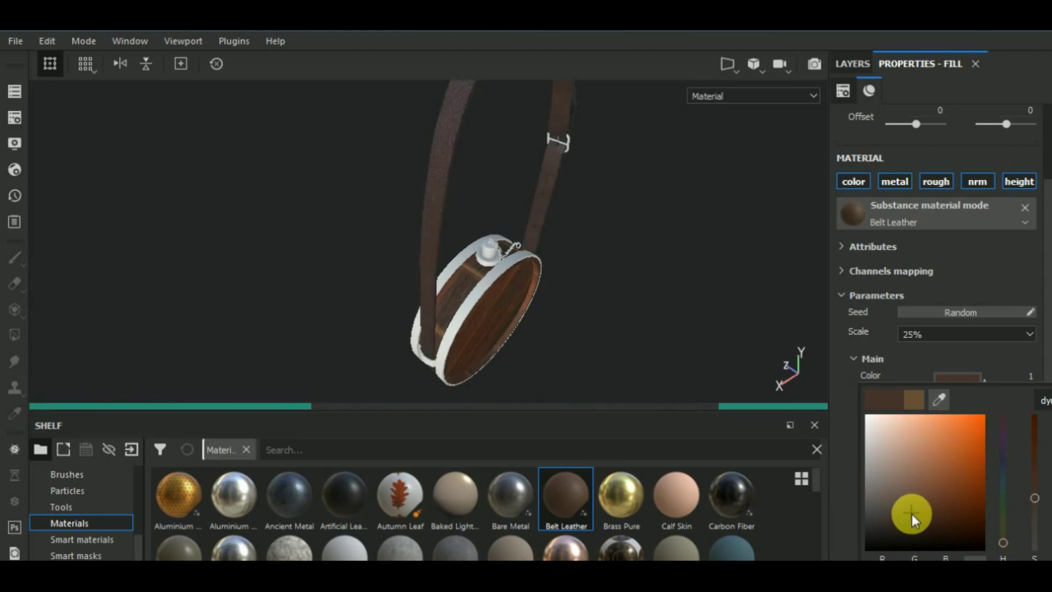
{"action": "left_click_drag", "start_coordinate": [911, 514], "coordinate": [912, 521]}
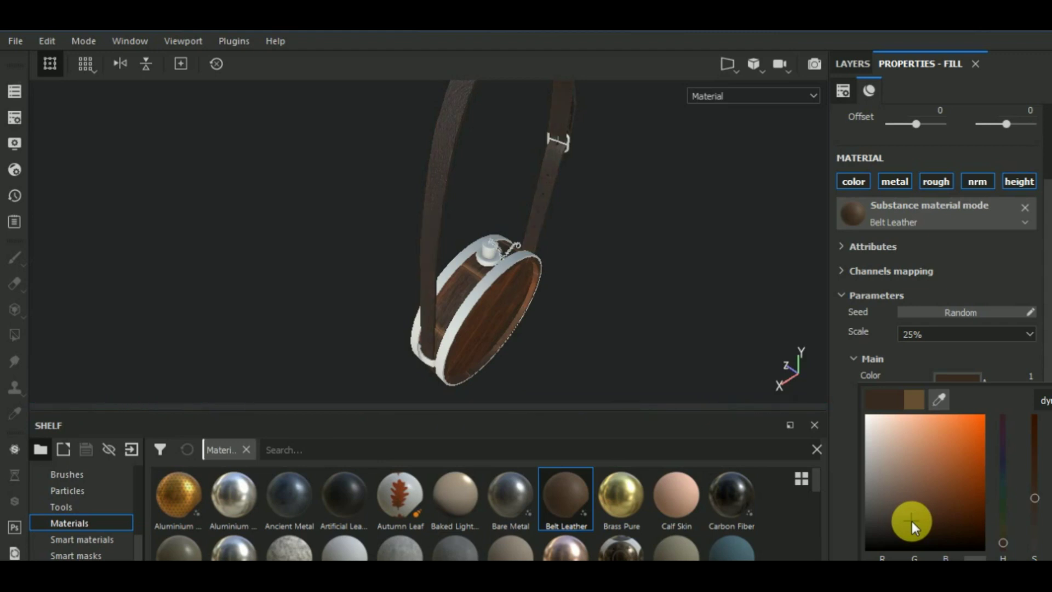
{"action": "left_click", "coordinate": [986, 273]}
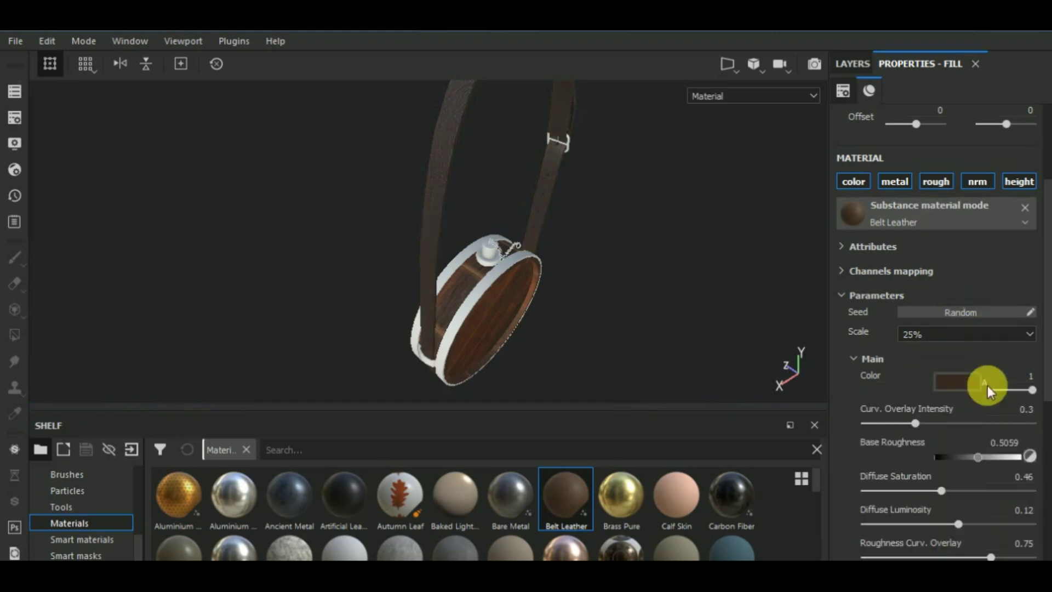
Set the Belt Leather material's base roughness to 0.8679 and return to the layer stack
{"action": "left_click", "coordinate": [1009, 458]}
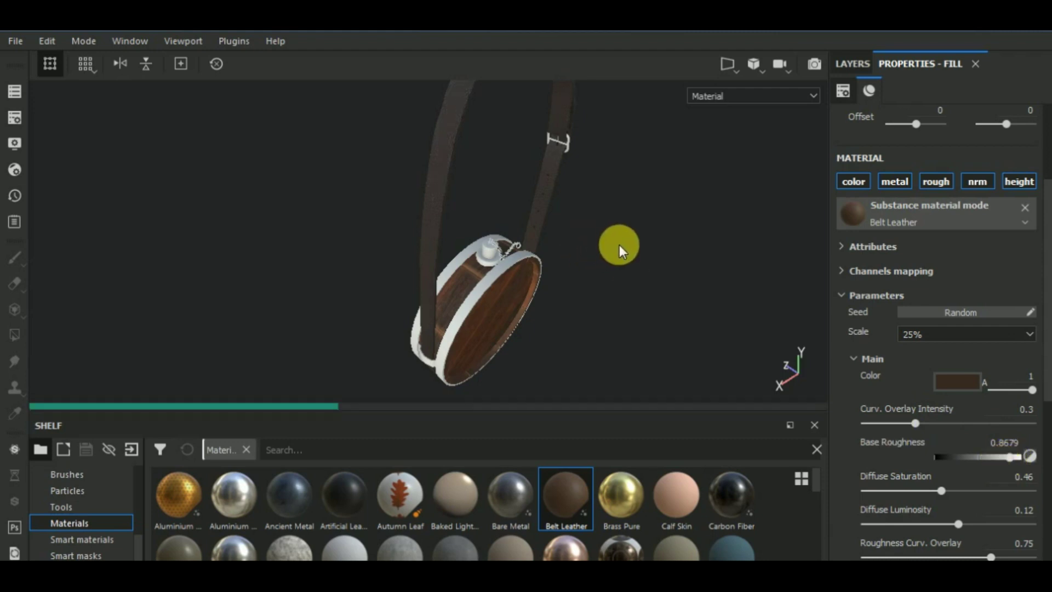
{"action": "left_click_drag", "start_coordinate": [644, 270], "coordinate": [640, 244], "text": "alt"}
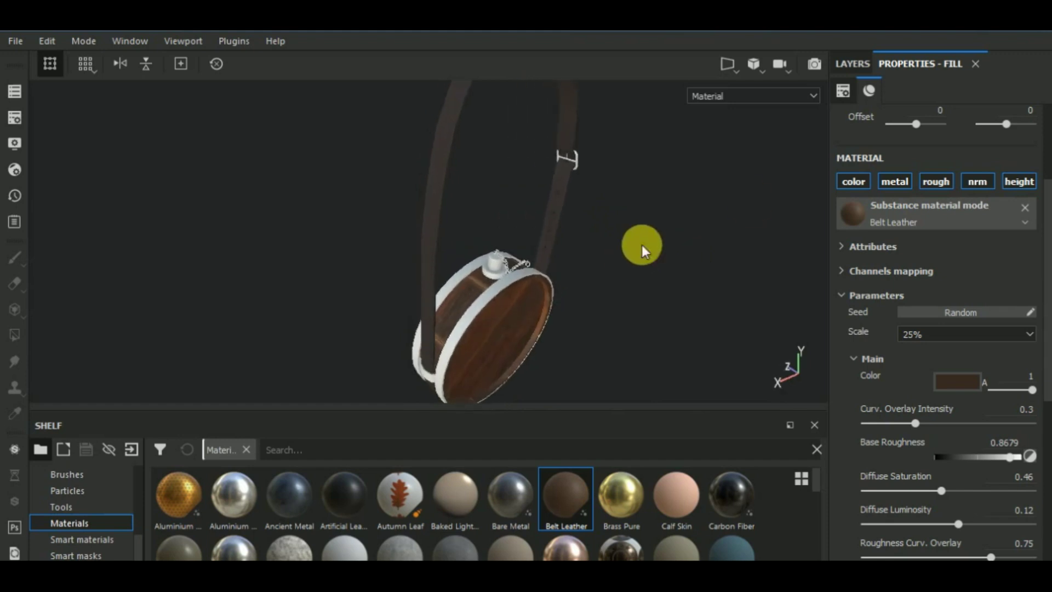
{"action": "left_click", "coordinate": [855, 65]}
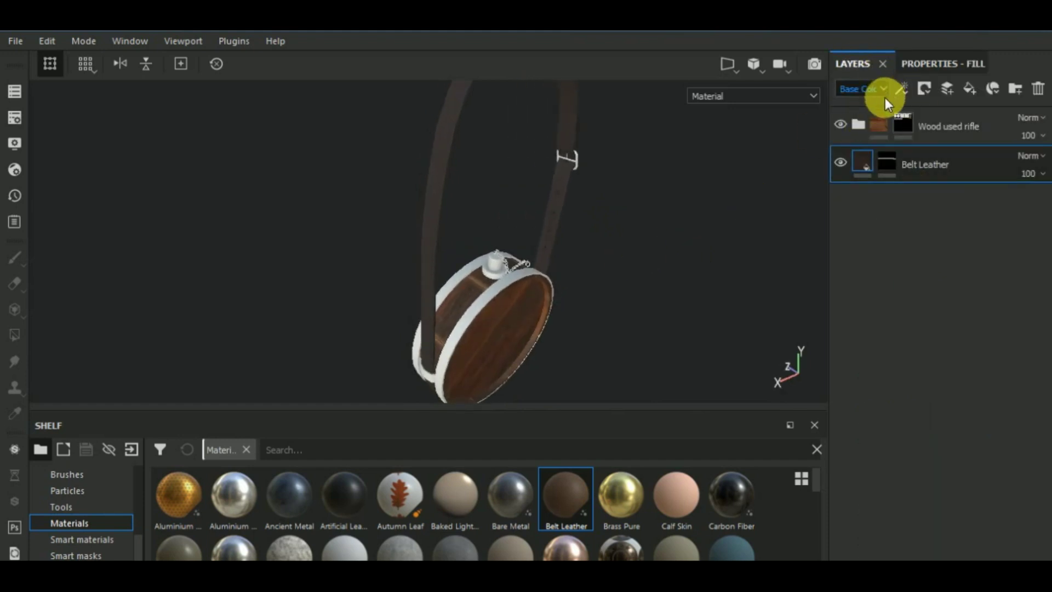
Add the Bare Metal material as a layer beneath Belt Leather and give it a black mask
{"action": "left_click", "coordinate": [89, 540]}
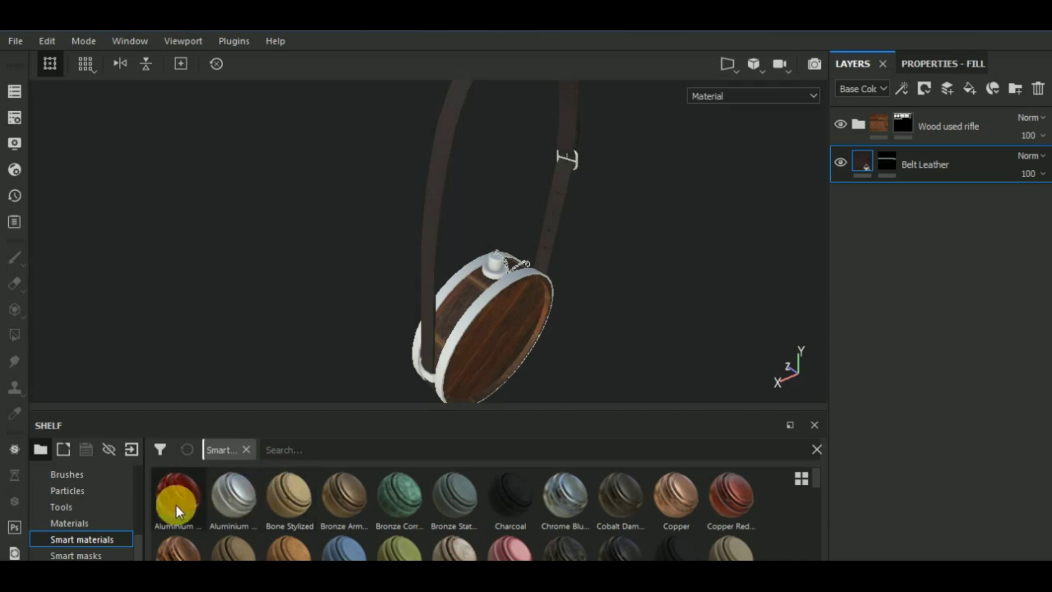
{"action": "left_click", "coordinate": [113, 523]}
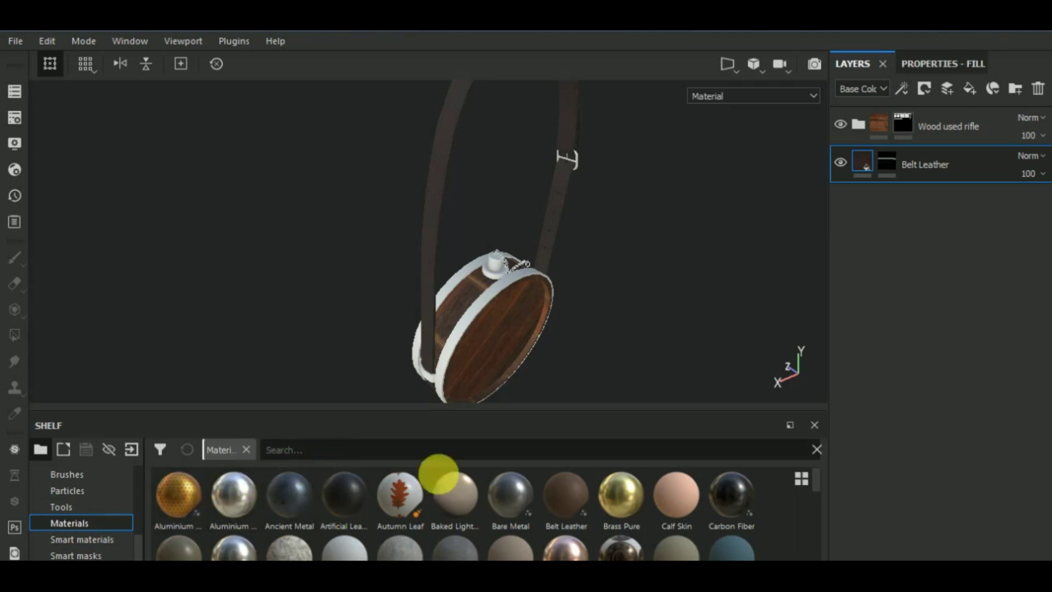
{"action": "left_click_drag", "start_coordinate": [508, 496], "coordinate": [975, 265]}
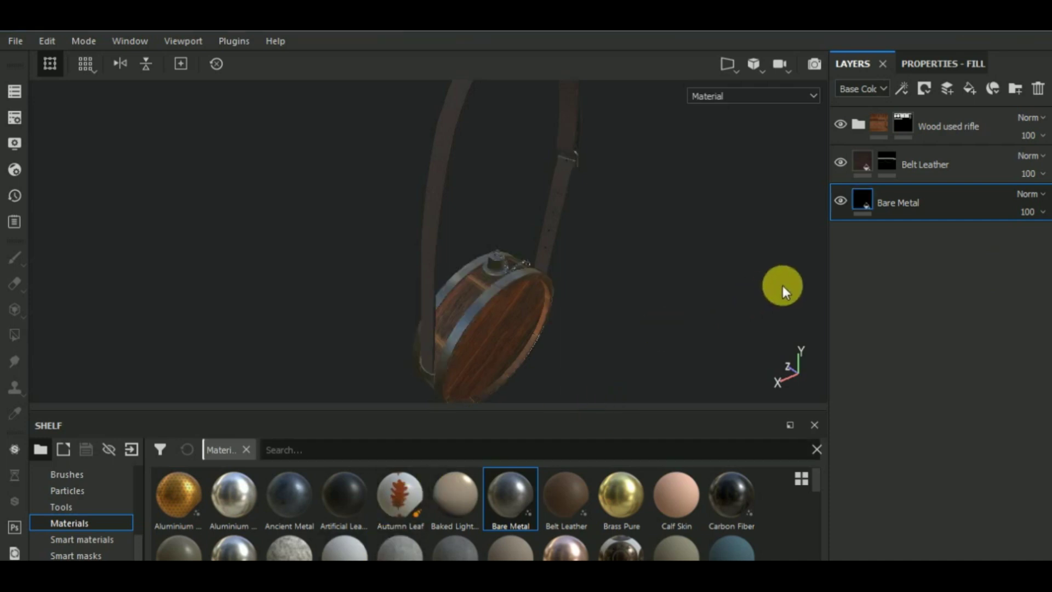
{"action": "left_click", "coordinate": [923, 89]}
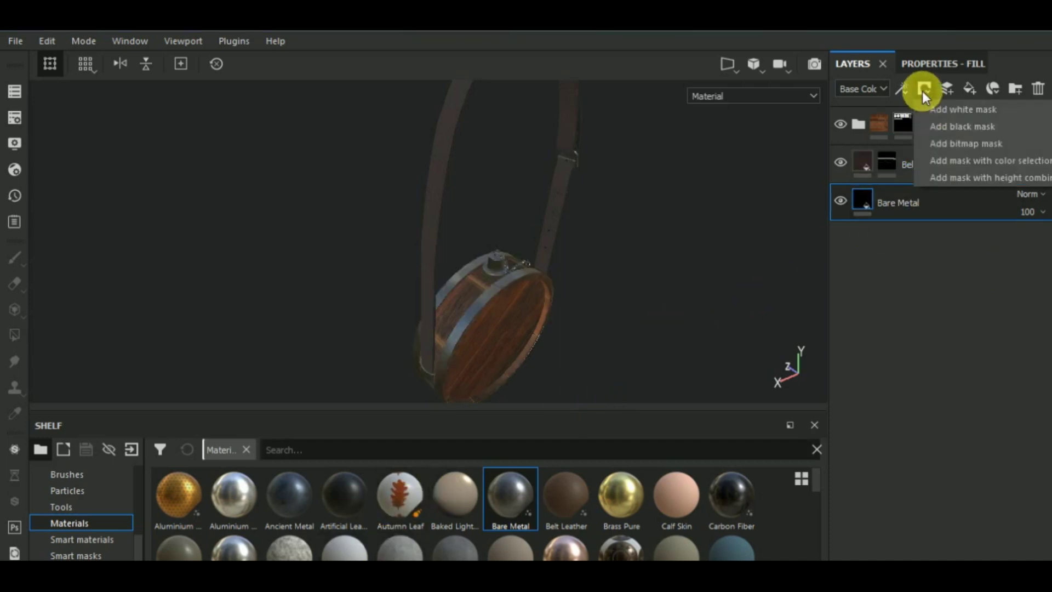
{"action": "left_click", "coordinate": [940, 126]}
Polygon-fill the flask's two outer rims and the spout into the Bare Metal mask
{"action": "left_click", "coordinate": [511, 298]}
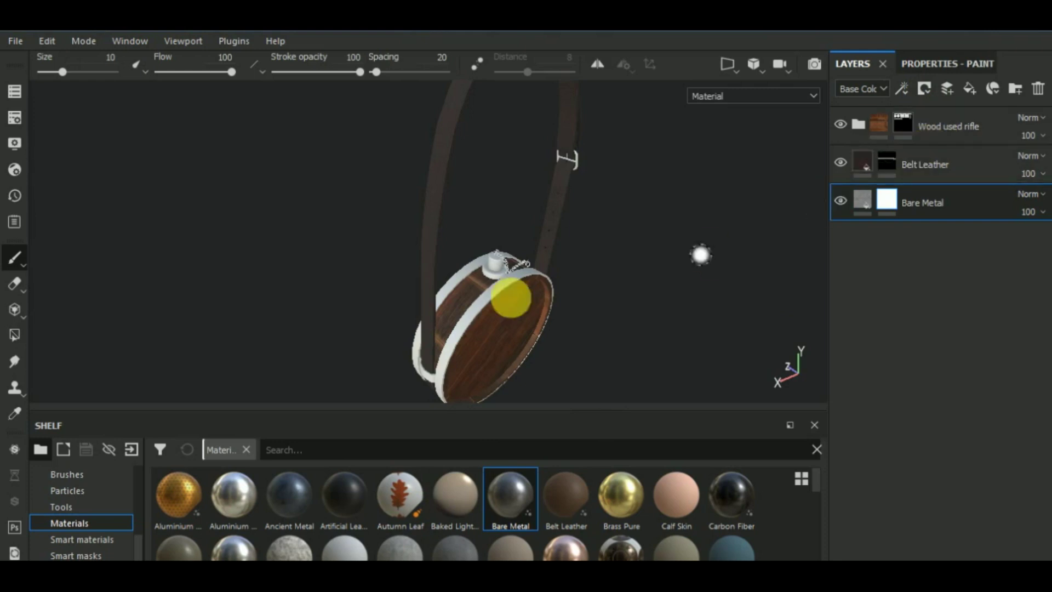
{"action": "left_click", "coordinate": [15, 335]}
{"action": "left_click", "coordinate": [470, 328]}
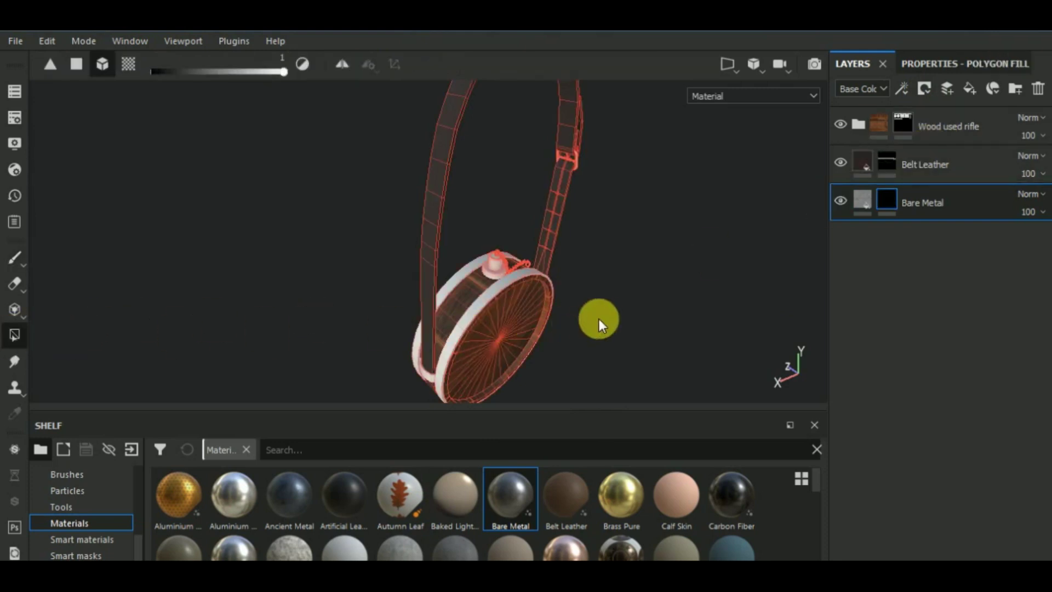
{"action": "left_click_drag", "start_coordinate": [599, 319], "coordinate": [640, 338], "text": "alt"}
{"action": "scroll", "coordinate": [492, 291], "scroll_direction": "up", "scroll_amount": 5}
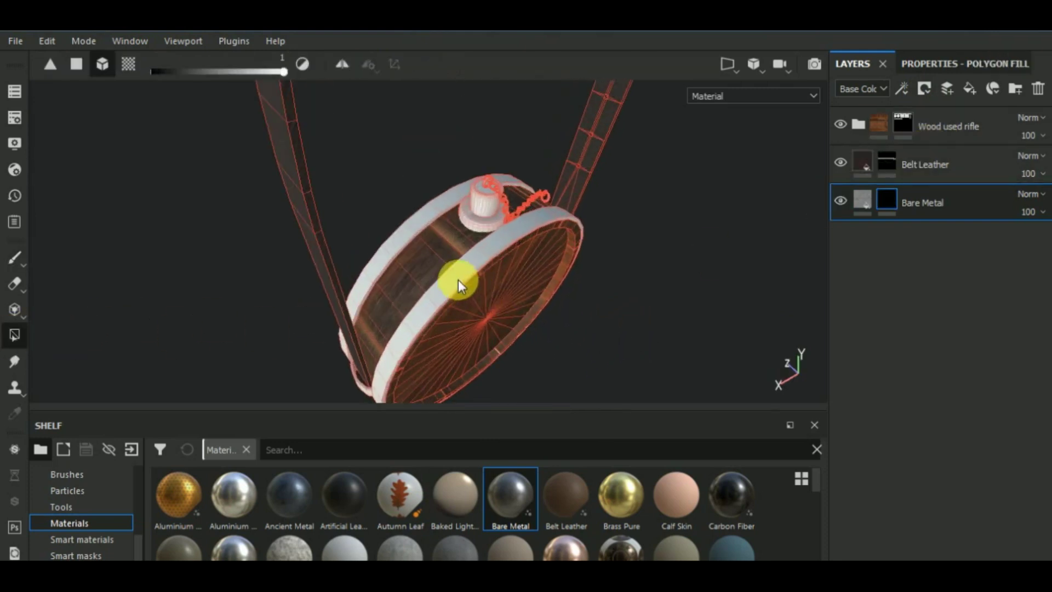
{"action": "left_click", "coordinate": [448, 286]}
{"action": "left_click", "coordinate": [423, 220]}
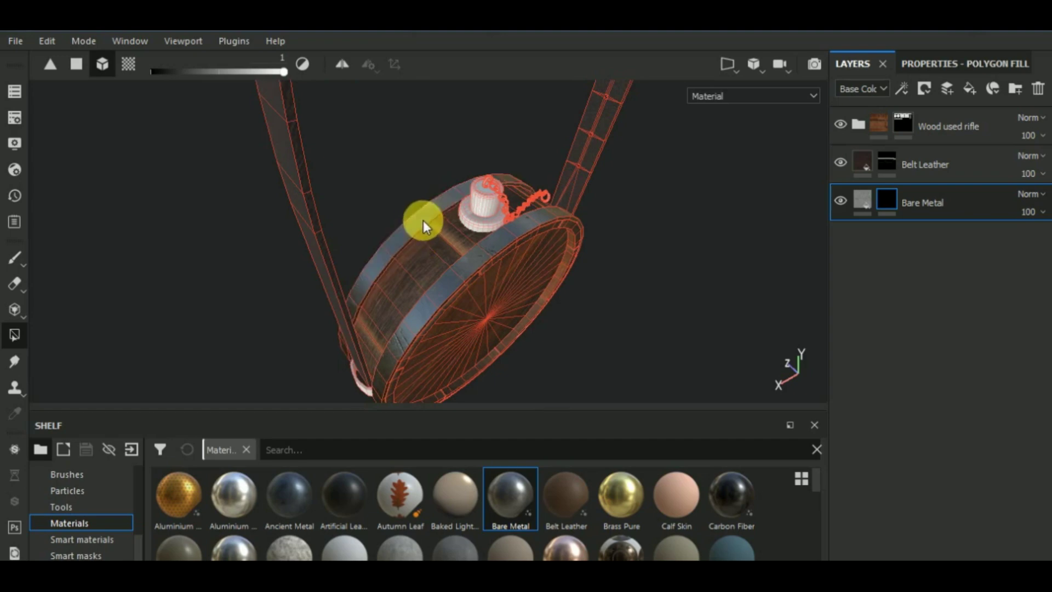
{"action": "left_click", "coordinate": [476, 219]}
Show the 3D and 2D views side by side and turn the UV layout upright
{"action": "scroll", "coordinate": [531, 212], "scroll_direction": "up", "scroll_amount": 6}
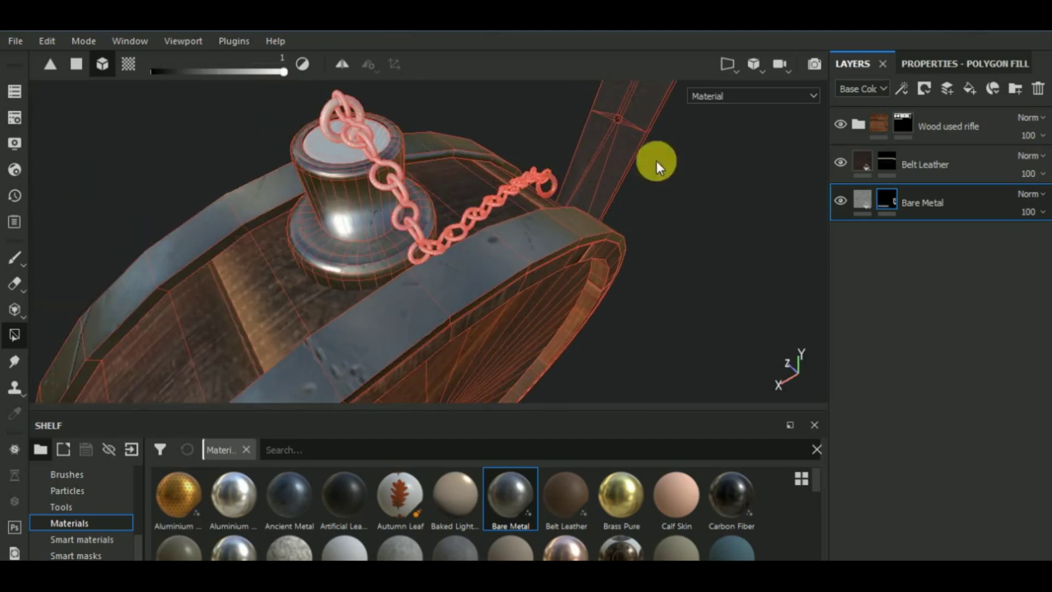
{"action": "left_click", "coordinate": [734, 64]}
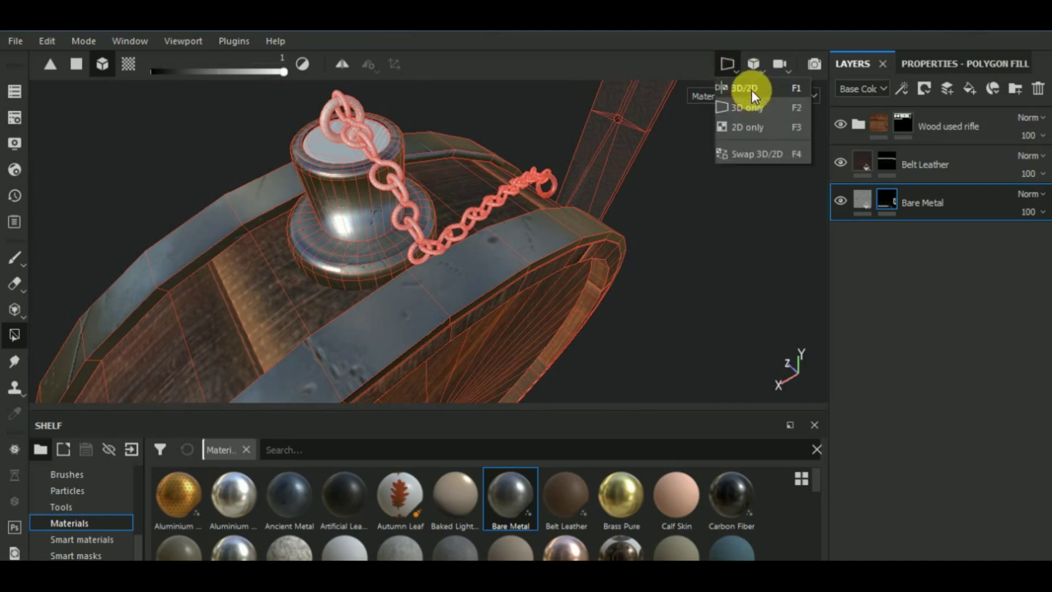
{"action": "left_click", "coordinate": [751, 87]}
{"action": "middle_click_drag", "start_coordinate": [594, 305], "coordinate": [639, 280], "text": "alt"}
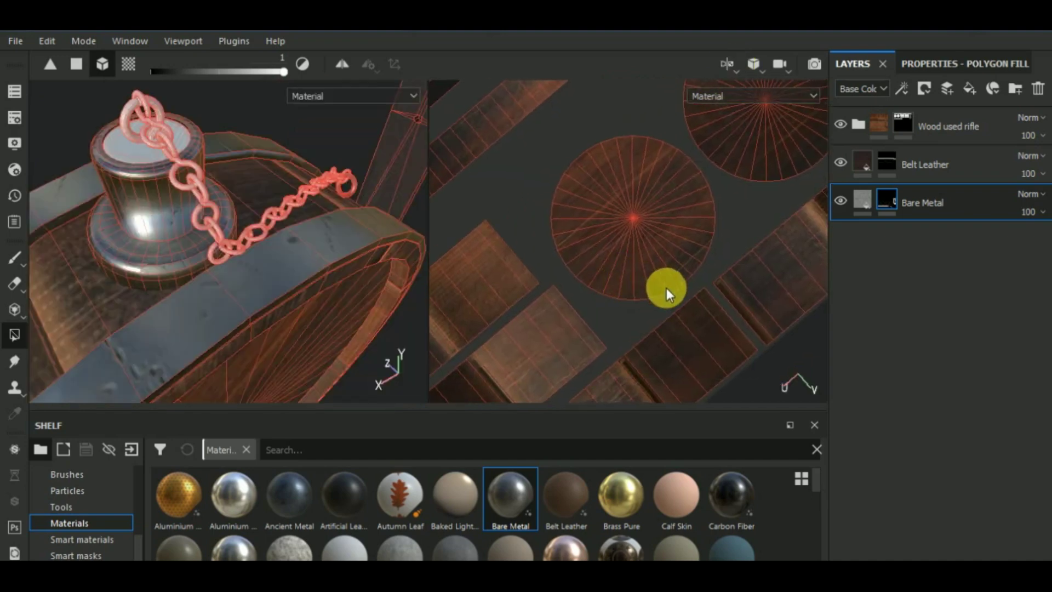
{"action": "left_click_drag", "start_coordinate": [666, 288], "coordinate": [631, 313], "text": "alt+shift"}
{"action": "scroll", "coordinate": [700, 289], "scroll_direction": "down", "scroll_amount": 5}
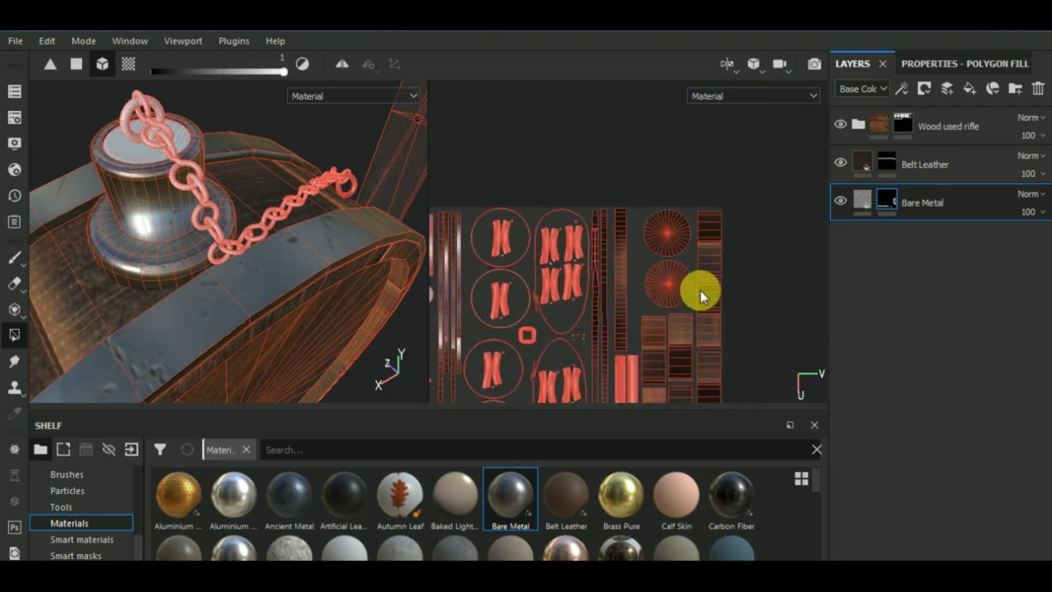
{"action": "scroll", "coordinate": [700, 290], "scroll_direction": "down", "scroll_amount": 3}
{"action": "key", "text": "shift"}
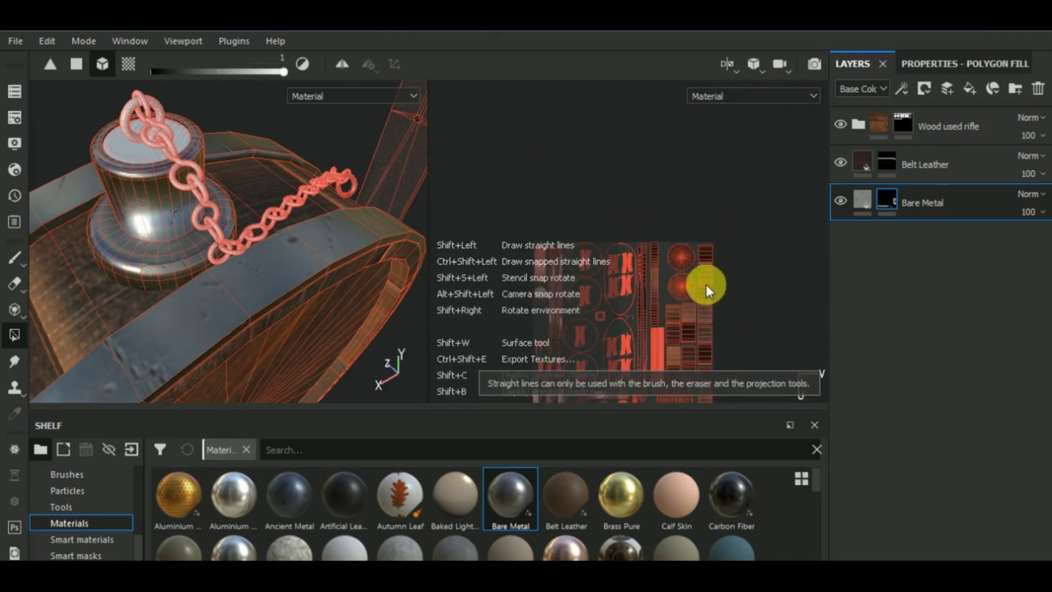
{"action": "left_click_drag", "start_coordinate": [705, 285], "coordinate": [692, 376], "text": "alt+shift"}
{"action": "middle_click_drag", "start_coordinate": [686, 322], "coordinate": [675, 373], "text": "alt"}
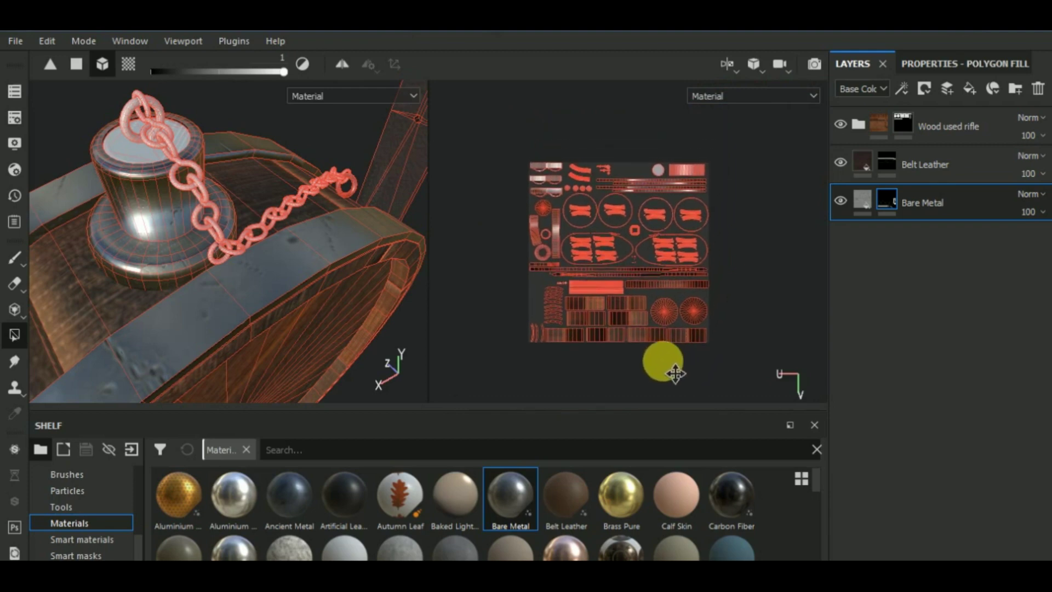
{"action": "left_click_drag", "start_coordinate": [674, 373], "coordinate": [653, 383], "text": "alt+shift"}
{"action": "left_click_drag", "start_coordinate": [562, 351], "coordinate": [435, 297], "text": "alt"}
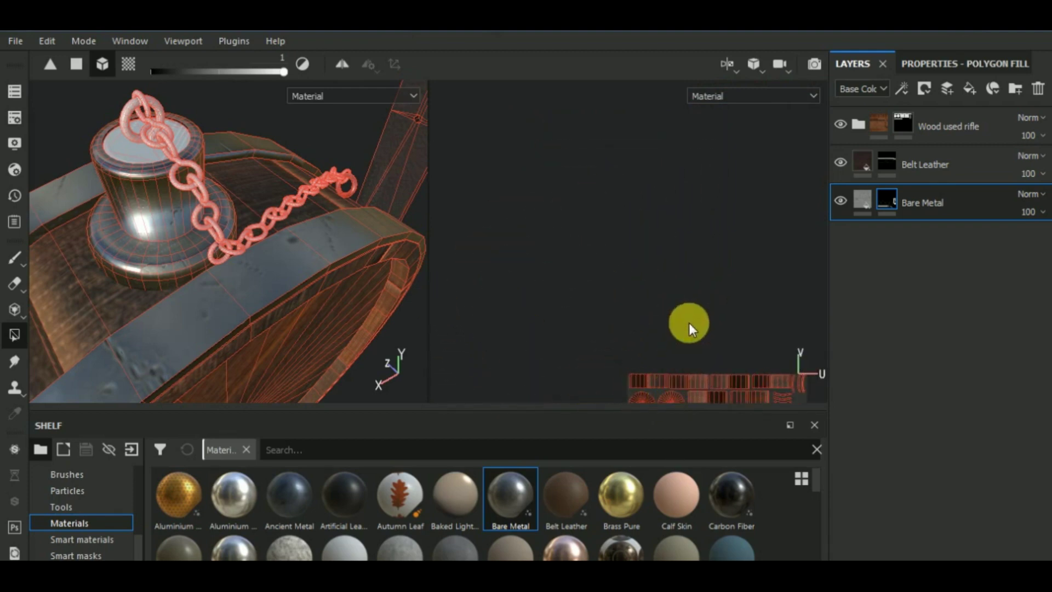
{"action": "middle_click_drag", "start_coordinate": [689, 323], "coordinate": [636, 138], "text": "alt"}
Polygon-fill the chain-link UV islands in the first oval and the first two circles into the Bare Metal mask
{"action": "scroll", "coordinate": [661, 291], "scroll_direction": "up", "scroll_amount": 10}
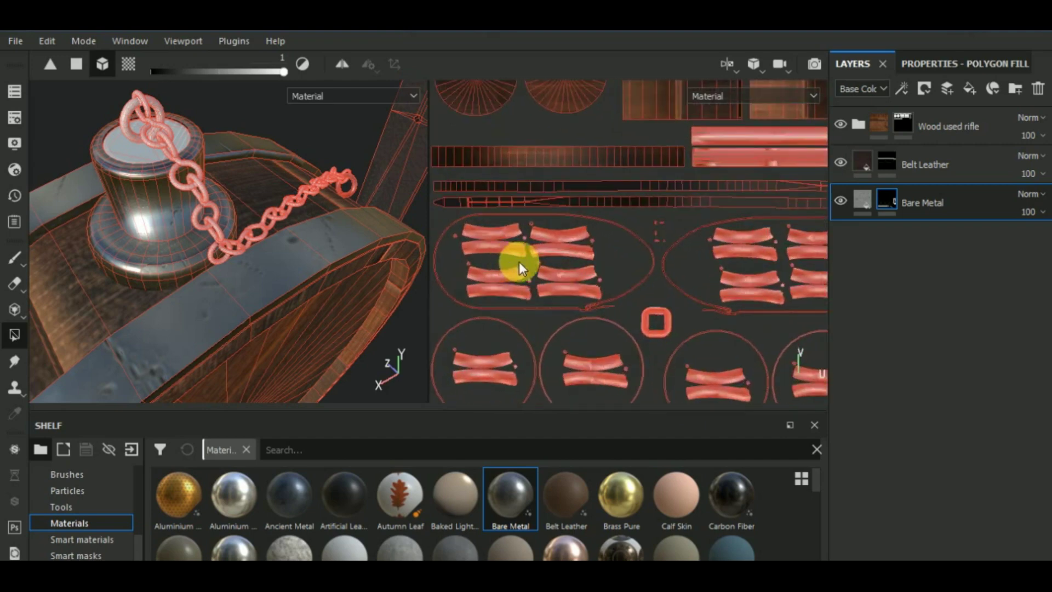
{"action": "scroll", "coordinate": [518, 262], "scroll_direction": "up", "scroll_amount": 5}
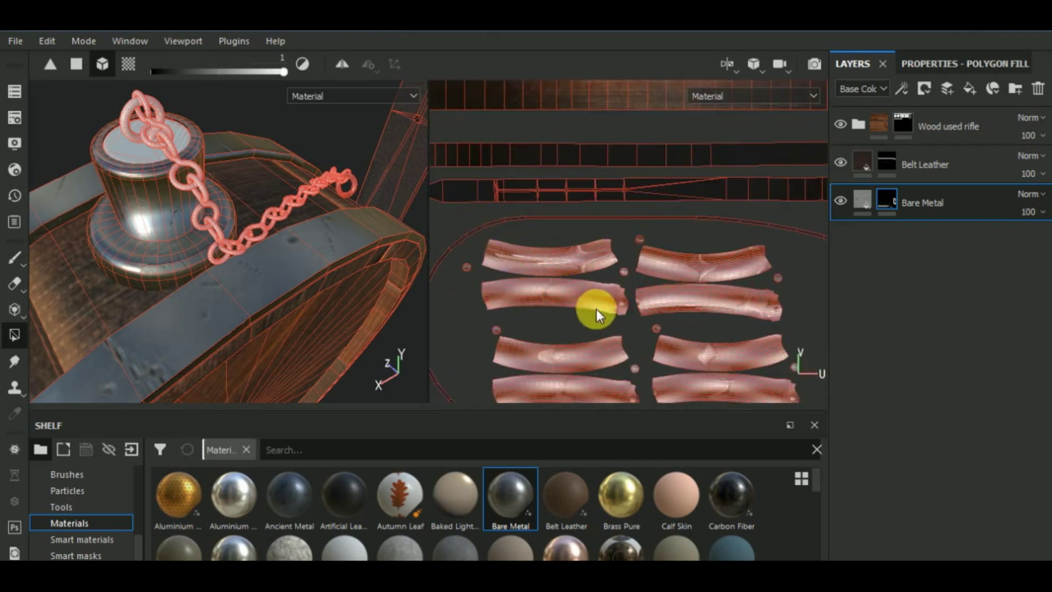
{"action": "left_click_drag", "start_coordinate": [475, 252], "coordinate": [657, 329]}
{"action": "left_click_drag", "start_coordinate": [711, 359], "coordinate": [724, 369]}
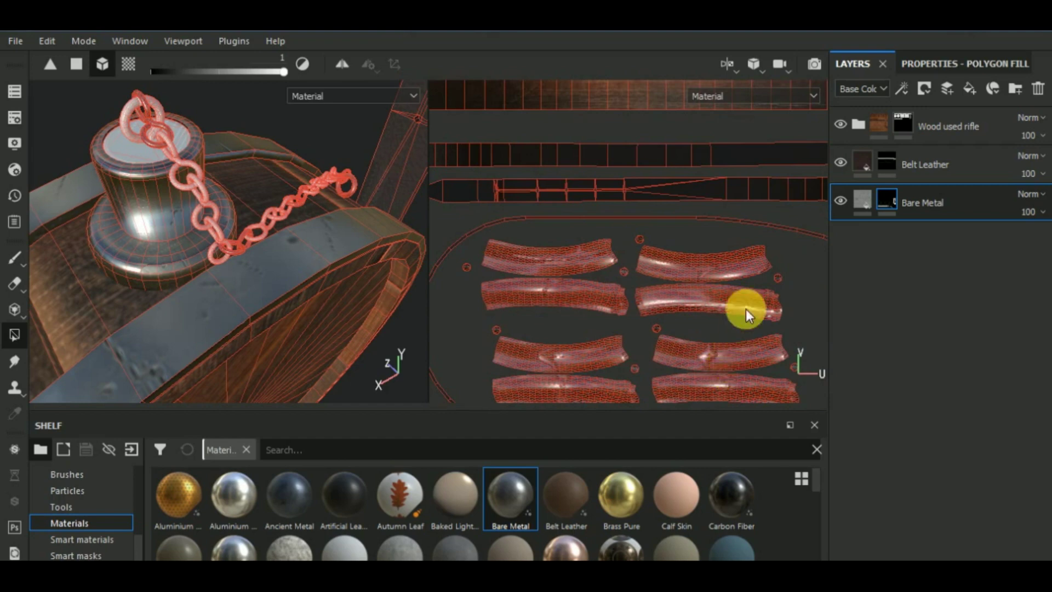
{"action": "middle_click_drag", "start_coordinate": [710, 355], "coordinate": [657, 159]}
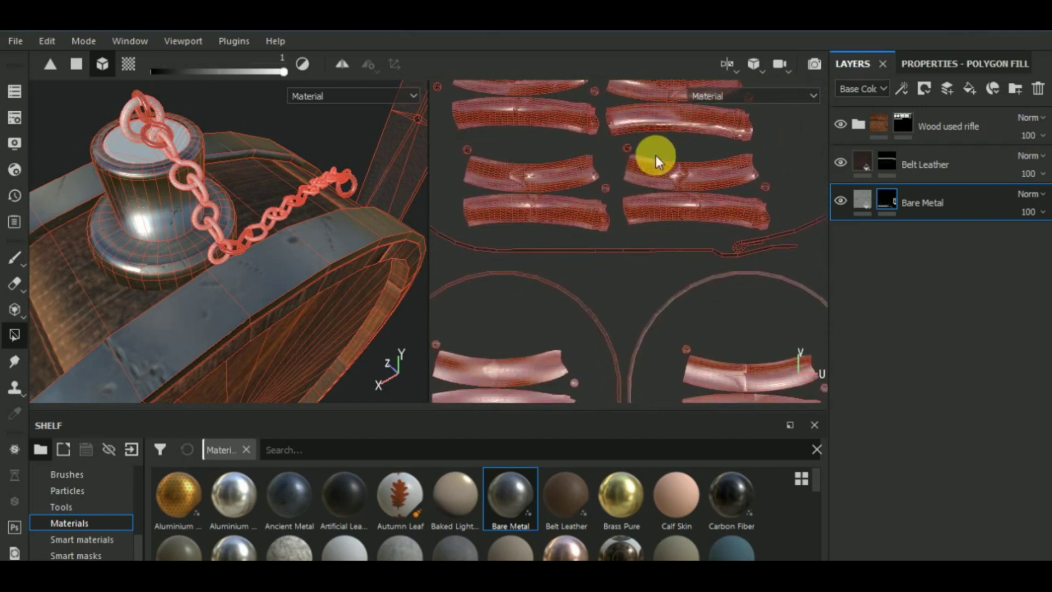
{"action": "middle_click_drag", "start_coordinate": [561, 341], "coordinate": [664, 207]}
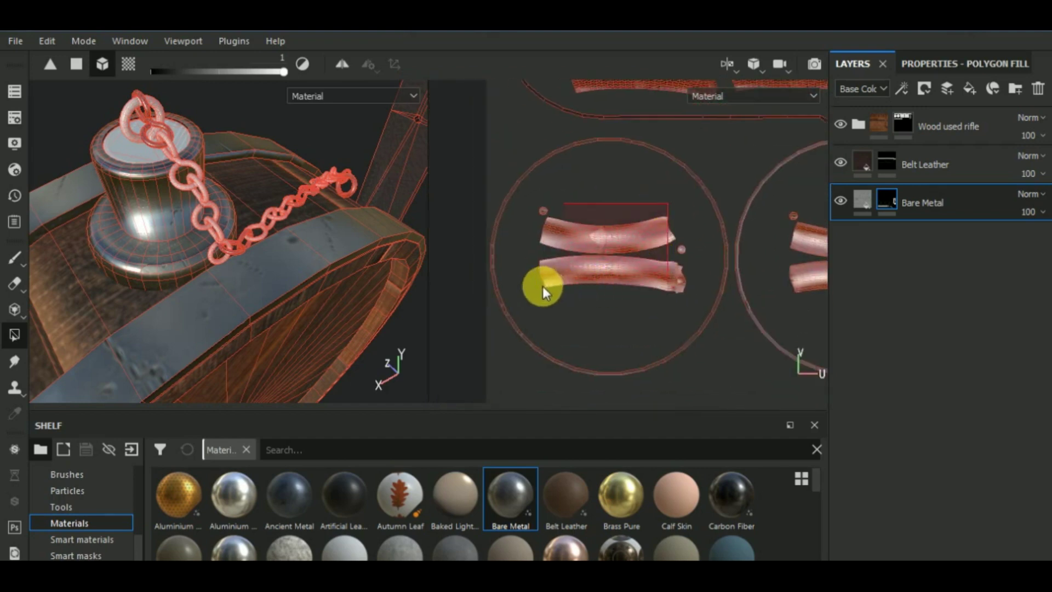
{"action": "left_click_drag", "start_coordinate": [543, 286], "coordinate": [563, 289]}
{"action": "middle_click_drag", "start_coordinate": [775, 253], "coordinate": [541, 270]}
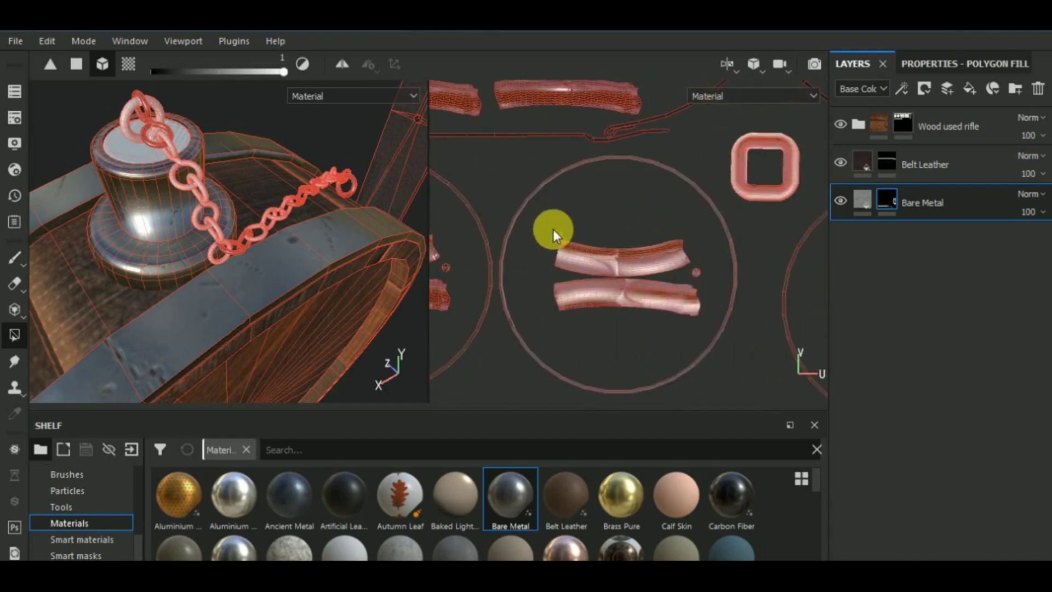
{"action": "left_click_drag", "start_coordinate": [699, 305], "coordinate": [701, 308]}
Polygon-fill the remaining chain-link UV islands in the other two circles and the second oval into the Bare Metal mask
{"action": "scroll", "coordinate": [650, 336], "scroll_direction": "down", "scroll_amount": 5}
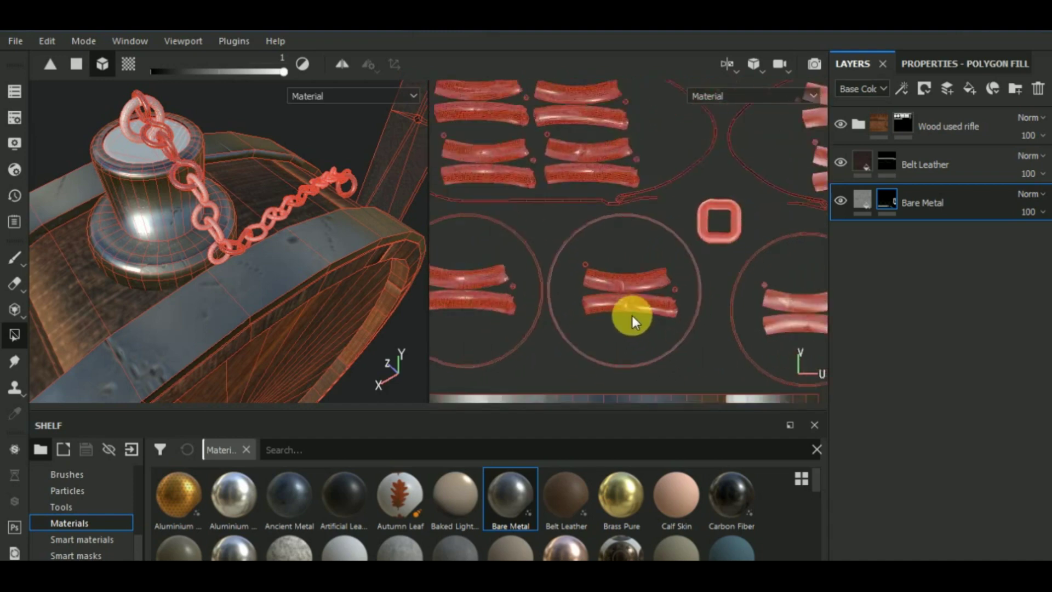
{"action": "scroll", "coordinate": [664, 296], "scroll_direction": "up", "scroll_amount": 4}
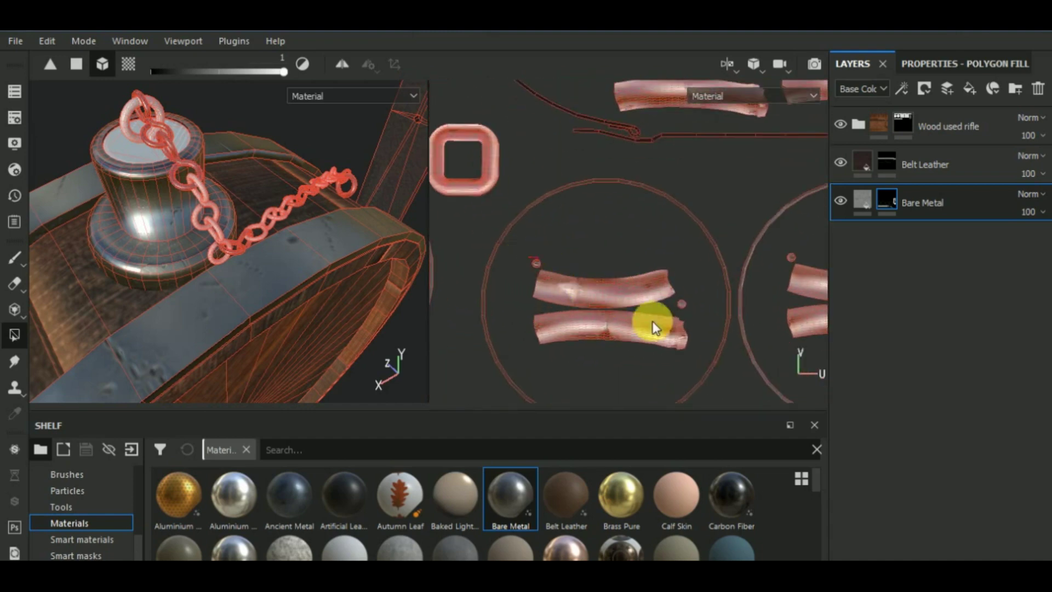
{"action": "middle_click_drag", "start_coordinate": [709, 330], "coordinate": [502, 296]}
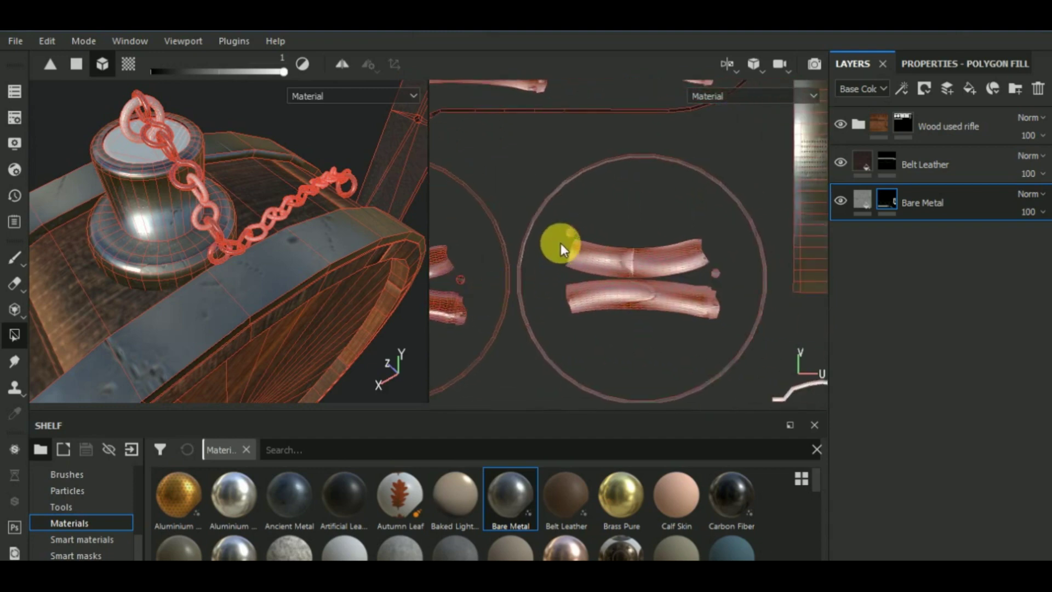
{"action": "left_click_drag", "start_coordinate": [705, 311], "coordinate": [724, 318]}
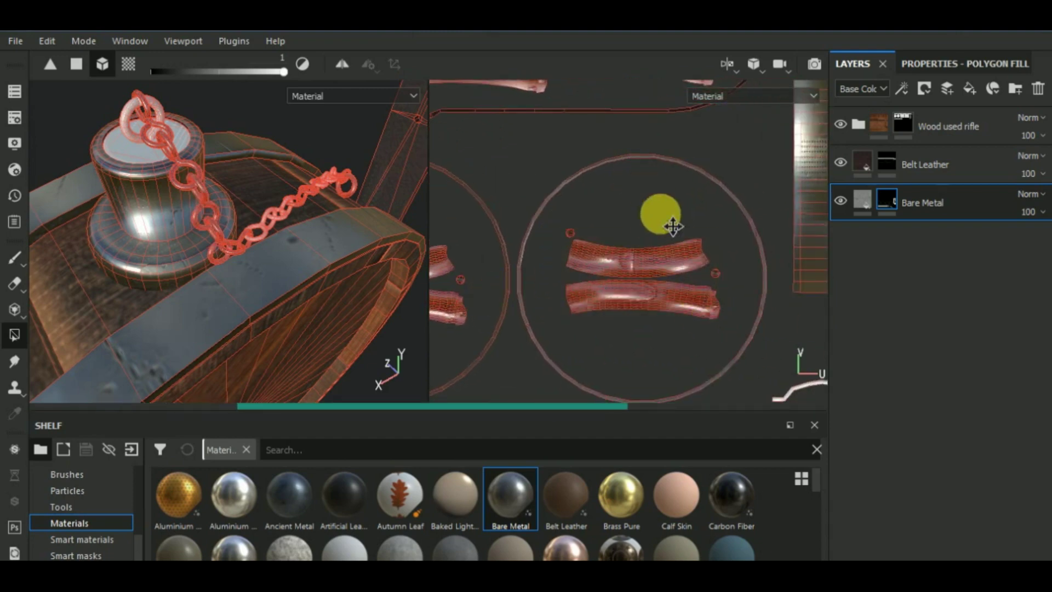
{"action": "middle_click_drag", "start_coordinate": [664, 223], "coordinate": [757, 344]}
{"action": "middle_click_drag", "start_coordinate": [692, 245], "coordinate": [620, 270]}
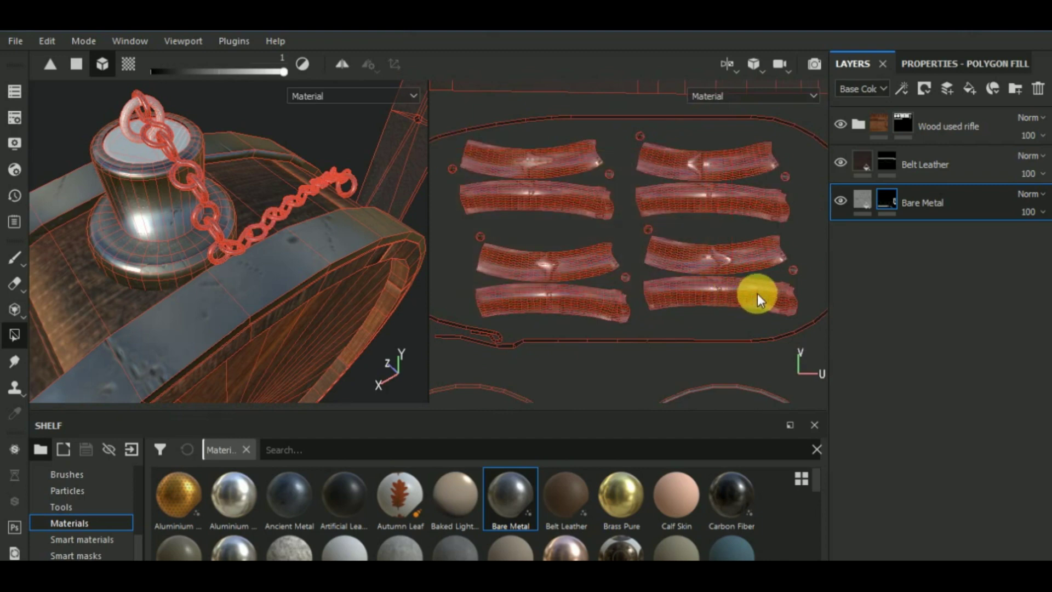
{"action": "middle_click_drag", "start_coordinate": [759, 244], "coordinate": [713, 291], "text": "alt"}
{"action": "scroll", "coordinate": [706, 298], "scroll_direction": "down", "scroll_amount": 5}
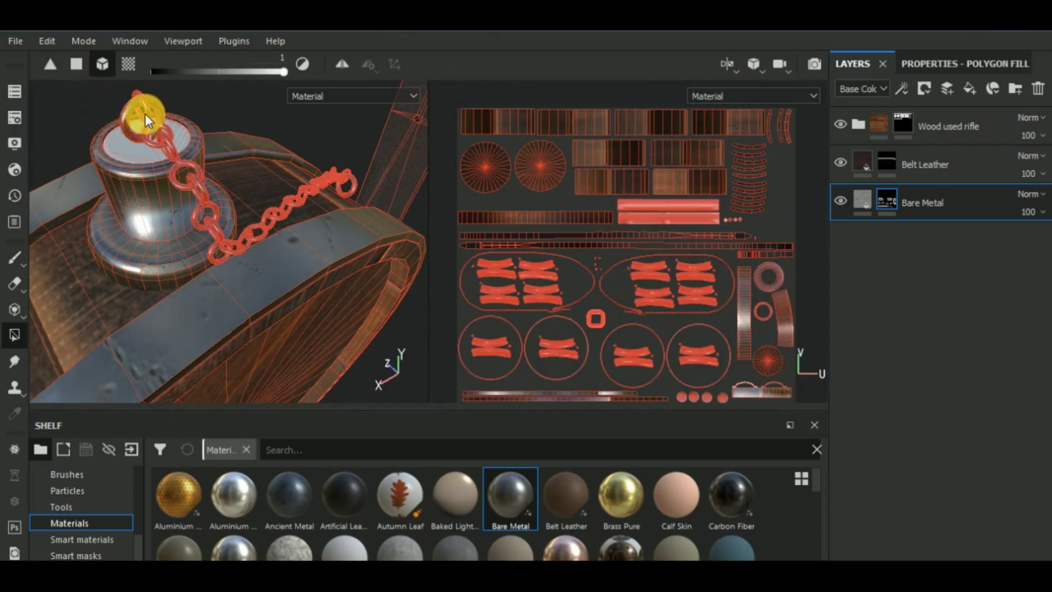
Check the metal parts around the spout, return to the Paint tool and show only the 3D view of the flask
{"action": "scroll", "coordinate": [148, 116], "scroll_direction": "up", "scroll_amount": 5}
{"action": "scroll", "coordinate": [198, 213], "scroll_direction": "down", "scroll_amount": 12}
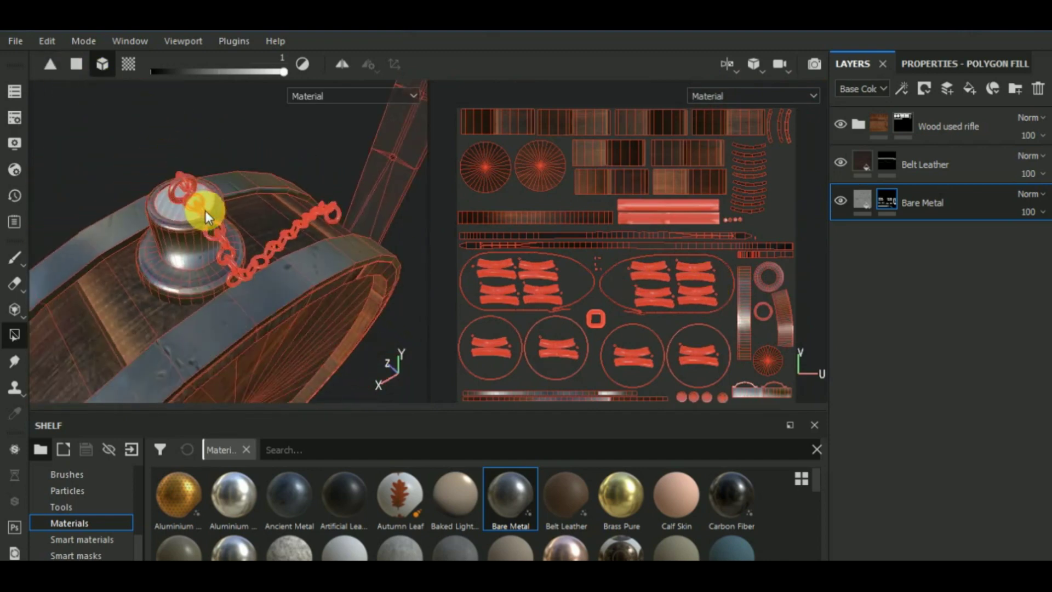
{"action": "left_click_drag", "start_coordinate": [317, 293], "coordinate": [251, 258], "text": "alt"}
{"action": "scroll", "coordinate": [264, 266], "scroll_direction": "up", "scroll_amount": 6}
{"action": "scroll", "coordinate": [264, 266], "scroll_direction": "down", "scroll_amount": 3}
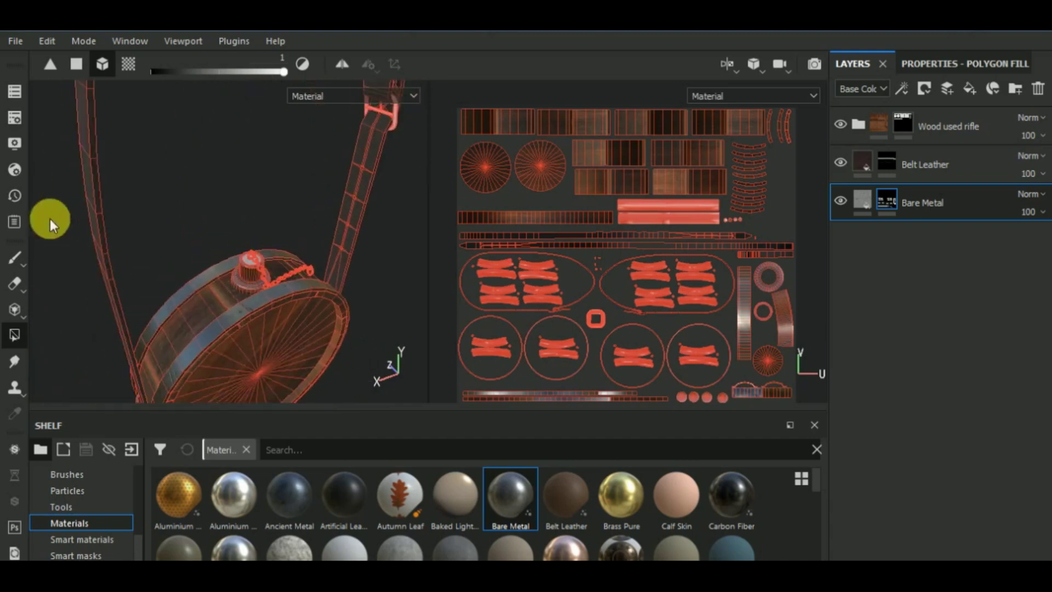
{"action": "left_click", "coordinate": [18, 254]}
{"action": "left_click", "coordinate": [728, 65]}
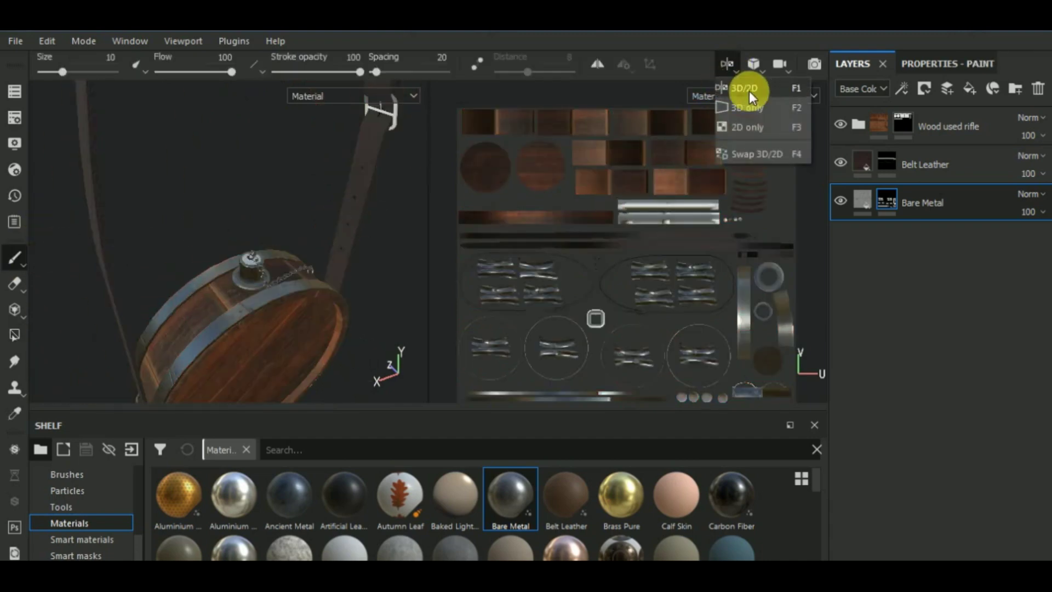
{"action": "left_click", "coordinate": [749, 109]}
{"action": "left_click_drag", "start_coordinate": [662, 306], "coordinate": [443, 254], "text": "alt"}
{"action": "scroll", "coordinate": [453, 262], "scroll_direction": "up", "scroll_amount": 3}
{"action": "scroll", "coordinate": [453, 263], "scroll_direction": "down", "scroll_amount": 5}
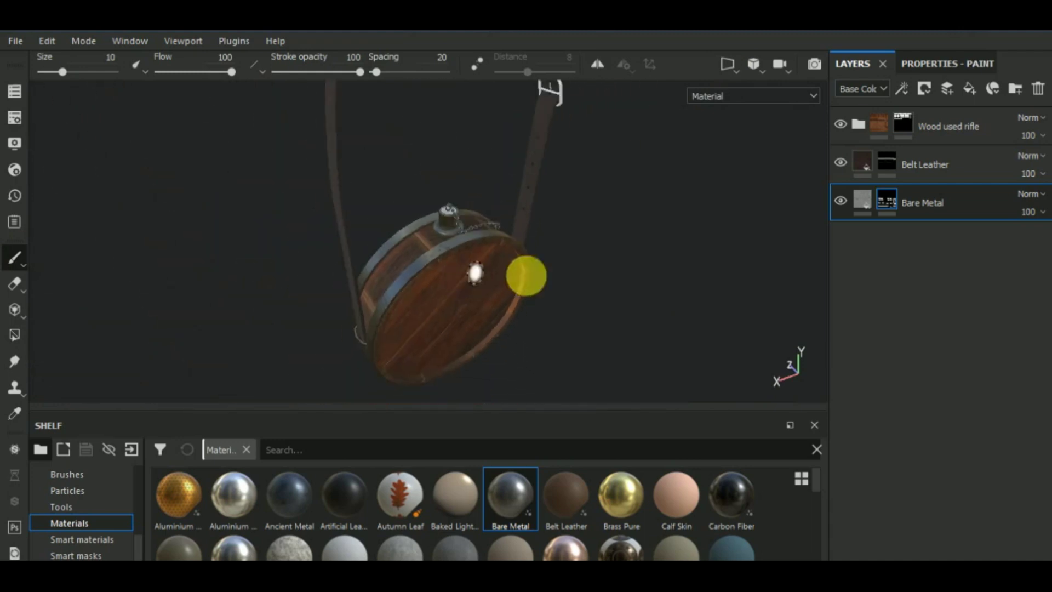
{"action": "middle_click_drag", "start_coordinate": [677, 272], "coordinate": [657, 307], "text": "alt"}
{"action": "left_click_drag", "start_coordinate": [669, 319], "coordinate": [627, 329], "text": "alt"}
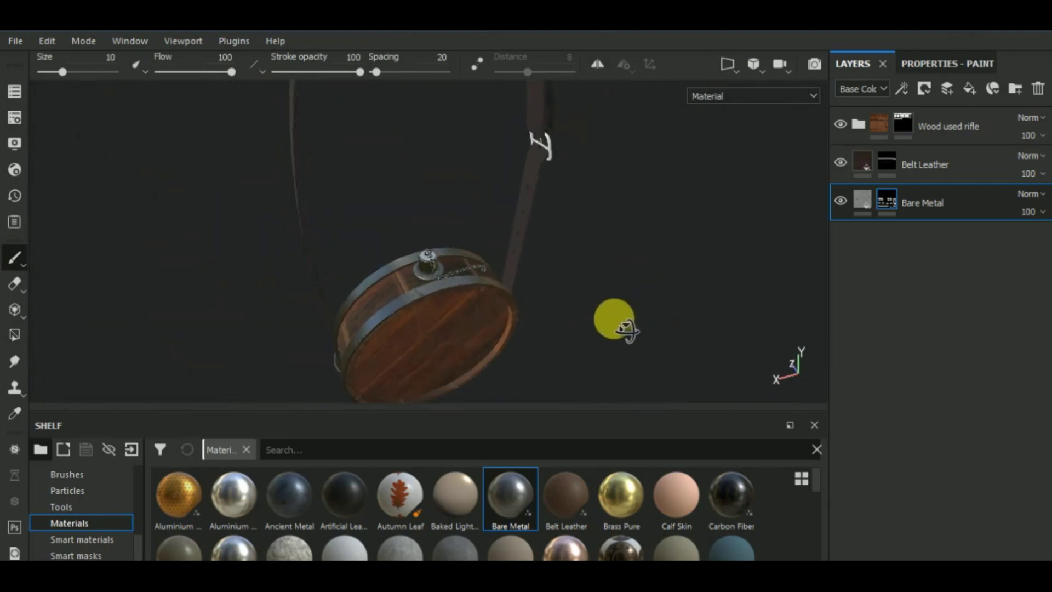
Examine the strap buckle, spout and chain with the polygon mesh displayed, and return to the Paint tool
{"action": "left_click", "coordinate": [15, 335]}
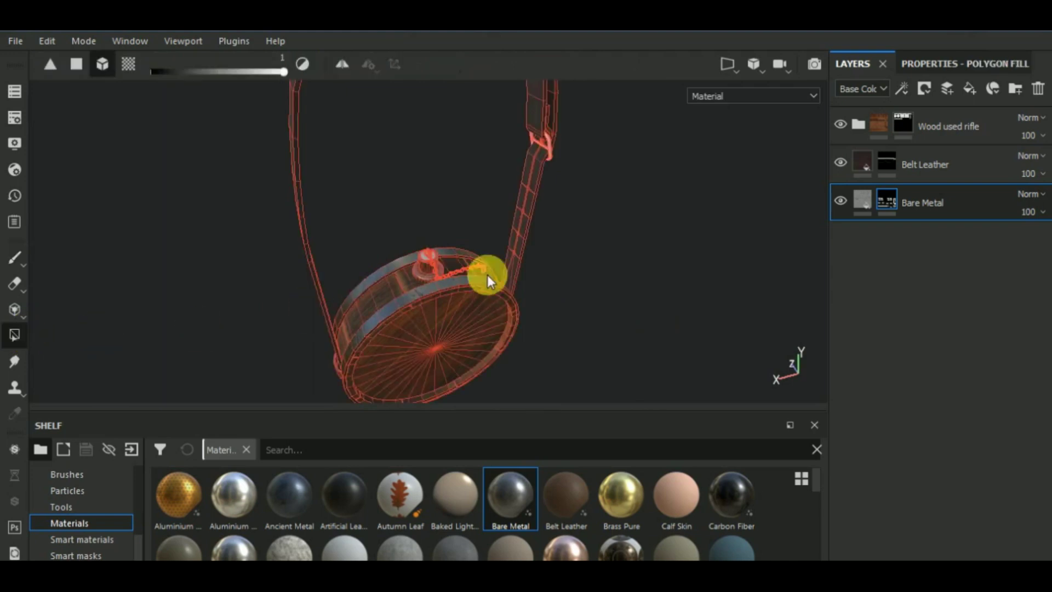
{"action": "scroll", "coordinate": [542, 195], "scroll_direction": "up", "scroll_amount": 5}
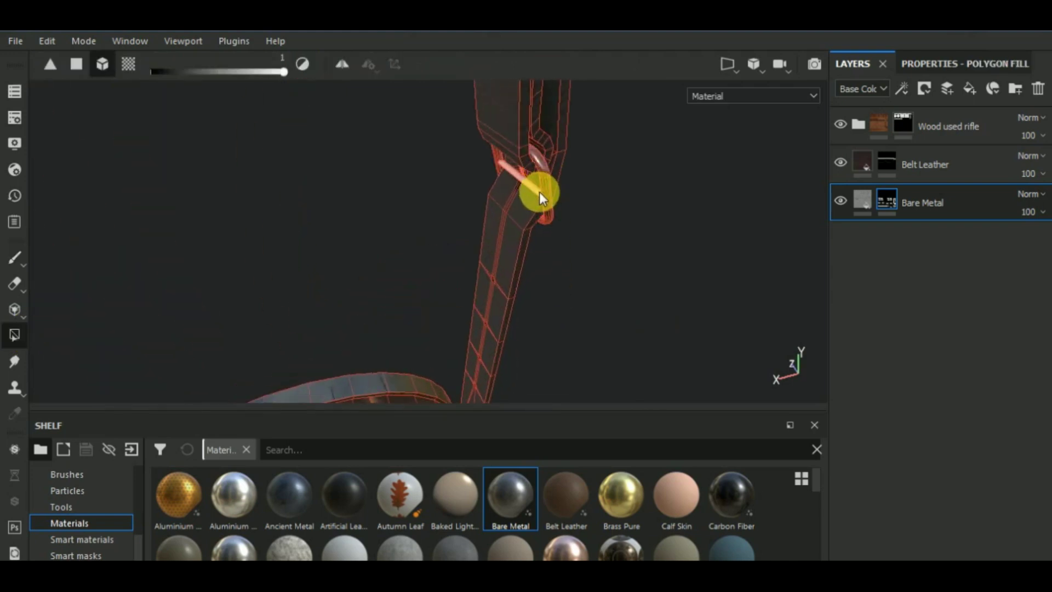
{"action": "scroll", "coordinate": [535, 188], "scroll_direction": "down", "scroll_amount": 5}
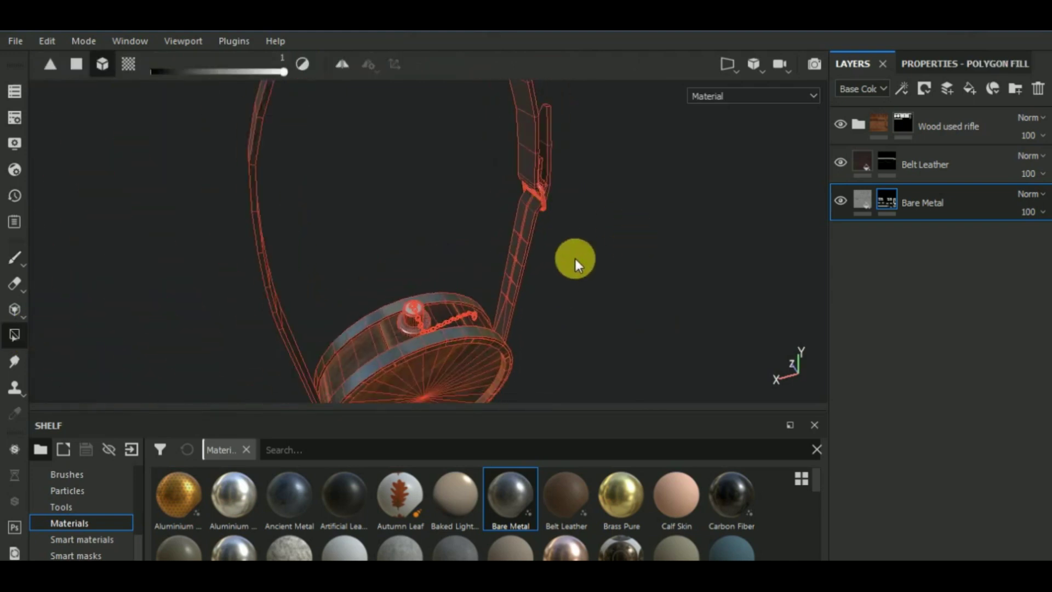
{"action": "left_click_drag", "start_coordinate": [575, 258], "coordinate": [416, 241], "text": "alt"}
{"action": "middle_click_drag", "start_coordinate": [618, 235], "coordinate": [637, 236], "text": "alt"}
{"action": "left_click_drag", "start_coordinate": [637, 235], "coordinate": [651, 221], "text": "alt"}
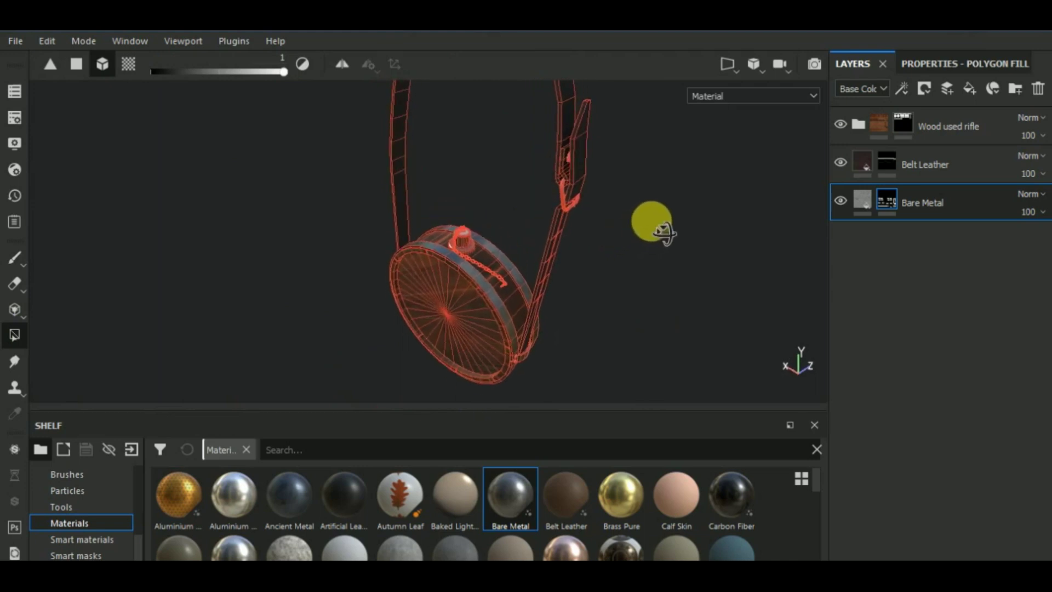
{"action": "scroll", "coordinate": [570, 155], "scroll_direction": "up", "scroll_amount": 3}
{"action": "scroll", "coordinate": [570, 155], "scroll_direction": "up", "scroll_amount": 4}
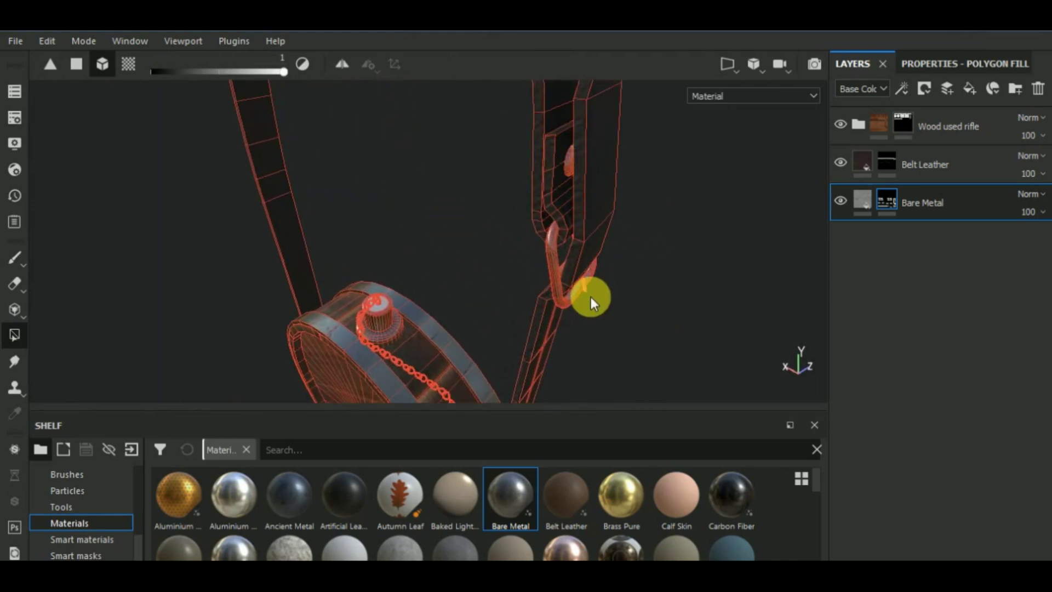
{"action": "left_click_drag", "start_coordinate": [584, 287], "coordinate": [463, 287], "text": "alt"}
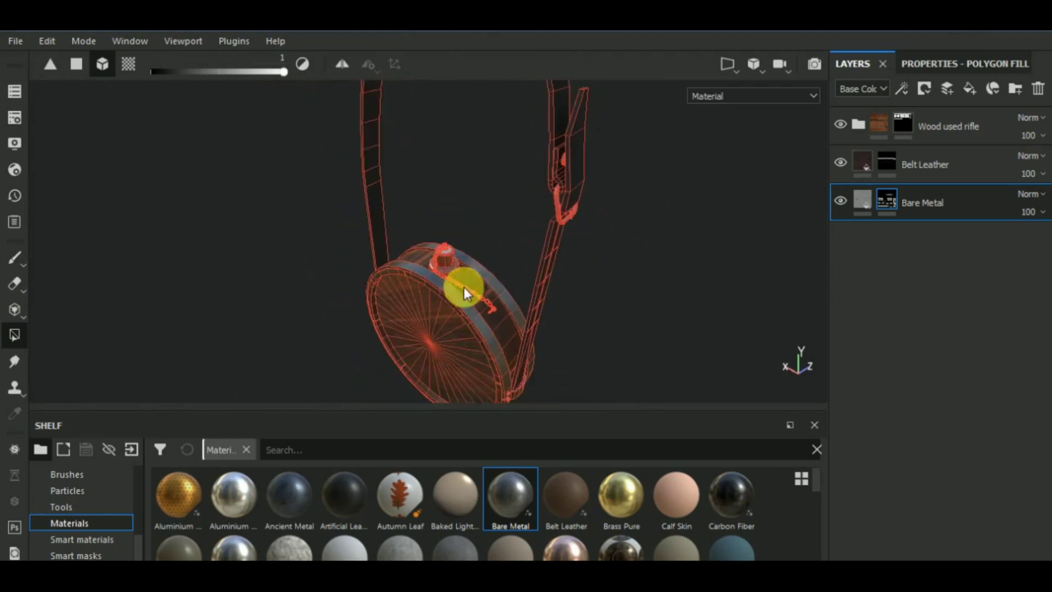
{"action": "left_click", "coordinate": [25, 255]}
{"action": "mouse_move", "coordinate": [610, 305]}
{"action": "left_mouse_down", "text": "alt"}
{"action": "mouse_move", "coordinate": [610, 293]}
{"action": "mouse_move", "coordinate": [728, 333]}
{"action": "mouse_move", "coordinate": [833, 321]}
{"action": "mouse_move", "coordinate": [678, 303]}
{"action": "mouse_move", "coordinate": [697, 329]}
{"action": "mouse_move", "coordinate": [671, 305]}
{"action": "mouse_move", "coordinate": [645, 300]}
{"action": "mouse_move", "coordinate": [610, 340]}
{"action": "mouse_move", "coordinate": [437, 166]}
{"action": "mouse_move", "coordinate": [453, 251]}
{"action": "mouse_move", "coordinate": [445, 240]}
{"action": "mouse_move", "coordinate": [470, 225]}
{"action": "mouse_move", "coordinate": [589, 272]}
{"action": "mouse_move", "coordinate": [597, 256]}
{"action": "mouse_move", "coordinate": [608, 299]}
{"action": "left_mouse_up", "text": "alt"}
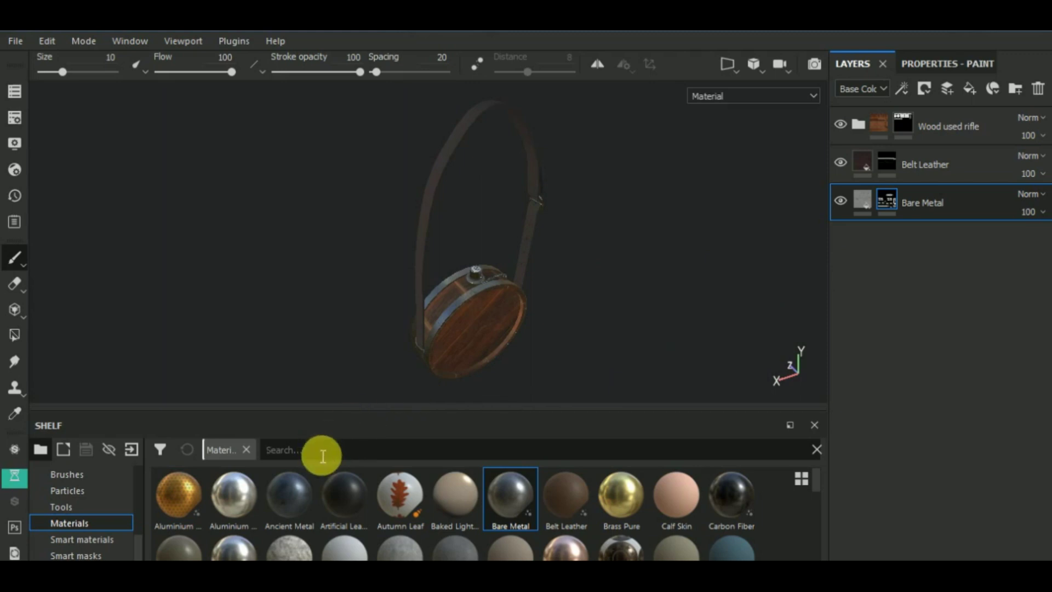
Search the shelf for "cork" and add the Corkboard smart material beneath the Bare Metal layer
{"action": "type", "text": "cork"}
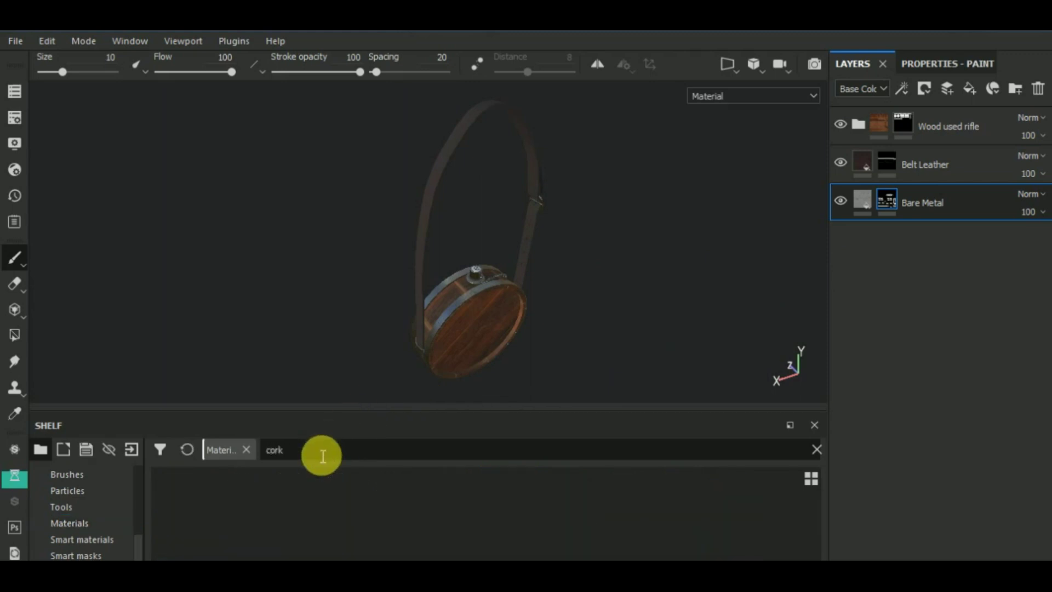
{"action": "left_click", "coordinate": [104, 541]}
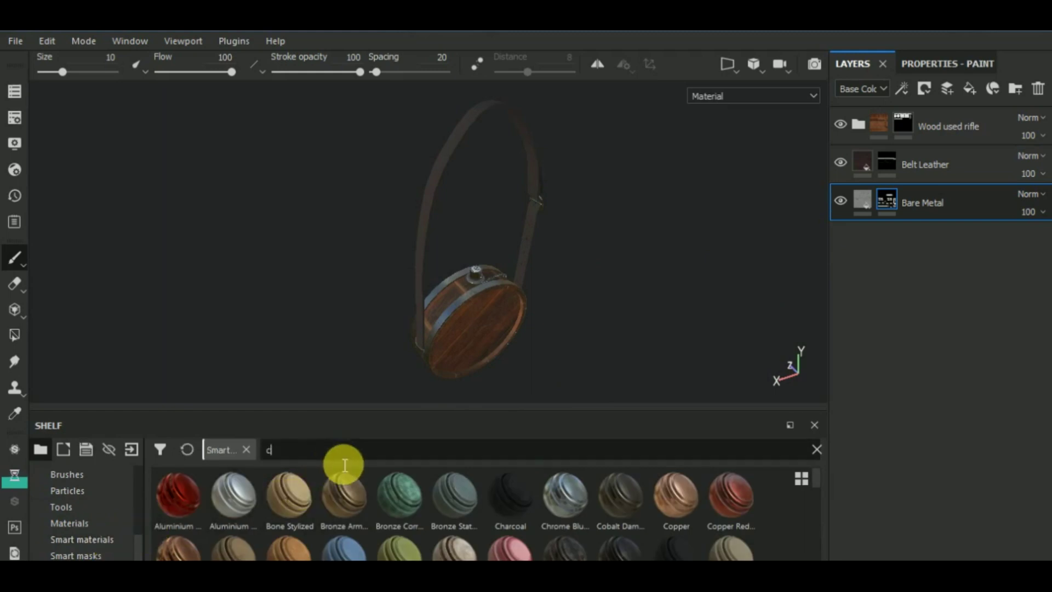
{"action": "type", "text": "cork"}
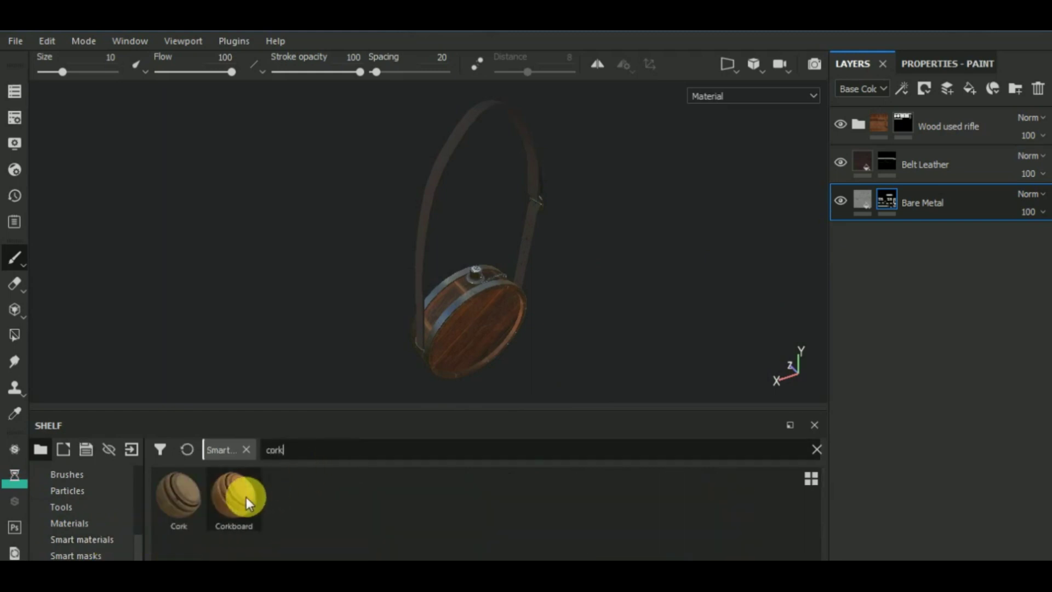
{"action": "left_click_drag", "start_coordinate": [245, 498], "coordinate": [958, 271]}
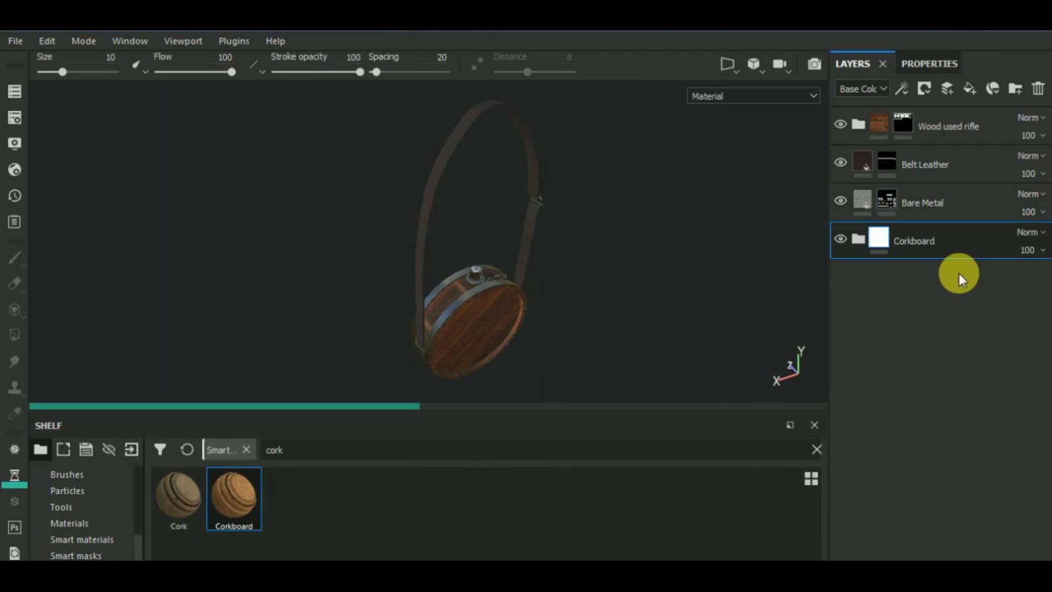
Give the Corkboard folder a black mask and polygon-fill the top of the spout's stopper into it
{"action": "left_click", "coordinate": [924, 89]}
{"action": "left_click", "coordinate": [942, 126]}
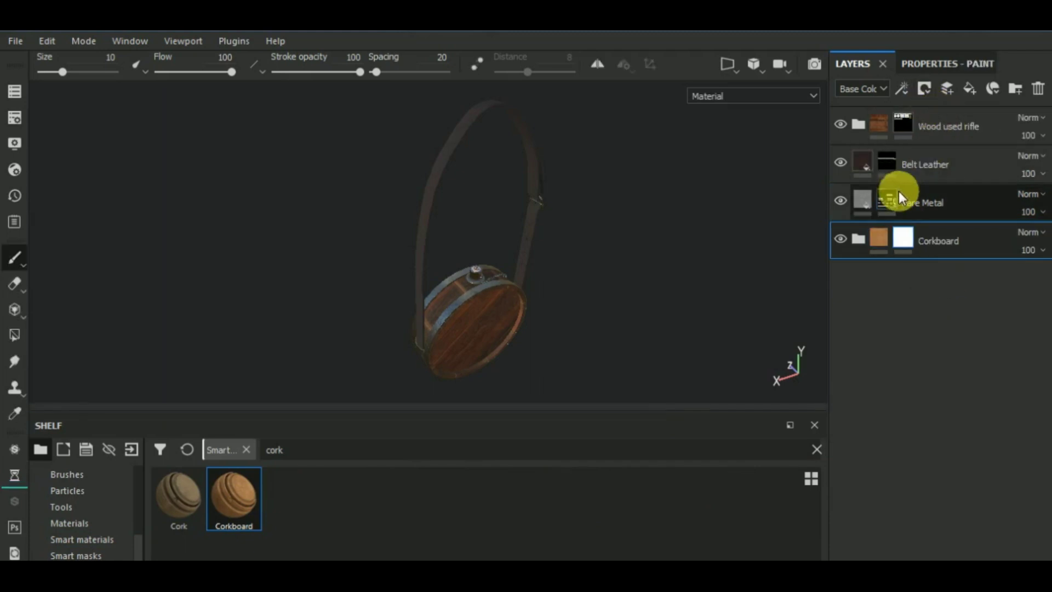
{"action": "left_click", "coordinate": [16, 333]}
{"action": "left_click_drag", "start_coordinate": [645, 323], "coordinate": [665, 353], "text": "alt"}
{"action": "scroll", "coordinate": [472, 228], "scroll_direction": "up", "scroll_amount": 3}
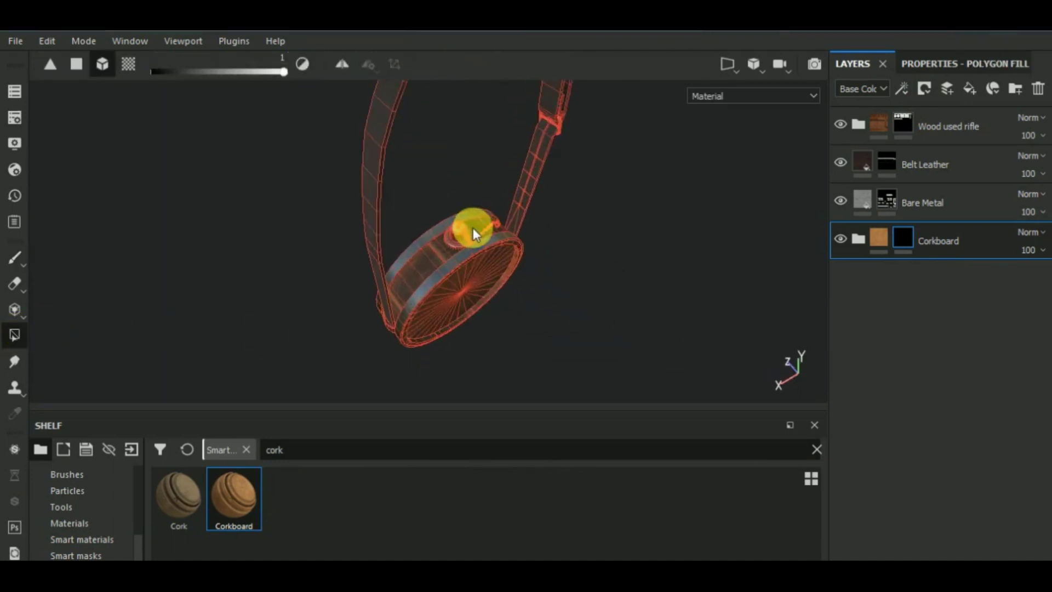
{"action": "scroll", "coordinate": [473, 228], "scroll_direction": "up", "scroll_amount": 4}
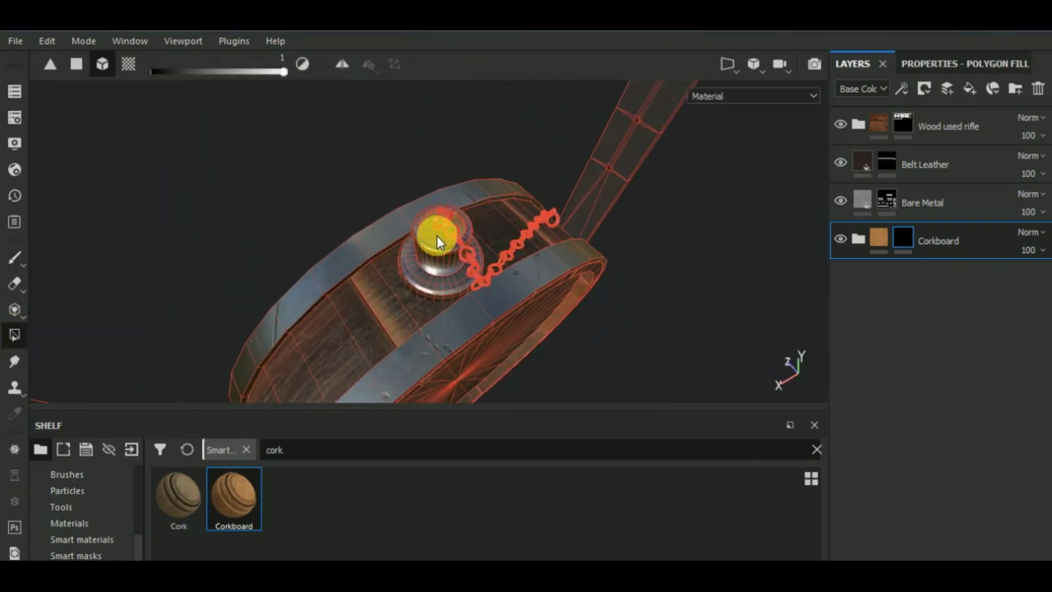
{"action": "left_click_drag", "start_coordinate": [435, 235], "coordinate": [451, 274], "text": "alt"}
{"action": "scroll", "coordinate": [452, 274], "scroll_direction": "up", "scroll_amount": 3}
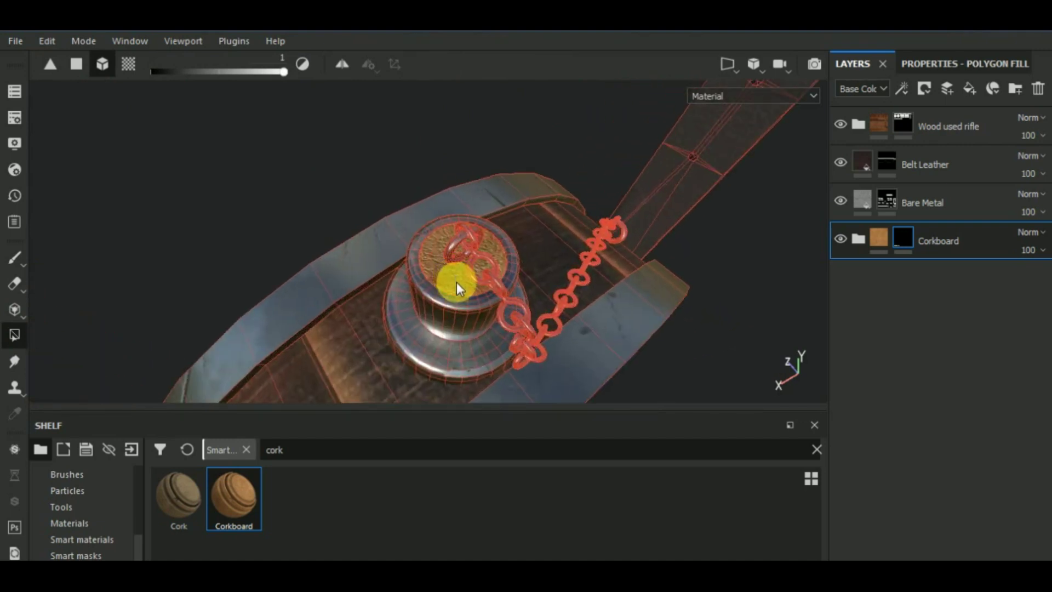
{"action": "left_click", "coordinate": [15, 256]}
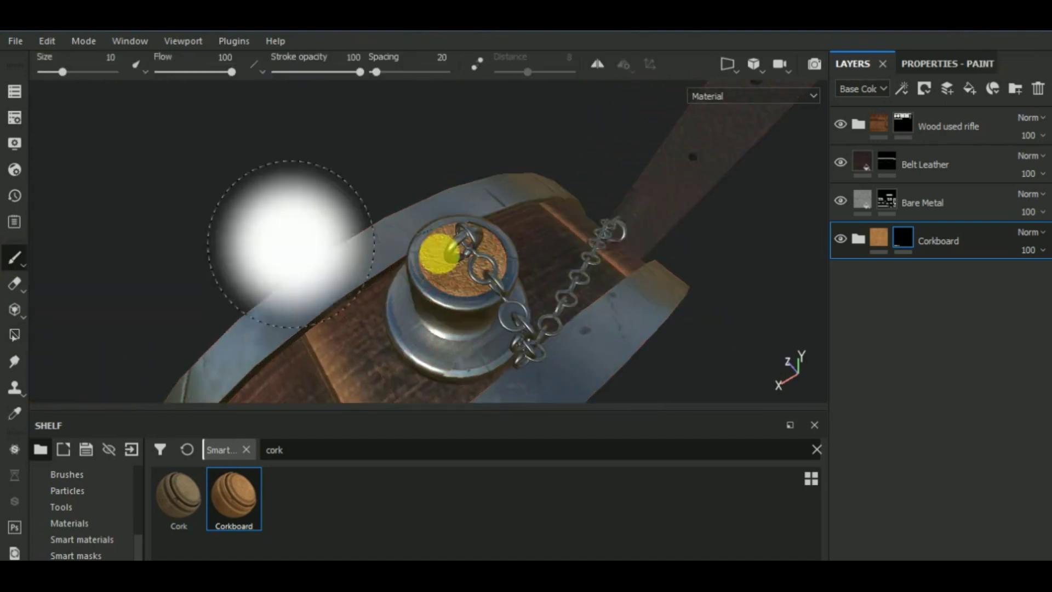
Darken the color of Corkboard's Leather Rough layer to RGB 0.329, 0.263, 0.204
{"action": "left_click", "coordinate": [858, 239]}
{"action": "left_click", "coordinate": [893, 278]}
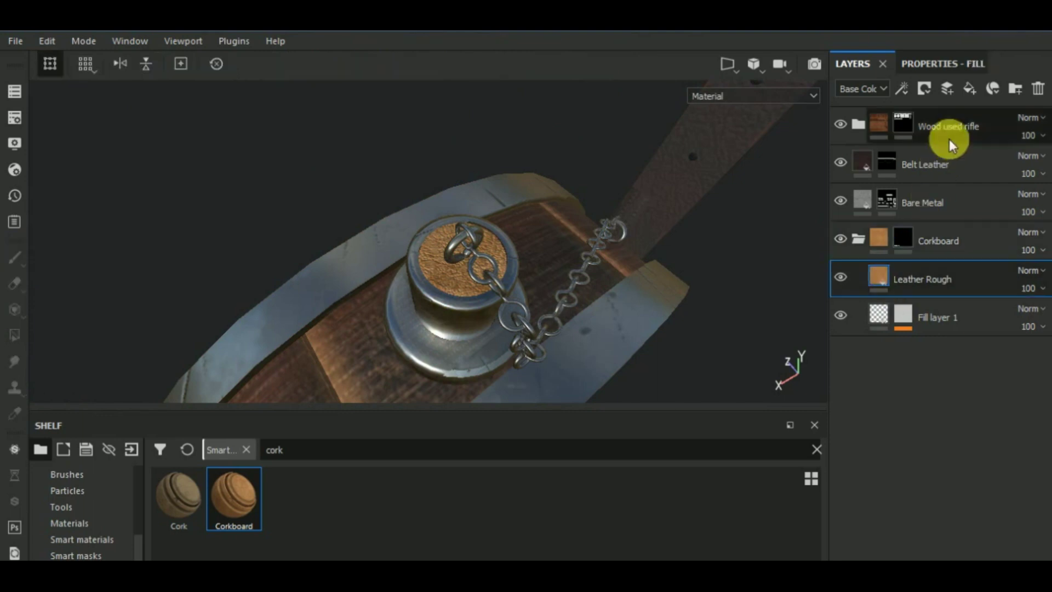
{"action": "left_click", "coordinate": [948, 67]}
{"action": "left_click", "coordinate": [932, 493]}
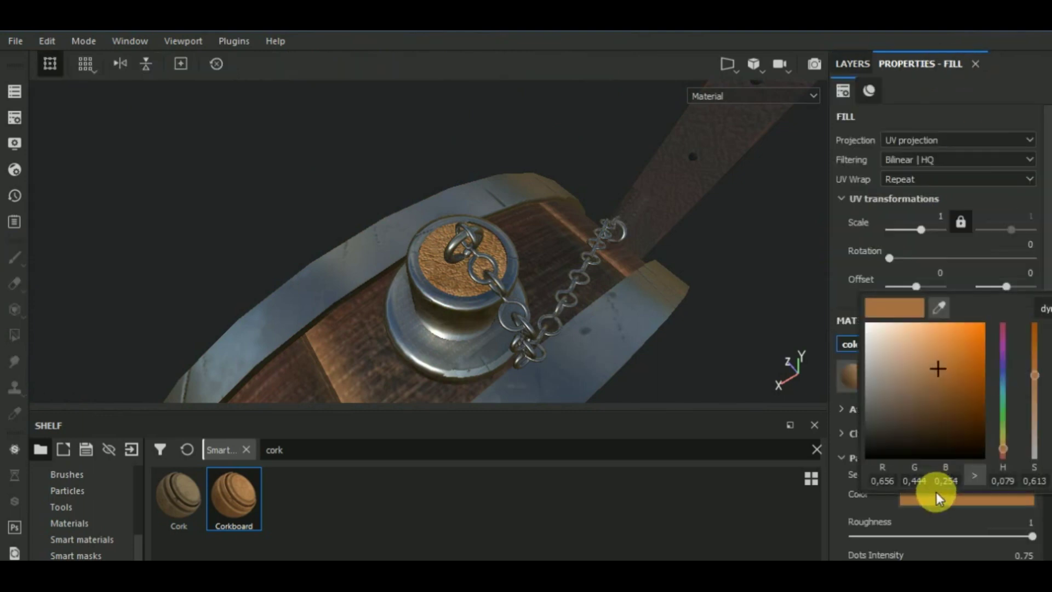
{"action": "left_click_drag", "start_coordinate": [935, 399], "coordinate": [911, 413]}
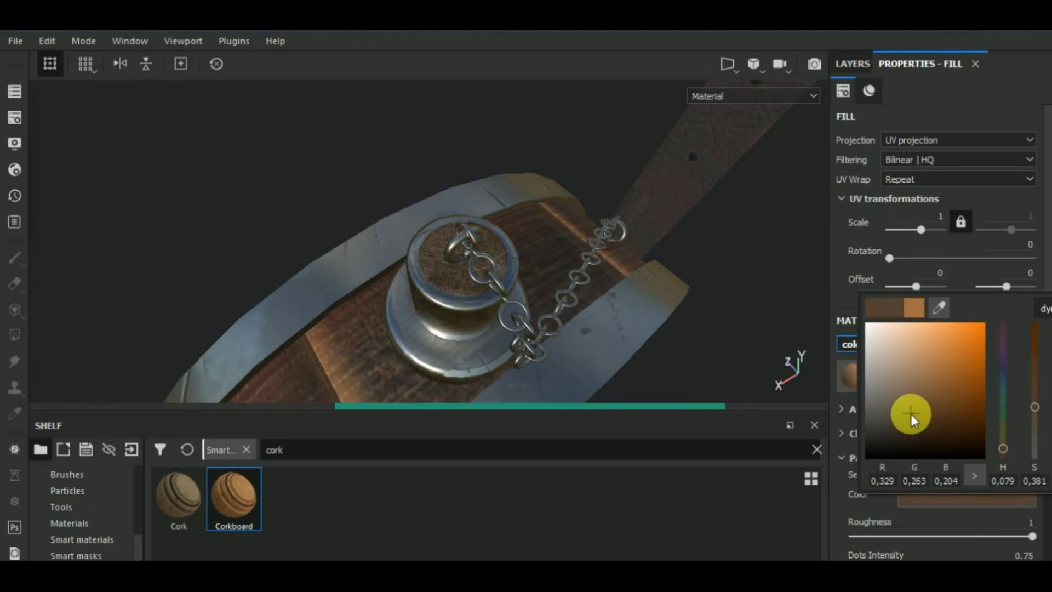
{"action": "left_click", "coordinate": [748, 340]}
Inspect the recolored stopper up close and enlarge the 3D viewport by shrinking the shelf
{"action": "left_click_drag", "start_coordinate": [751, 321], "coordinate": [650, 346], "text": "alt"}
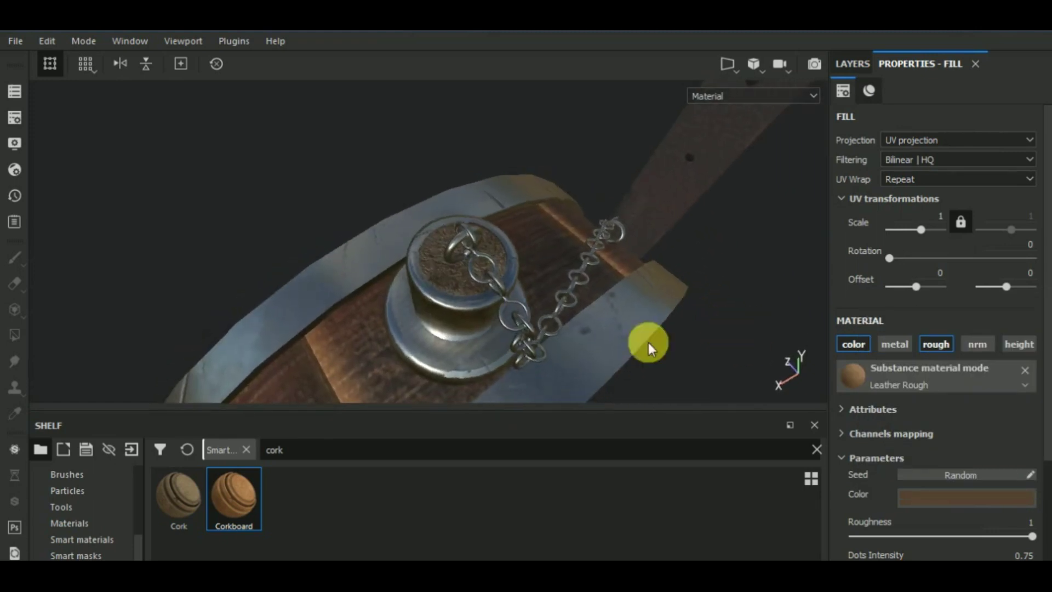
{"action": "scroll", "coordinate": [468, 300], "scroll_direction": "up", "scroll_amount": 3}
{"action": "scroll", "coordinate": [471, 304], "scroll_direction": "down", "scroll_amount": 6}
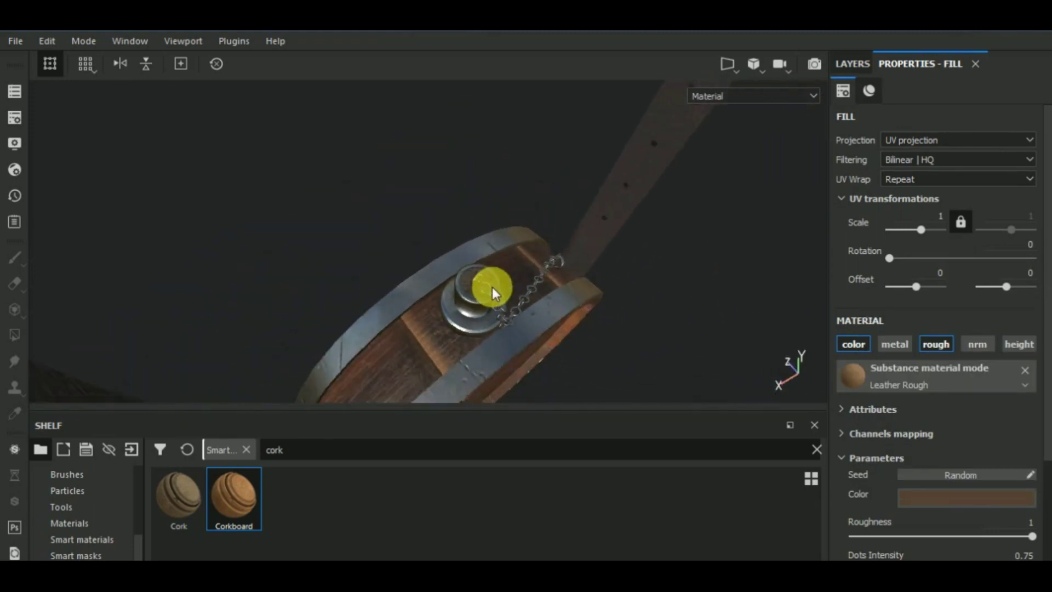
{"action": "scroll", "coordinate": [492, 287], "scroll_direction": "down", "scroll_amount": 3}
{"action": "left_click_drag", "start_coordinate": [500, 282], "coordinate": [548, 488], "text": "alt"}
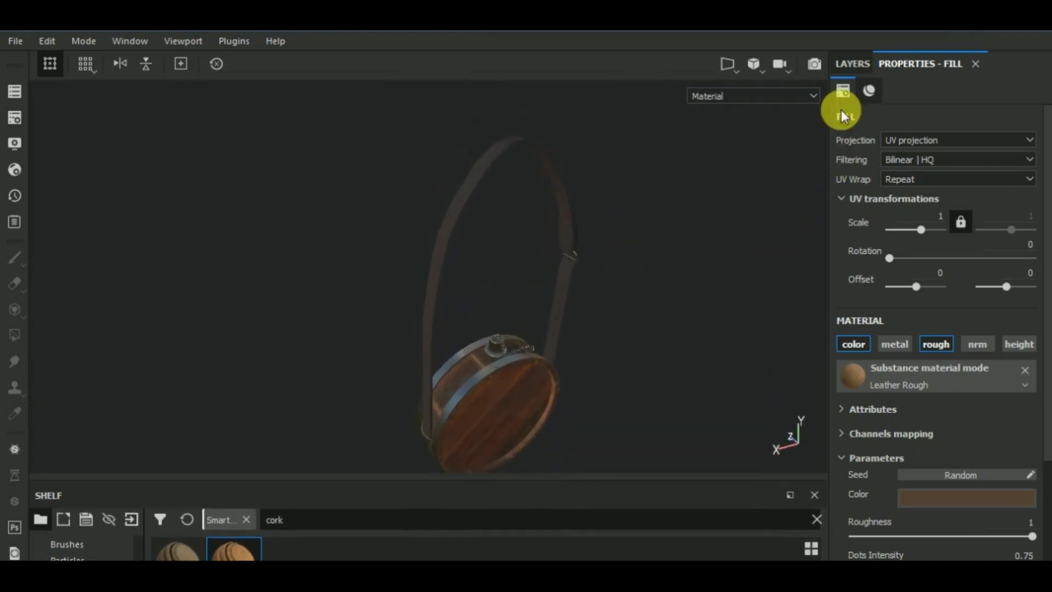
Set the Belt Leather layer's main color to RGB 0.290, 0.255, 0.220 by sampling the cork on the stopper
{"action": "left_click", "coordinate": [850, 64]}
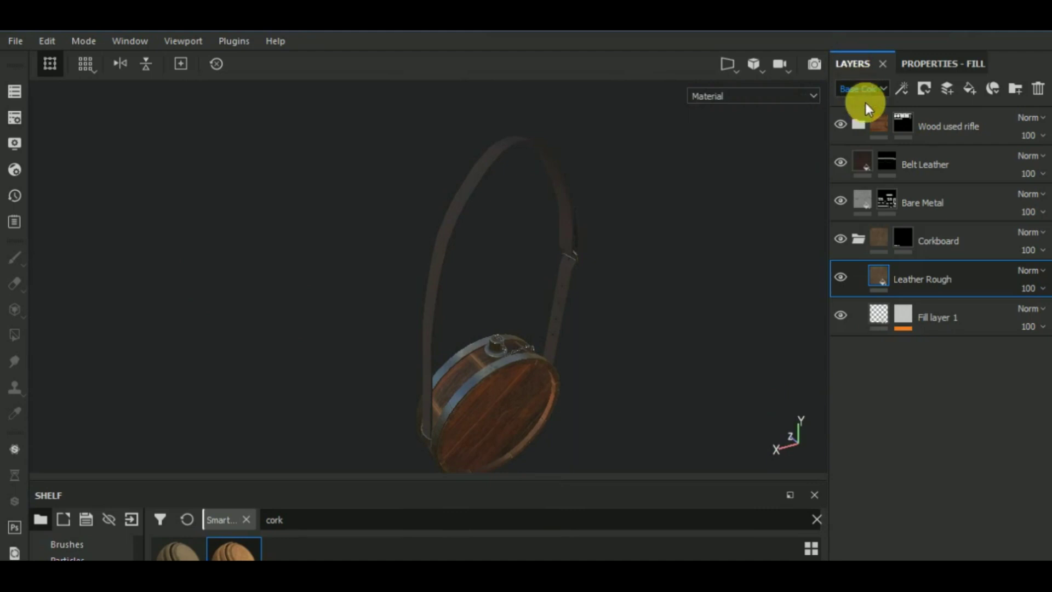
{"action": "left_click", "coordinate": [858, 240]}
{"action": "left_click", "coordinate": [864, 166]}
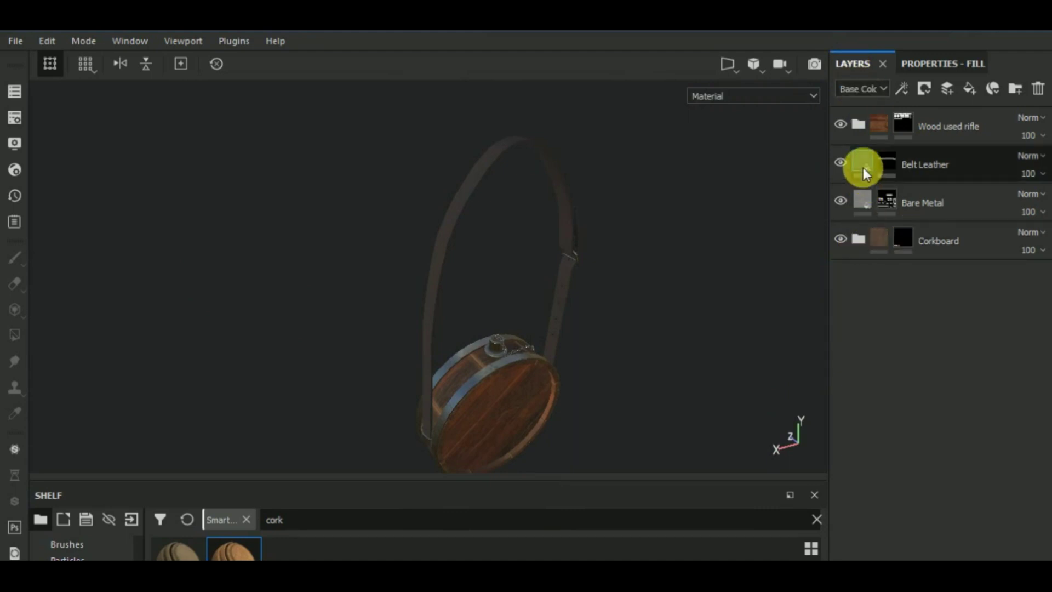
{"action": "left_click", "coordinate": [938, 66]}
{"action": "left_click", "coordinate": [955, 543]}
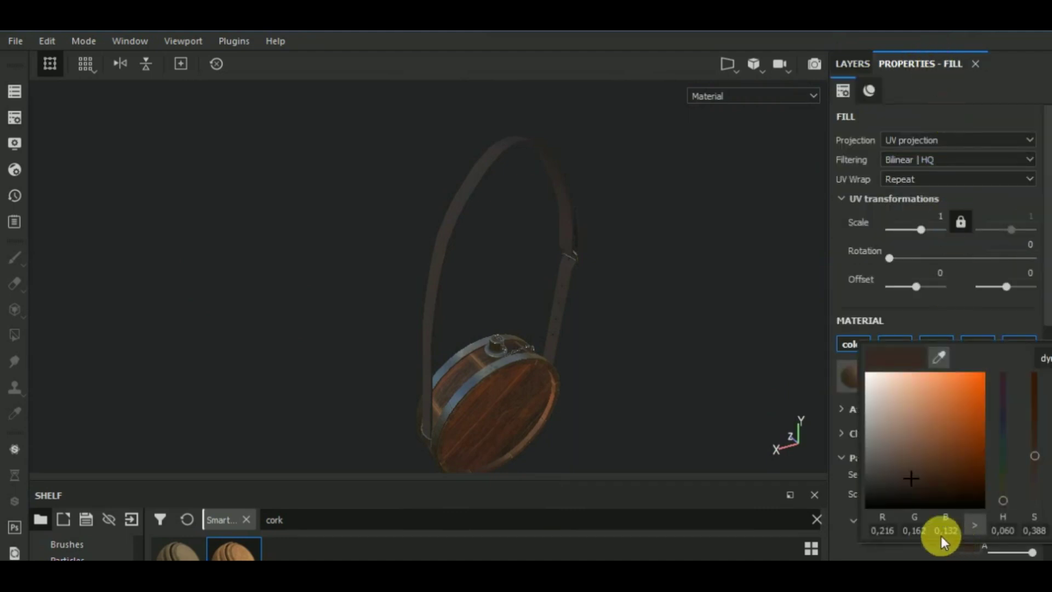
{"action": "middle_click_drag", "start_coordinate": [658, 421], "coordinate": [670, 426], "text": "alt"}
{"action": "scroll", "coordinate": [526, 353], "scroll_direction": "up", "scroll_amount": 8}
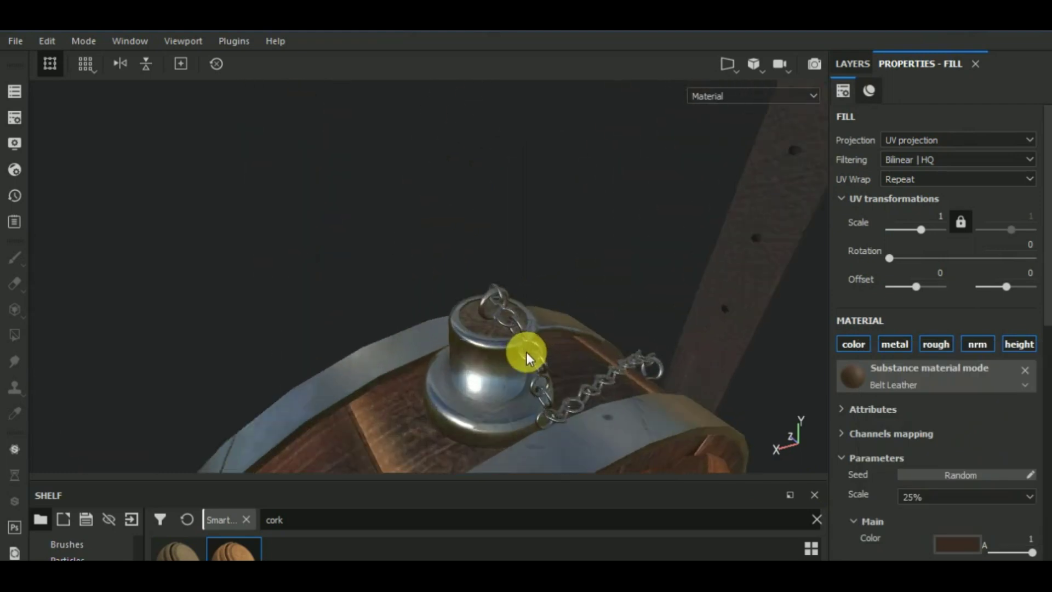
{"action": "left_click", "coordinate": [950, 544]}
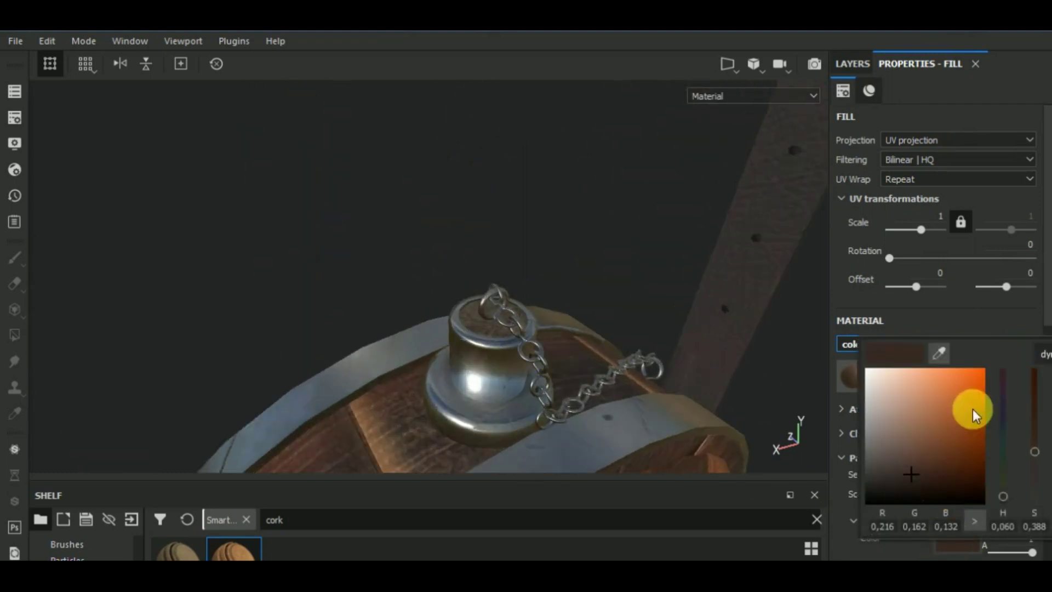
{"action": "left_click_drag", "start_coordinate": [555, 340], "coordinate": [502, 335]}
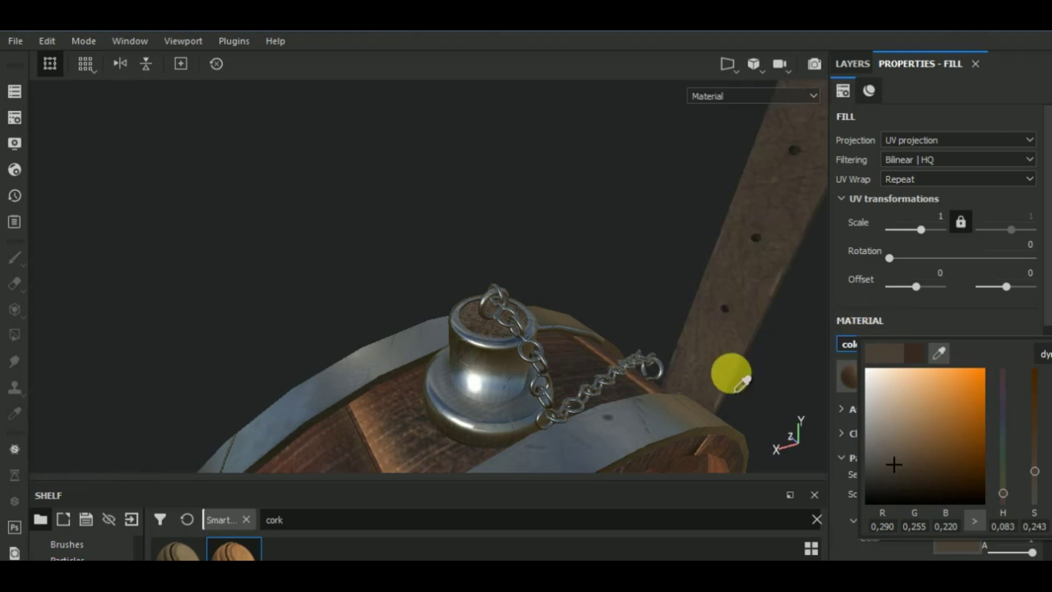
{"action": "left_click", "coordinate": [775, 373]}
Inspect the strap from several sides and darken the Belt Leather main color to RGB 0.234, 0.203, 0.173
{"action": "middle_click_drag", "start_coordinate": [774, 373], "coordinate": [712, 347], "text": "alt"}
{"action": "scroll", "coordinate": [710, 352], "scroll_direction": "down", "scroll_amount": 5}
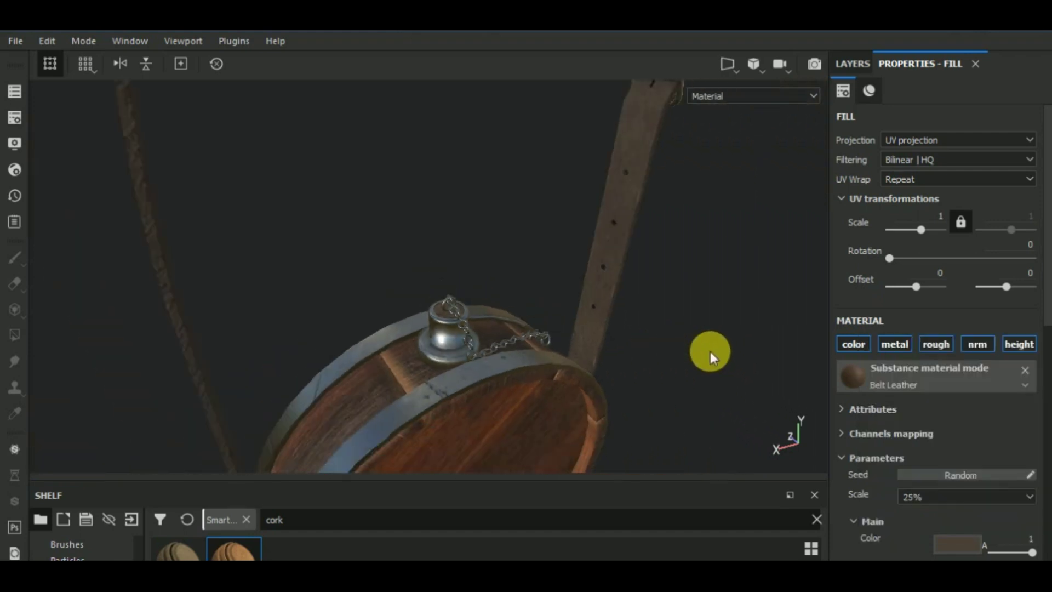
{"action": "left_click_drag", "start_coordinate": [673, 358], "coordinate": [760, 354], "text": "alt"}
{"action": "scroll", "coordinate": [610, 377], "scroll_direction": "down", "scroll_amount": 5}
{"action": "middle_click_drag", "start_coordinate": [619, 362], "coordinate": [670, 351], "text": "alt"}
{"action": "left_click_drag", "start_coordinate": [670, 352], "coordinate": [665, 360], "text": "alt"}
{"action": "scroll", "coordinate": [482, 334], "scroll_direction": "up", "scroll_amount": 8}
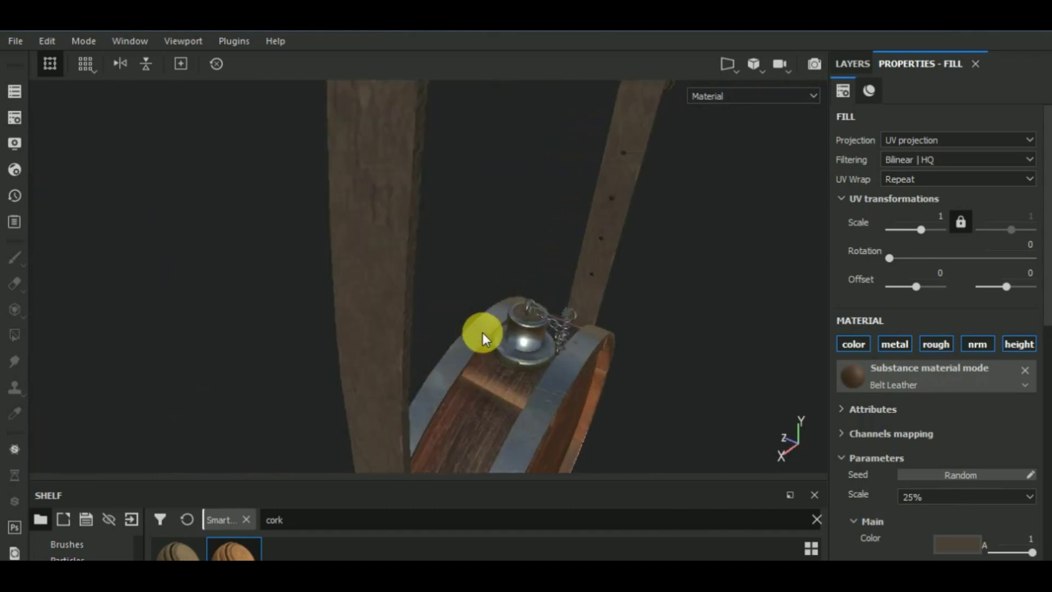
{"action": "scroll", "coordinate": [482, 338], "scroll_direction": "down", "scroll_amount": 3}
{"action": "left_click", "coordinate": [957, 542]}
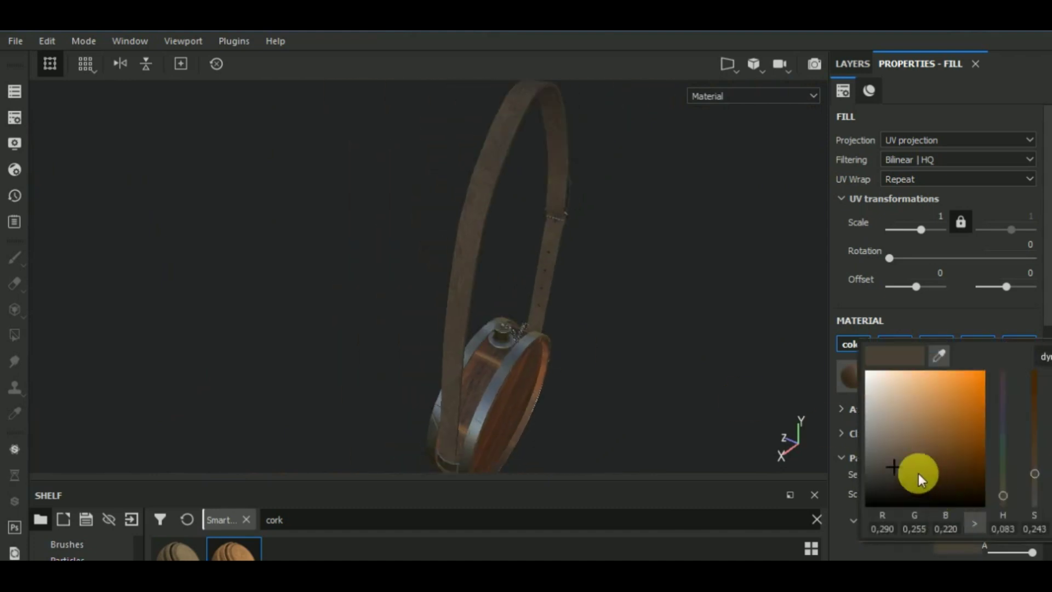
{"action": "left_click_drag", "start_coordinate": [896, 465], "coordinate": [896, 475]}
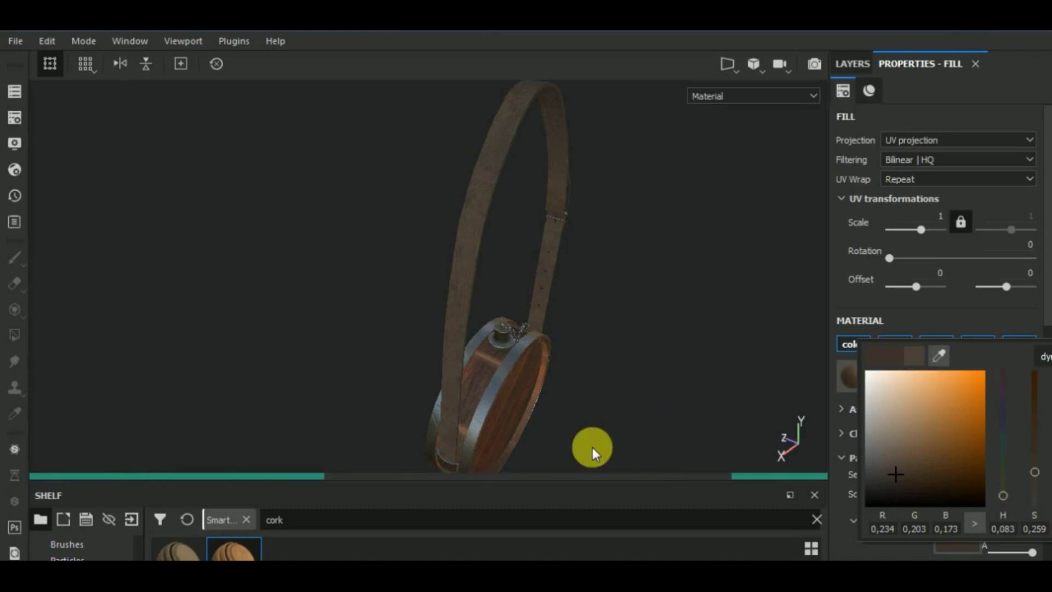
{"action": "left_click_drag", "start_coordinate": [613, 428], "coordinate": [799, 203], "text": "alt"}
Add a new fill layer above the Wood used rifle folder, at the top of the layer stack
{"action": "left_click", "coordinate": [852, 63]}
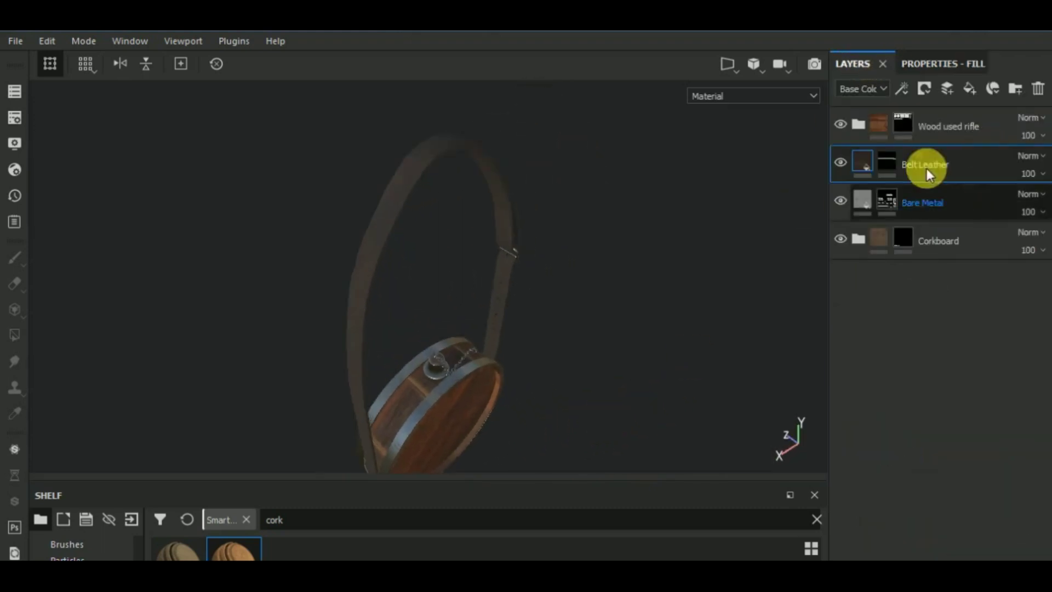
{"action": "left_click", "coordinate": [941, 129]}
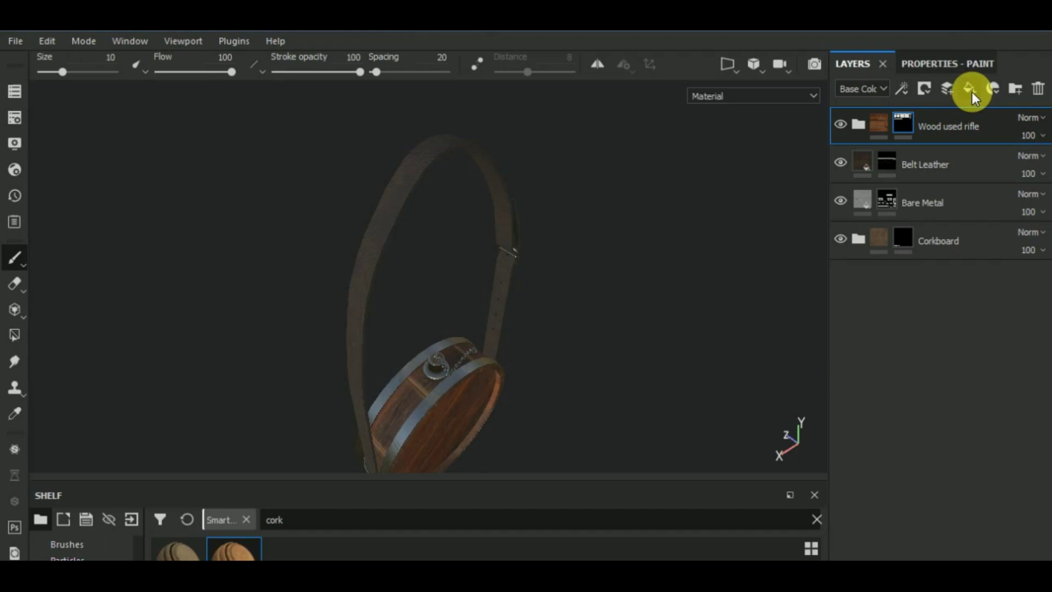
{"action": "left_click", "coordinate": [969, 88]}
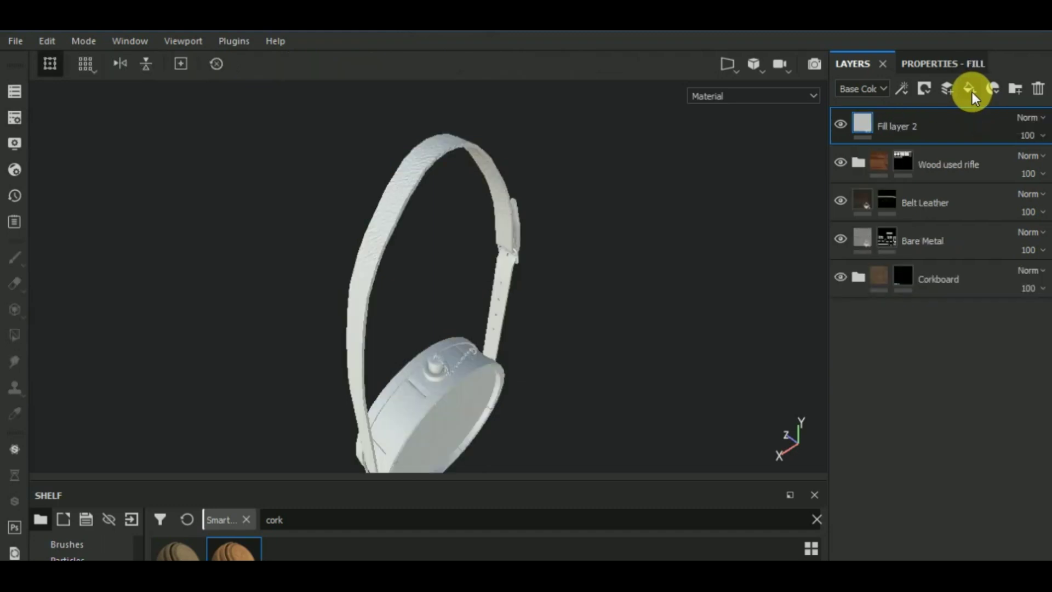
Rename the top fill layer ao and fill only its color channel with the baked Ambient Occlusion map
{"action": "double_click", "coordinate": [931, 133]}
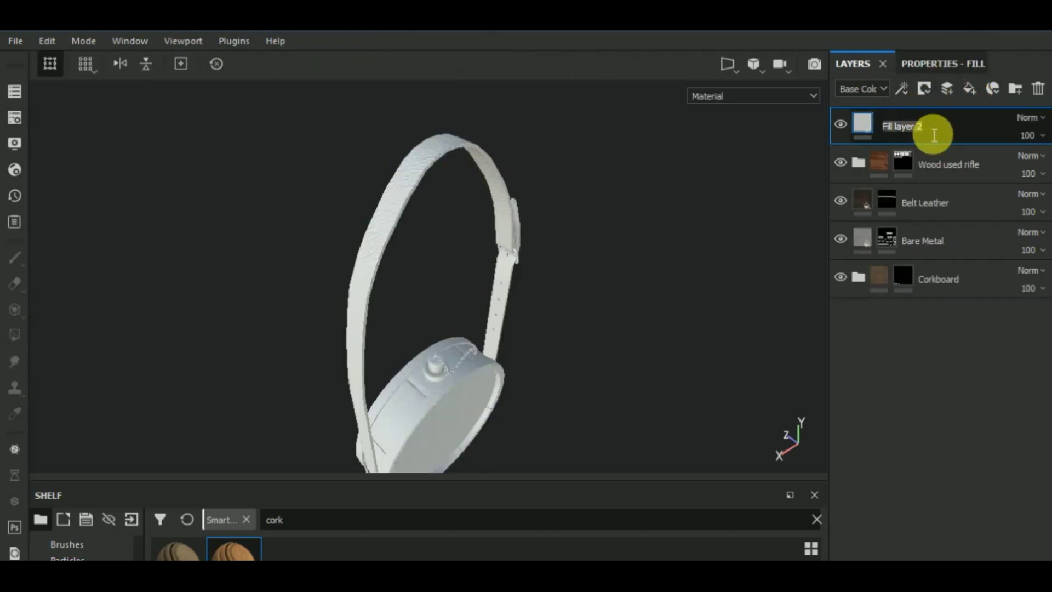
{"action": "left_click", "coordinate": [940, 66]}
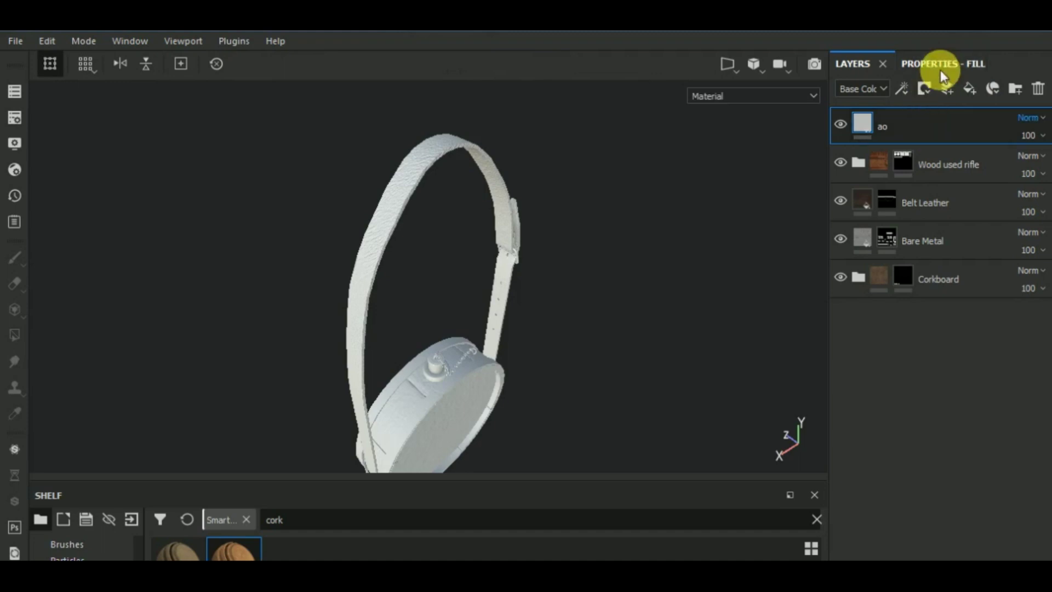
{"action": "left_click", "coordinate": [874, 343]}
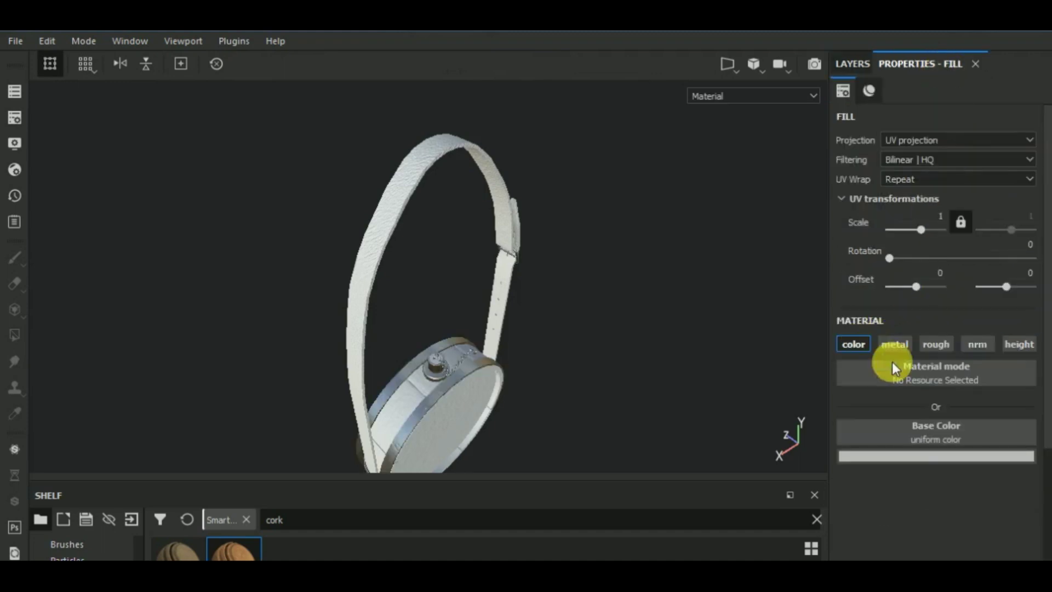
{"action": "left_click", "coordinate": [977, 435]}
{"action": "left_click", "coordinate": [1033, 263]}
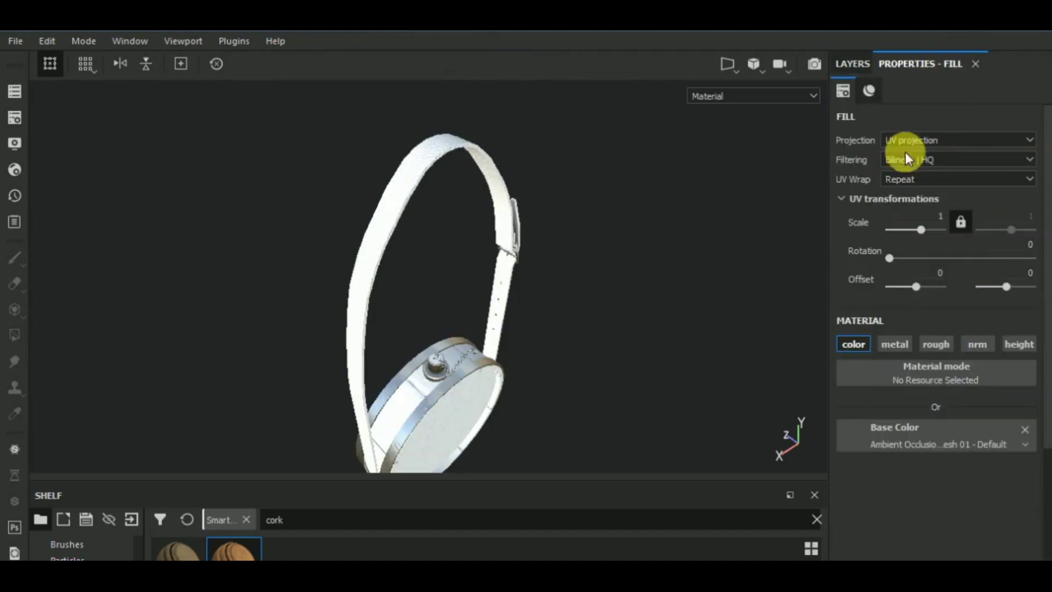
Set the ao layer's Base Color blending mode to Multiply
{"action": "left_click", "coordinate": [858, 66]}
{"action": "left_click", "coordinate": [1033, 122]}
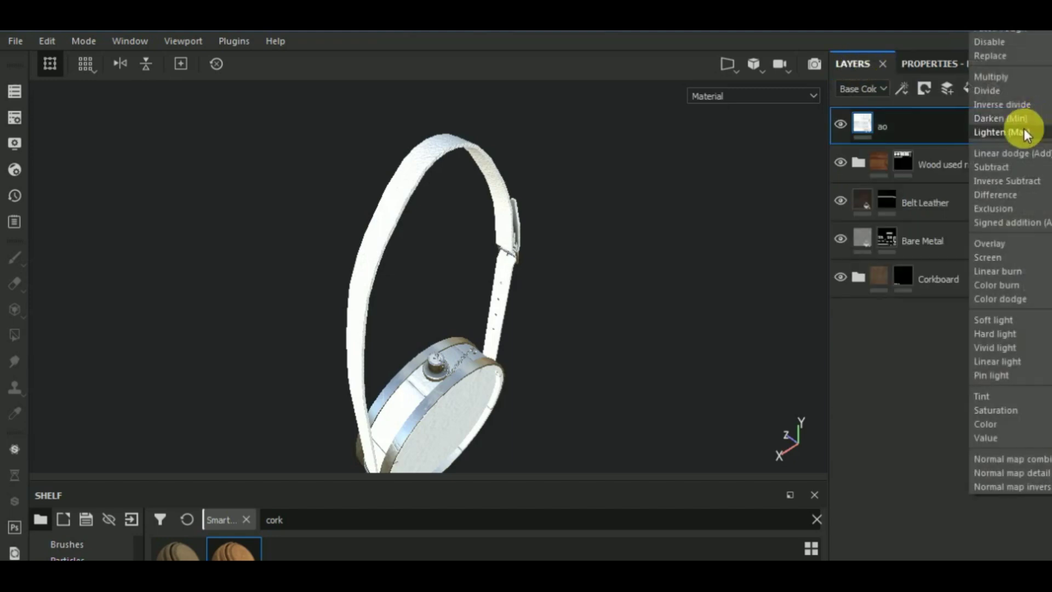
{"action": "left_click", "coordinate": [1006, 78]}
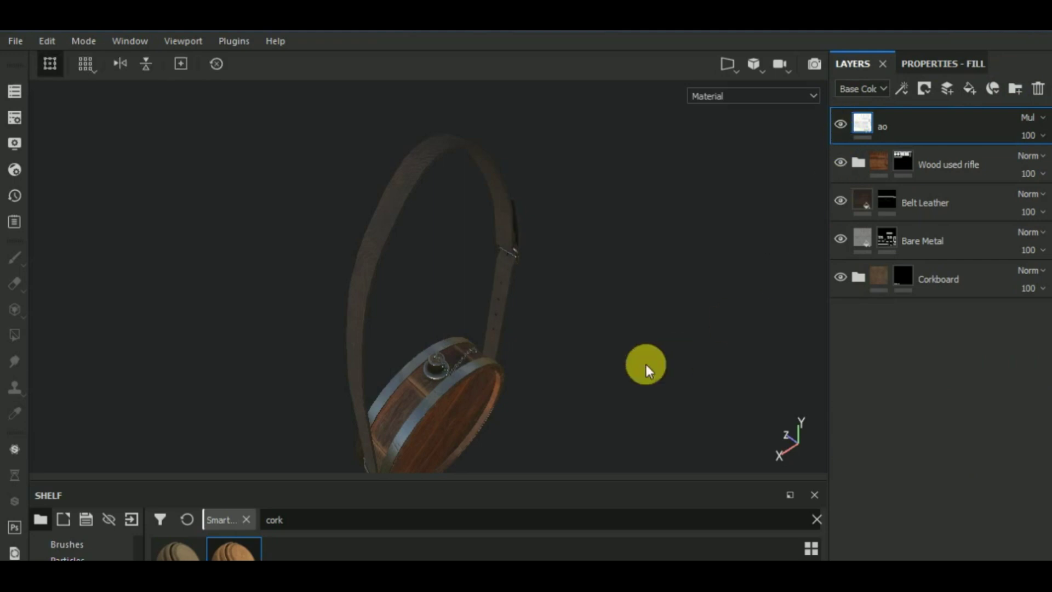
{"action": "mouse_move", "coordinate": [649, 372]}
{"action": "left_mouse_down", "text": "alt"}
{"action": "mouse_move", "coordinate": [622, 343]}
{"action": "mouse_move", "coordinate": [647, 369]}
{"action": "mouse_move", "coordinate": [658, 340]}
{"action": "left_mouse_up", "text": "alt"}
Add a fill layer directly above the Wood used rifle folder and apply the Dirt smart mask to it
{"action": "left_click", "coordinate": [948, 161]}
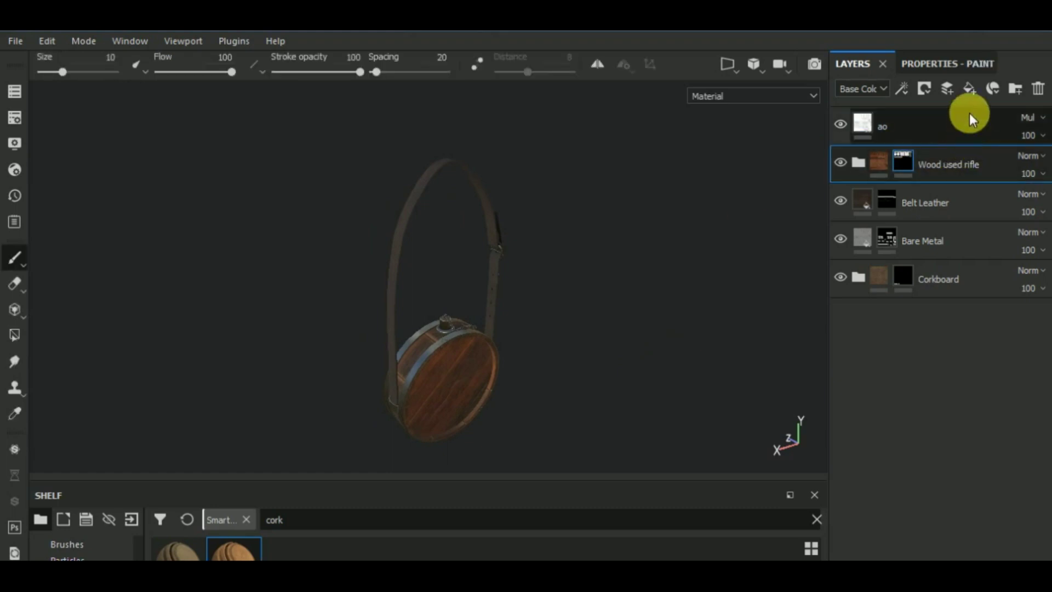
{"action": "left_click", "coordinate": [968, 89]}
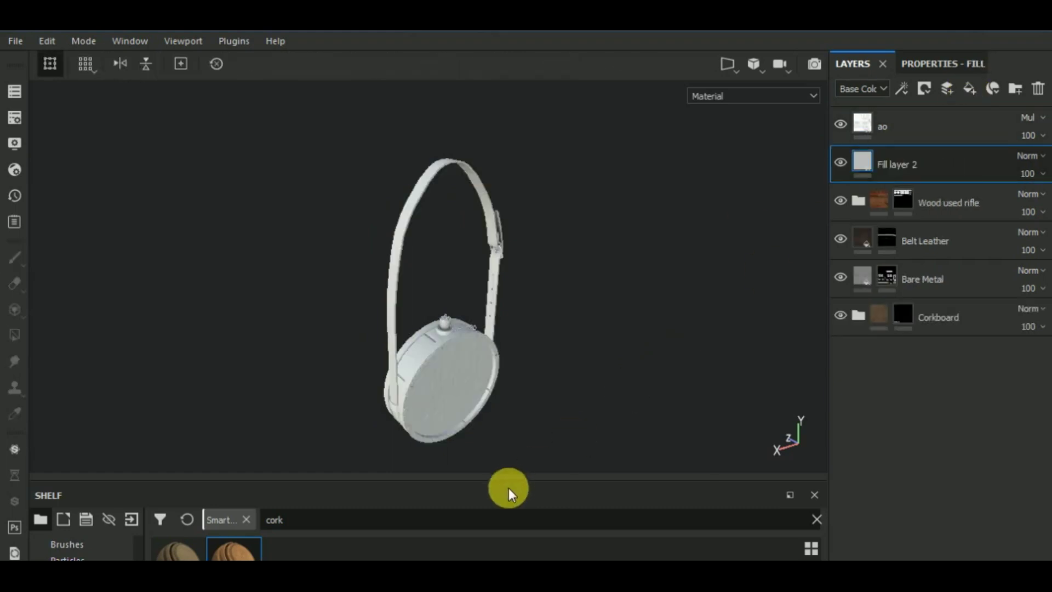
{"action": "left_click_drag", "start_coordinate": [524, 488], "coordinate": [521, 395]}
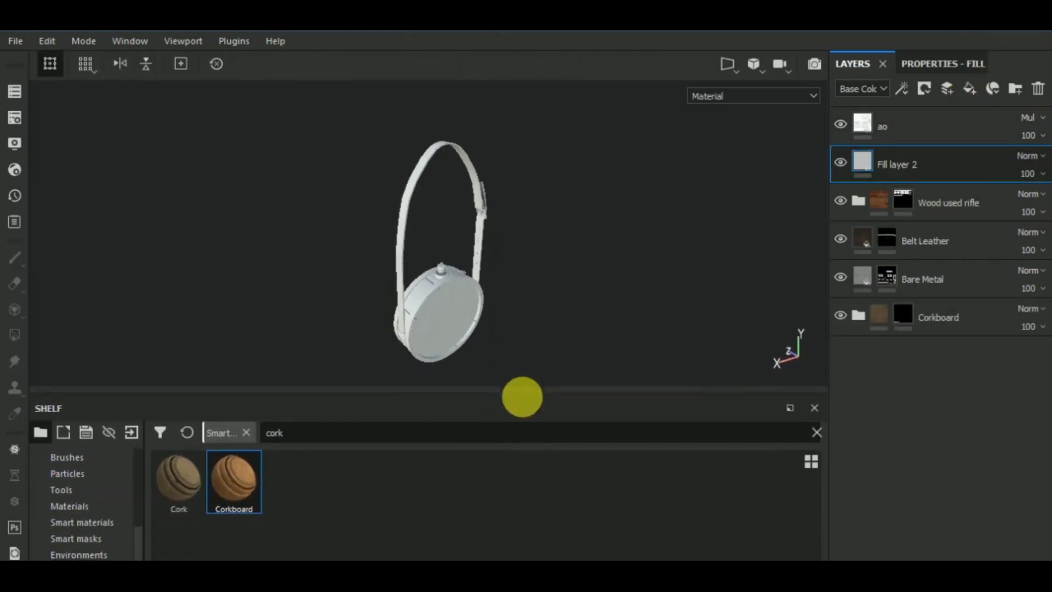
{"action": "left_click", "coordinate": [80, 539]}
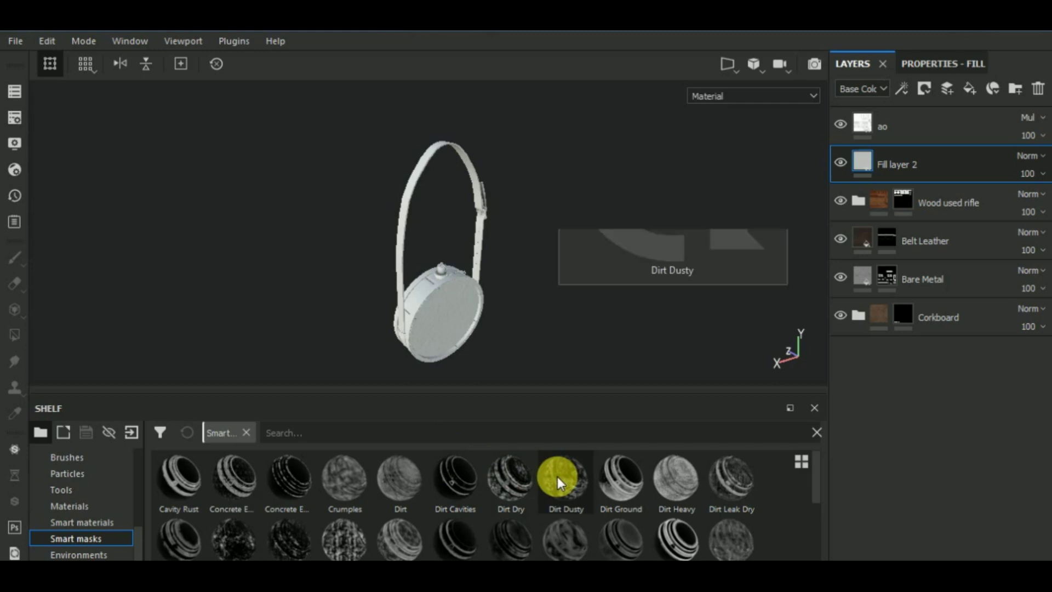
{"action": "mouse_move", "coordinate": [504, 481]}
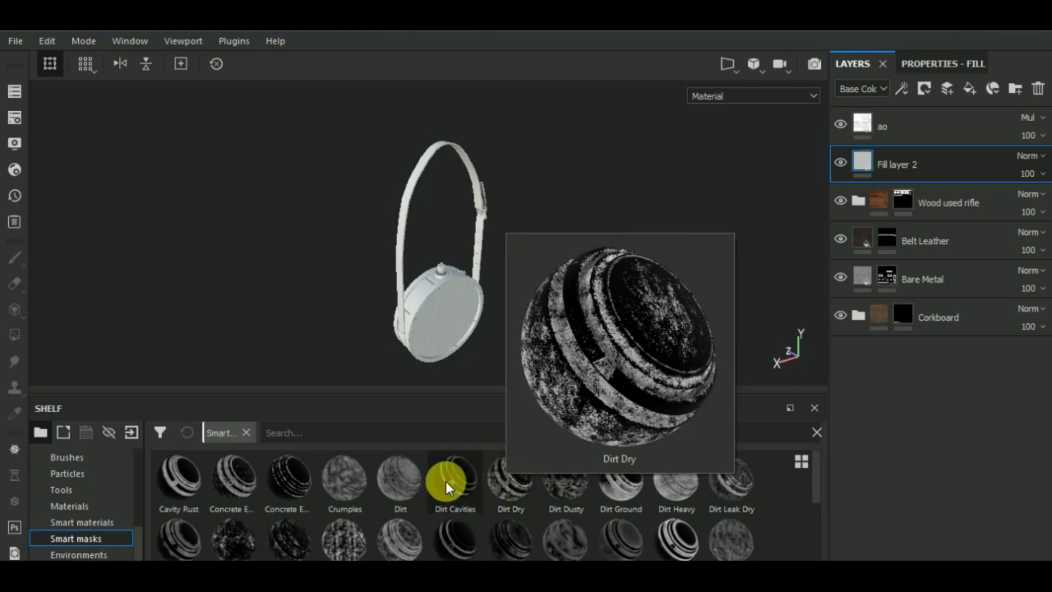
{"action": "mouse_move", "coordinate": [405, 481]}
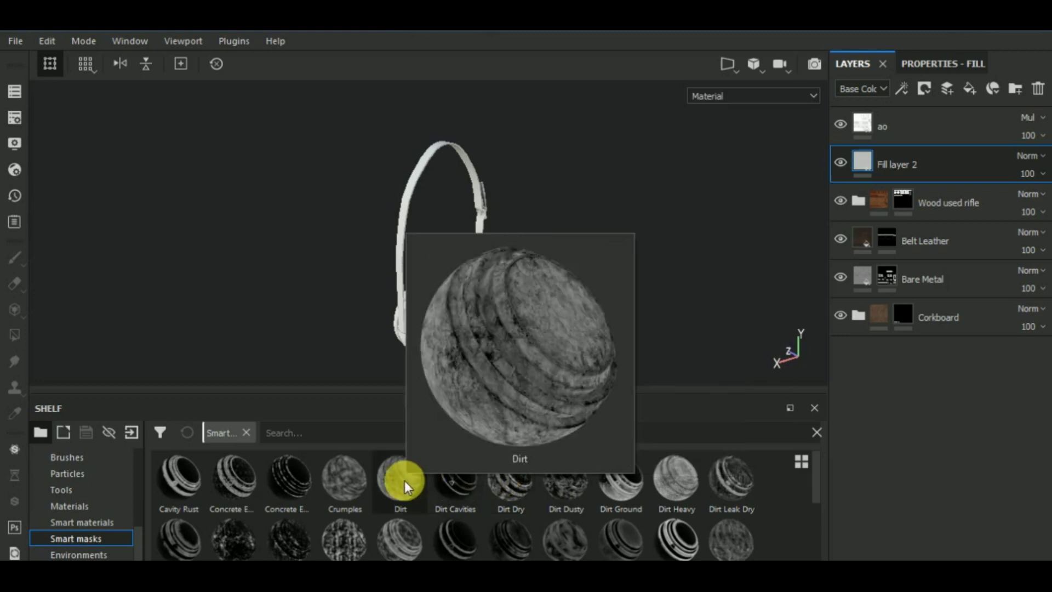
{"action": "left_click_drag", "start_coordinate": [404, 481], "coordinate": [928, 182]}
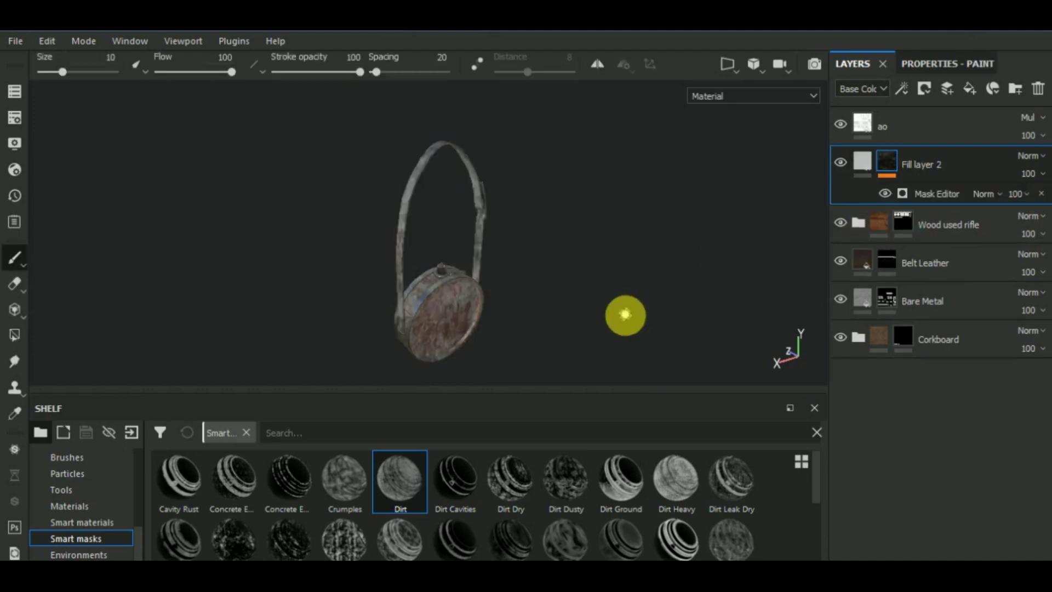
Set the base color of the dirt-masked fill layer to a dark brown, RGB 0.056, 0.041, 0.031
{"action": "scroll", "coordinate": [438, 313], "scroll_direction": "up", "scroll_amount": 5}
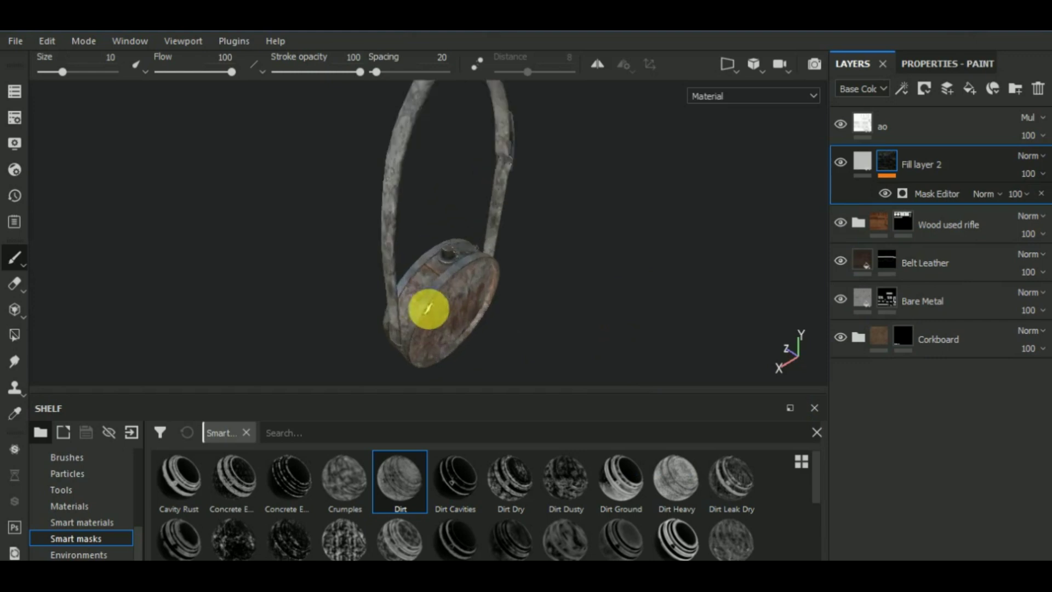
{"action": "left_click_drag", "start_coordinate": [427, 308], "coordinate": [439, 341], "text": "alt"}
{"action": "left_click", "coordinate": [859, 159]}
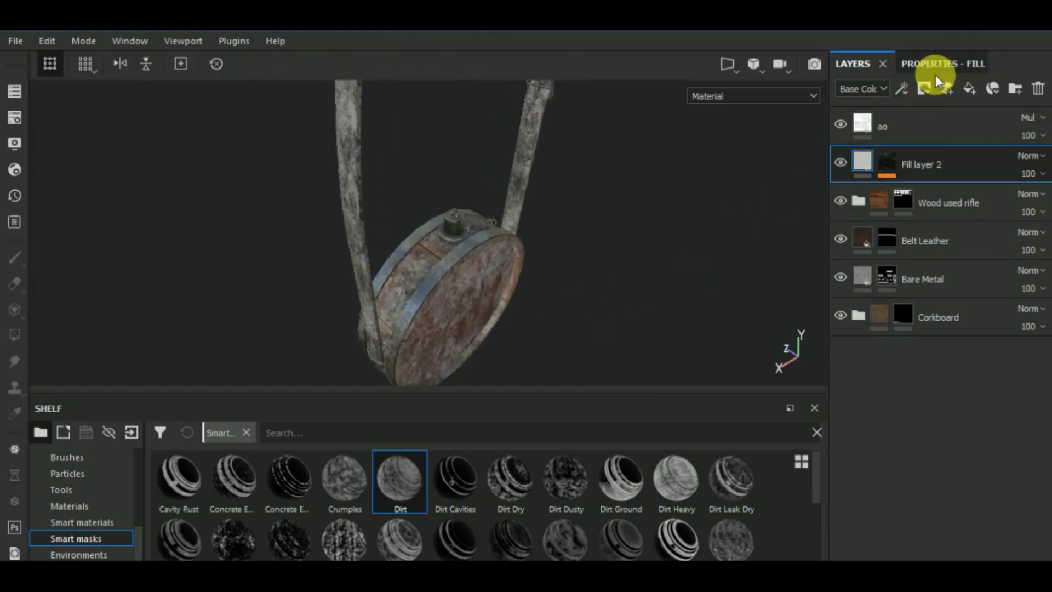
{"action": "left_click", "coordinate": [931, 67]}
{"action": "left_click", "coordinate": [899, 454]}
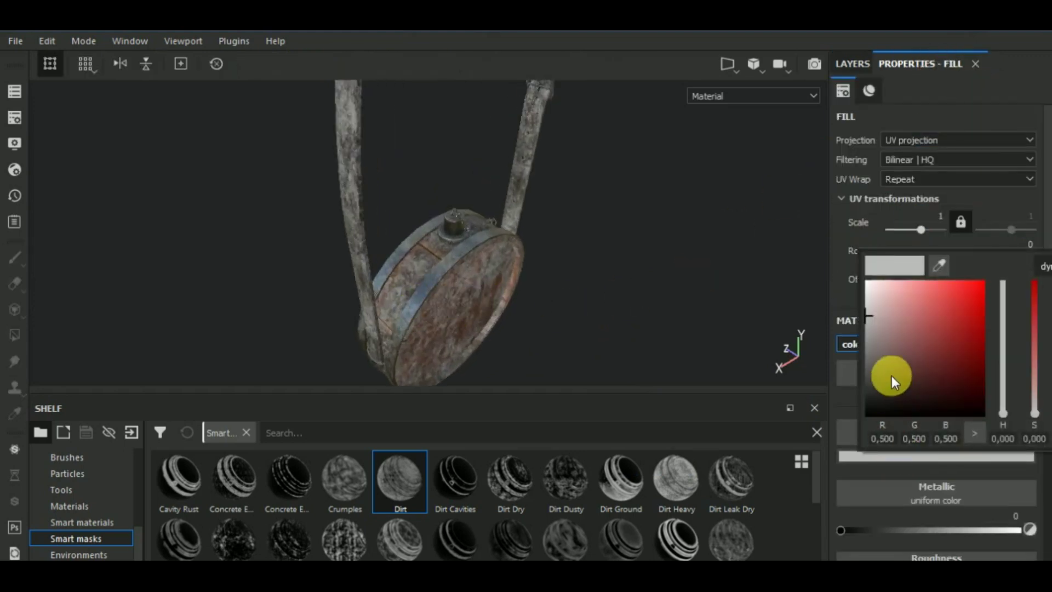
{"action": "left_click_drag", "start_coordinate": [1003, 415], "coordinate": [1004, 407]}
{"action": "mouse_move", "coordinate": [892, 378]}
{"action": "left_mouse_down"}
{"action": "mouse_move", "coordinate": [896, 396]}
{"action": "mouse_move", "coordinate": [893, 380]}
{"action": "left_mouse_up"}
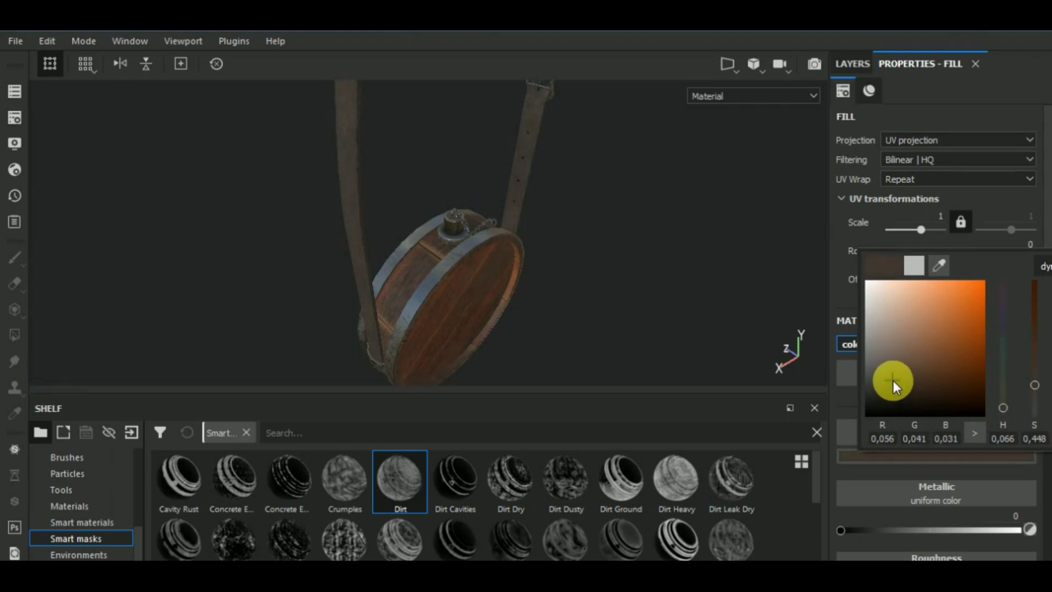
{"action": "left_click_drag", "start_coordinate": [696, 341], "coordinate": [660, 310], "text": "alt"}
Rename the dark brown fill layer dirt
{"action": "left_click", "coordinate": [856, 63]}
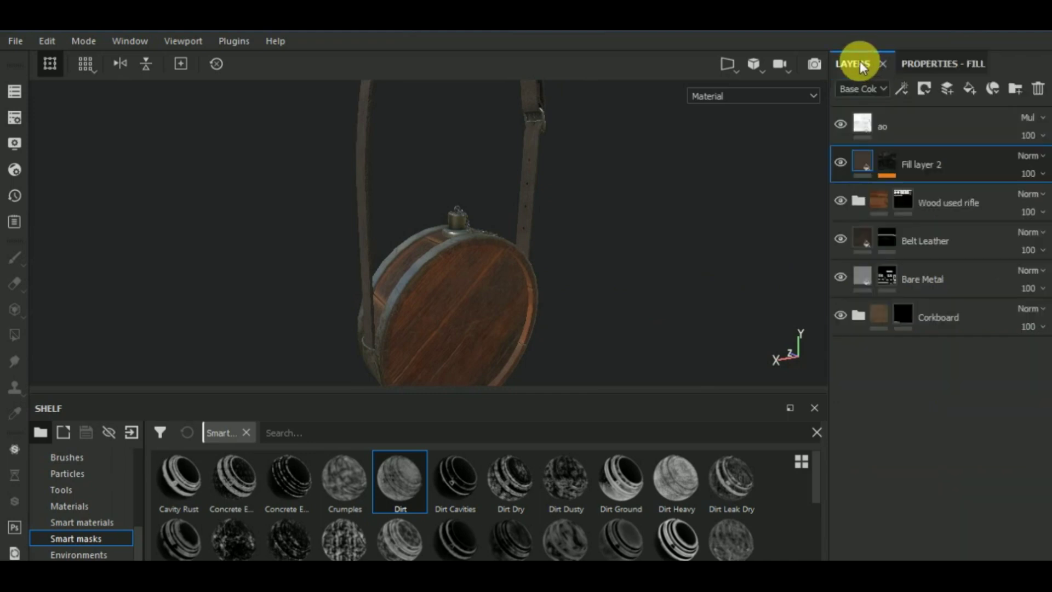
{"action": "double_click", "coordinate": [927, 165]}
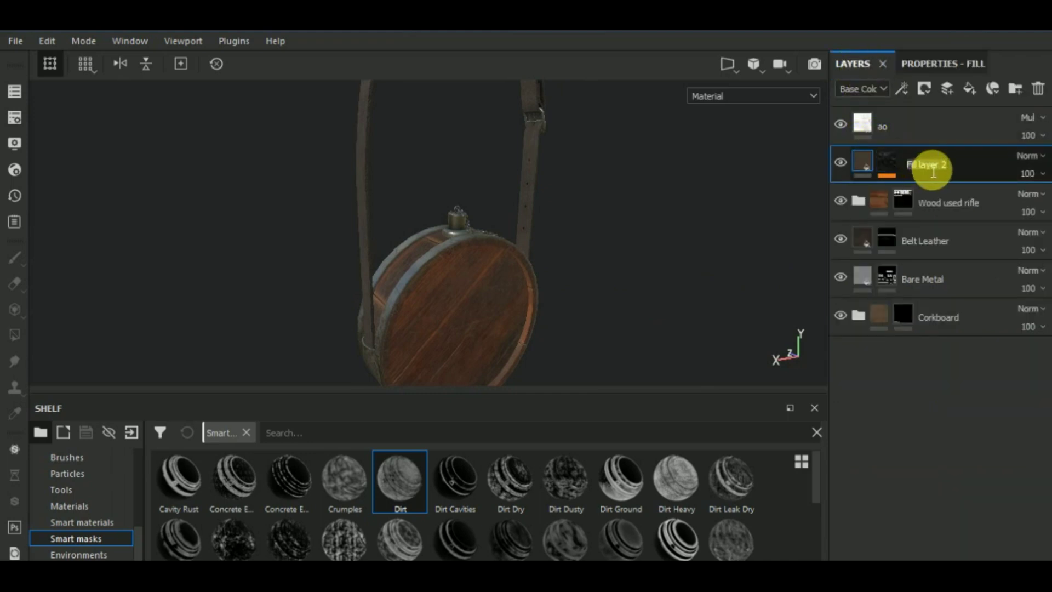
{"action": "type", "text": "dirt"}
{"action": "key", "text": "Return"}
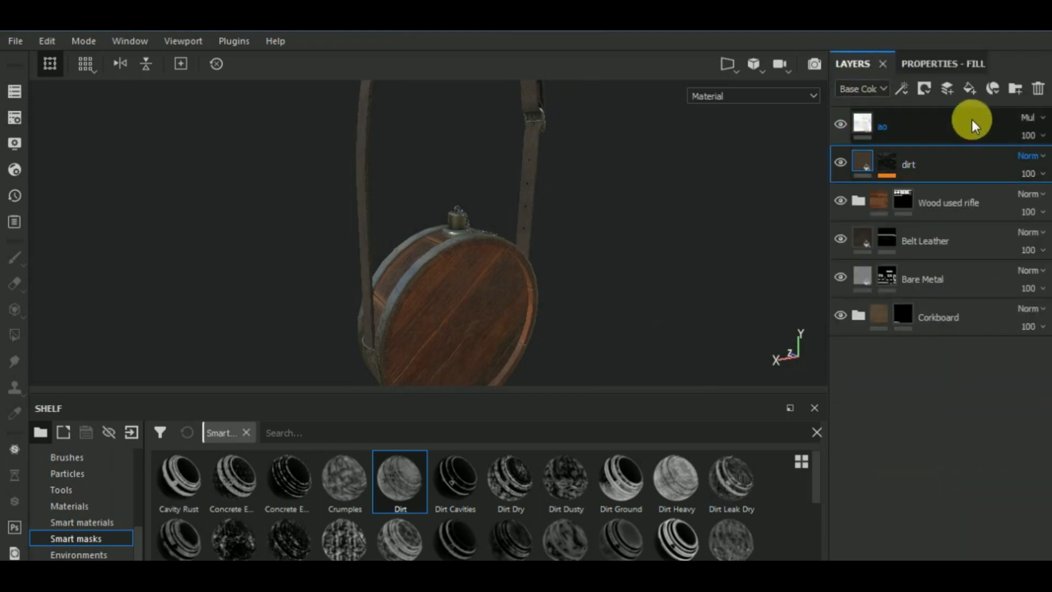
Add a fill layer above the dirt layer and apply the Edge Dirty Cracks smart mask to it
{"action": "left_click", "coordinate": [970, 88]}
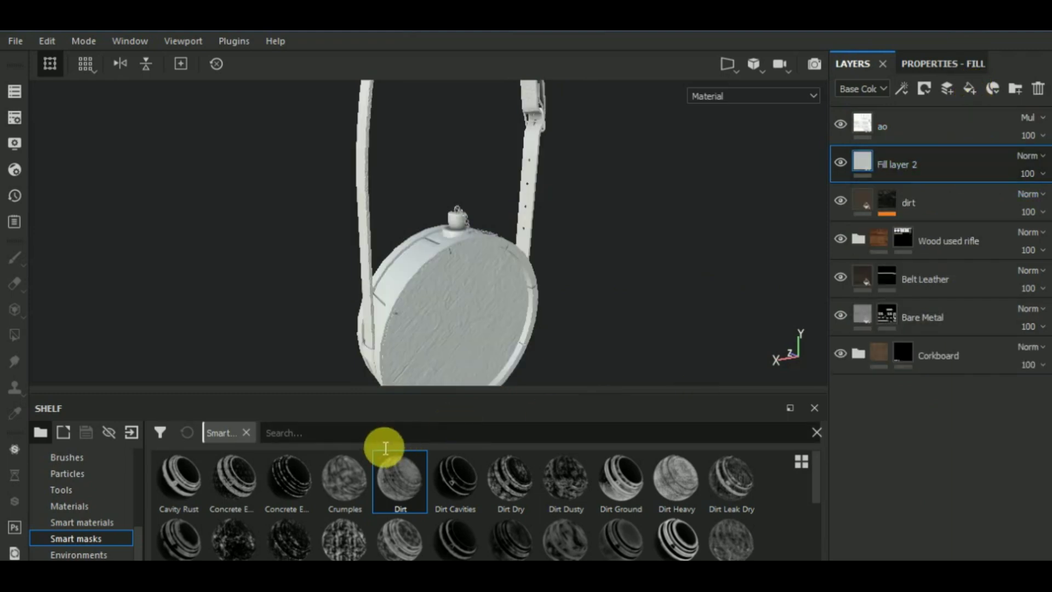
{"action": "scroll", "coordinate": [758, 488], "scroll_direction": "down", "scroll_amount": 3}
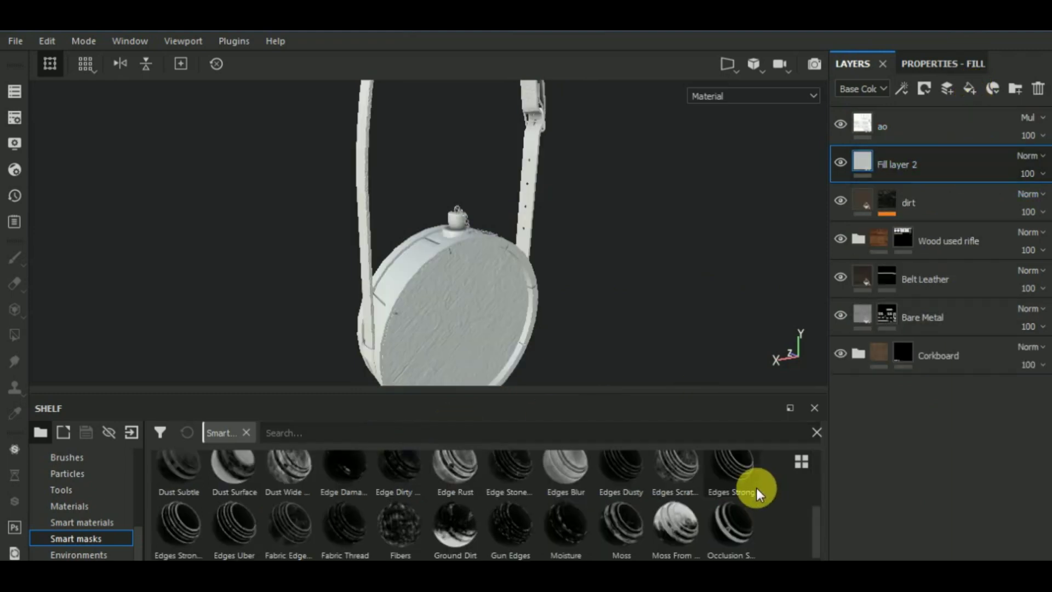
{"action": "mouse_move", "coordinate": [388, 478]}
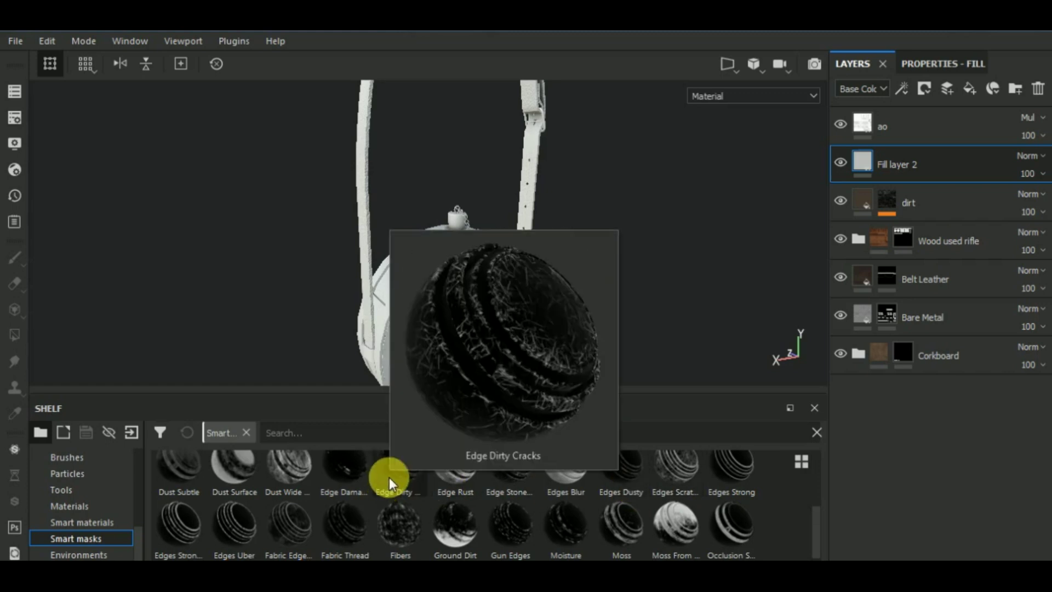
{"action": "left_click_drag", "start_coordinate": [389, 477], "coordinate": [919, 187]}
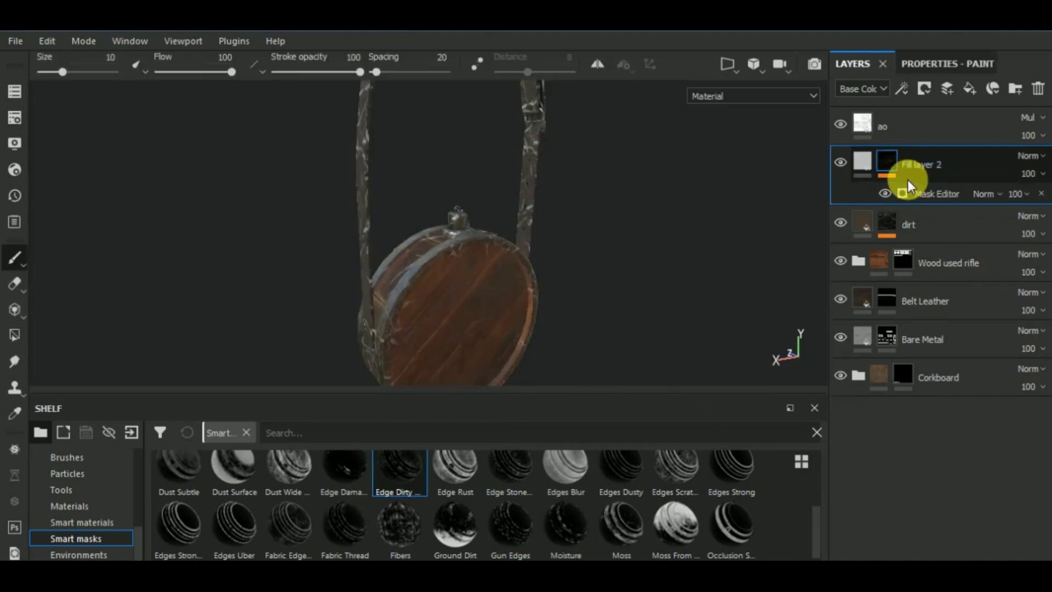
Keep only the height channel on the crack-masked fill layer and set its height to about -0.2267
{"action": "left_click", "coordinate": [863, 167]}
{"action": "left_click", "coordinate": [938, 63]}
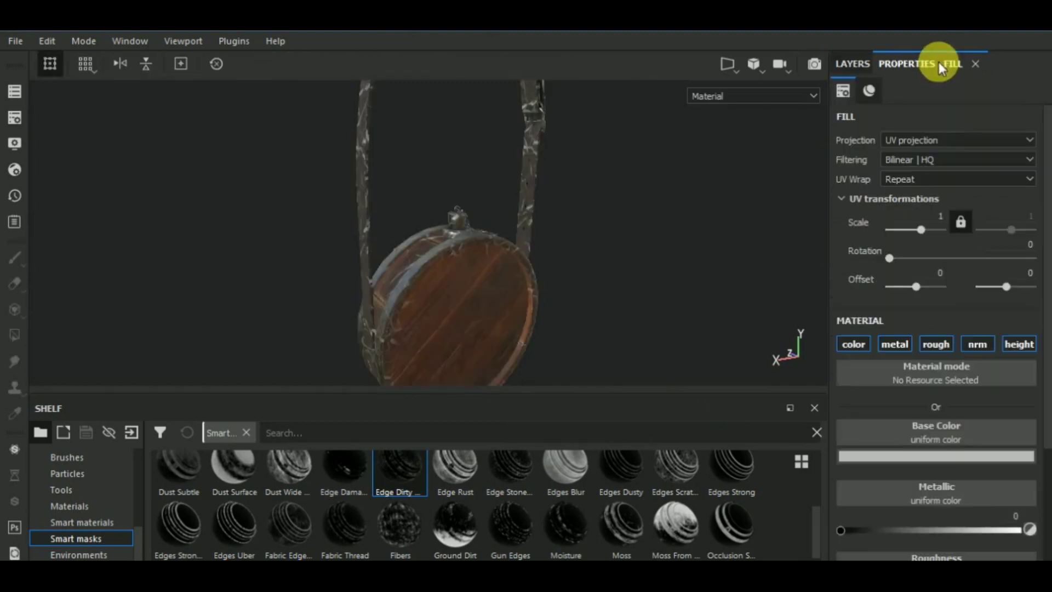
{"action": "left_click", "coordinate": [1017, 344]}
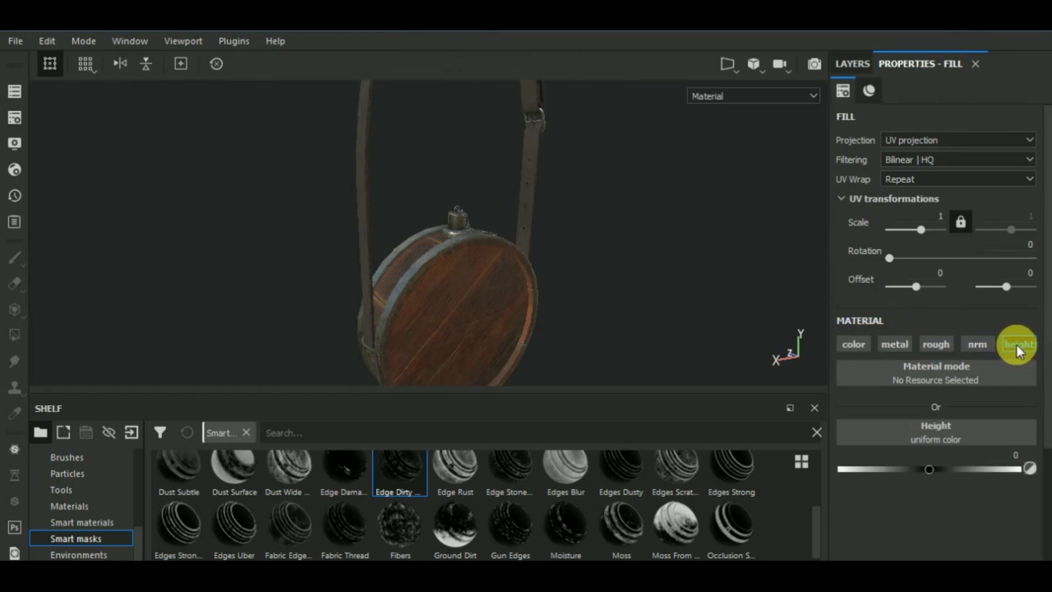
{"action": "left_click", "coordinate": [919, 469]}
{"action": "left_click_drag", "start_coordinate": [910, 474], "coordinate": [908, 472]}
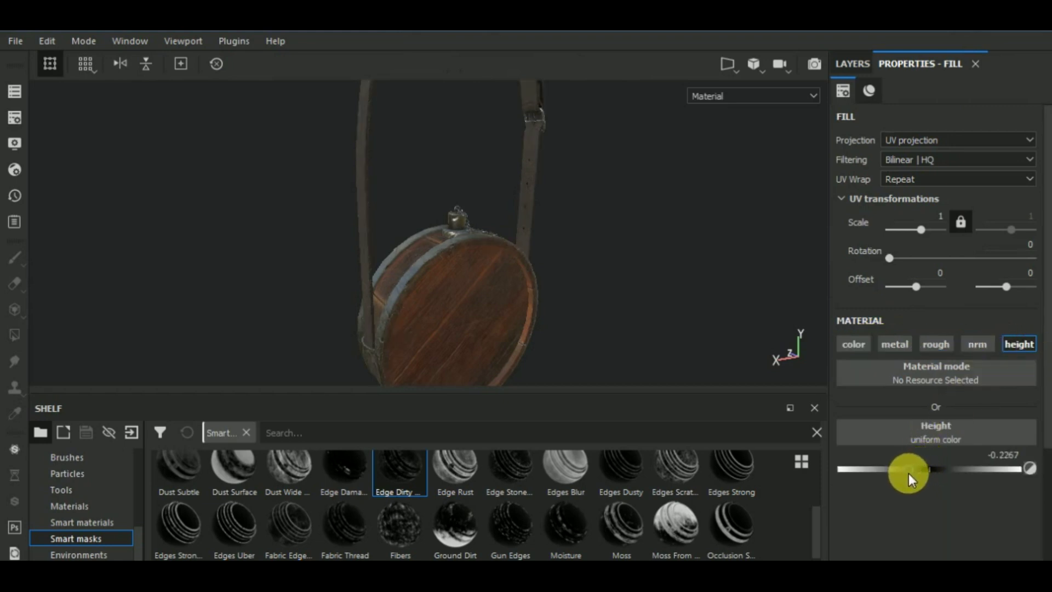
Try deeper and shallower heights for the edge cracks and settle on a height of -0.1378
{"action": "left_click_drag", "start_coordinate": [727, 322], "coordinate": [443, 277], "text": "alt"}
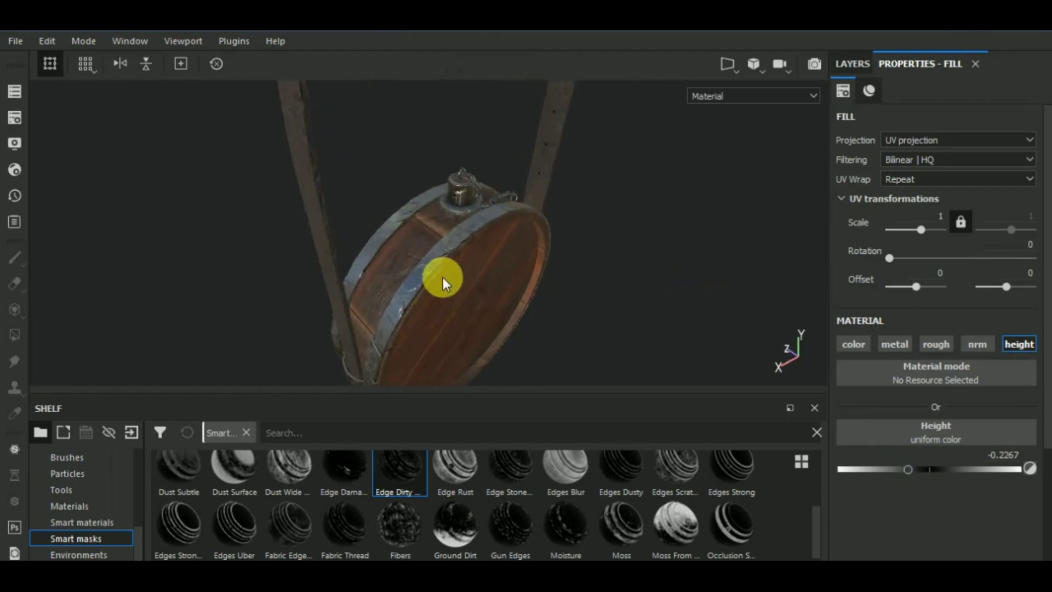
{"action": "left_click", "coordinate": [888, 469]}
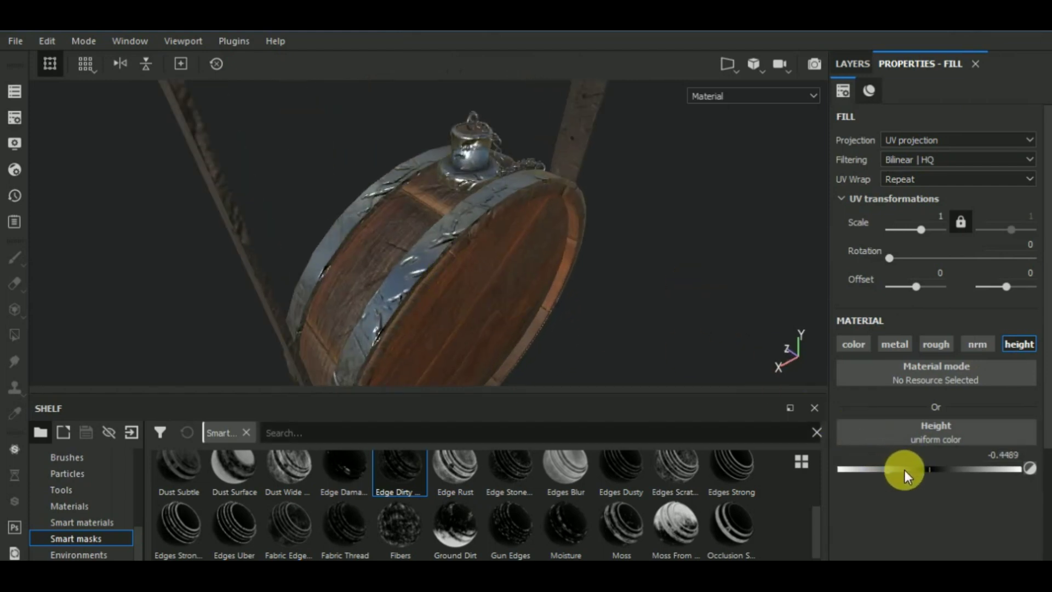
{"action": "left_click", "coordinate": [911, 471]}
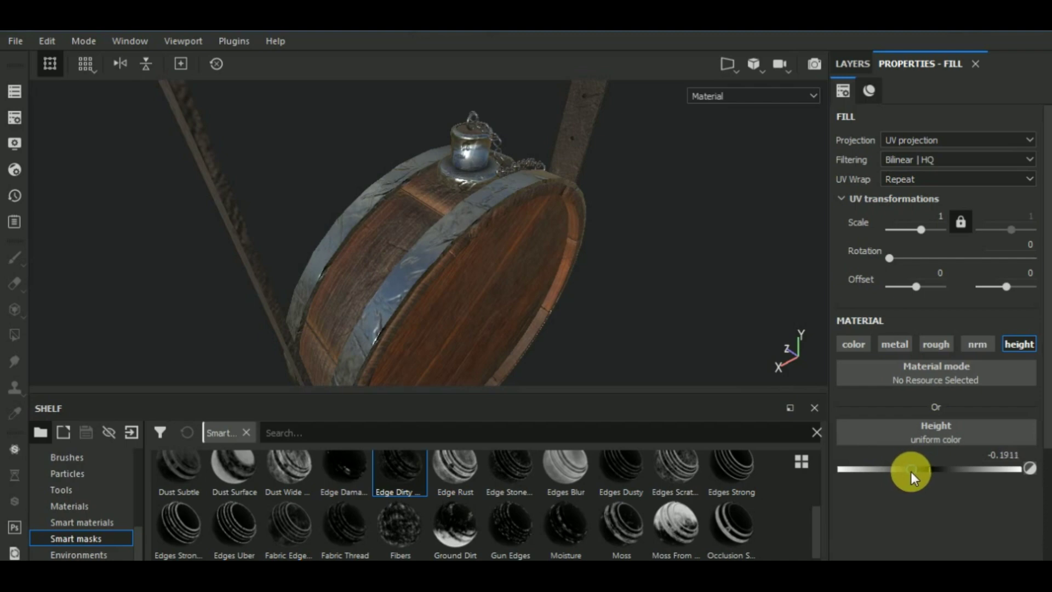
{"action": "left_click_drag", "start_coordinate": [910, 471], "coordinate": [900, 471]}
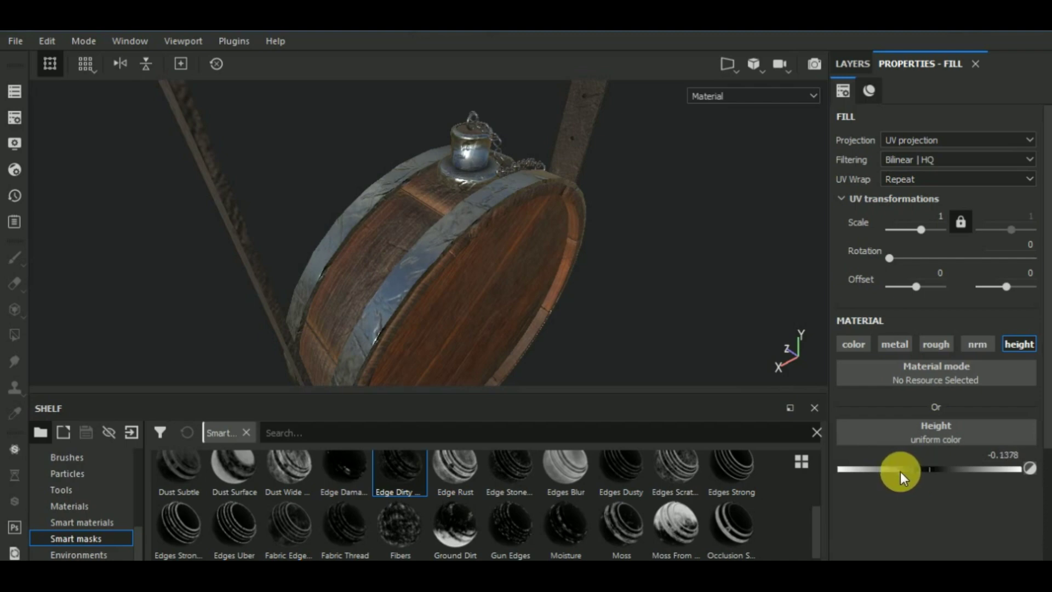
Examine the edge crack effect on the flask's metal bands, wooden face and strap from several sides, and return to the layer stack
{"action": "left_click_drag", "start_coordinate": [704, 302], "coordinate": [748, 276], "text": "alt"}
{"action": "scroll", "coordinate": [637, 307], "scroll_direction": "down", "scroll_amount": 5}
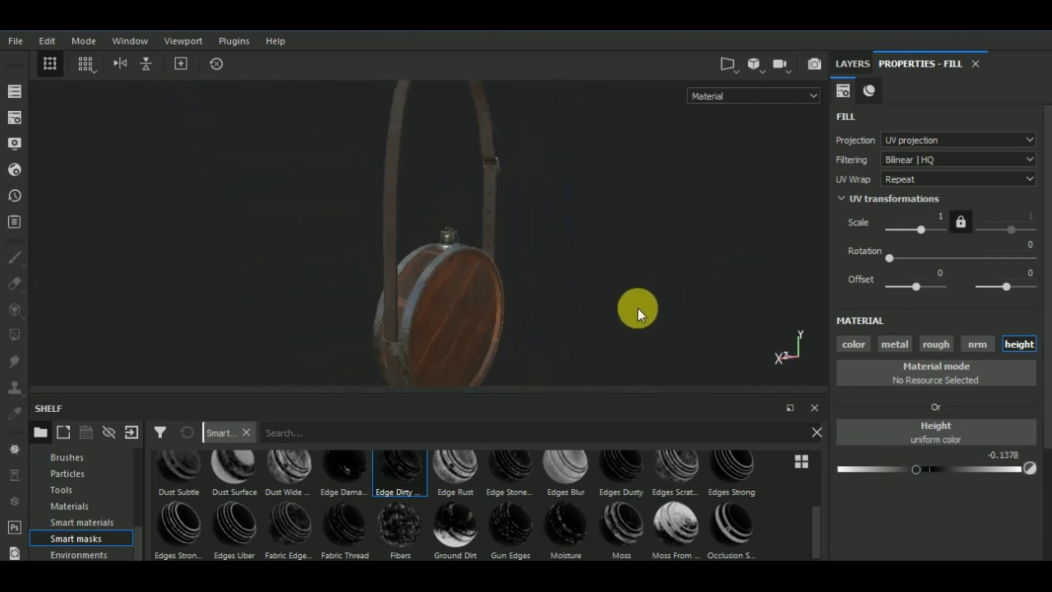
{"action": "left_click_drag", "start_coordinate": [638, 307], "coordinate": [460, 347], "text": "alt"}
{"action": "scroll", "coordinate": [460, 328], "scroll_direction": "up", "scroll_amount": 6}
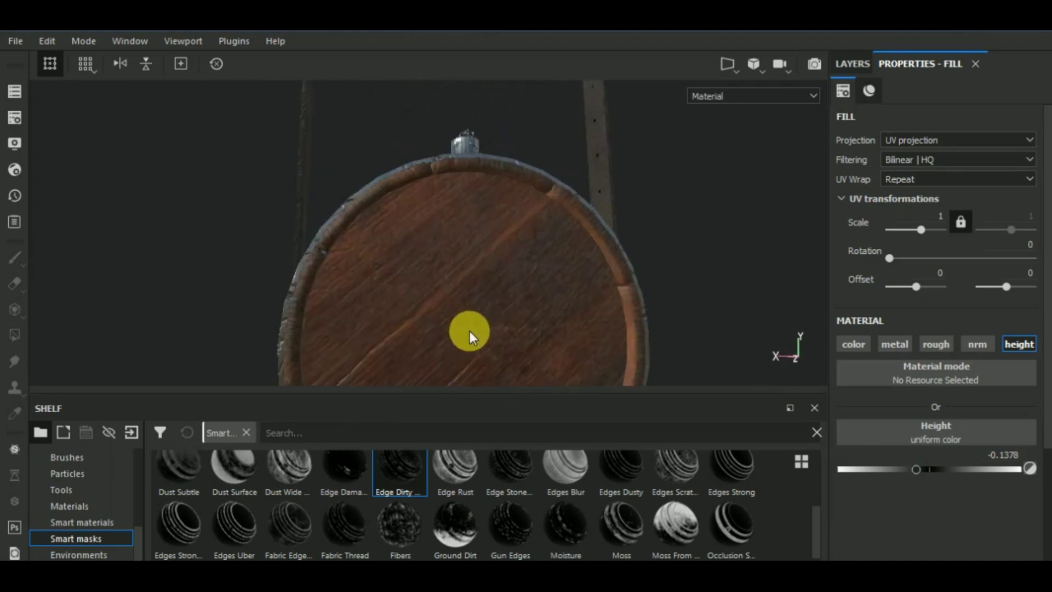
{"action": "scroll", "coordinate": [469, 335], "scroll_direction": "down", "scroll_amount": 5}
{"action": "left_click_drag", "start_coordinate": [547, 277], "coordinate": [742, 317], "text": "alt"}
{"action": "scroll", "coordinate": [479, 331], "scroll_direction": "up", "scroll_amount": 3}
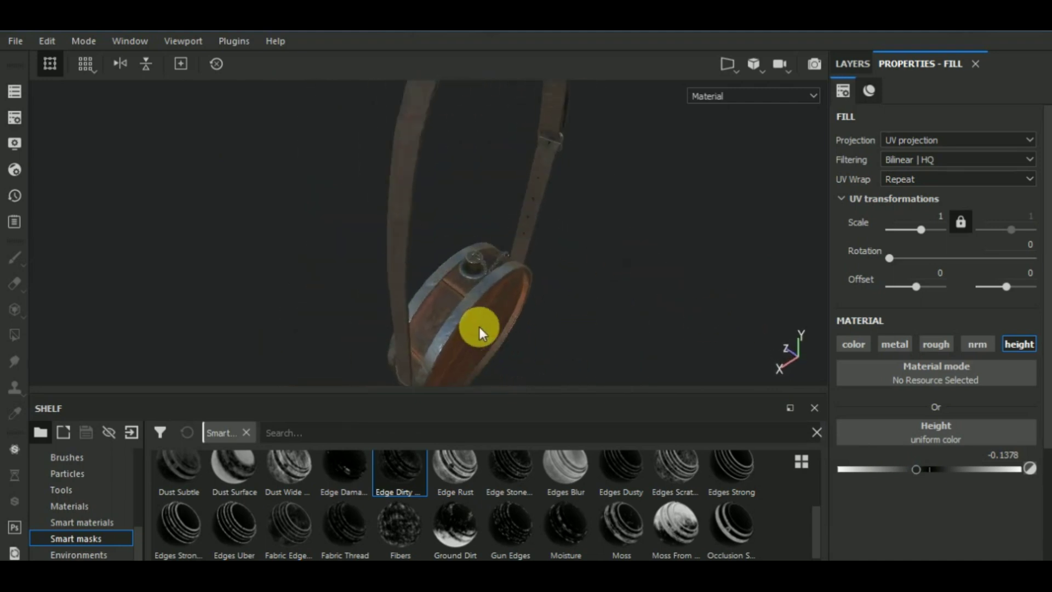
{"action": "scroll", "coordinate": [479, 331], "scroll_direction": "up", "scroll_amount": 3}
{"action": "left_click", "coordinate": [853, 65]}
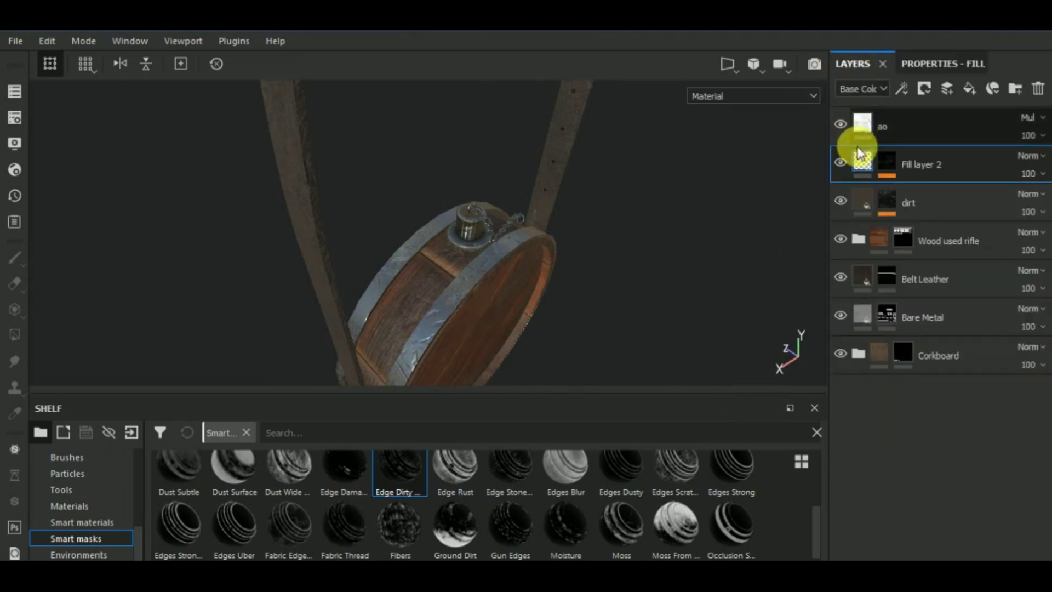
Compare the flask with the crack-masked fill layer hidden and shown, and rename that layer "scratch"
{"action": "left_click", "coordinate": [840, 162]}
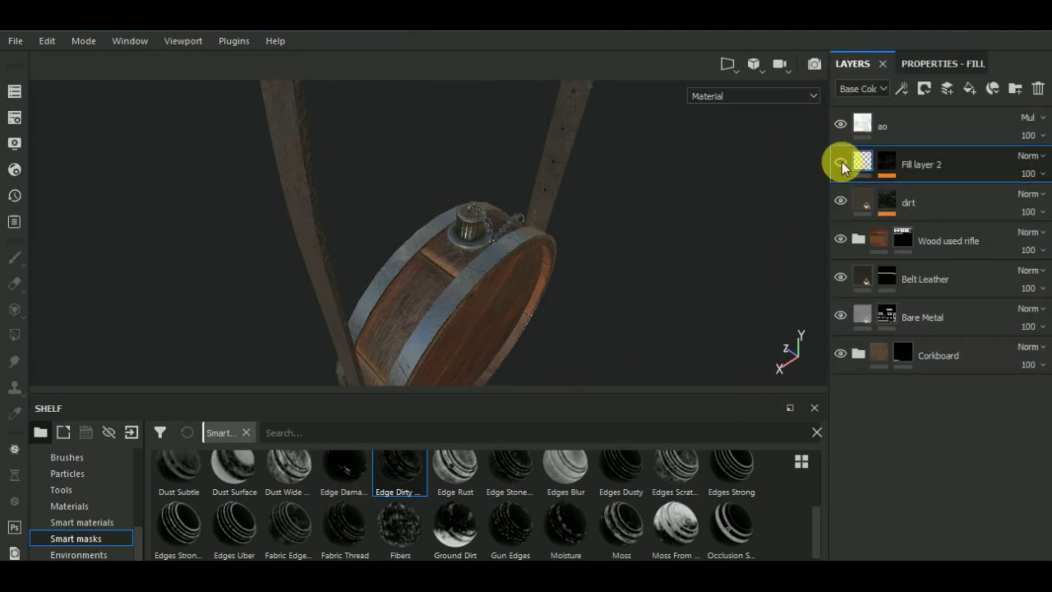
{"action": "left_click", "coordinate": [841, 163]}
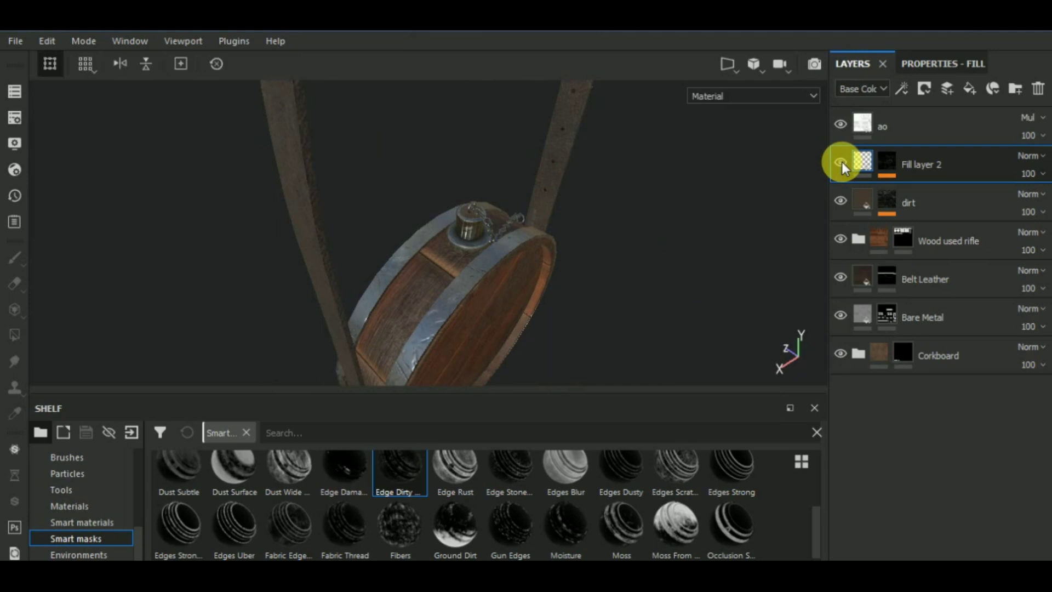
{"action": "left_click", "coordinate": [917, 164]}
{"action": "type", "text": "s"}
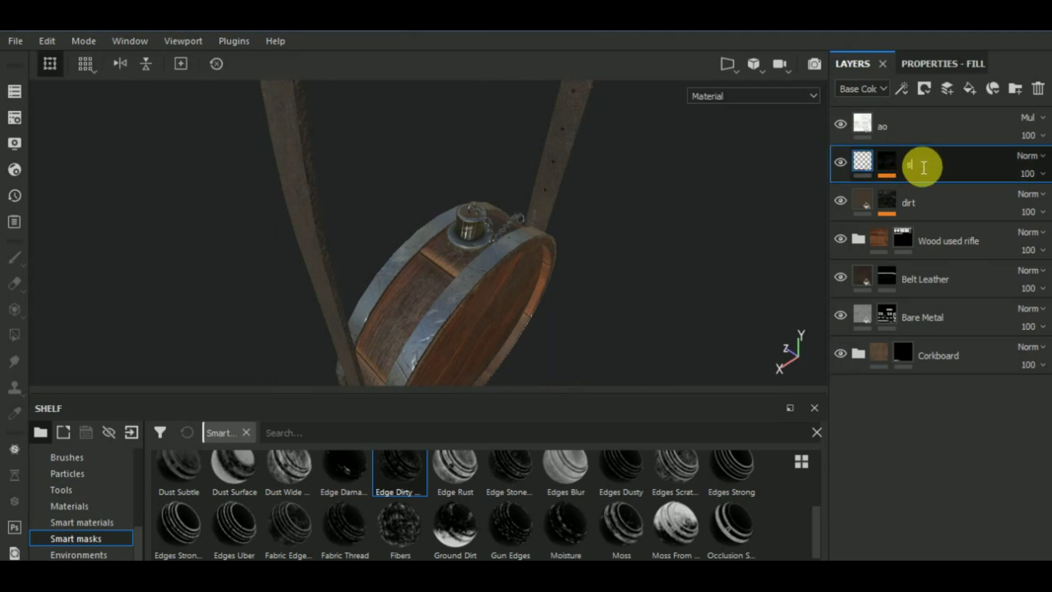
{"action": "type", "text": "cratch"}
{"action": "key", "text": "Return"}
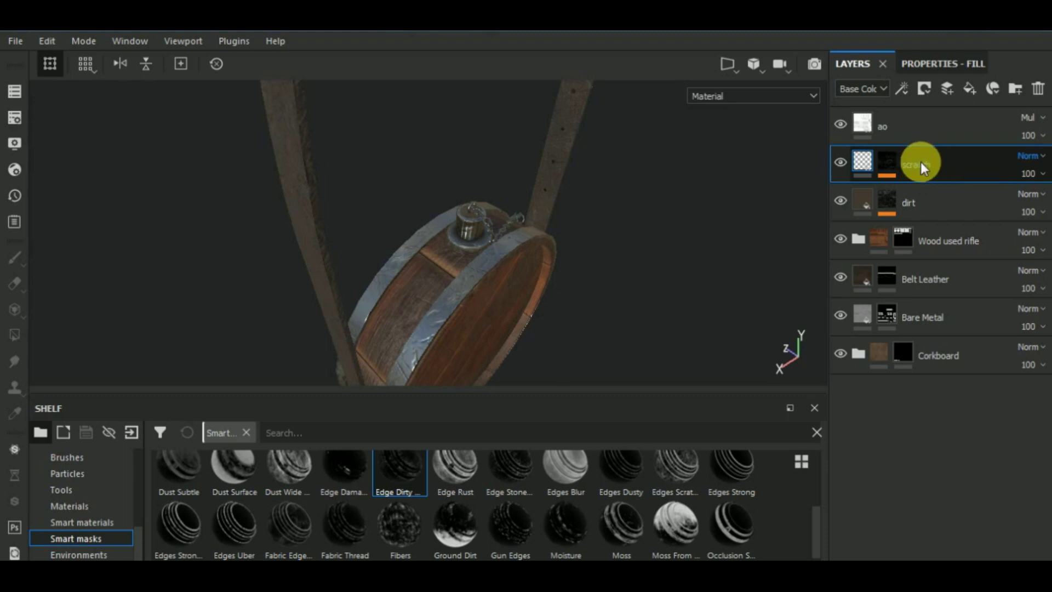
Try a new fill layer above the scratch layer, masked with the Edges Scratched smart mask
{"action": "left_click", "coordinate": [969, 89]}
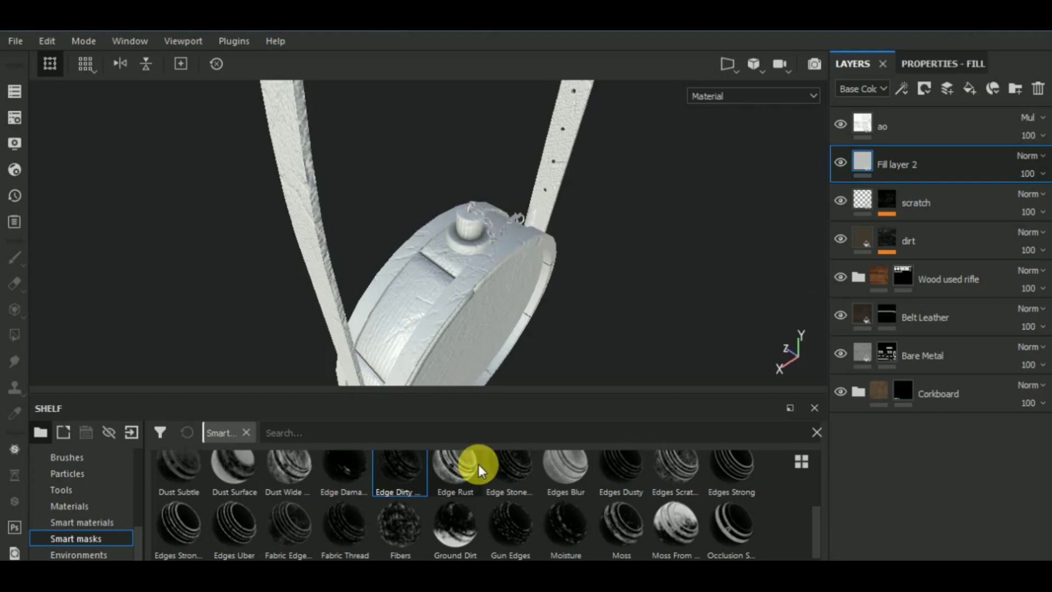
{"action": "mouse_move", "coordinate": [478, 465]}
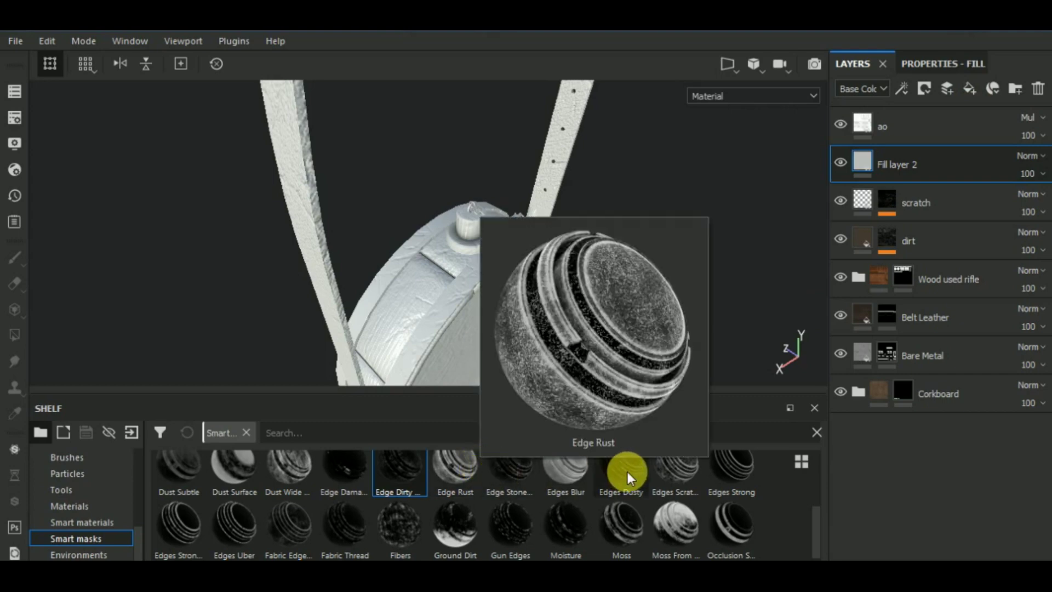
{"action": "mouse_move", "coordinate": [626, 471]}
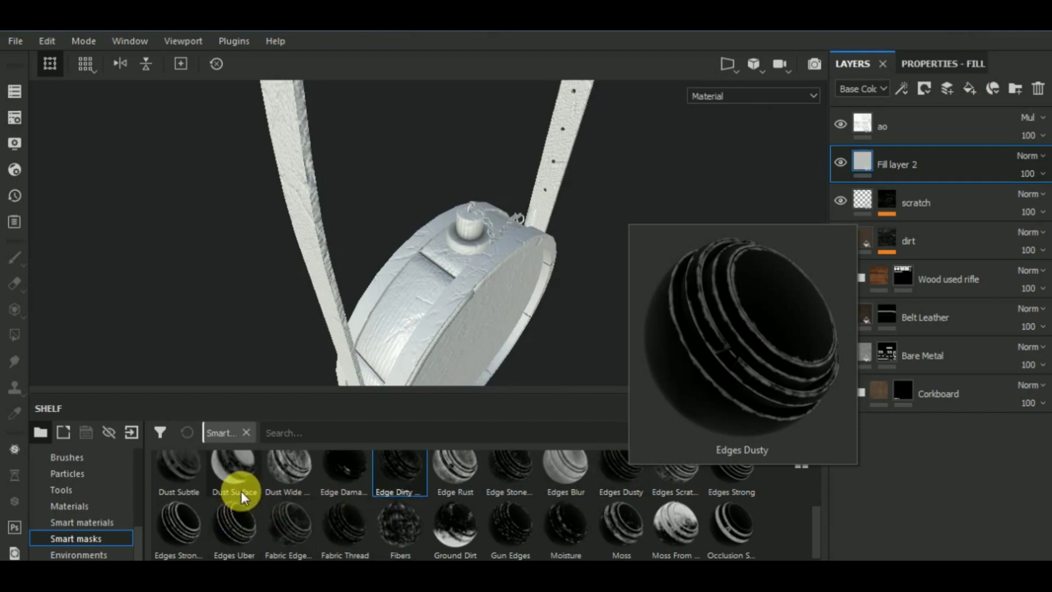
{"action": "mouse_move", "coordinate": [337, 489]}
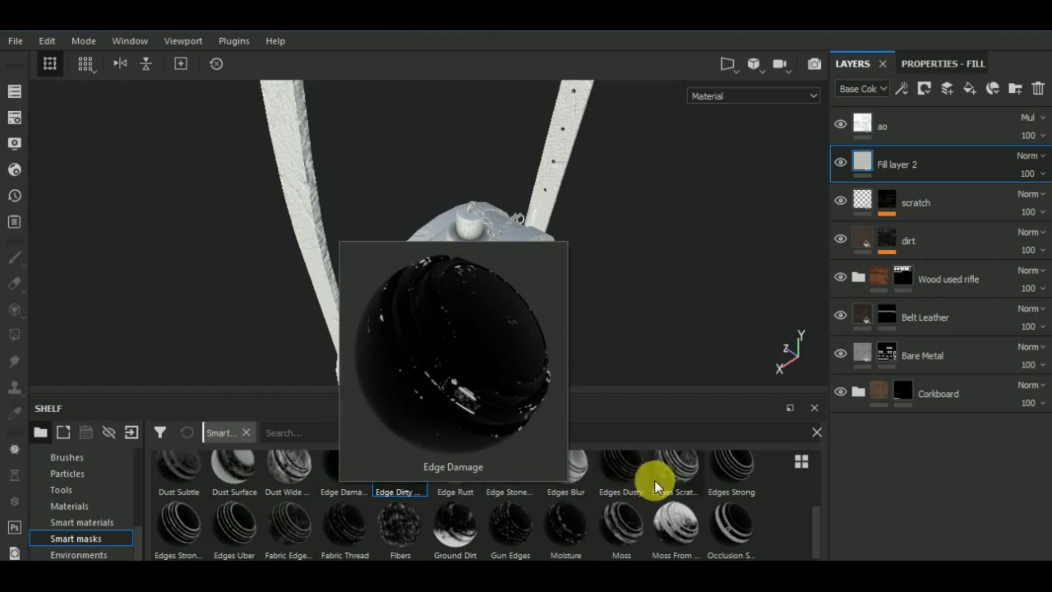
{"action": "left_click_drag", "start_coordinate": [673, 476], "coordinate": [925, 184]}
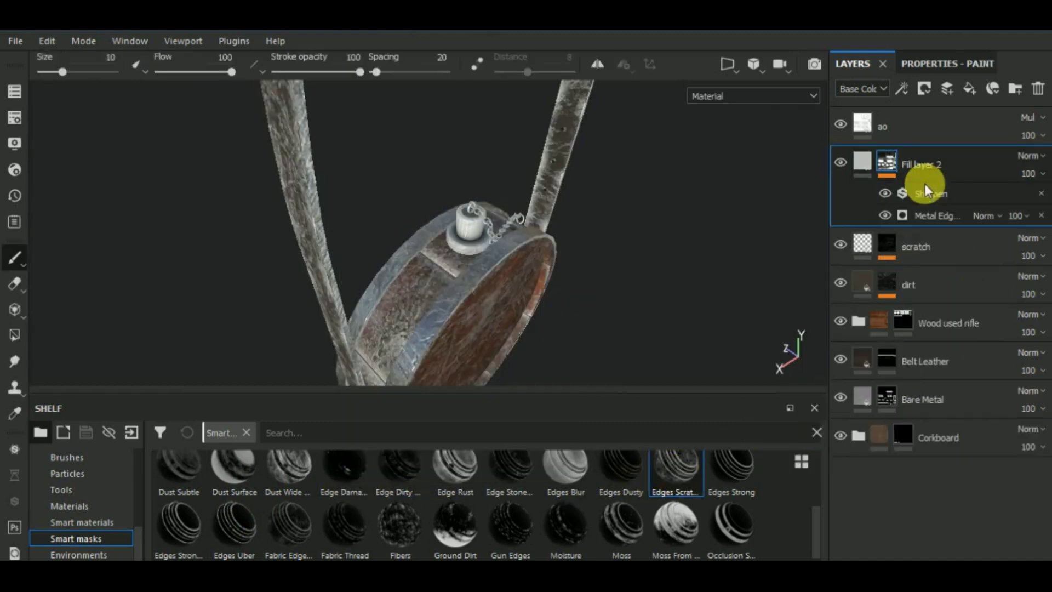
Try a dark brown base color with a hue of 0.090 on the scratched-edge fill layer
{"action": "left_click", "coordinate": [866, 162]}
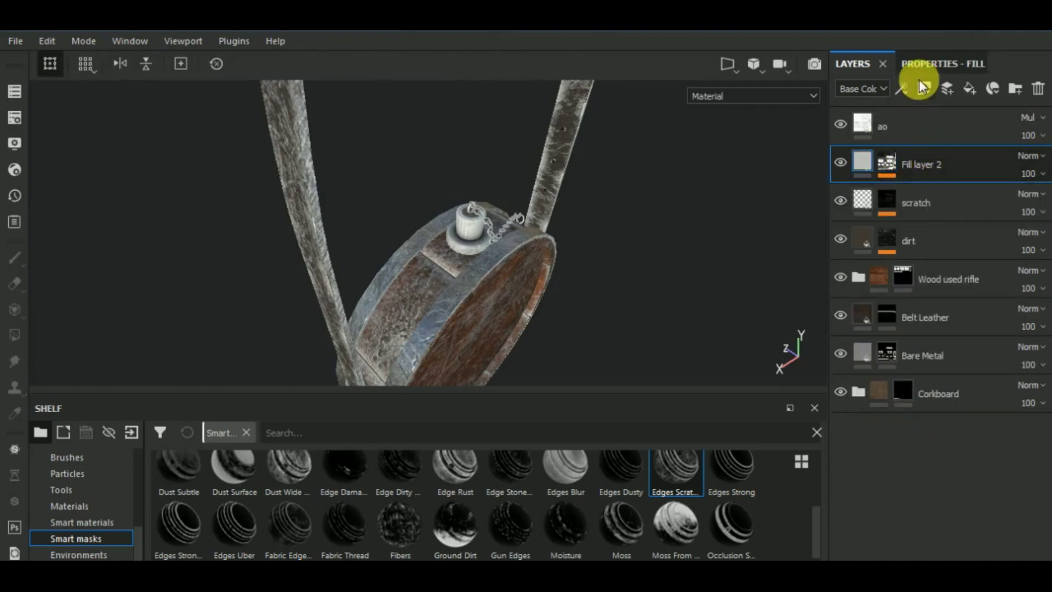
{"action": "left_click", "coordinate": [929, 64]}
{"action": "left_click", "coordinate": [904, 457]}
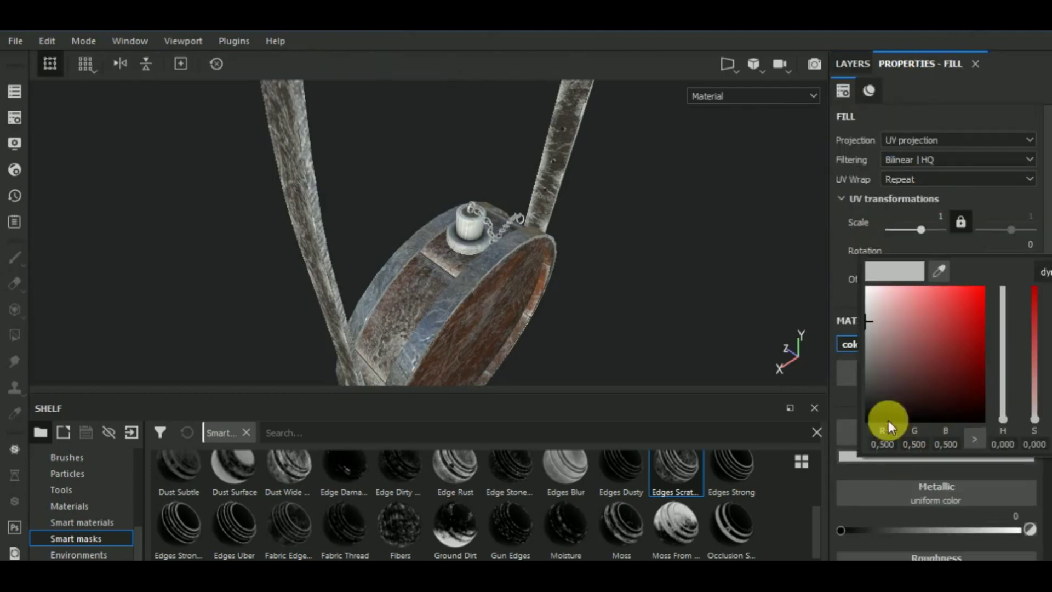
{"action": "left_click_drag", "start_coordinate": [997, 418], "coordinate": [998, 409]}
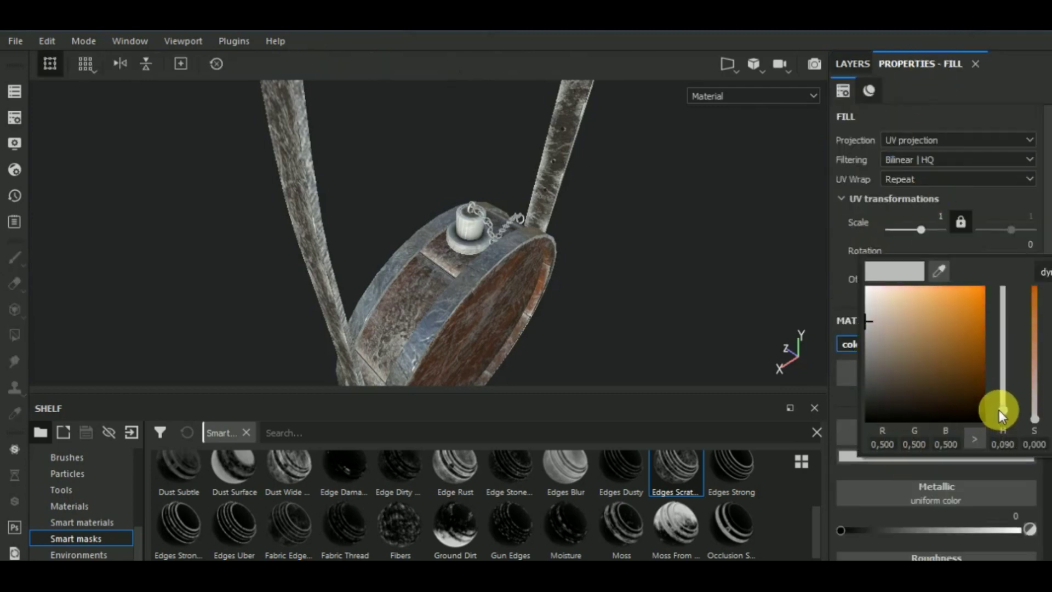
{"action": "left_click", "coordinate": [904, 373]}
{"action": "mouse_move", "coordinate": [906, 386]}
{"action": "left_mouse_down"}
{"action": "mouse_move", "coordinate": [893, 412]}
{"action": "mouse_move", "coordinate": [916, 396]}
{"action": "left_mouse_up"}
{"action": "left_click_drag", "start_coordinate": [675, 335], "coordinate": [592, 304], "text": "alt"}
{"action": "scroll", "coordinate": [462, 256], "scroll_direction": "up", "scroll_amount": 5}
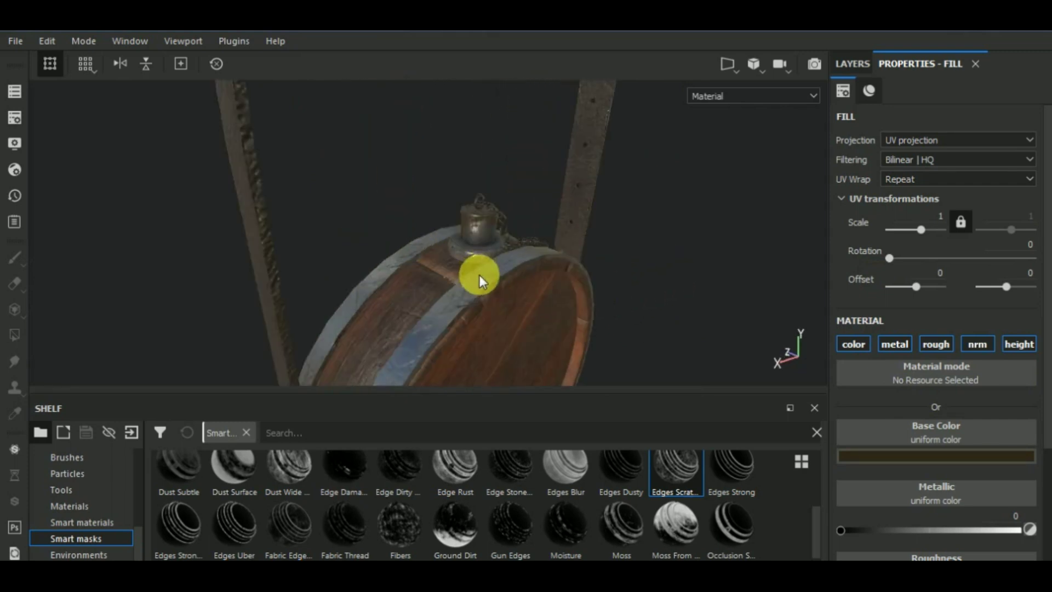
Try a neutral dark grey base color on the scratched-edge fill layer
{"action": "left_click", "coordinate": [896, 455]}
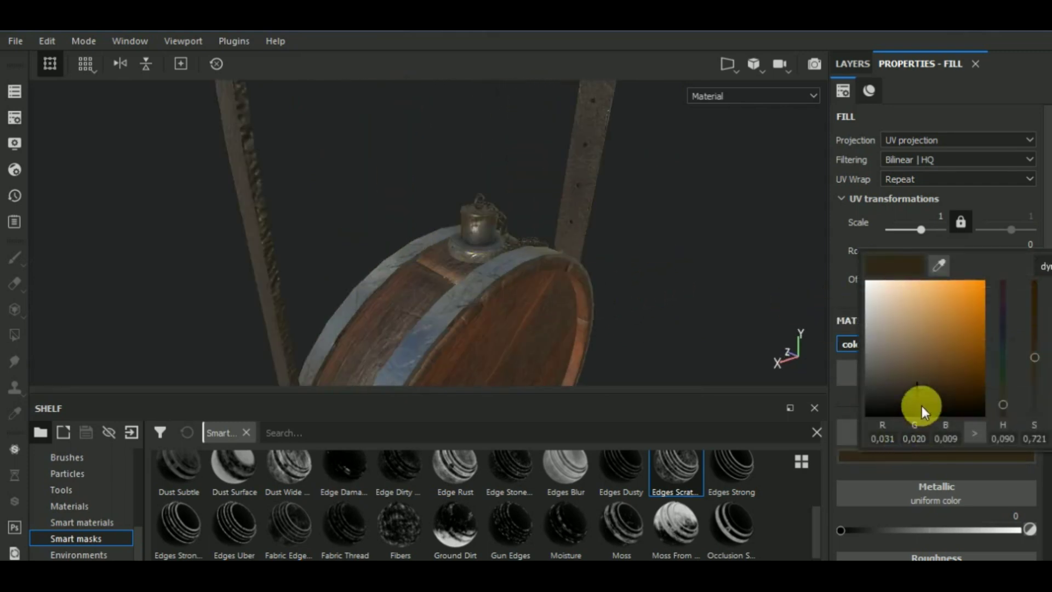
{"action": "left_click_drag", "start_coordinate": [918, 389], "coordinate": [848, 384]}
{"action": "left_click", "coordinate": [851, 67]}
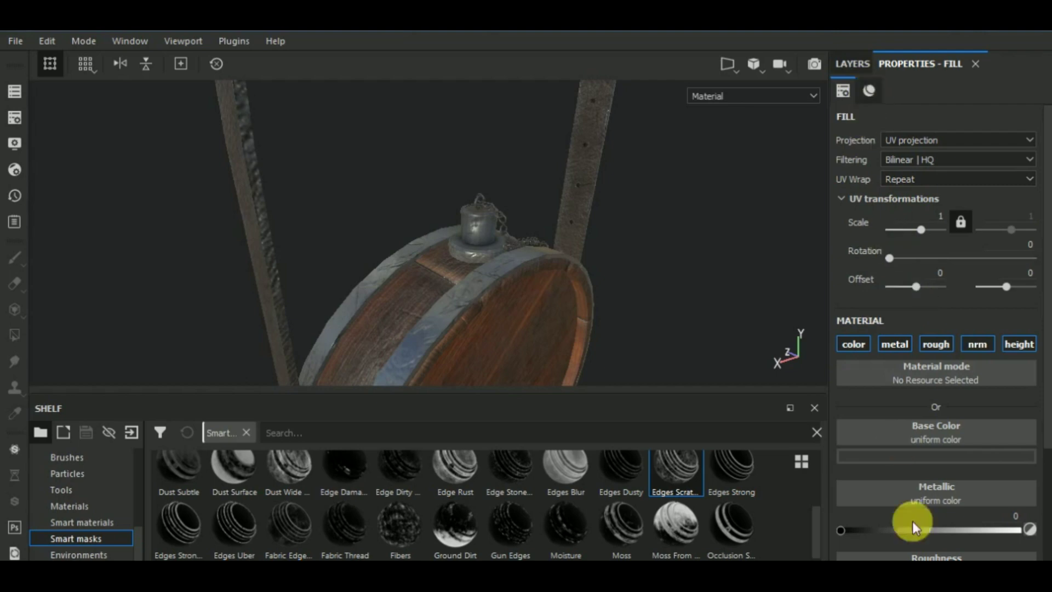
Try a roughness of 0.5778 and a lower roughness on the scratched-edge fill layer
{"action": "scroll", "coordinate": [925, 528], "scroll_direction": "down", "scroll_amount": 3}
{"action": "scroll", "coordinate": [928, 532], "scroll_direction": "down", "scroll_amount": 3}
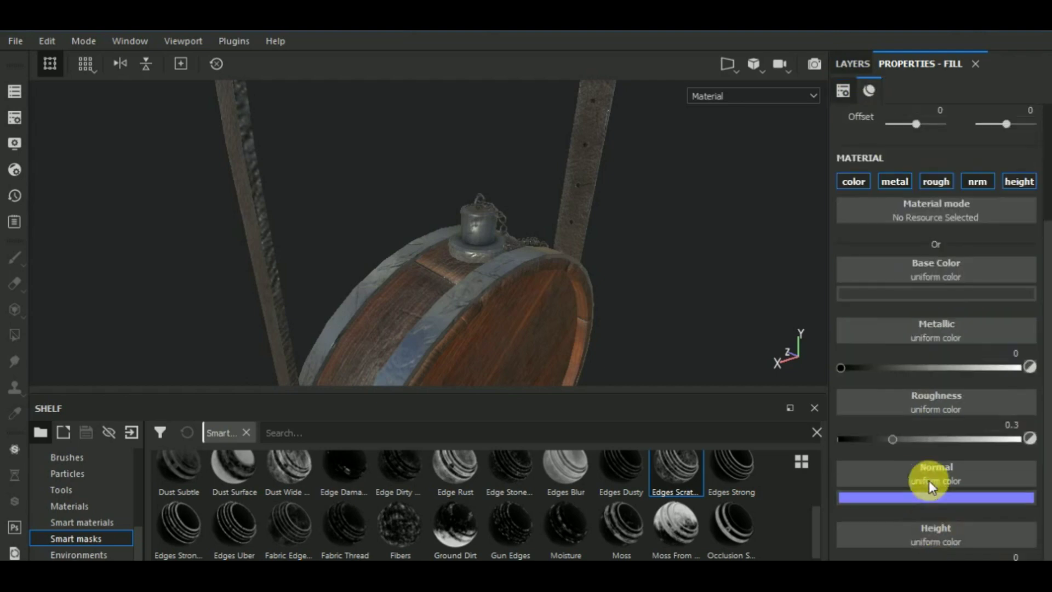
{"action": "left_click", "coordinate": [942, 441]}
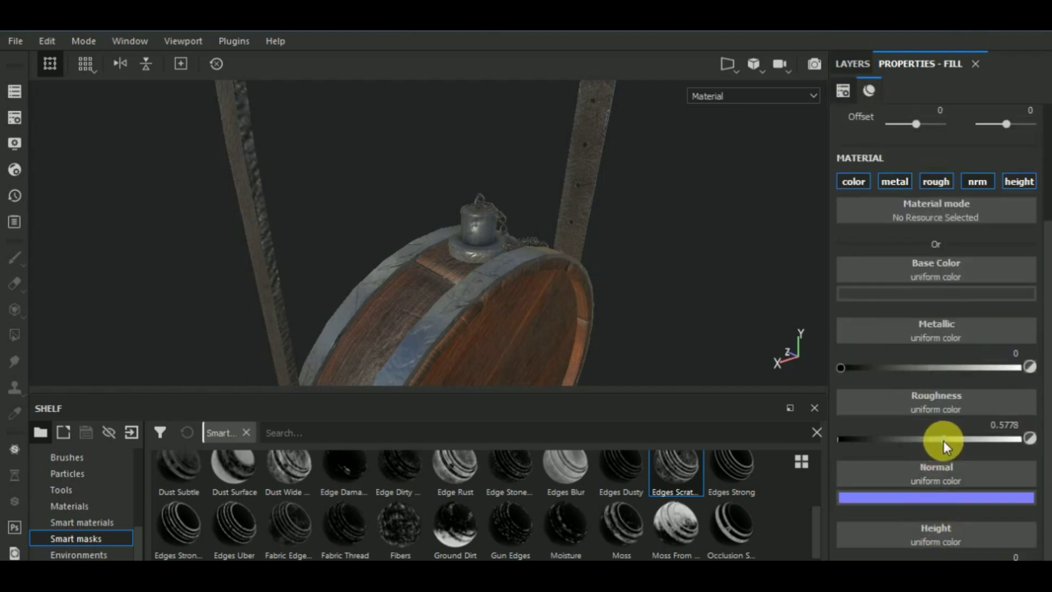
{"action": "left_click", "coordinate": [906, 438]}
{"action": "left_click_drag", "start_coordinate": [759, 324], "coordinate": [732, 275], "text": "alt"}
Compare the flask with and without the scratched-edge fill layer, and delete that layer
{"action": "left_click", "coordinate": [852, 63]}
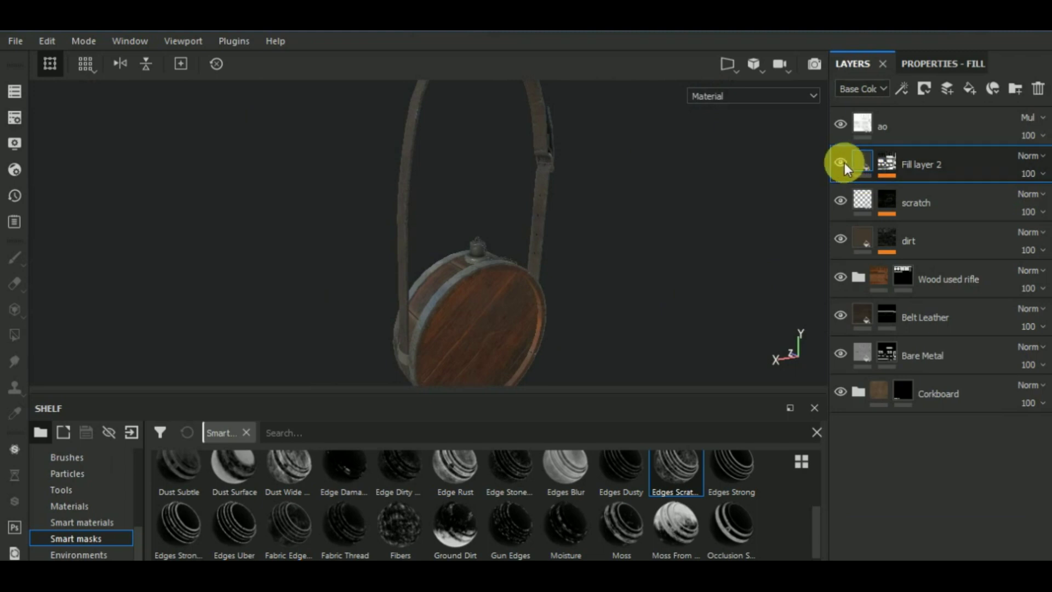
{"action": "left_click", "coordinate": [842, 163]}
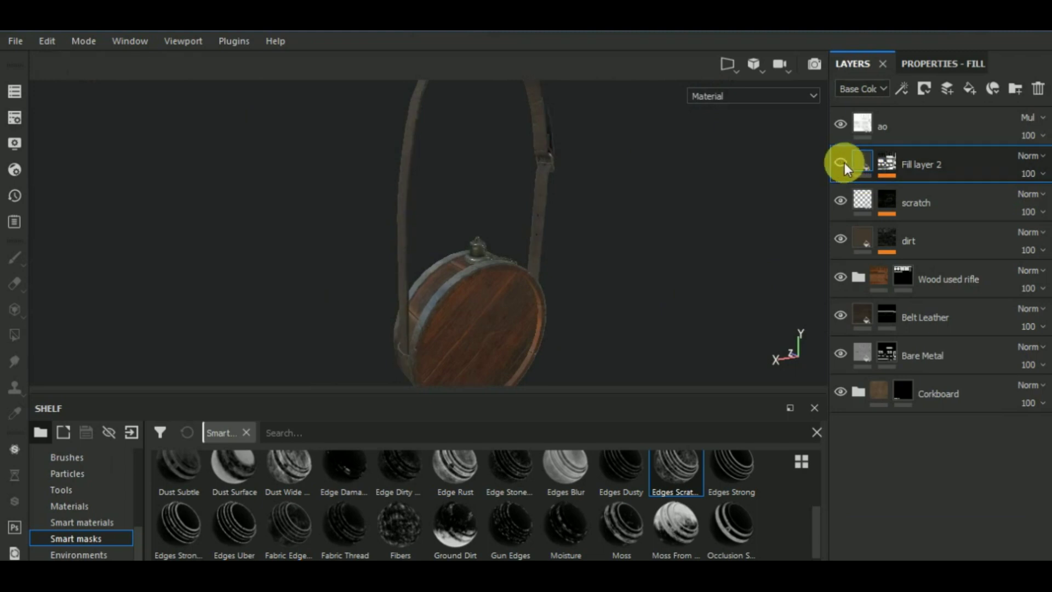
{"action": "left_click", "coordinate": [1035, 89]}
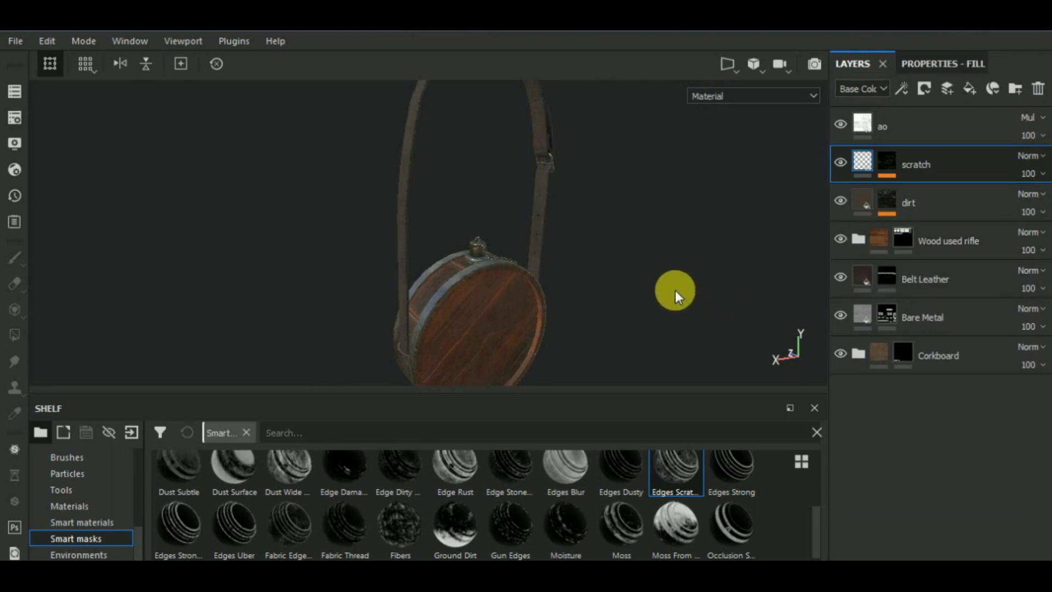
Enable the roughness channel on the scratch layer and set its roughness to 0.6178
{"action": "left_click_drag", "start_coordinate": [675, 291], "coordinate": [697, 340], "text": "alt"}
{"action": "scroll", "coordinate": [474, 302], "scroll_direction": "up", "scroll_amount": 4}
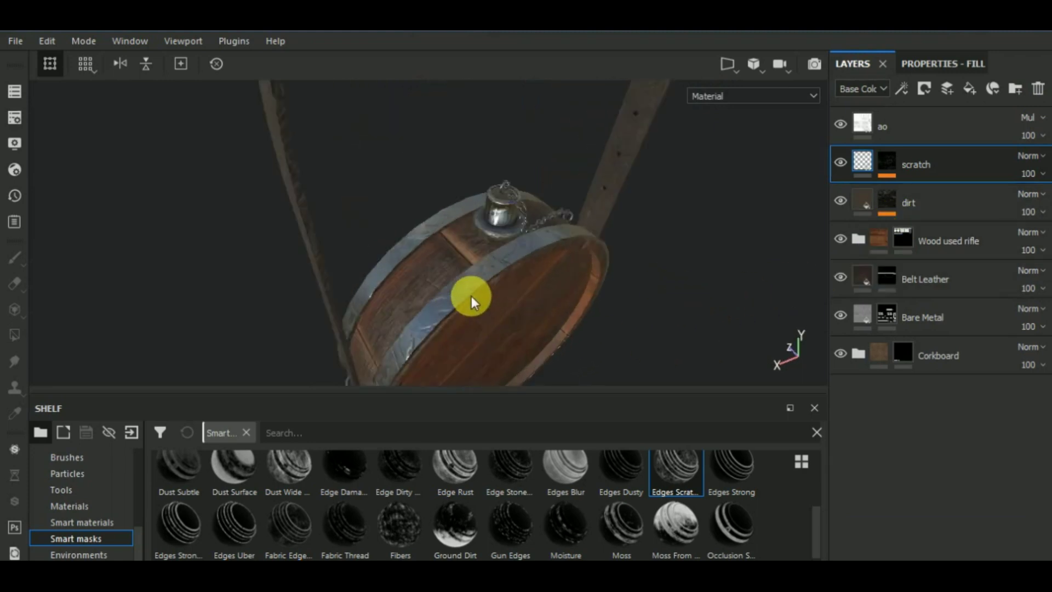
{"action": "scroll", "coordinate": [471, 296], "scroll_direction": "up", "scroll_amount": 2}
{"action": "scroll", "coordinate": [470, 296], "scroll_direction": "down", "scroll_amount": 5}
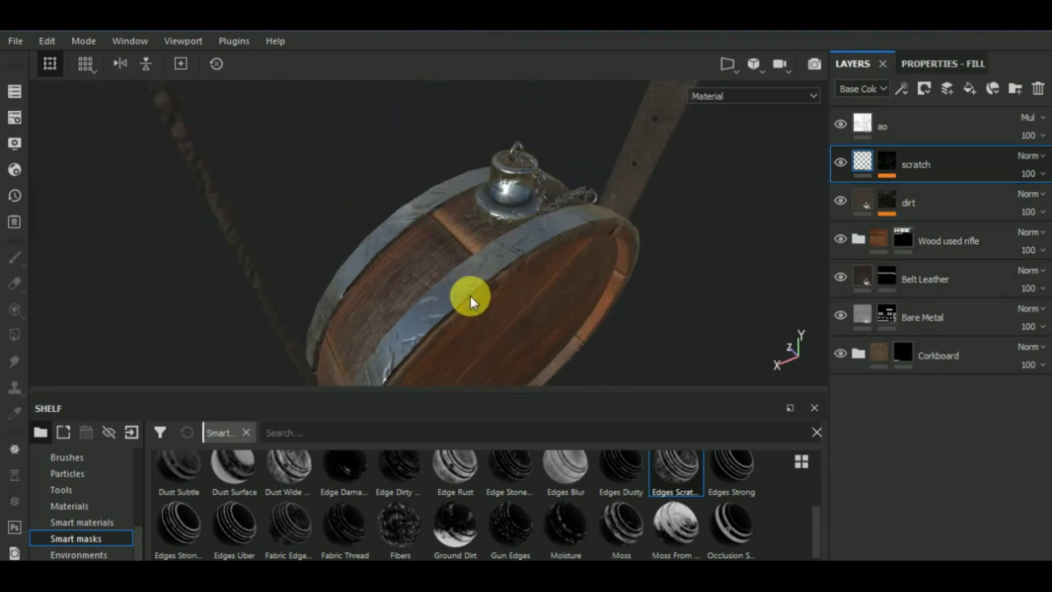
{"action": "left_click_drag", "start_coordinate": [470, 296], "coordinate": [674, 242], "text": "alt"}
{"action": "left_click", "coordinate": [905, 212]}
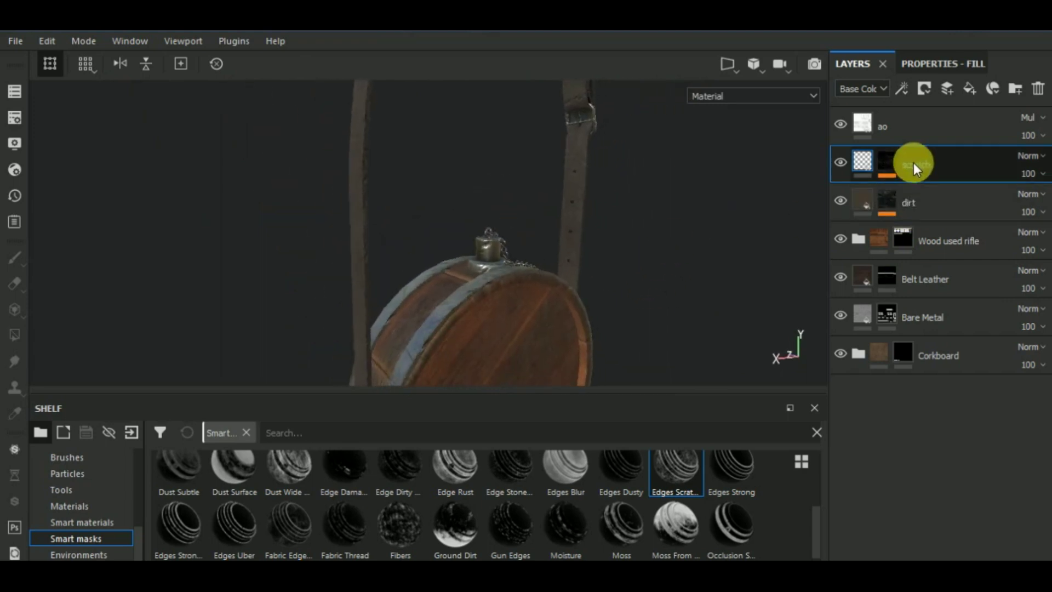
{"action": "left_click", "coordinate": [947, 63]}
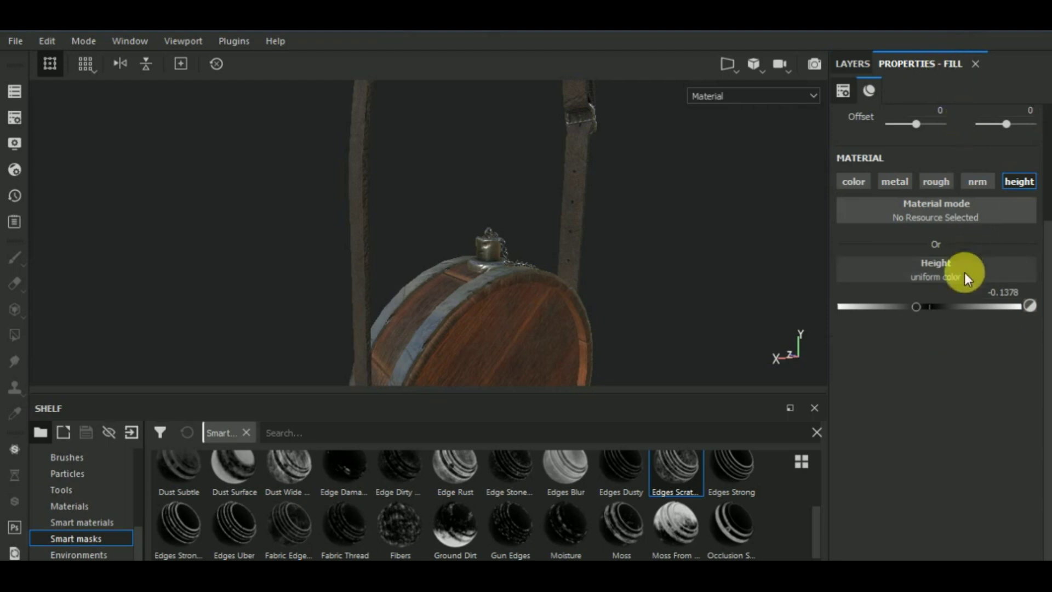
{"action": "left_click", "coordinate": [945, 186]}
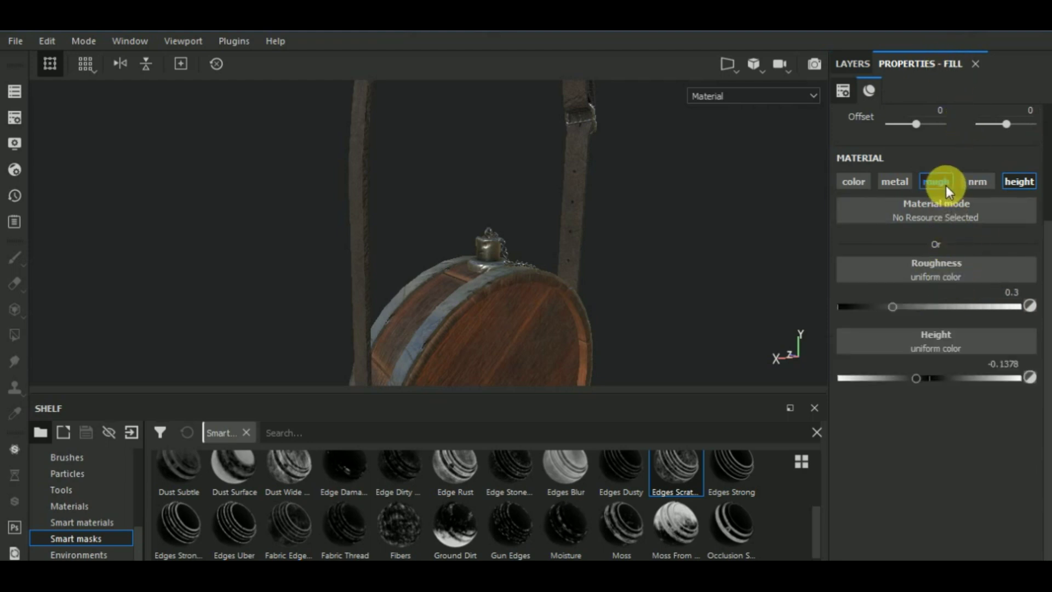
{"action": "left_click", "coordinate": [951, 307]}
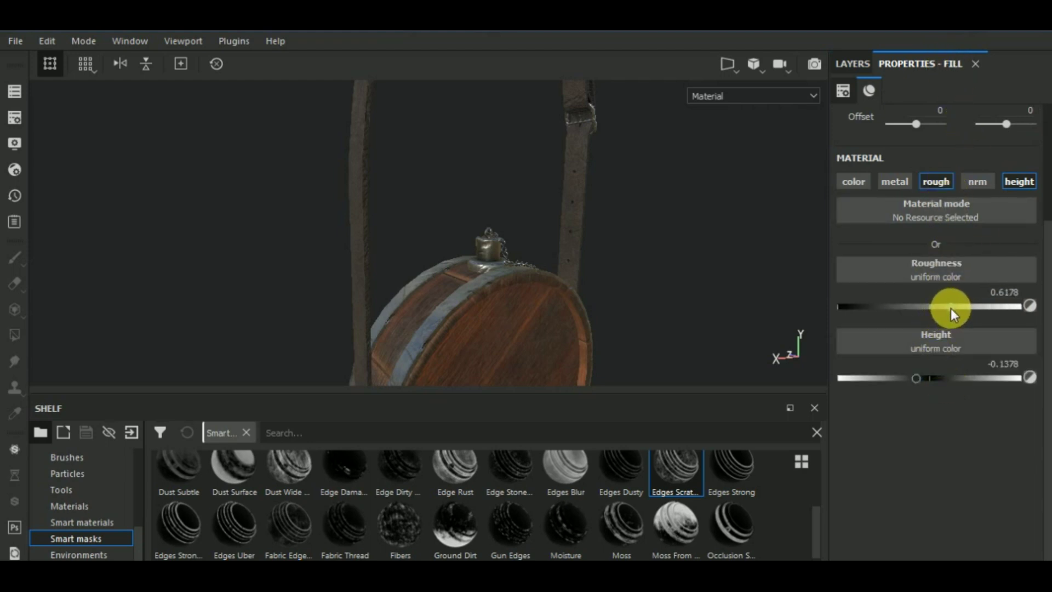
Set the base roughness of the Bare Metal layer's material to about 0.3491
{"action": "mouse_move", "coordinate": [745, 310]}
{"action": "left_mouse_down", "text": "alt"}
{"action": "mouse_move", "coordinate": [715, 338]}
{"action": "mouse_move", "coordinate": [753, 330]}
{"action": "left_mouse_up", "text": "alt"}
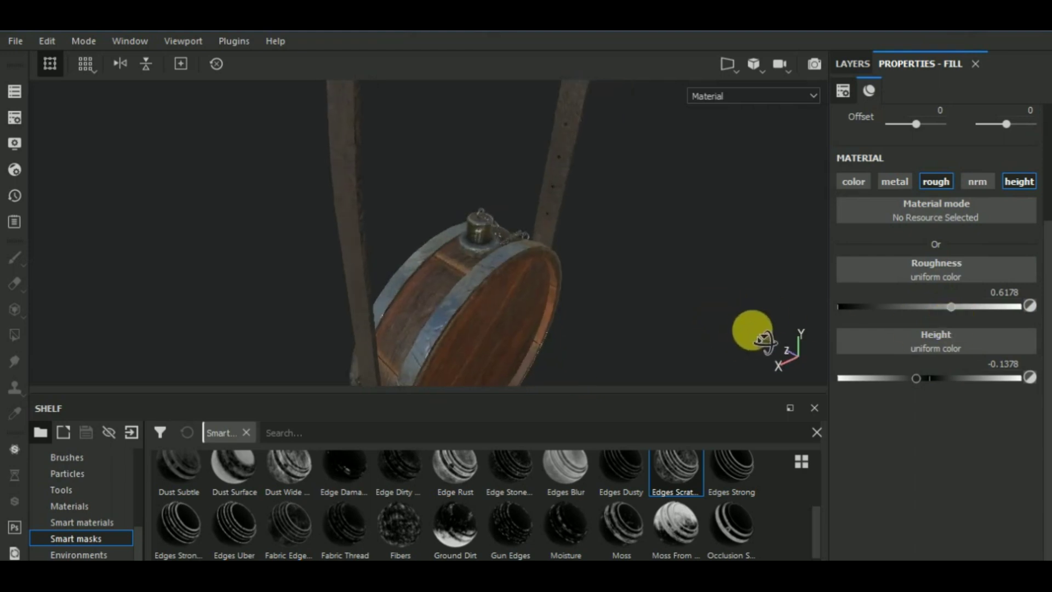
{"action": "scroll", "coordinate": [494, 244], "scroll_direction": "up", "scroll_amount": 5}
{"action": "left_click_drag", "start_coordinate": [525, 249], "coordinate": [693, 323], "text": "alt"}
{"action": "middle_click_drag", "start_coordinate": [692, 323], "coordinate": [652, 315], "text": "alt"}
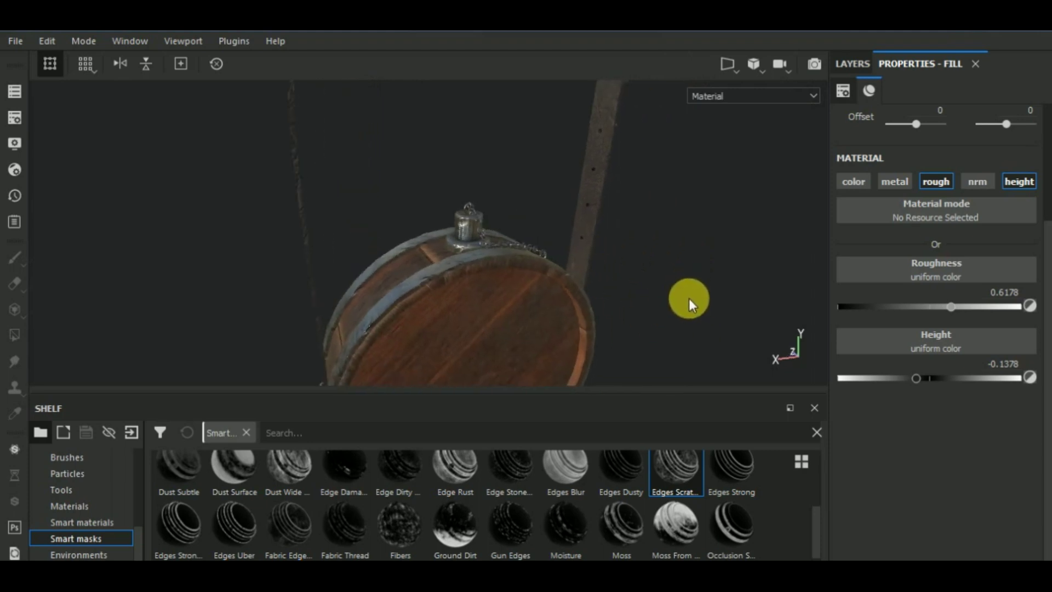
{"action": "scroll", "coordinate": [691, 298], "scroll_direction": "down", "scroll_amount": 4}
{"action": "left_click_drag", "start_coordinate": [694, 297], "coordinate": [723, 277], "text": "alt"}
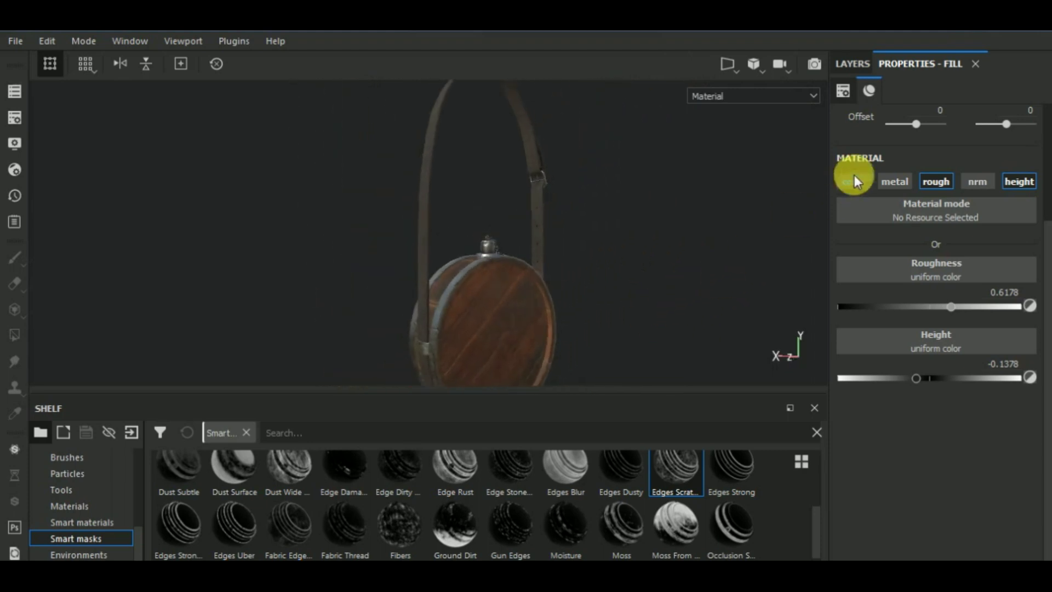
{"action": "left_click", "coordinate": [866, 70]}
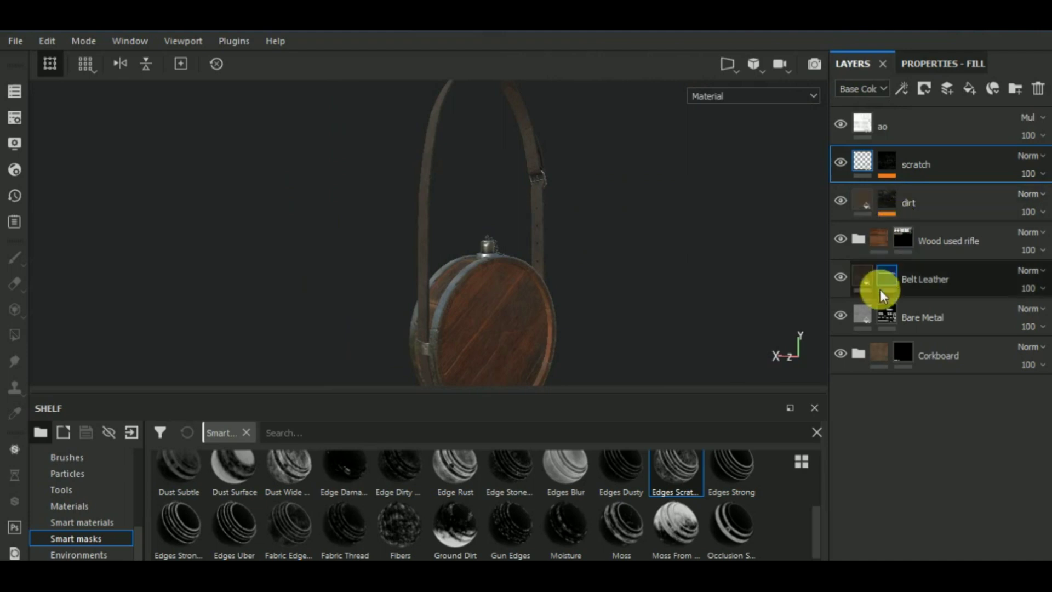
{"action": "left_click", "coordinate": [867, 317]}
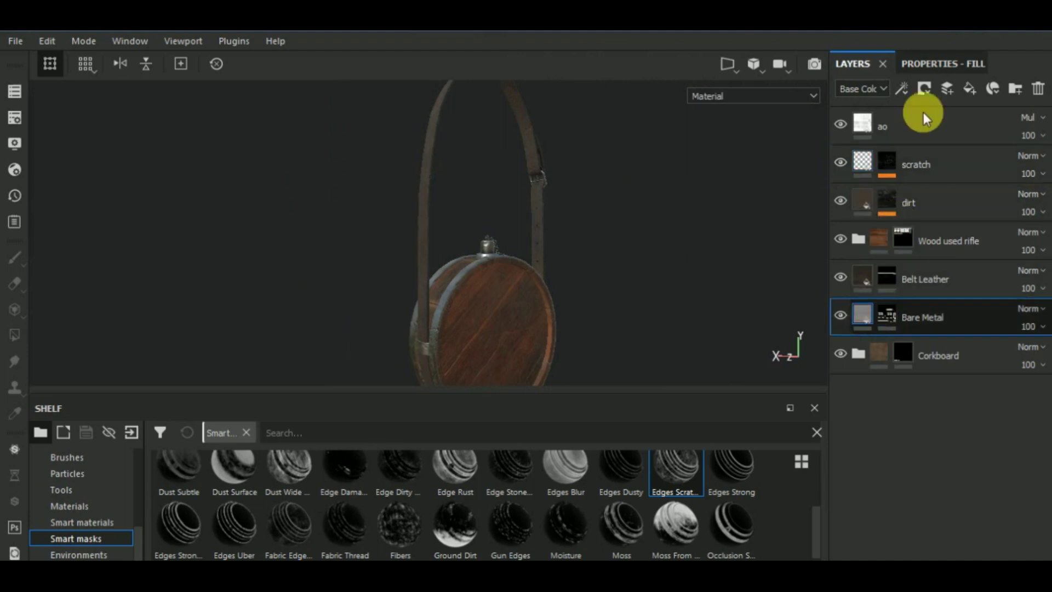
{"action": "left_click", "coordinate": [939, 68]}
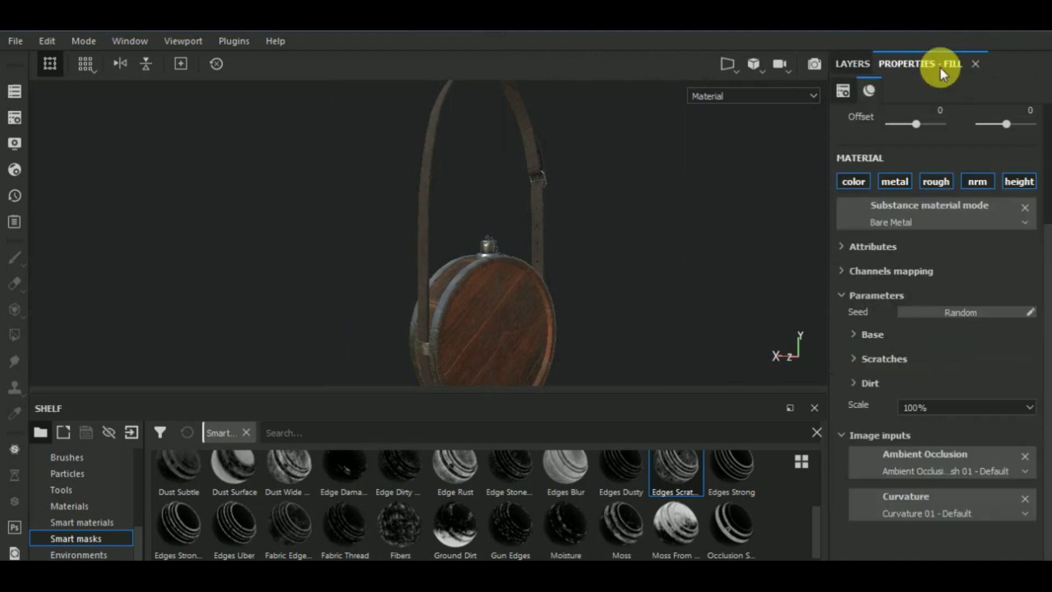
{"action": "left_click", "coordinate": [853, 333]}
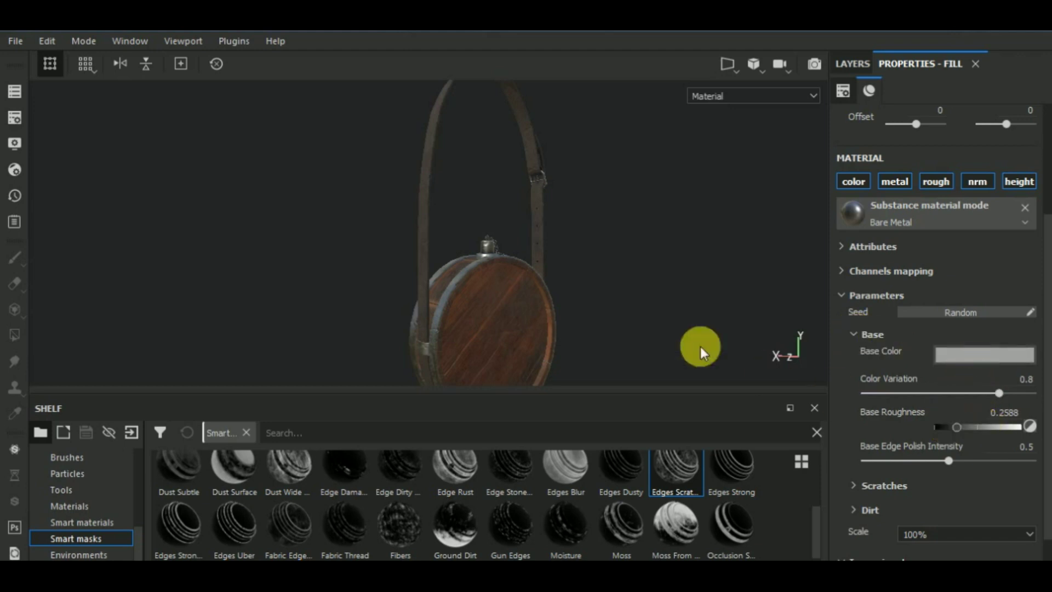
{"action": "left_click_drag", "start_coordinate": [699, 347], "coordinate": [681, 361], "text": "alt"}
{"action": "scroll", "coordinate": [495, 252], "scroll_direction": "up", "scroll_amount": 5}
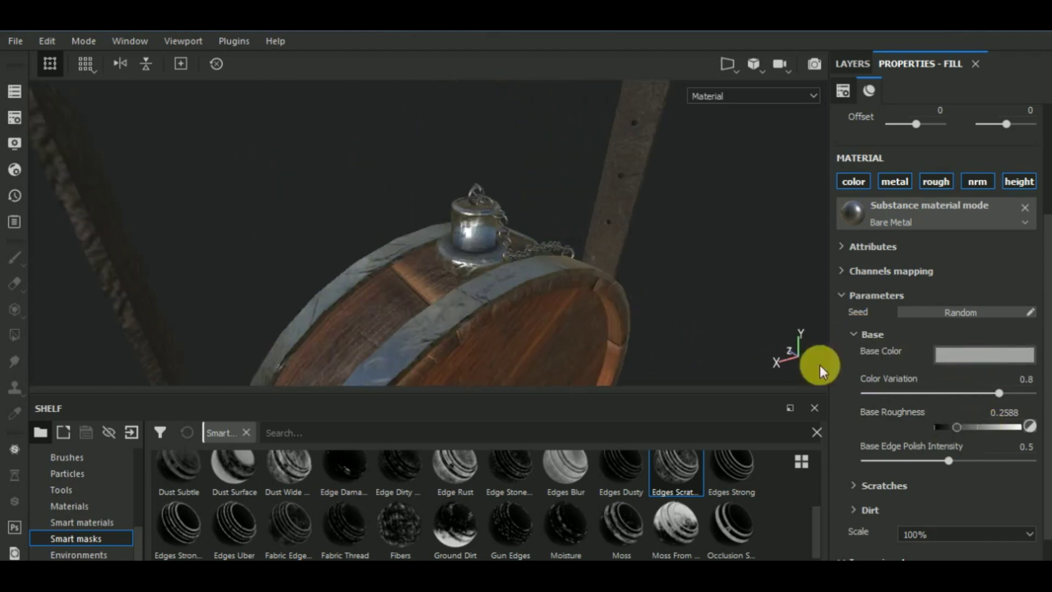
{"action": "left_click_drag", "start_coordinate": [968, 429], "coordinate": [972, 426]}
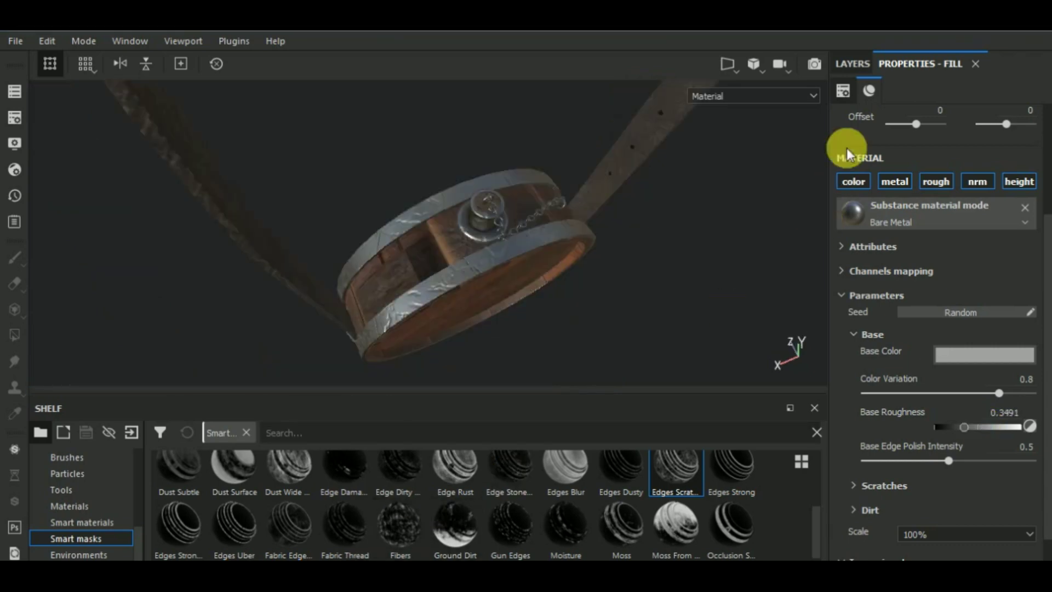
In the scratch layer's Mask Editor generator, set the Small Scale of the Cracks Damages texture to 0.23
{"action": "left_click", "coordinate": [852, 65]}
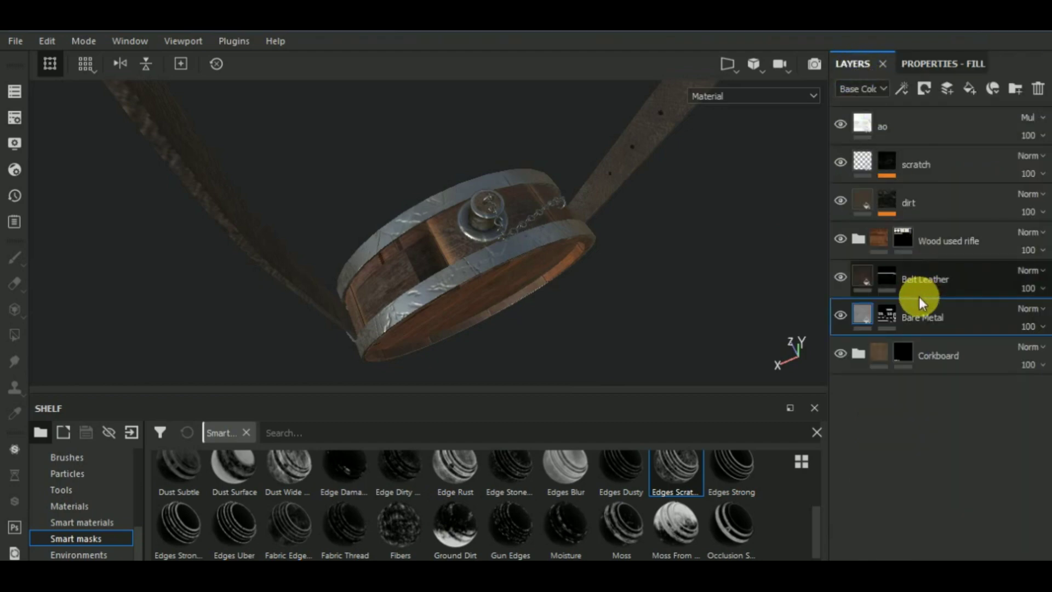
{"action": "left_click", "coordinate": [869, 166]}
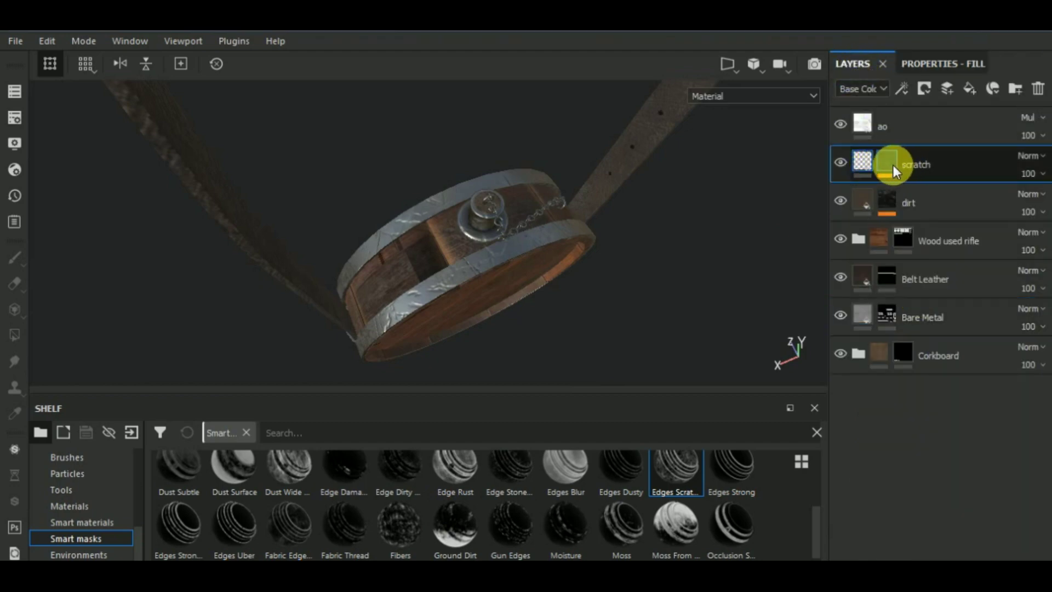
{"action": "left_click_drag", "start_coordinate": [893, 165], "coordinate": [894, 166]}
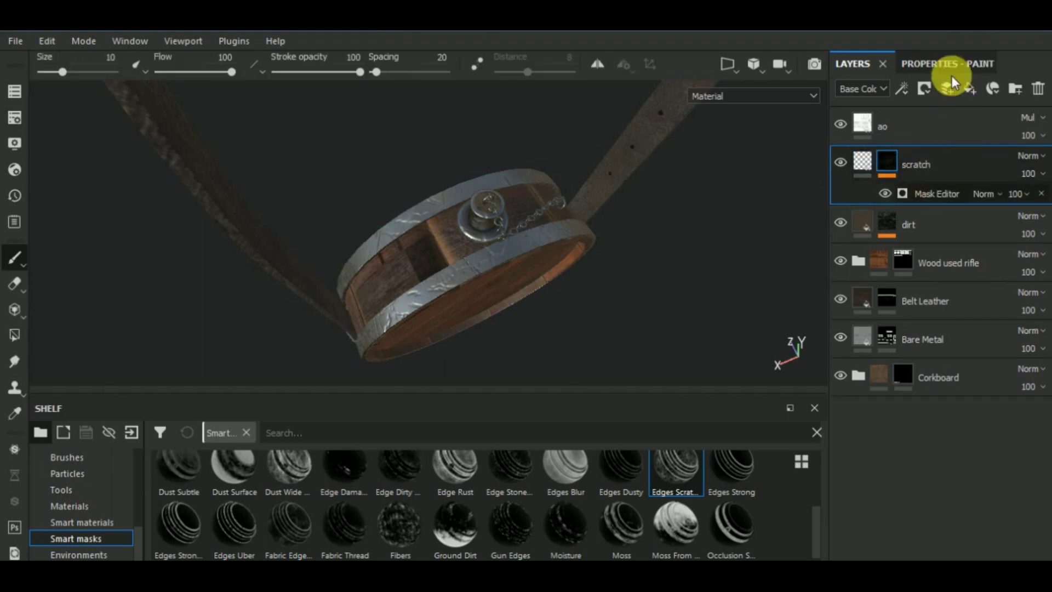
{"action": "left_click", "coordinate": [944, 63]}
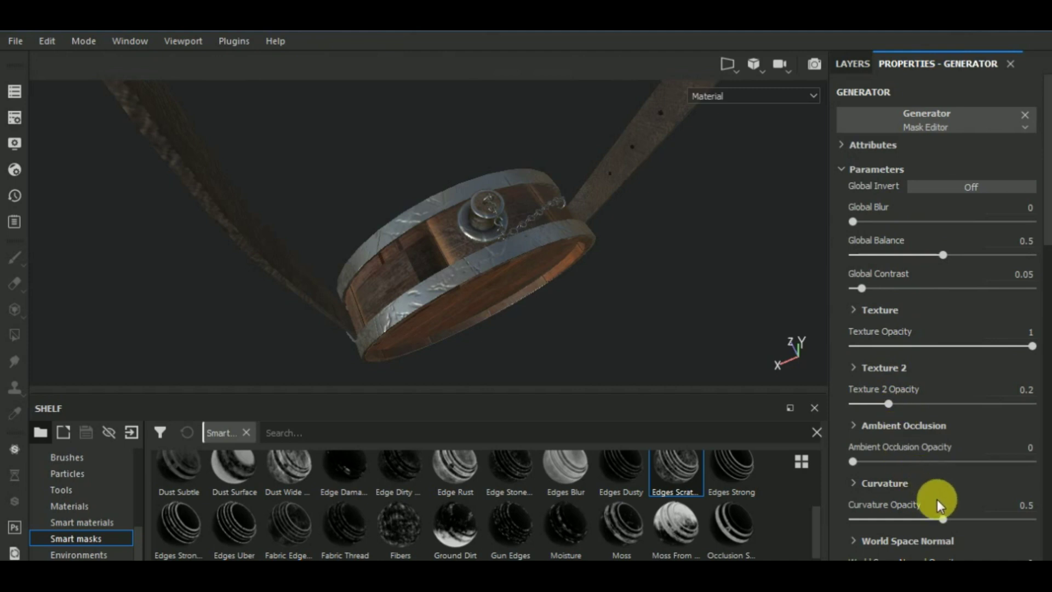
{"action": "scroll", "coordinate": [910, 473], "scroll_direction": "down", "scroll_amount": 3}
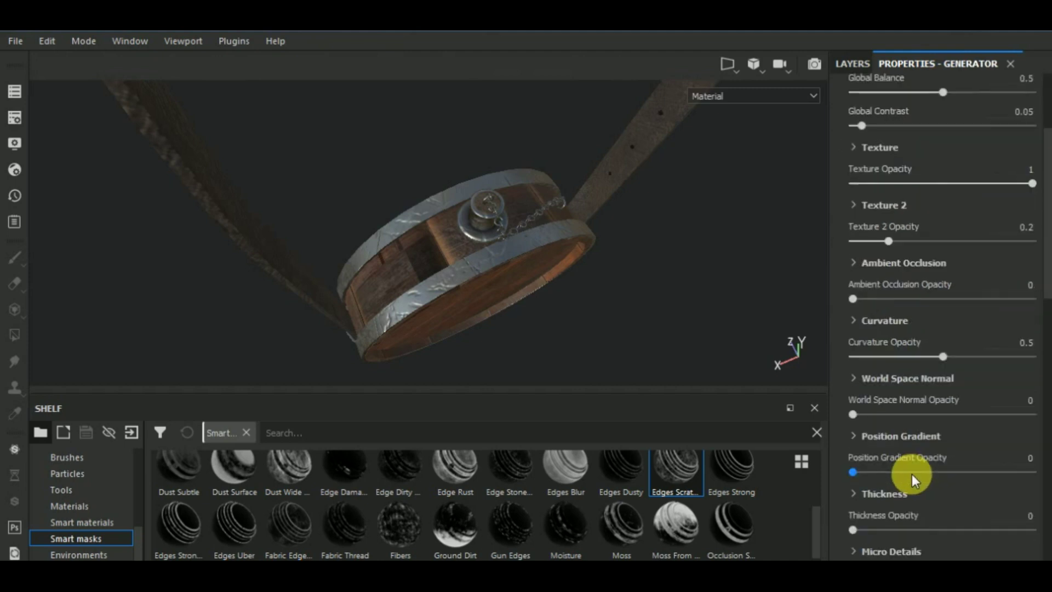
{"action": "scroll", "coordinate": [912, 475], "scroll_direction": "down", "scroll_amount": 2}
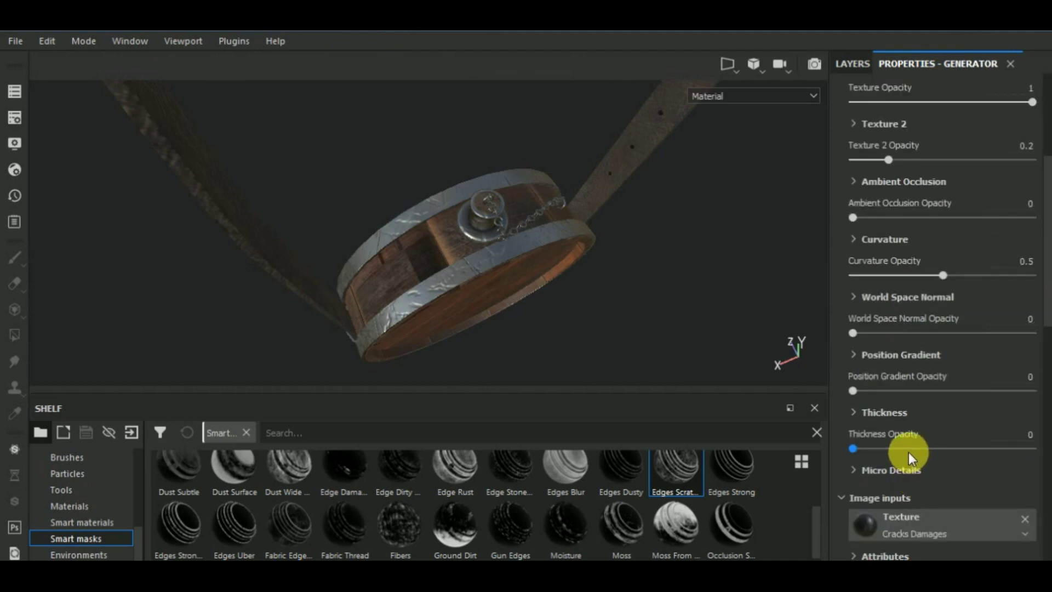
{"action": "scroll", "coordinate": [908, 452], "scroll_direction": "down", "scroll_amount": 3}
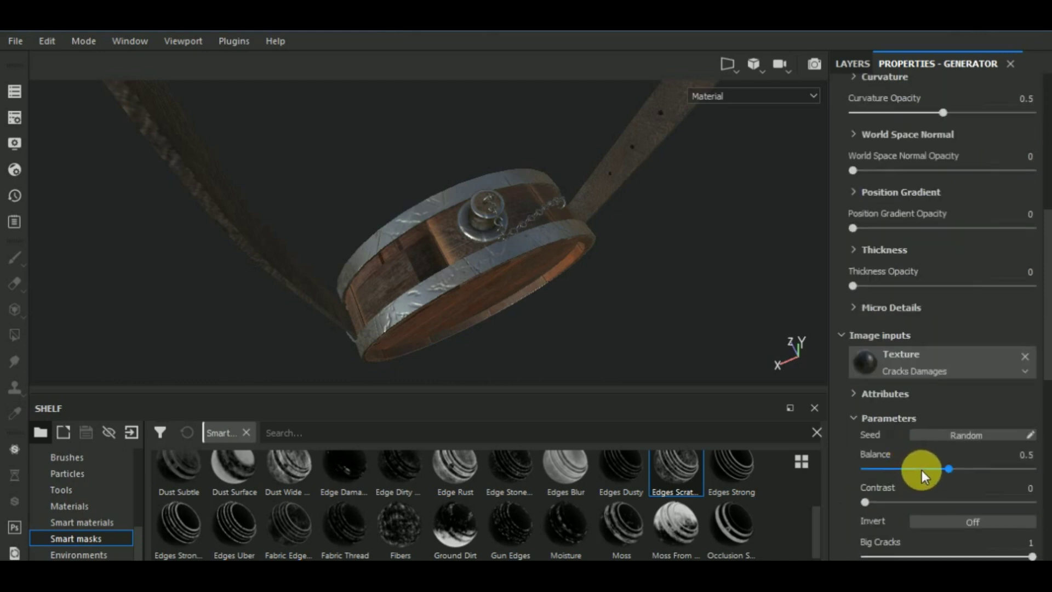
{"action": "scroll", "coordinate": [930, 469], "scroll_direction": "down", "scroll_amount": 2}
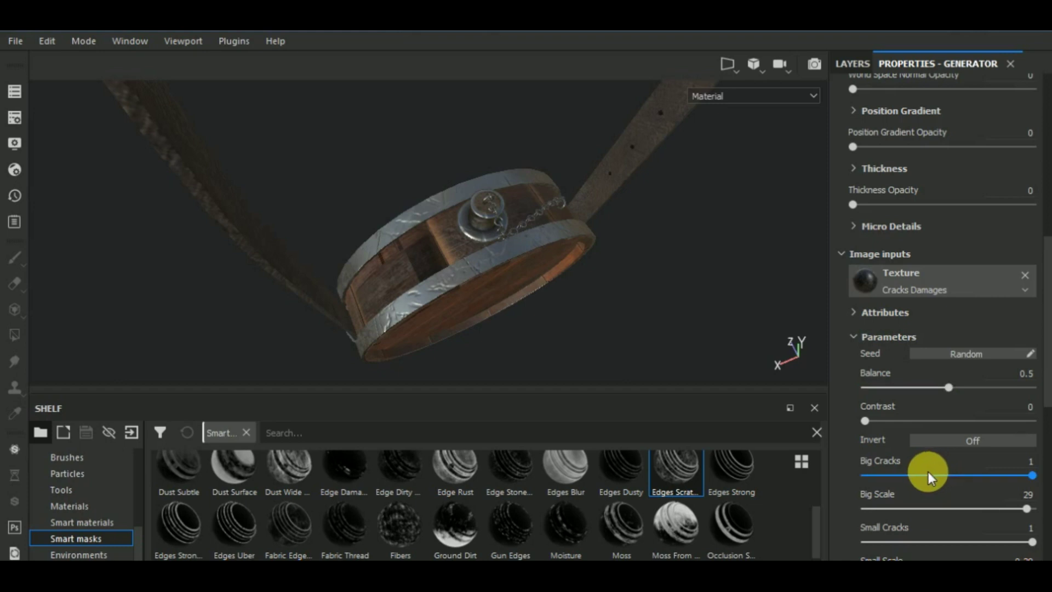
{"action": "scroll", "coordinate": [921, 508], "scroll_direction": "down", "scroll_amount": 2}
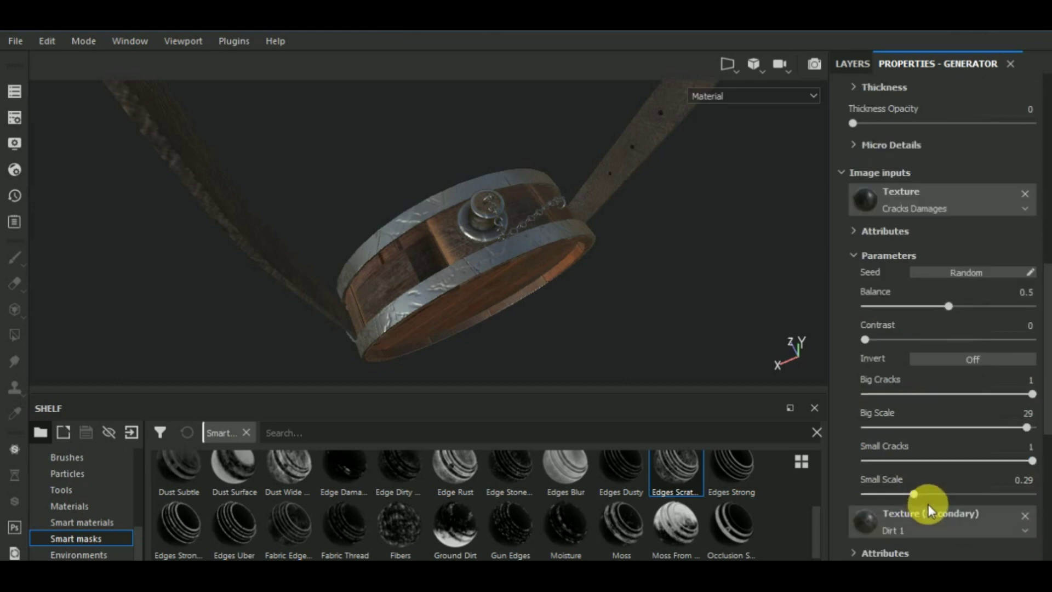
{"action": "left_click_drag", "start_coordinate": [913, 494], "coordinate": [961, 494]}
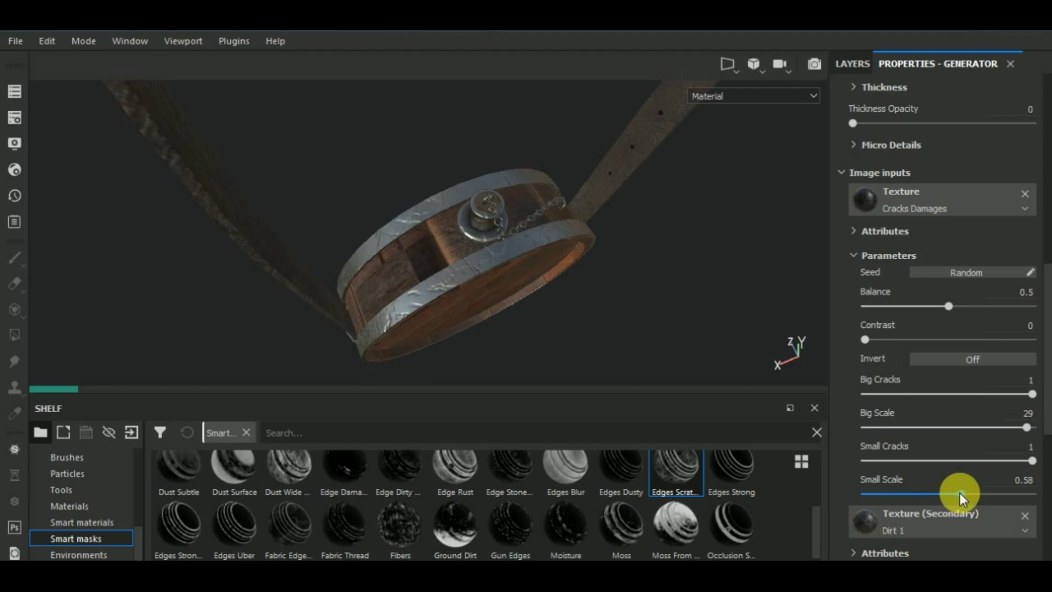
{"action": "left_click", "coordinate": [903, 494]}
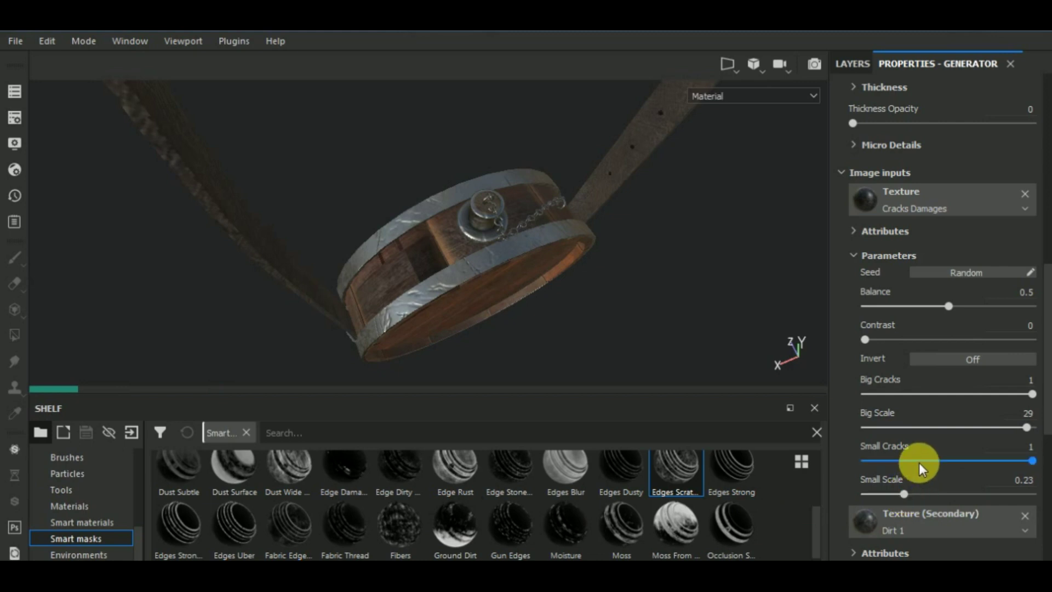
Set the Cracks Damages texture's Big Cracks to 0.42 and its Big Scale to 18
{"action": "left_click", "coordinate": [902, 396]}
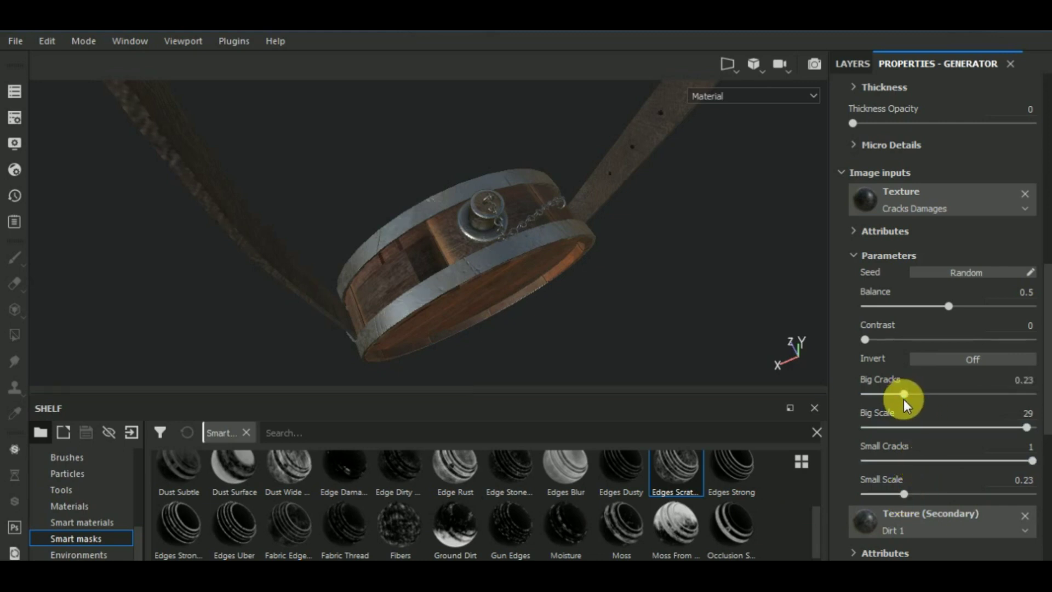
{"action": "left_click_drag", "start_coordinate": [904, 397], "coordinate": [918, 394]}
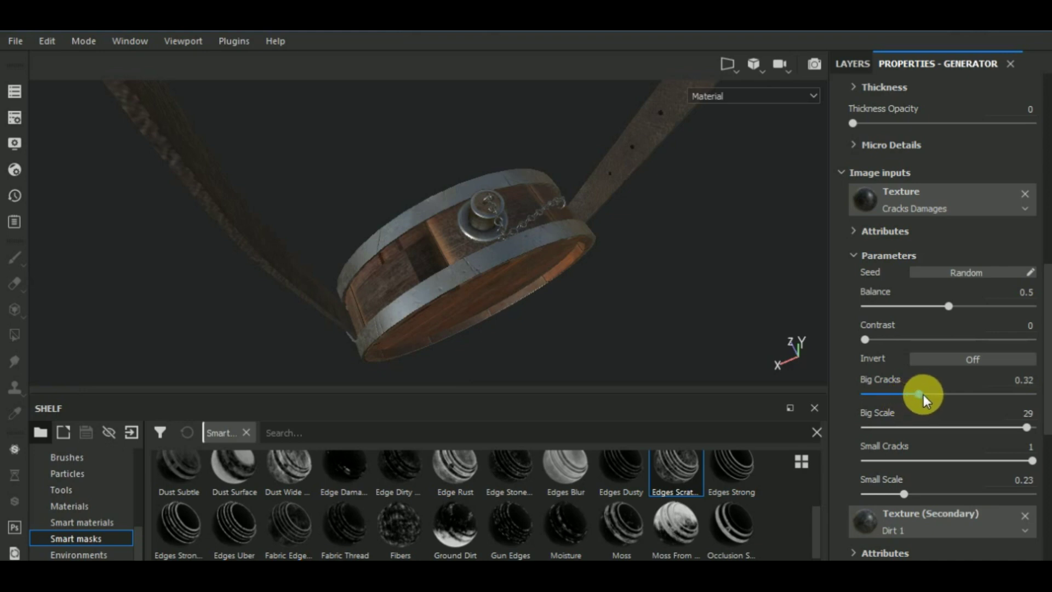
{"action": "left_click_drag", "start_coordinate": [933, 396], "coordinate": [934, 395]}
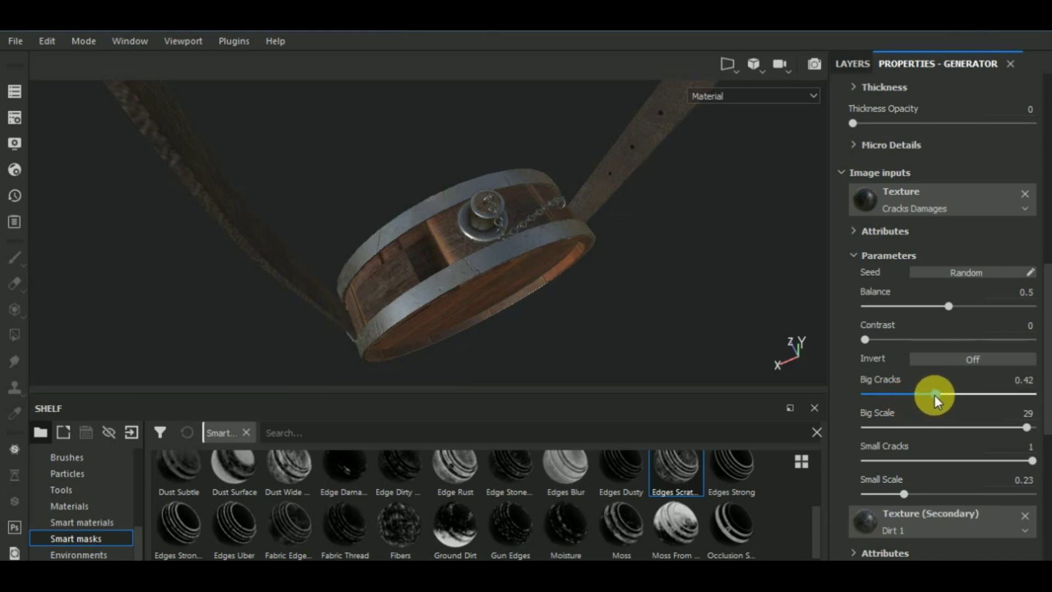
{"action": "left_click", "coordinate": [965, 427]}
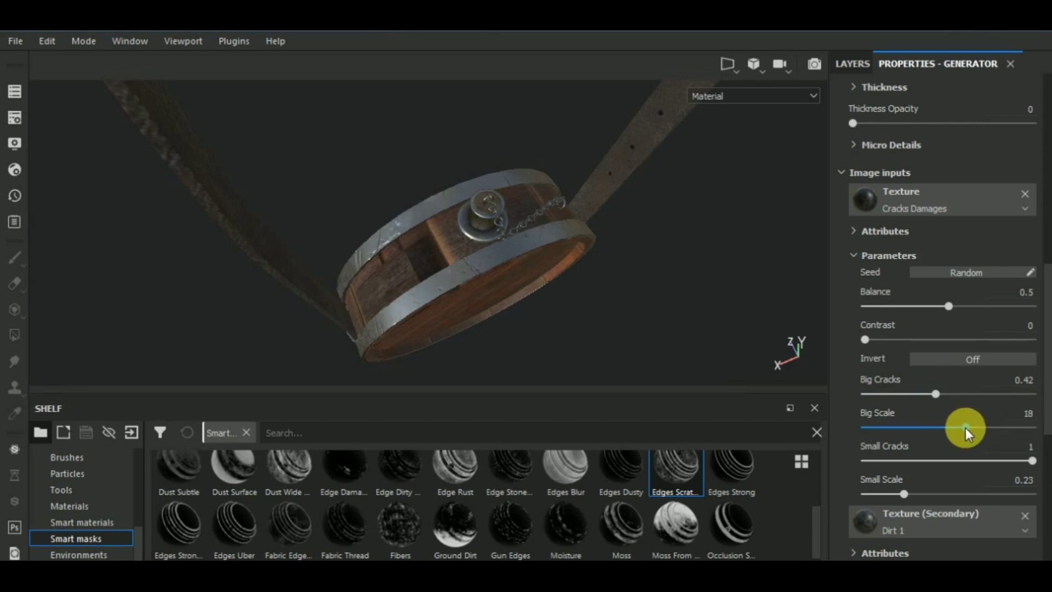
{"action": "left_click_drag", "start_coordinate": [646, 308], "coordinate": [612, 311], "text": "alt"}
Add a paint layer directly above the scratch layer and name it text
{"action": "left_click", "coordinate": [852, 65]}
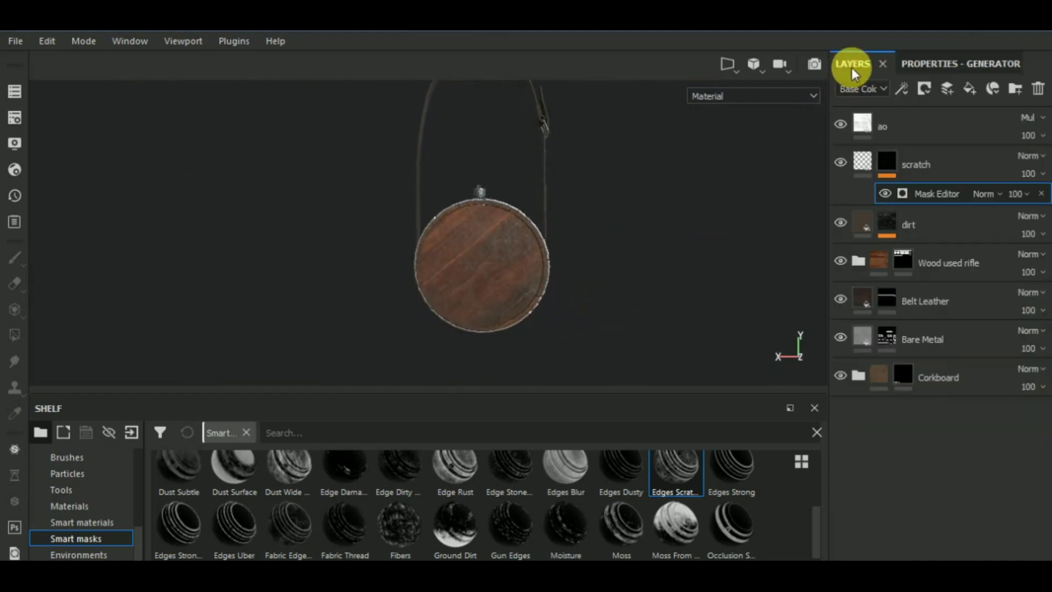
{"action": "left_click", "coordinate": [937, 159]}
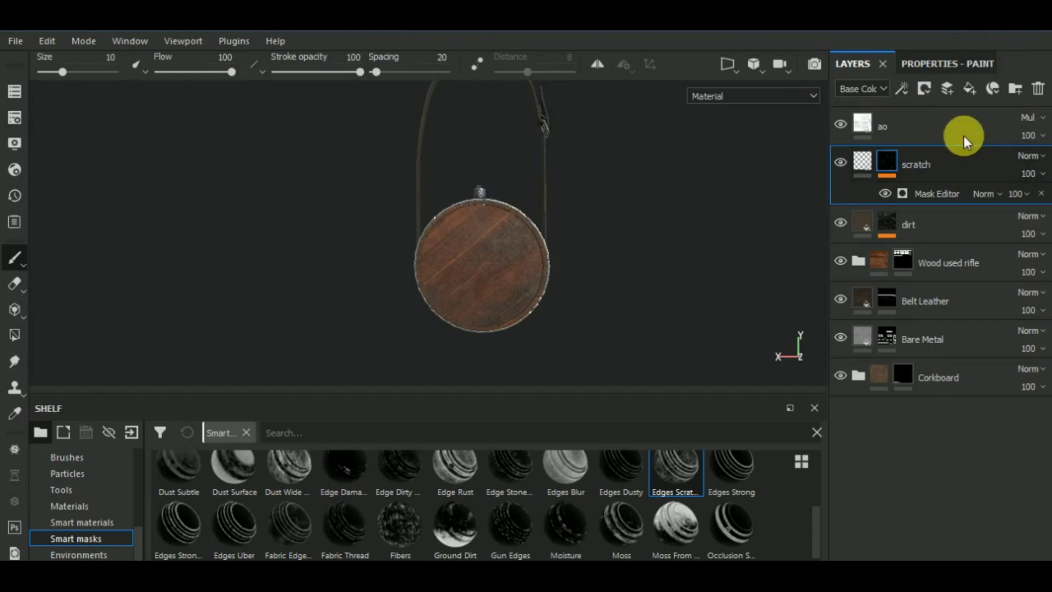
{"action": "left_click", "coordinate": [947, 88]}
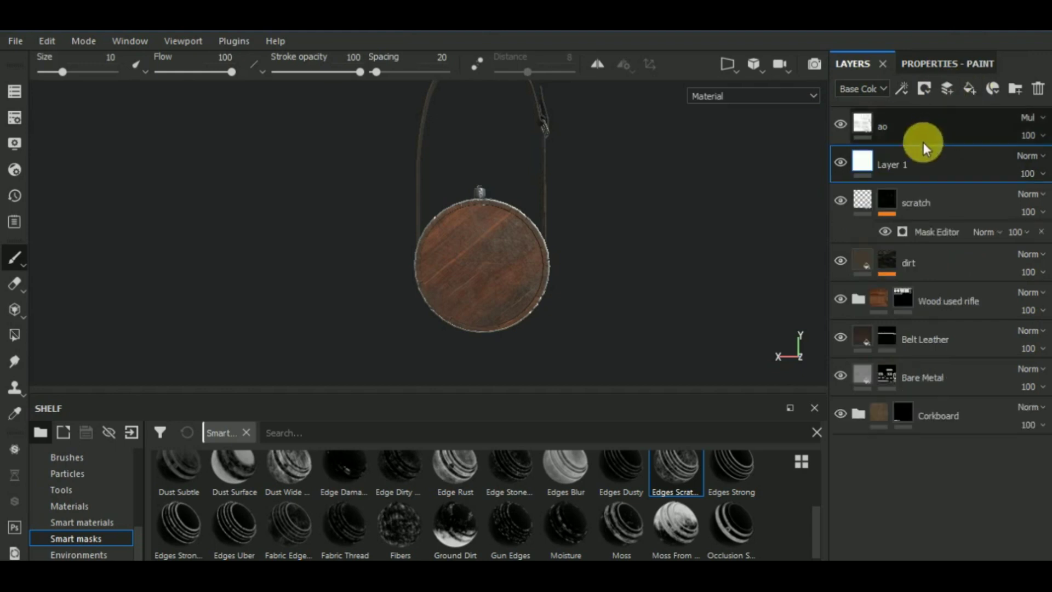
{"action": "double_click", "coordinate": [901, 165]}
{"action": "type", "text": "text"}
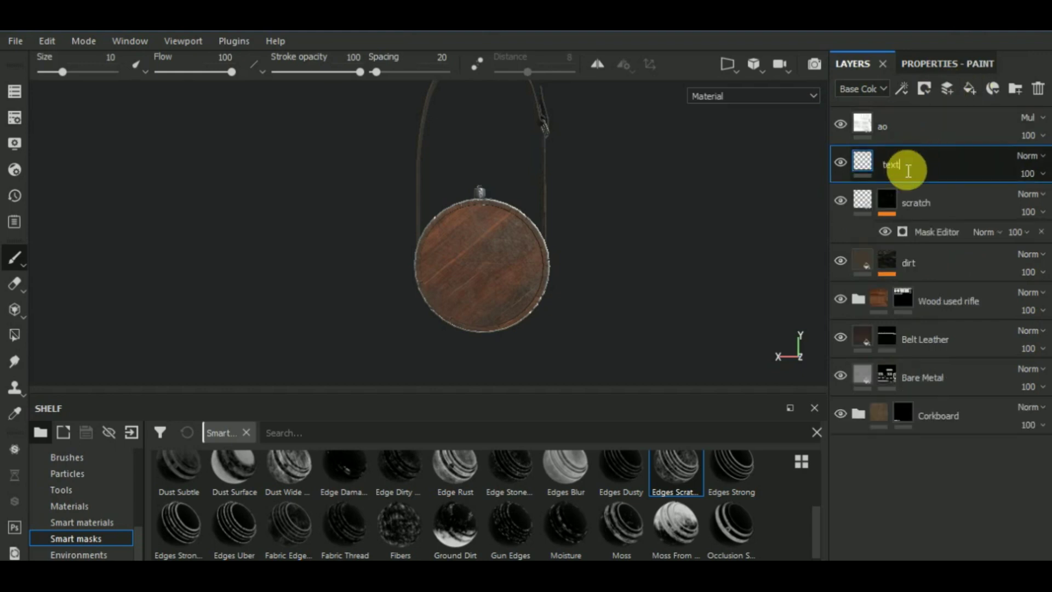
{"action": "key", "text": "Return"}
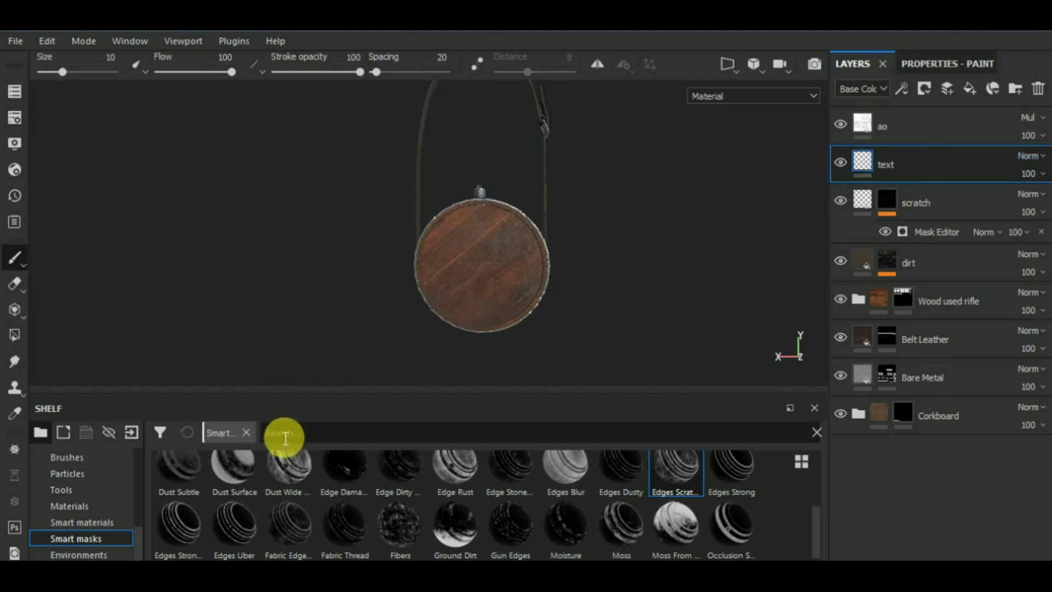
Search the alphas for text and for font, and load the Font Danci... alpha into the brush
{"action": "scroll", "coordinate": [140, 460], "scroll_direction": "up", "scroll_amount": 3}
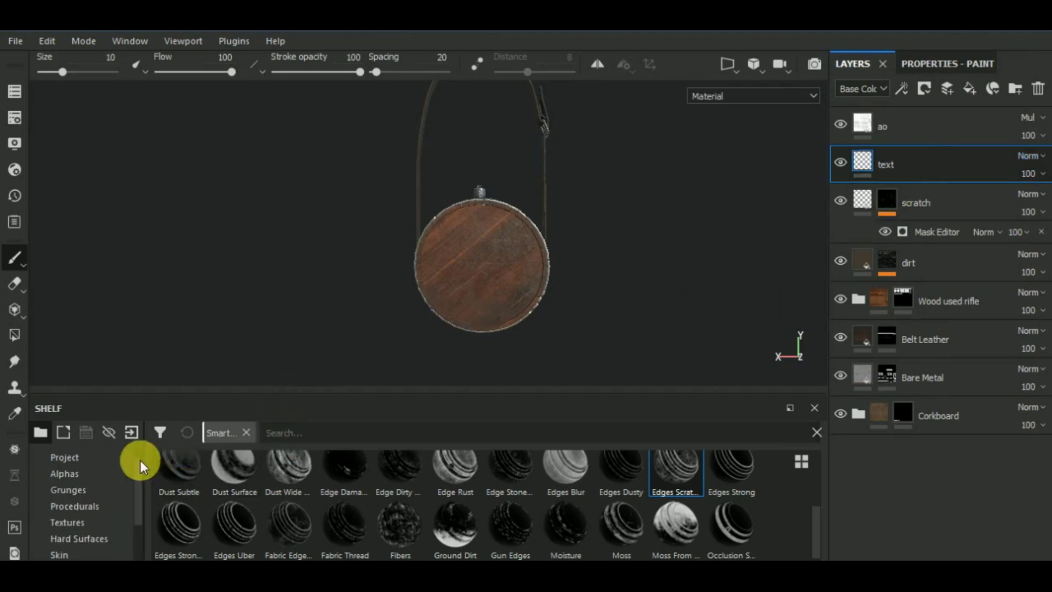
{"action": "left_click", "coordinate": [127, 467]}
{"action": "left_click", "coordinate": [324, 437]}
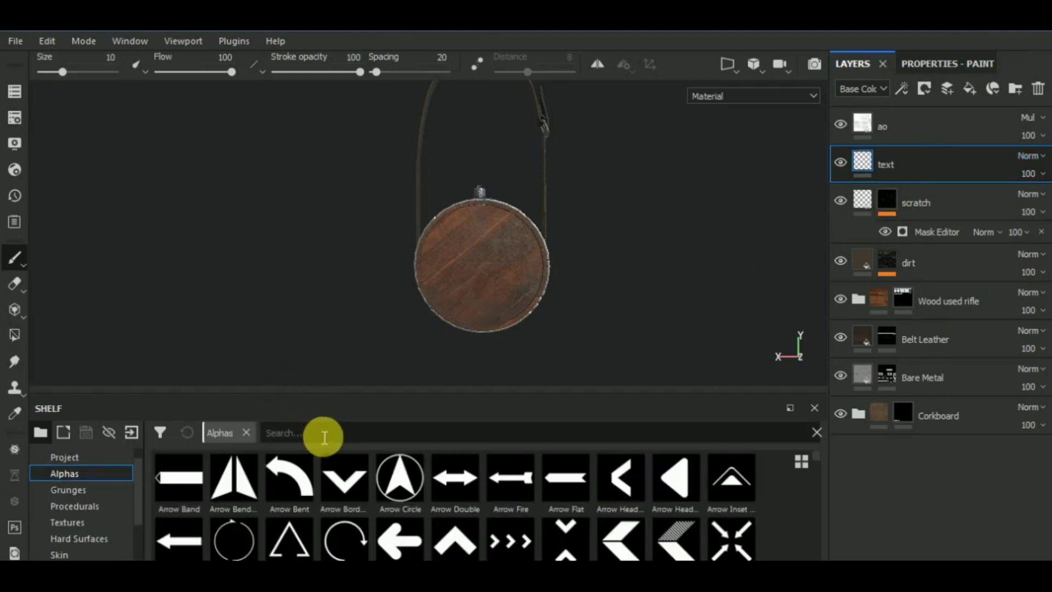
{"action": "type", "text": "text"}
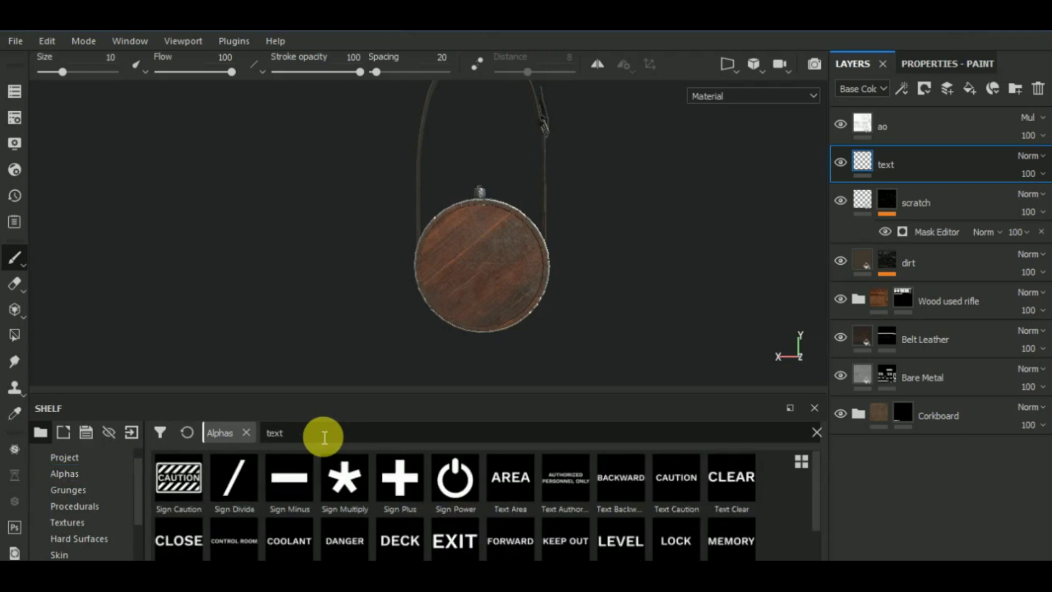
{"action": "key", "text": "BackSpace"}
{"action": "key", "text": "BackSpace"}
{"action": "key", "text": "BackSpace"}
{"action": "key", "text": "BackSpace"}
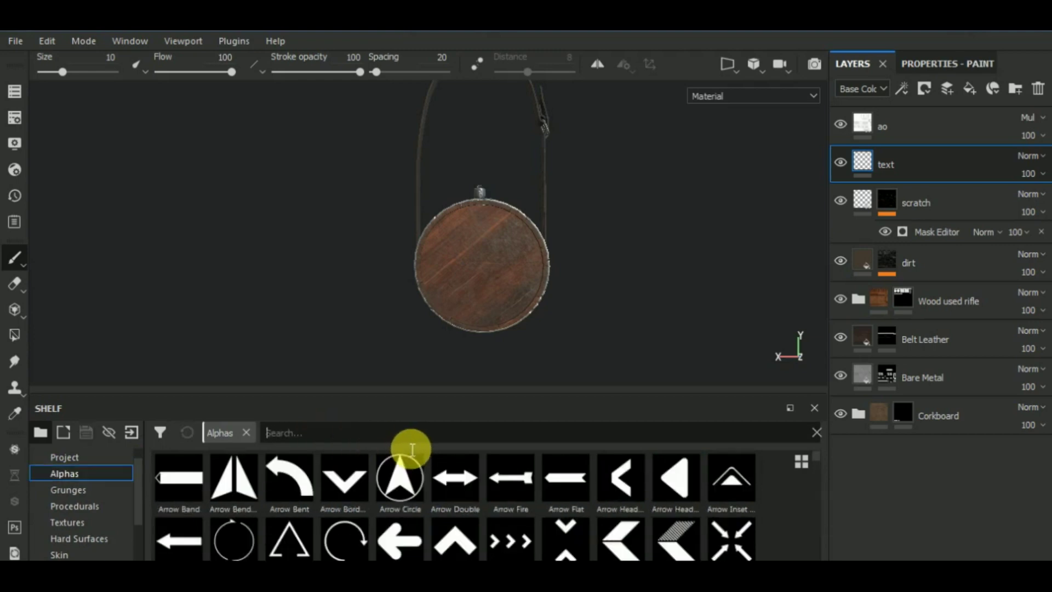
{"action": "type", "text": "font"}
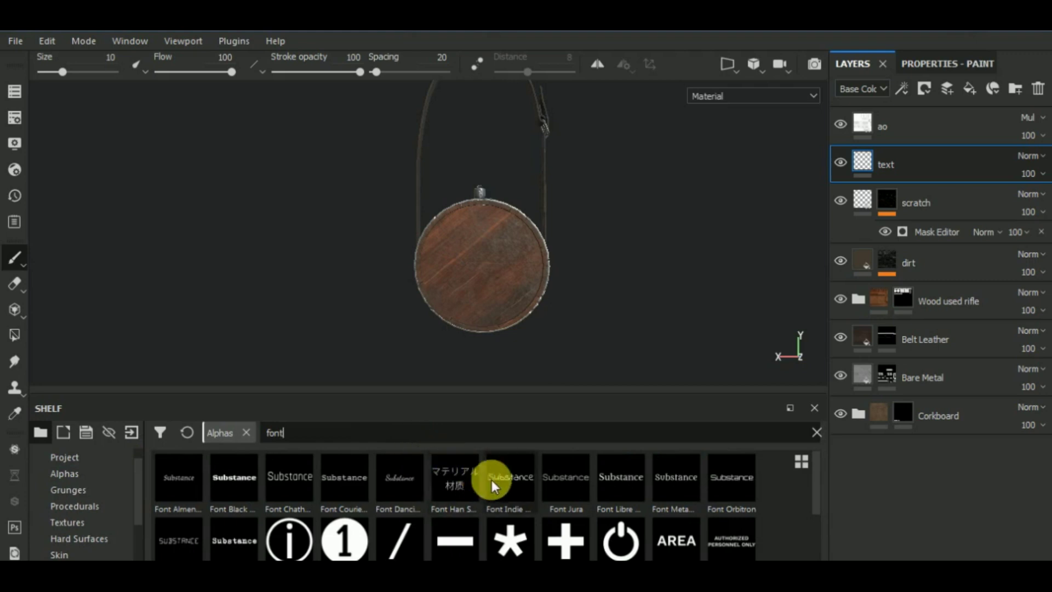
{"action": "left_click", "coordinate": [398, 481]}
Set the font alpha's type to Bold and its text to AK, with a brush size of 62.97
{"action": "left_click", "coordinate": [940, 63]}
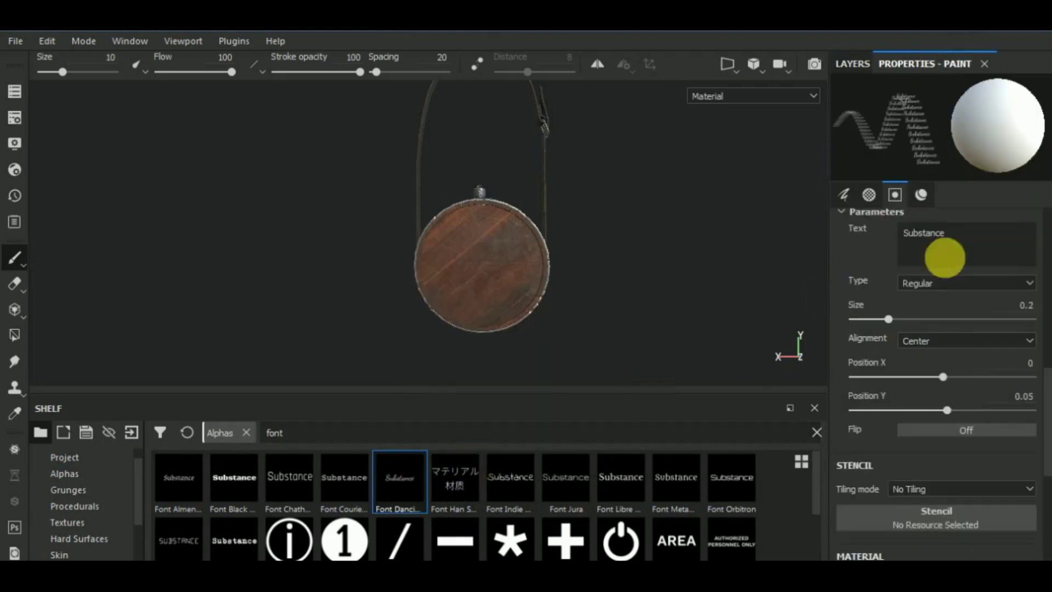
{"action": "left_click", "coordinate": [931, 286]}
{"action": "left_click", "coordinate": [927, 310]}
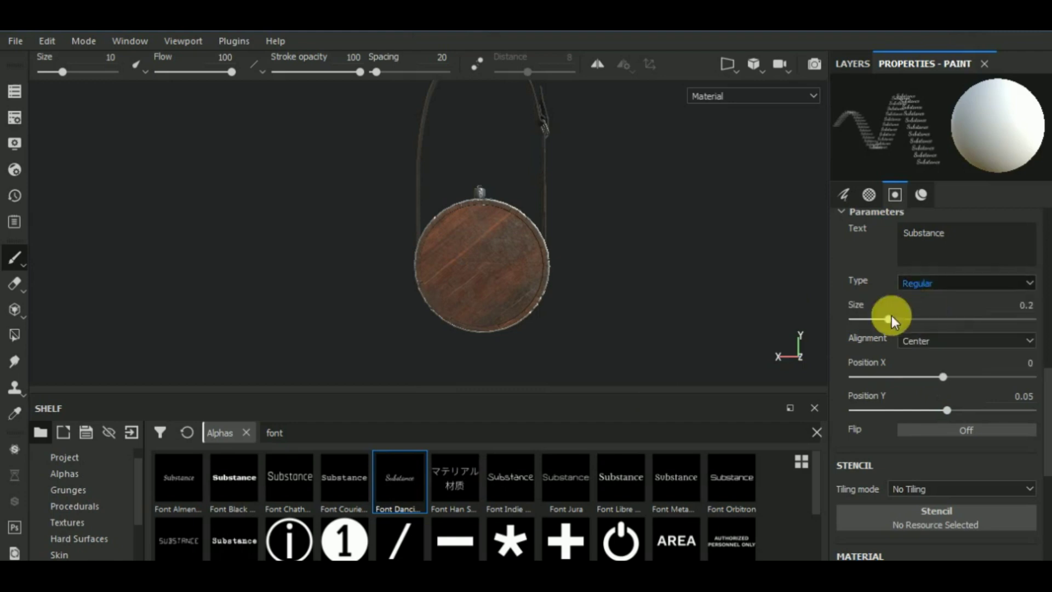
{"action": "right_click", "coordinate": [657, 277]}
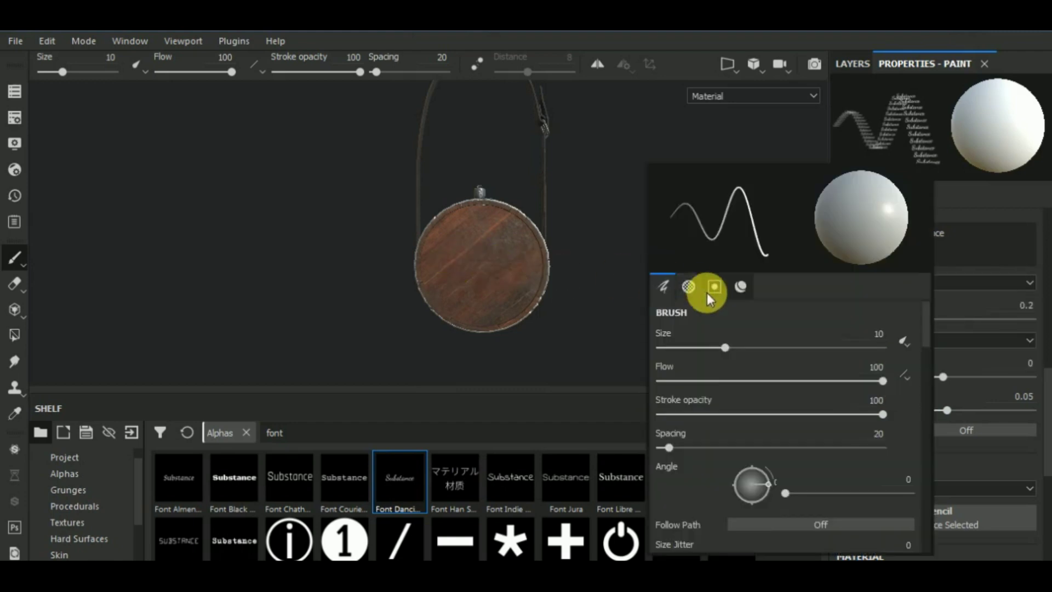
{"action": "left_click", "coordinate": [798, 348]}
{"action": "left_click_drag", "start_coordinate": [946, 263], "coordinate": [895, 245]}
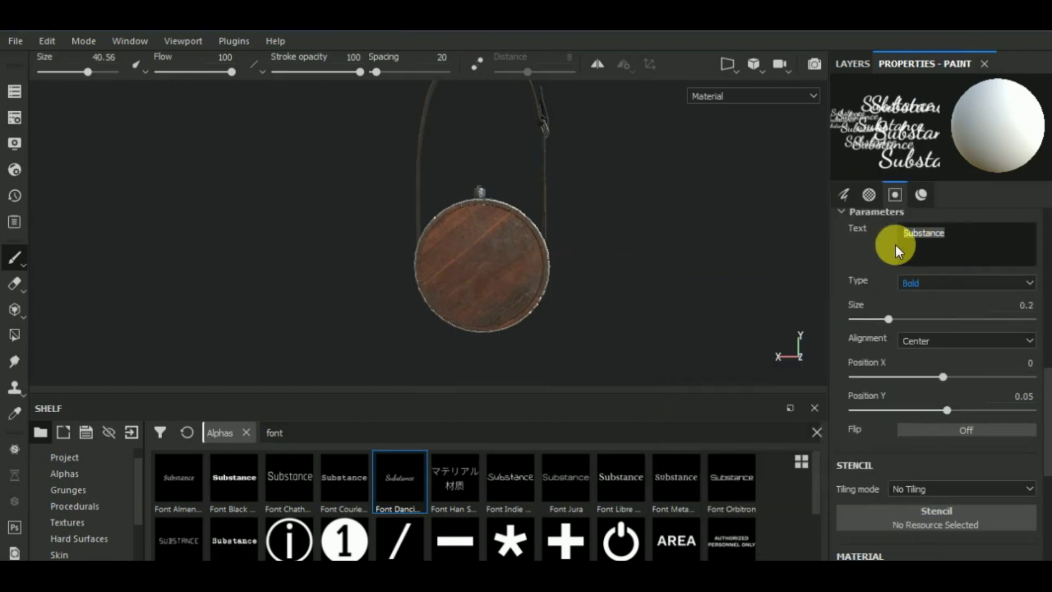
{"action": "type", "text": "AK"}
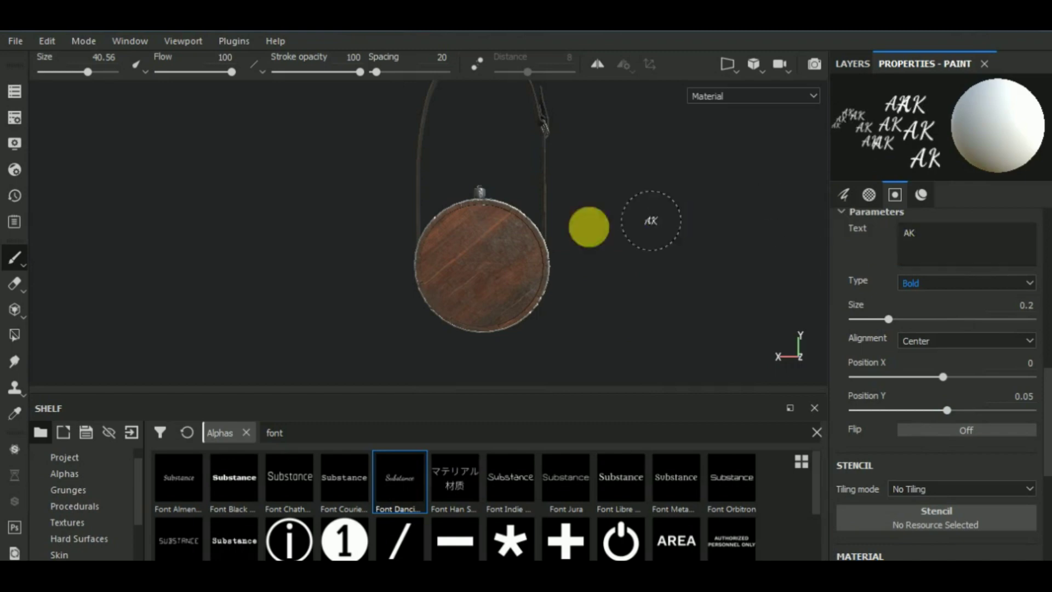
{"action": "right_click", "coordinate": [641, 258]}
{"action": "left_click_drag", "start_coordinate": [803, 345], "coordinate": [728, 343]}
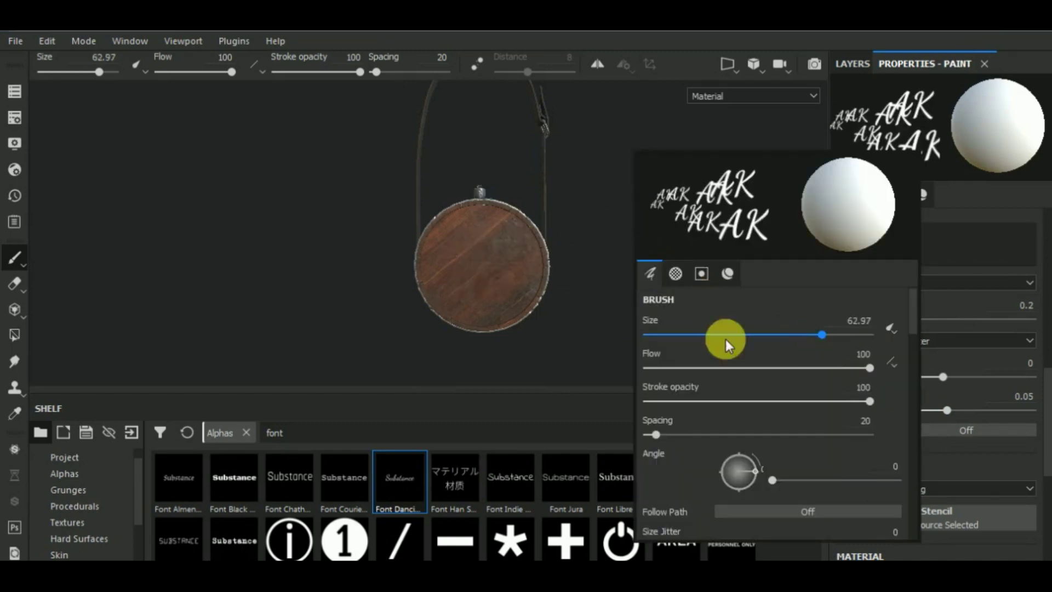
Limit the brush material to the height channel and set its height to -0.0578
{"action": "scroll", "coordinate": [940, 426], "scroll_direction": "down", "scroll_amount": 5}
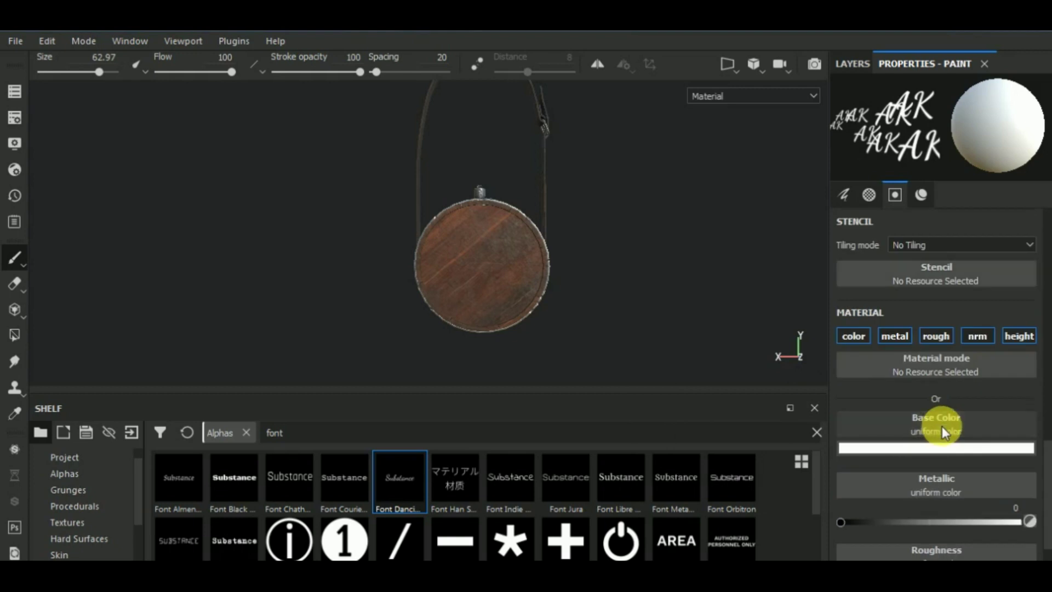
{"action": "left_click", "coordinate": [942, 336]}
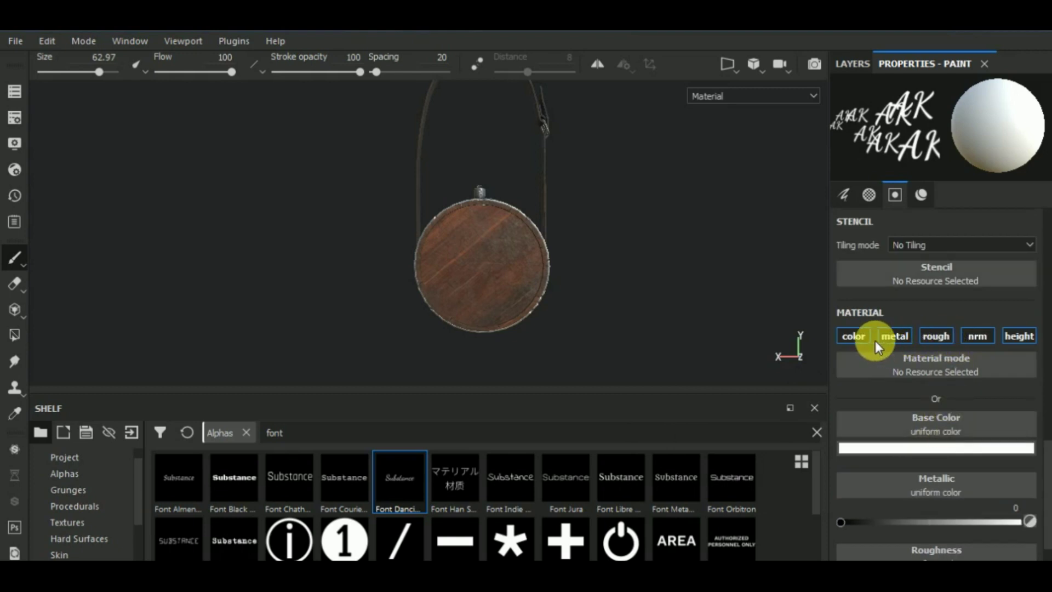
{"action": "left_click", "coordinate": [1017, 337]}
{"action": "left_click", "coordinate": [923, 461]}
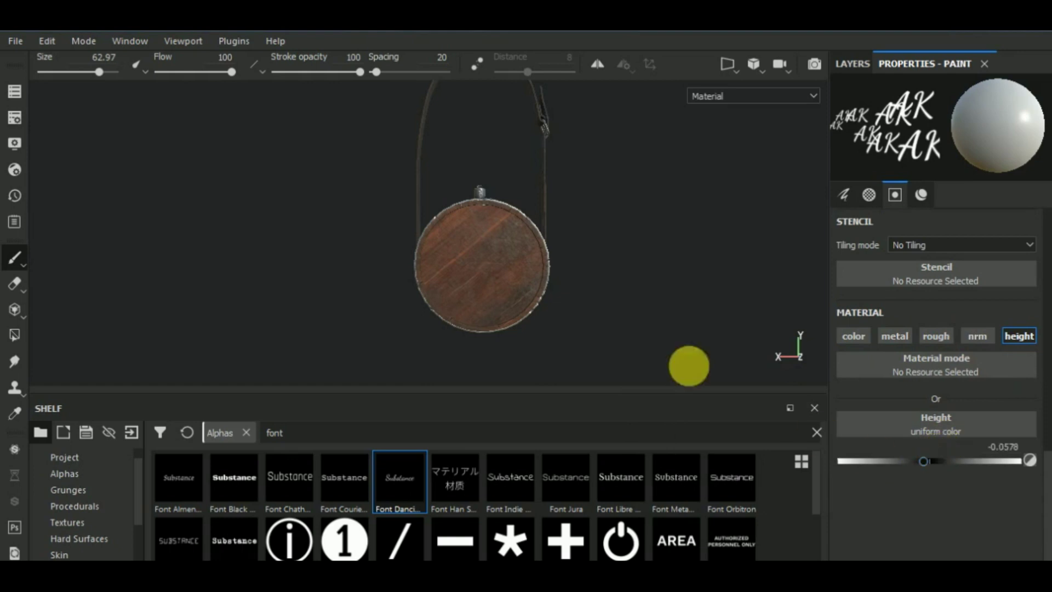
Set the brush size to 82.47 and enlarge the AK lettering within the font alpha
{"action": "right_click", "coordinate": [664, 288]}
{"action": "scroll", "coordinate": [752, 341], "scroll_direction": "down", "scroll_amount": 4}
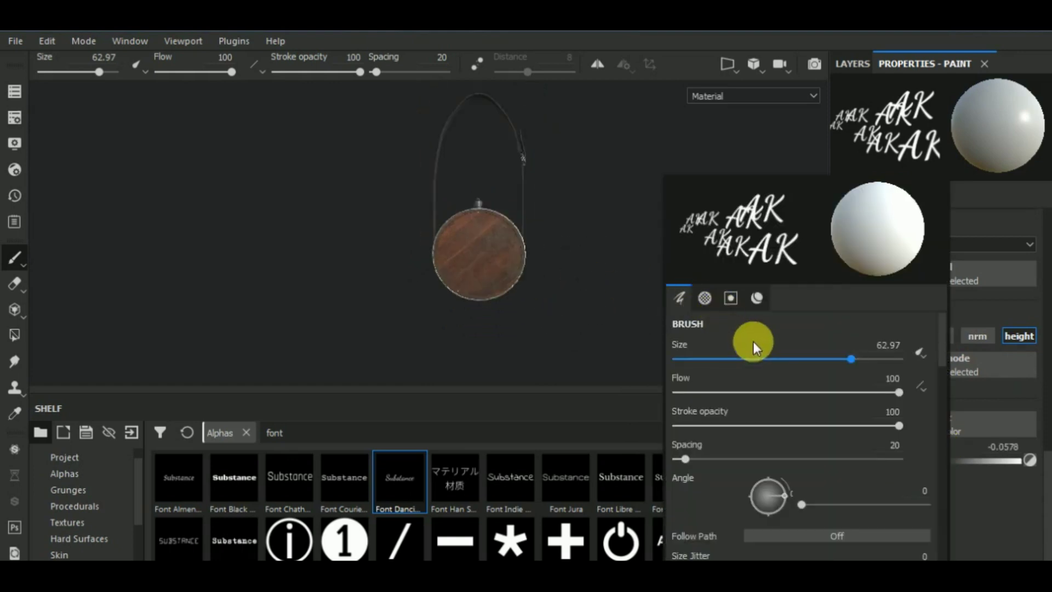
{"action": "scroll", "coordinate": [757, 350], "scroll_direction": "up", "scroll_amount": 5}
{"action": "left_click_drag", "start_coordinate": [861, 358], "coordinate": [877, 360]}
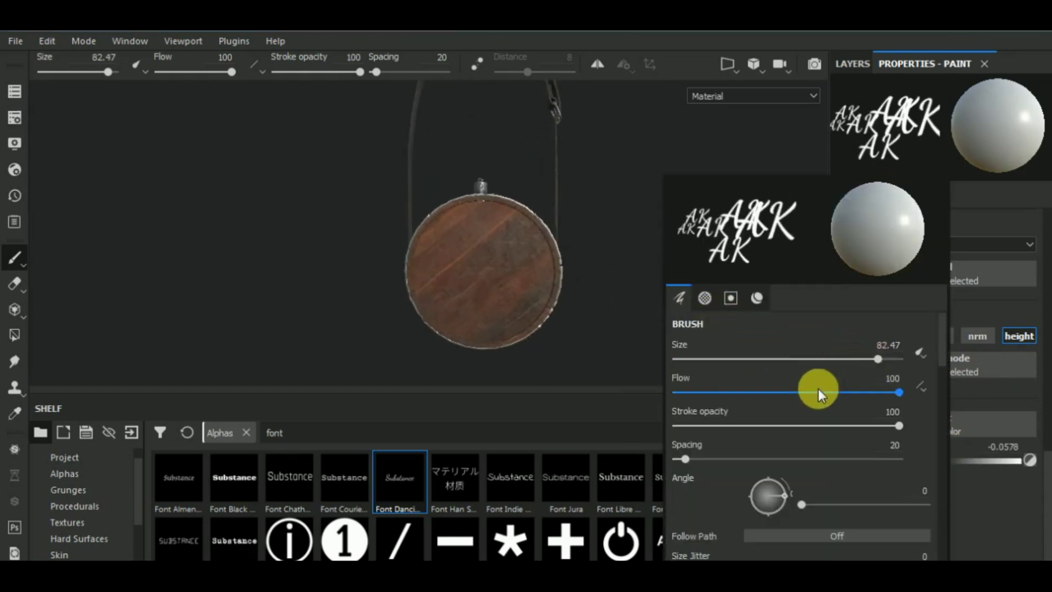
{"action": "scroll", "coordinate": [817, 426], "scroll_direction": "down", "scroll_amount": 10}
{"action": "left_click_drag", "start_coordinate": [790, 403], "coordinate": [826, 402]}
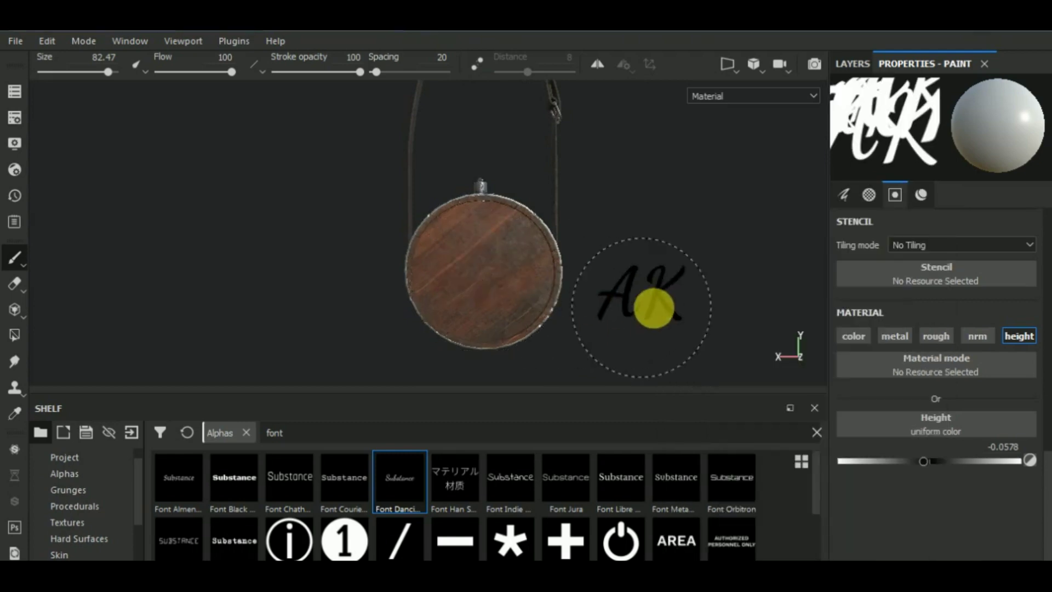
{"action": "right_click", "coordinate": [654, 308]}
{"action": "left_click", "coordinate": [791, 426]}
Set the brush height to -0.1378 and stamp the AK lettering in the centre of the flask's wooden face
{"action": "left_click", "coordinate": [479, 277]}
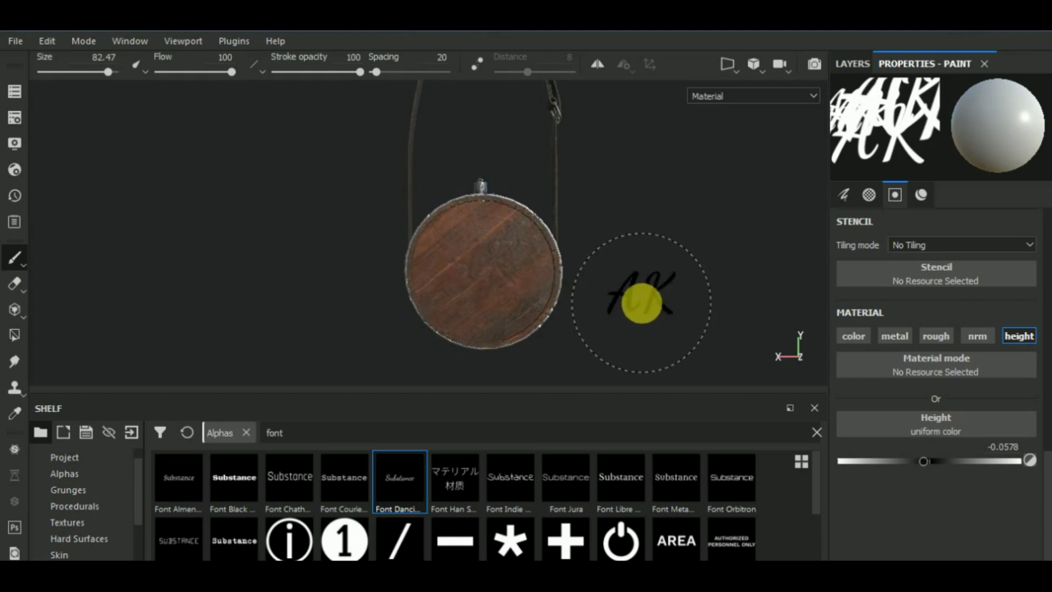
{"action": "left_click", "coordinate": [916, 459]}
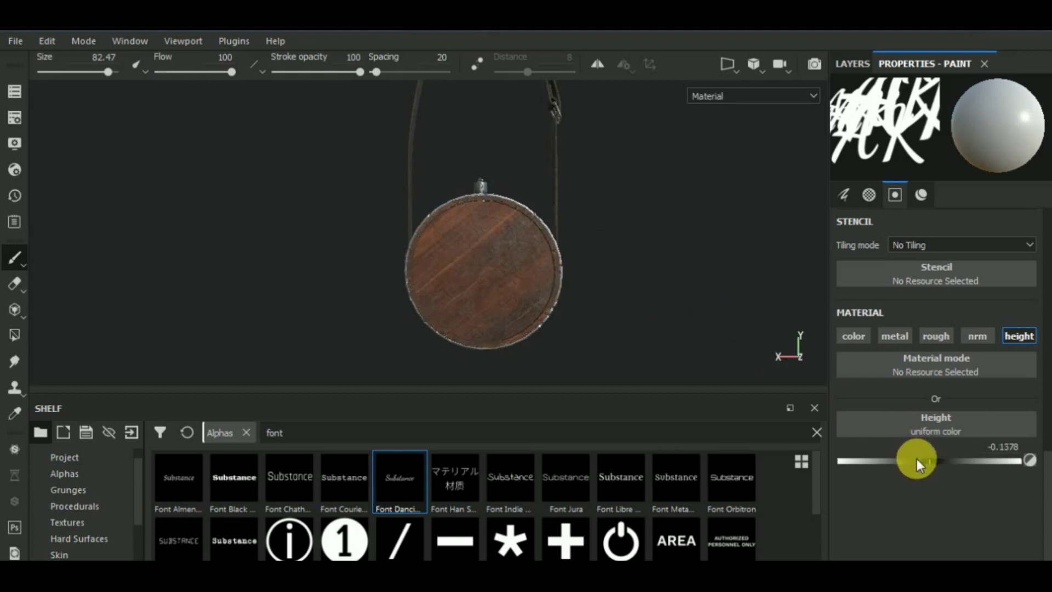
{"action": "key", "text": "p"}
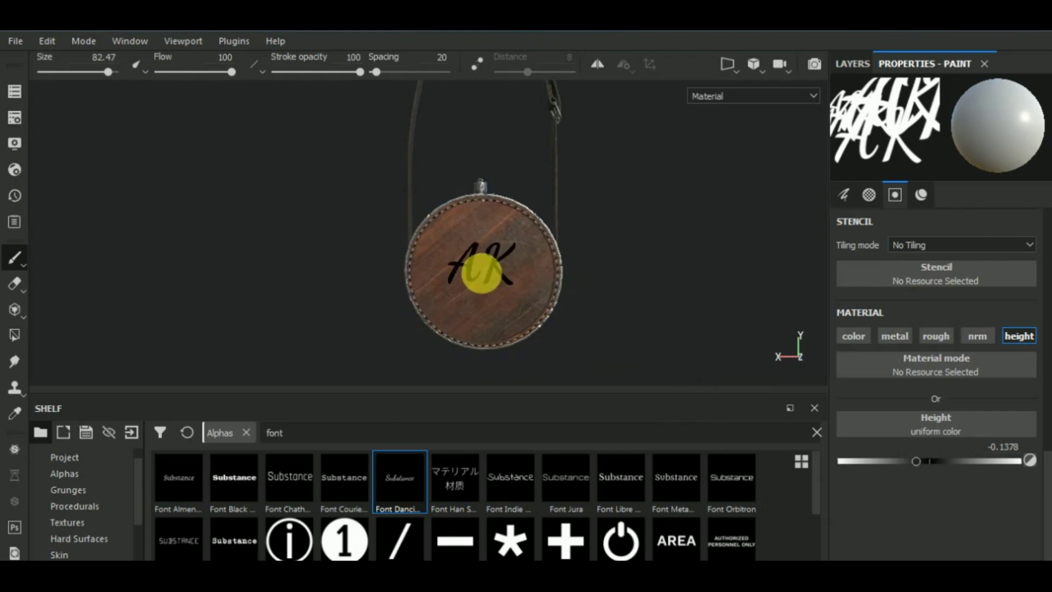
{"action": "left_click", "coordinate": [482, 272]}
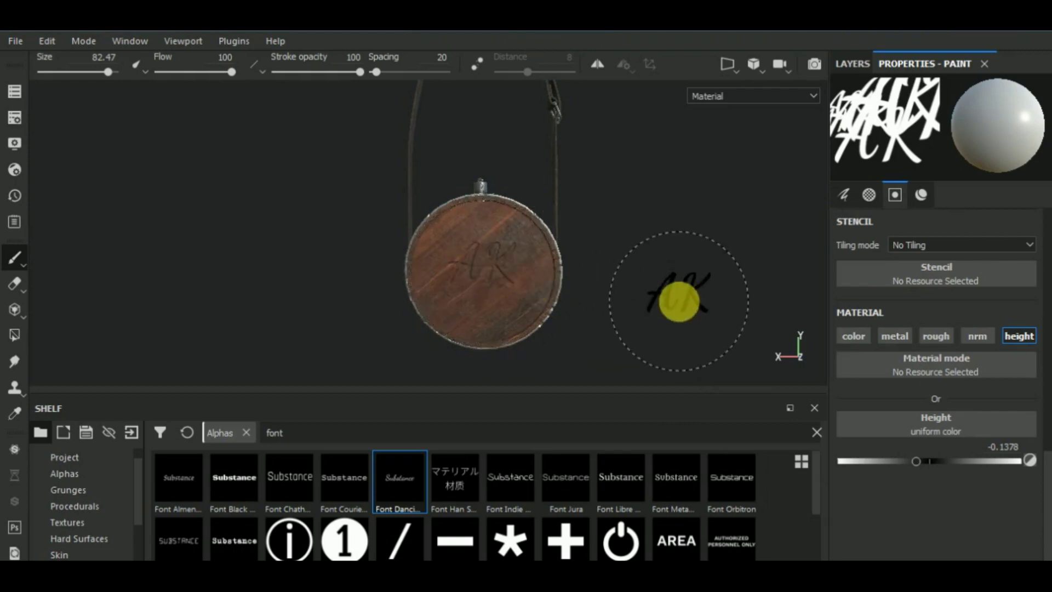
{"action": "left_click_drag", "start_coordinate": [679, 293], "coordinate": [737, 297], "text": "alt"}
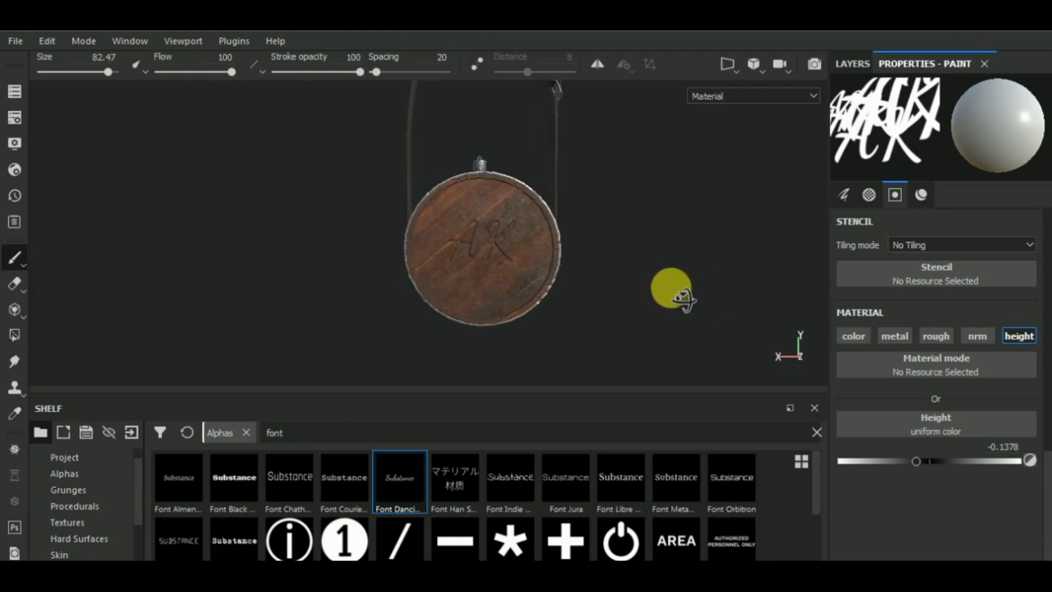
{"action": "scroll", "coordinate": [512, 242], "scroll_direction": "up", "scroll_amount": 4}
{"action": "scroll", "coordinate": [652, 299], "scroll_direction": "down", "scroll_amount": 4}
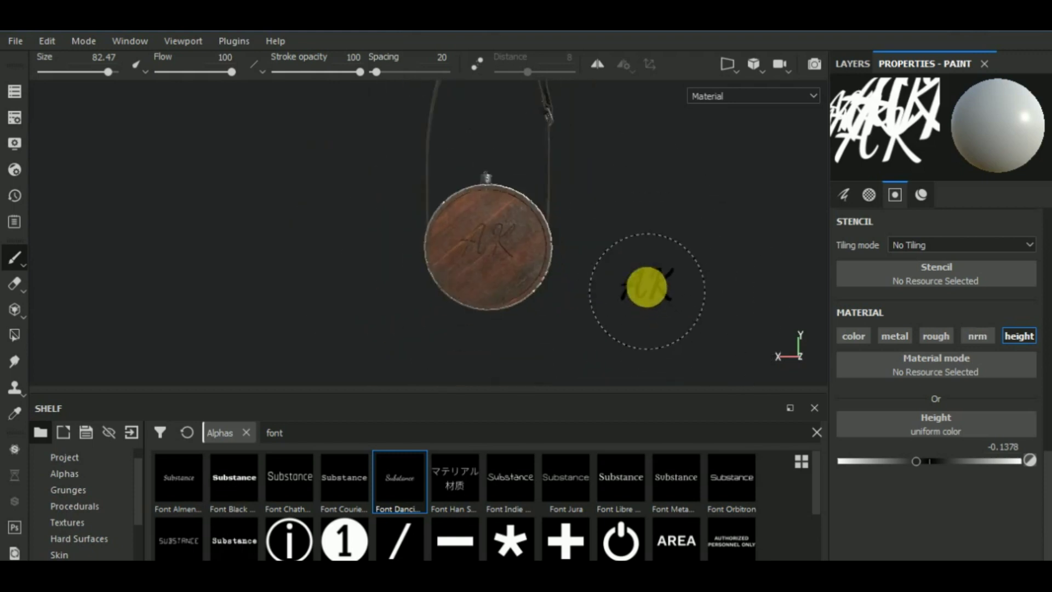
{"action": "mouse_move", "coordinate": [682, 281]}
{"action": "middle_mouse_down", "text": "alt"}
{"action": "mouse_move", "coordinate": [665, 277]}
{"action": "mouse_move", "coordinate": [672, 284]}
{"action": "middle_mouse_up", "text": "alt"}
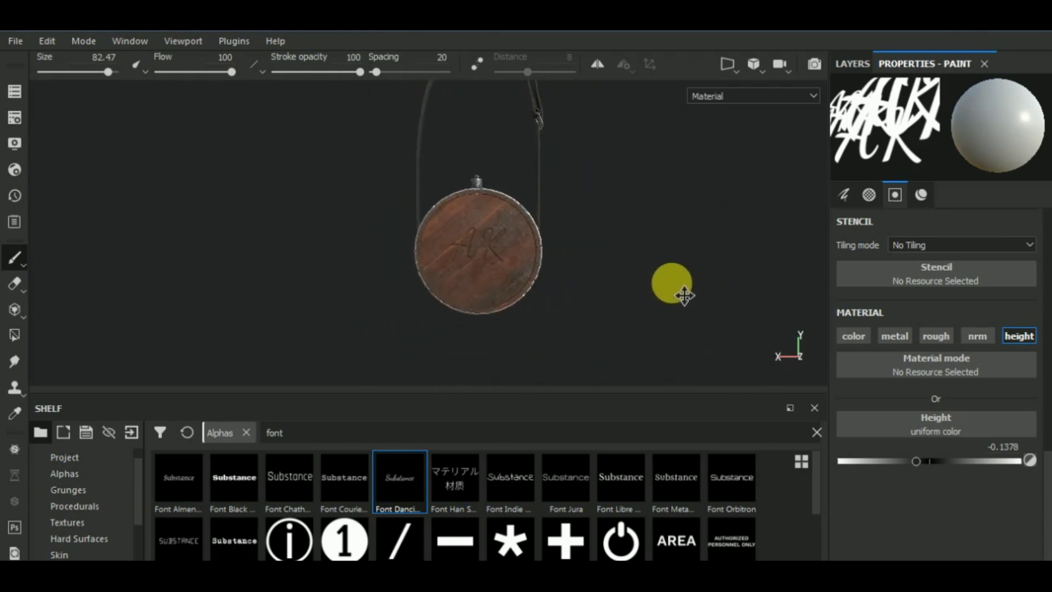
Search the alphas for CIRCLE and load the Shape Border Circle alpha into the brush
{"action": "left_click_drag", "start_coordinate": [346, 434], "coordinate": [265, 423]}
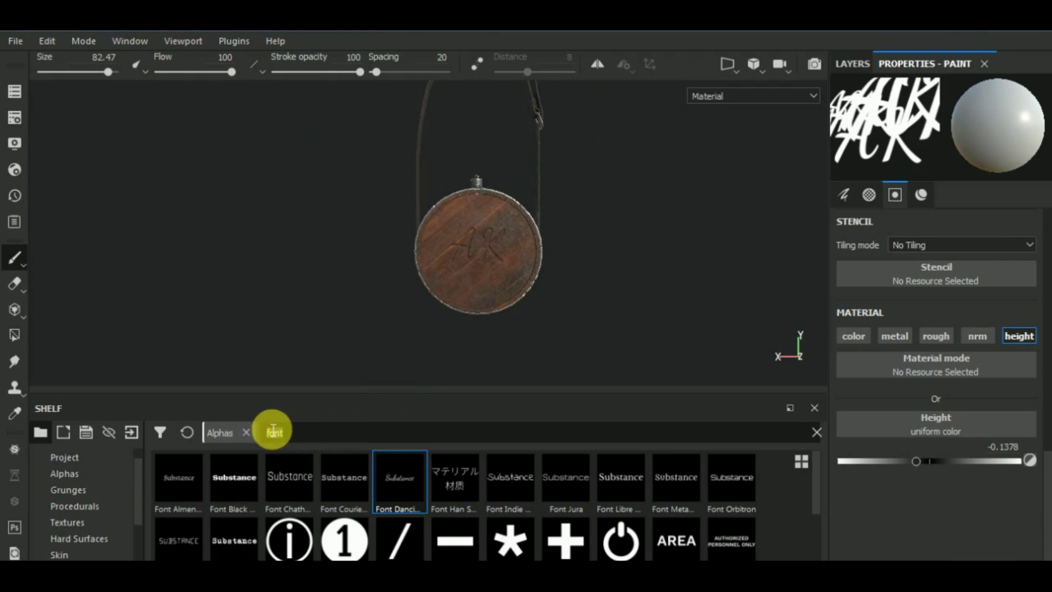
{"action": "type", "text": "CIRCLE"}
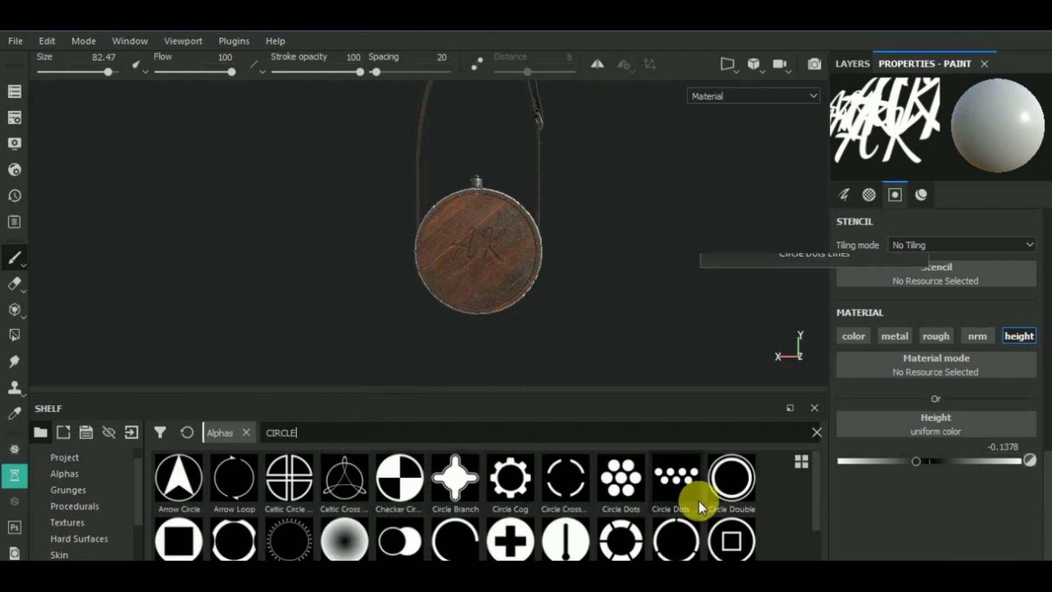
{"action": "mouse_move", "coordinate": [698, 500]}
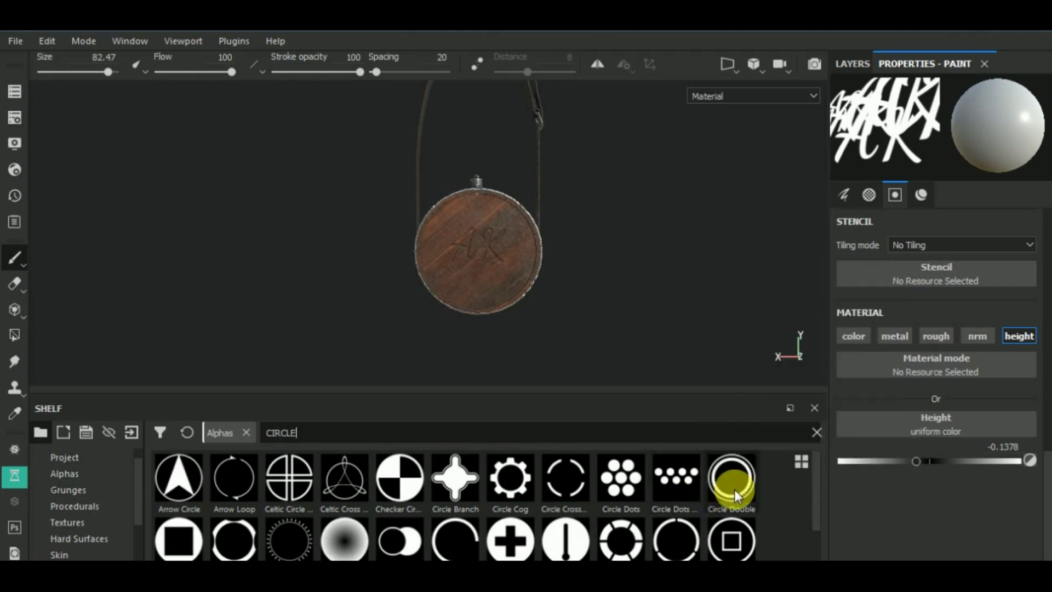
{"action": "scroll", "coordinate": [394, 452], "scroll_direction": "down", "scroll_amount": 3}
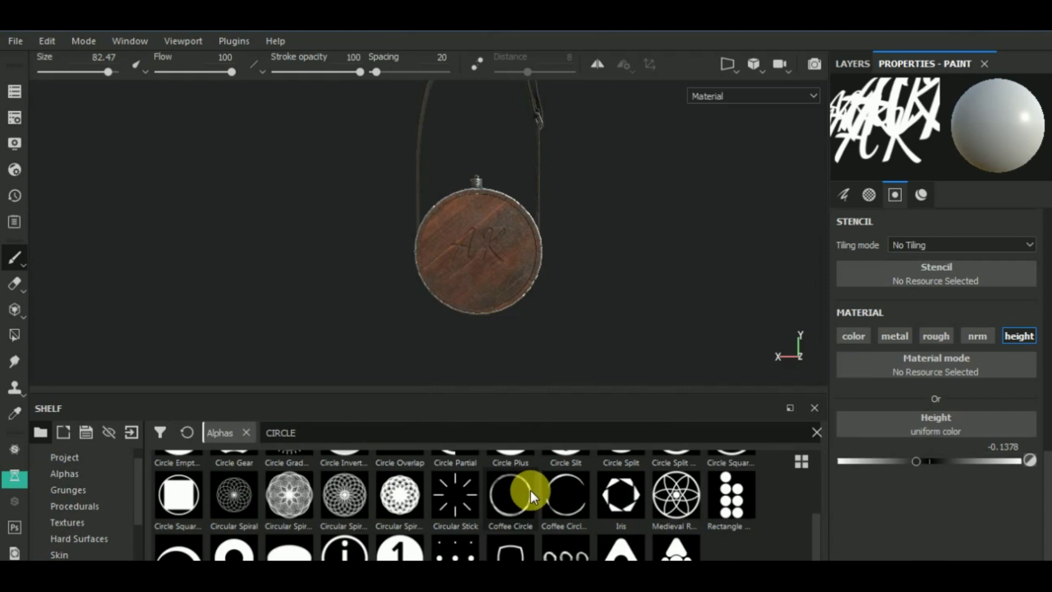
{"action": "left_click", "coordinate": [239, 550]}
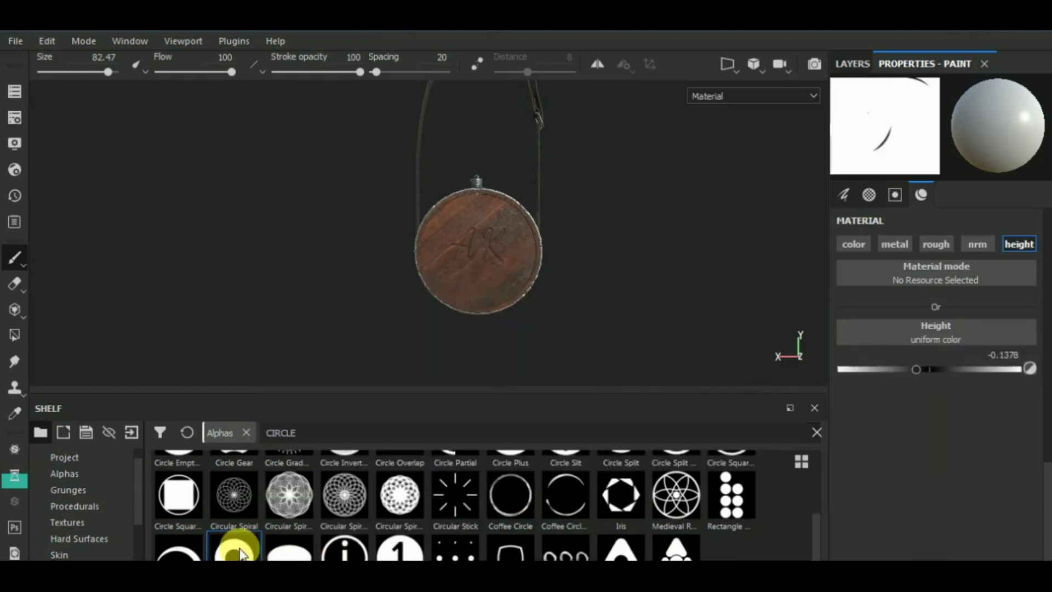
Set the circle alpha's border width to 0.01 and save the project
{"action": "scroll", "coordinate": [898, 314], "scroll_direction": "up", "scroll_amount": 4}
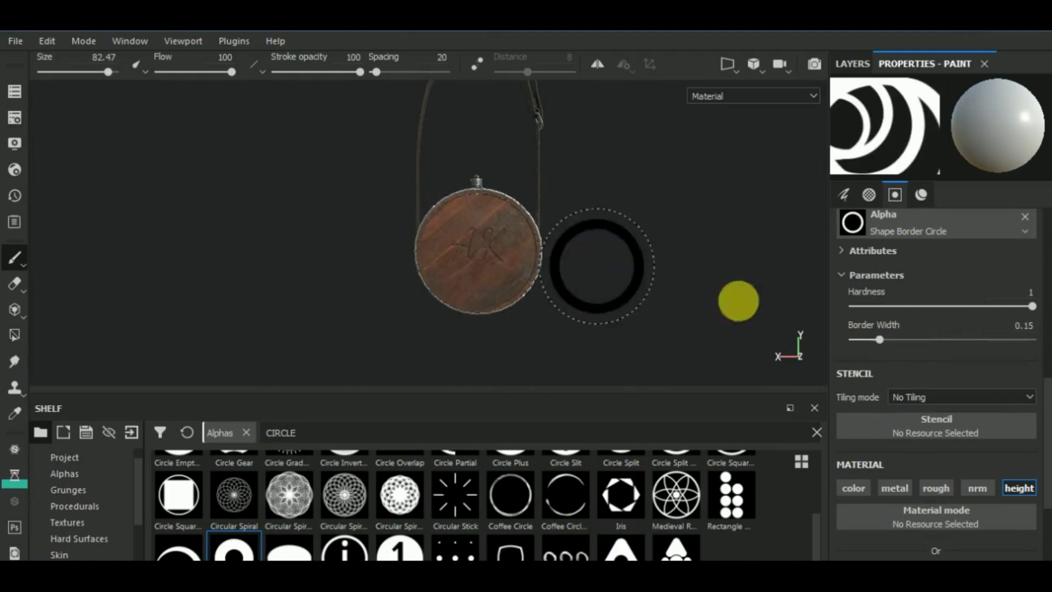
{"action": "left_click_drag", "start_coordinate": [862, 339], "coordinate": [855, 336]}
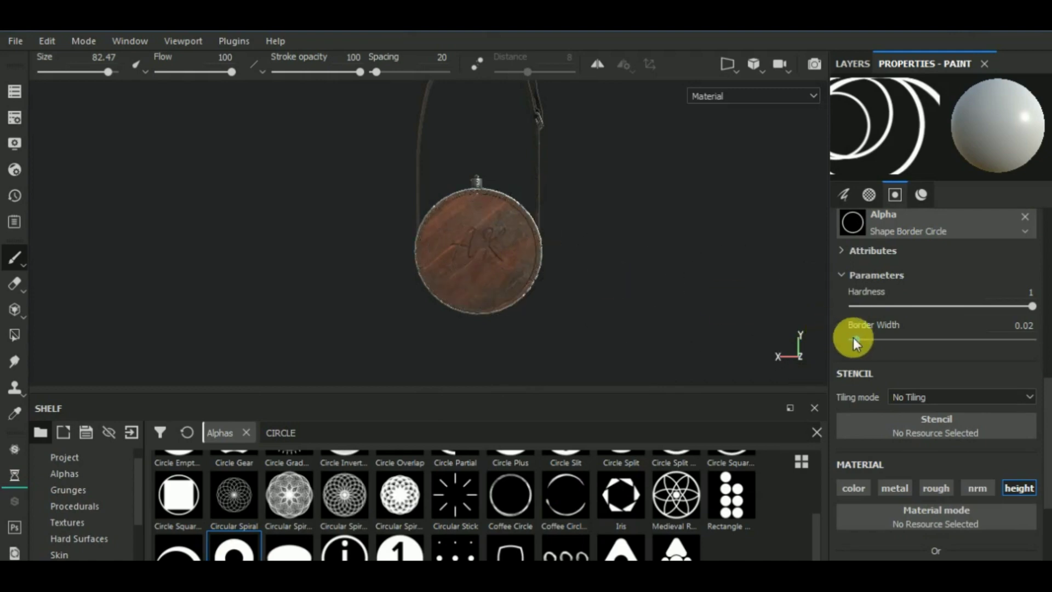
{"action": "left_click", "coordinate": [853, 339]}
{"action": "key", "text": "ctrl+s"}
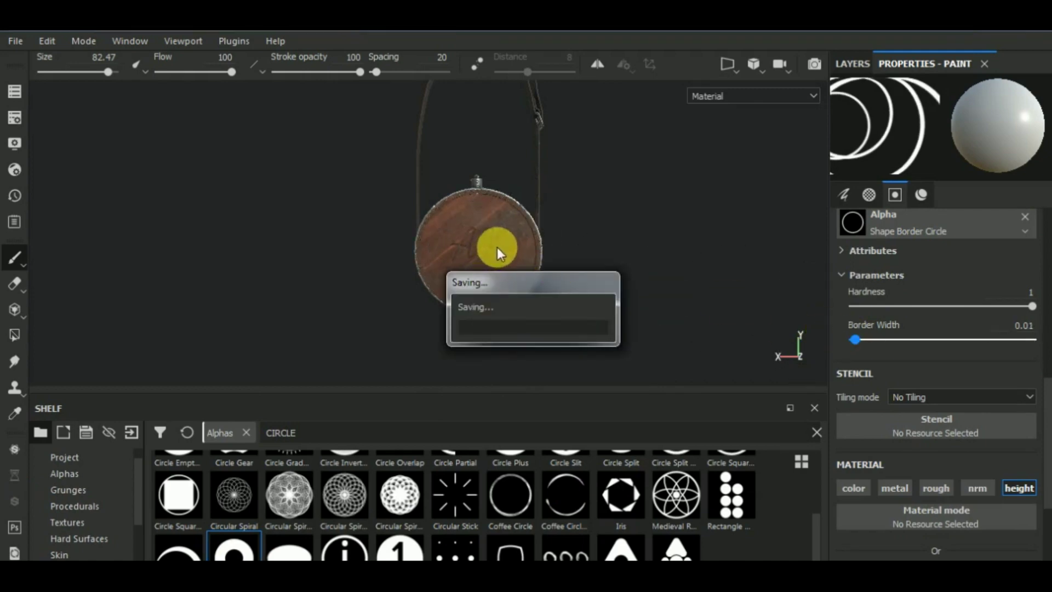
Set the brush height to 0.1022 and stamp the circle border around the AK lettering on the wooden face
{"action": "left_click", "coordinate": [478, 251]}
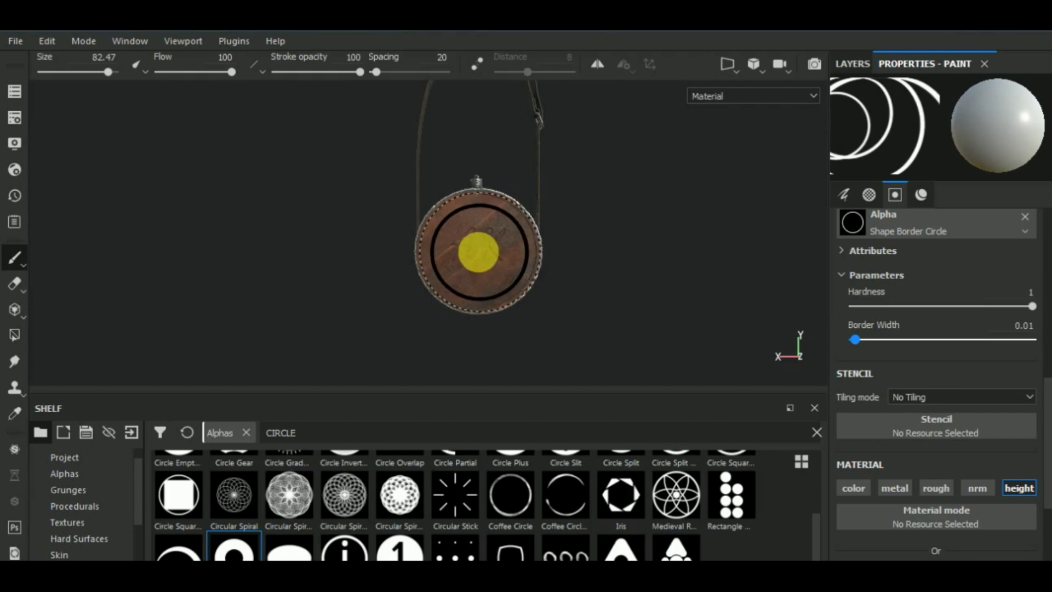
{"action": "scroll", "coordinate": [478, 252], "scroll_direction": "up", "scroll_amount": 4}
{"action": "scroll", "coordinate": [954, 485], "scroll_direction": "down", "scroll_amount": 5}
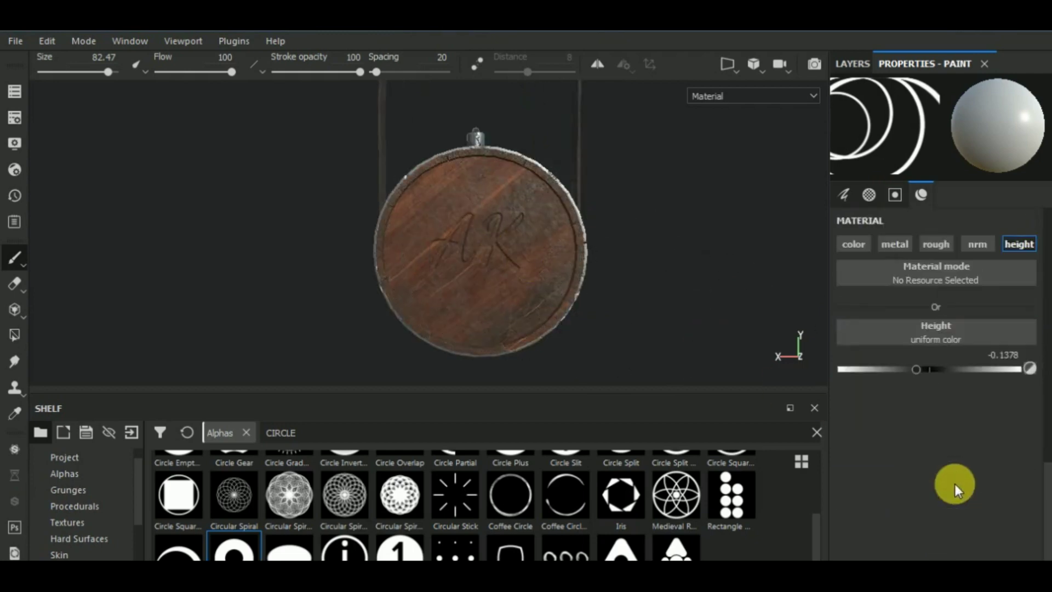
{"action": "left_click", "coordinate": [938, 370]}
{"action": "left_click", "coordinate": [479, 252]}
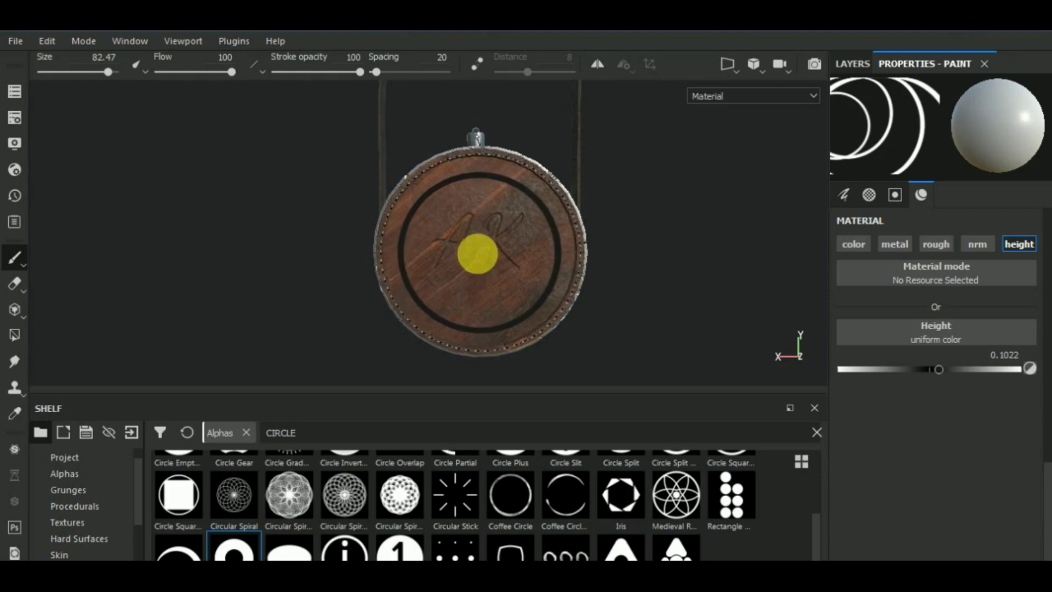
{"action": "left_click", "coordinate": [475, 253]}
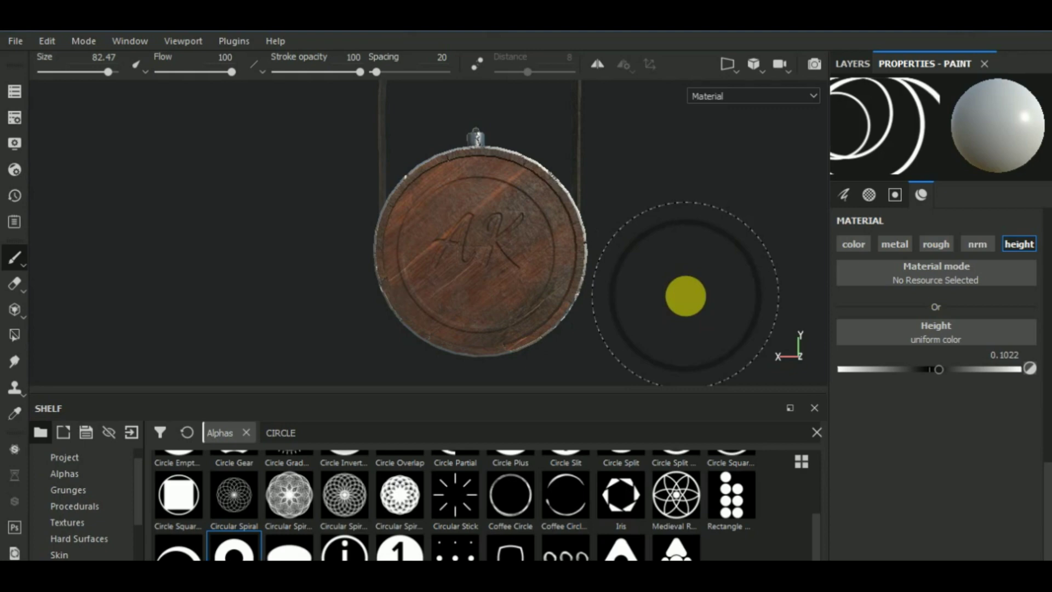
Undo the circle border and AK lettering stamps on the wooden face
{"action": "key", "text": "ctrl+z"}
{"action": "key", "text": "ctrl+z"}
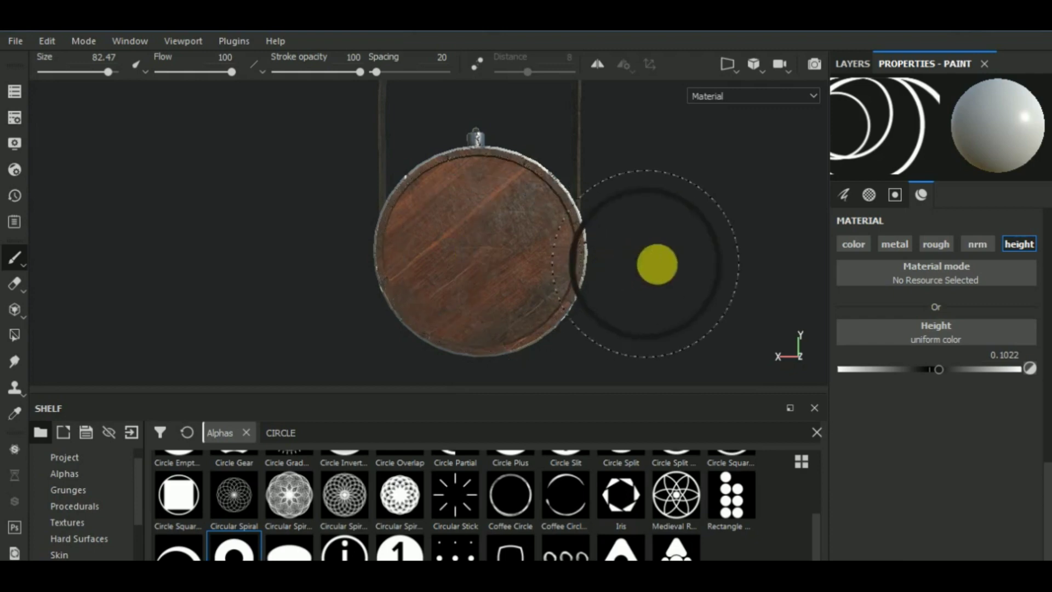
Set the brush size to 79.29 and stamp the circle border in the centre of the flask's wooden face
{"action": "right_click", "coordinate": [655, 264]}
{"action": "scroll", "coordinate": [746, 362], "scroll_direction": "down", "scroll_amount": 3}
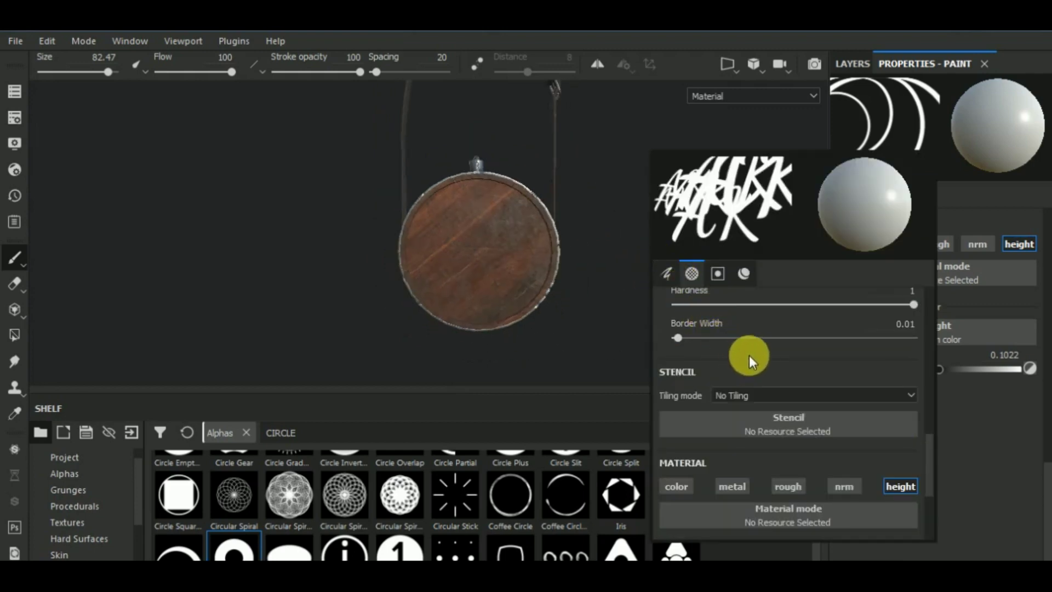
{"action": "scroll", "coordinate": [928, 440], "scroll_direction": "up", "scroll_amount": 10}
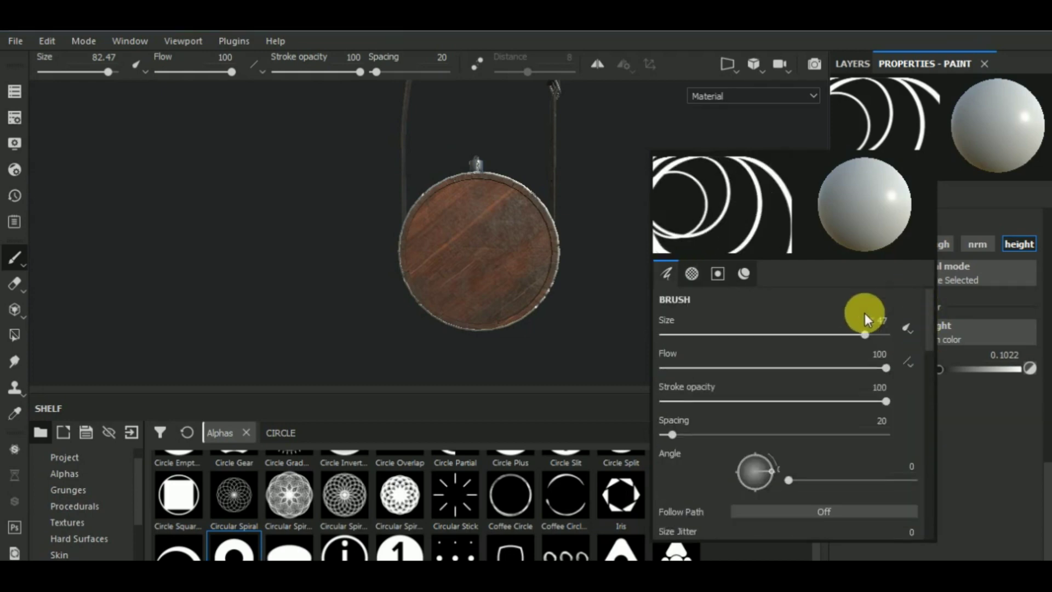
{"action": "left_click_drag", "start_coordinate": [853, 337], "coordinate": [847, 337]}
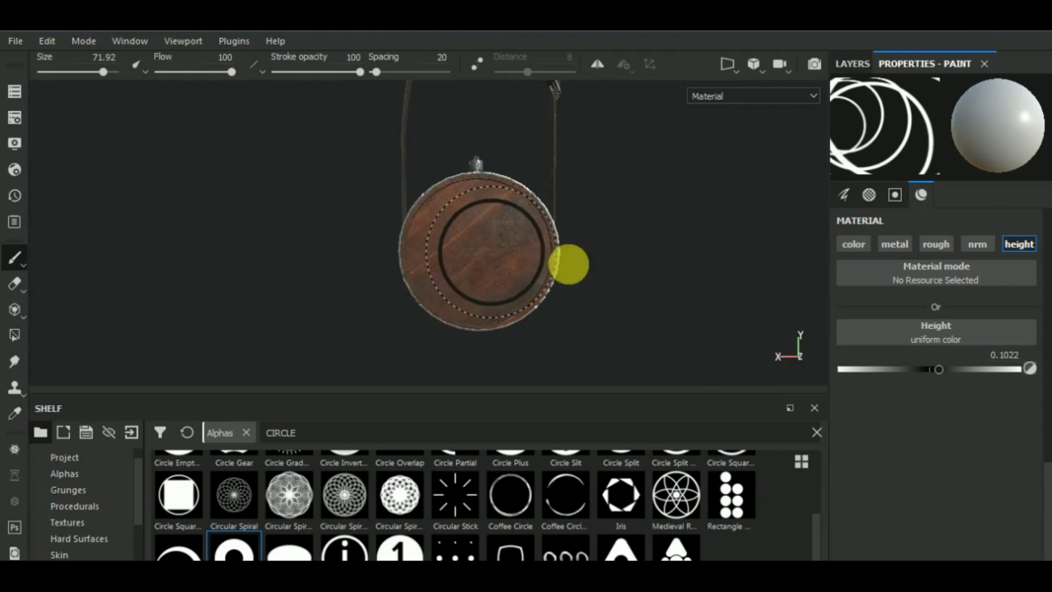
{"action": "right_click", "coordinate": [628, 278]}
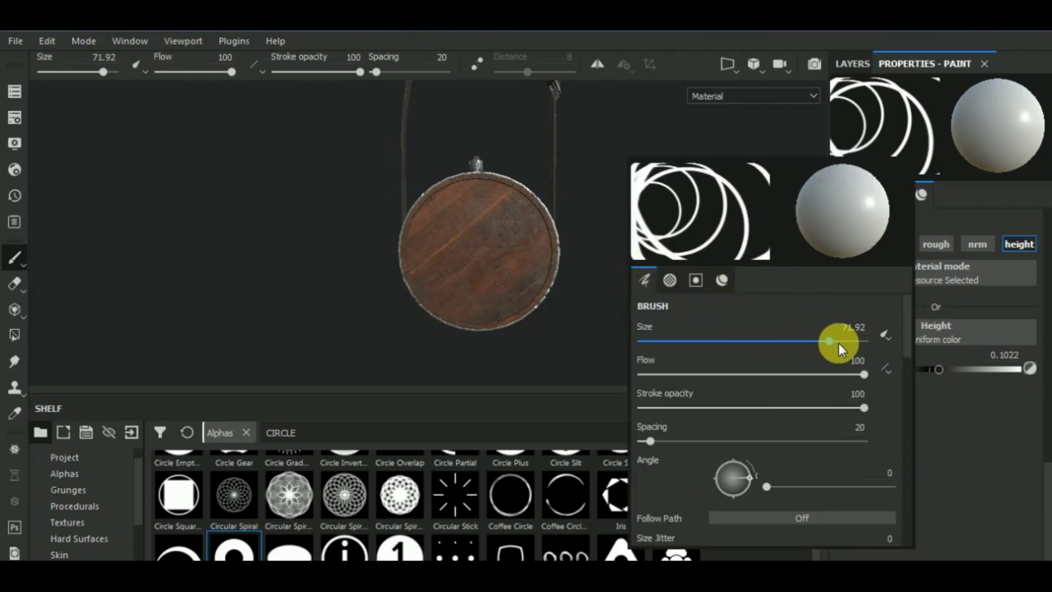
{"action": "left_click_drag", "start_coordinate": [838, 343], "coordinate": [851, 341]}
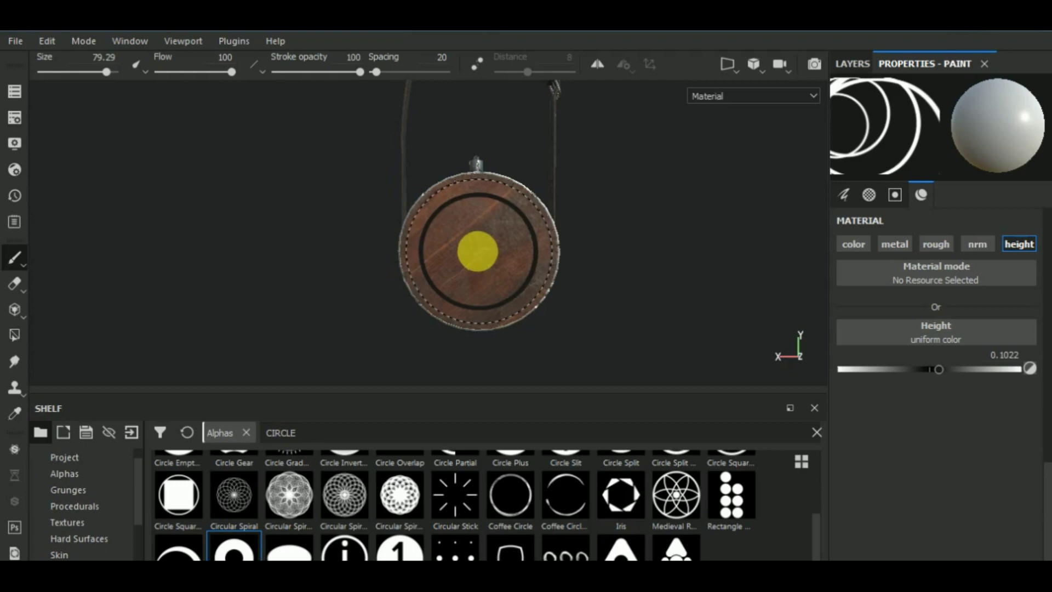
{"action": "left_click", "coordinate": [477, 251]}
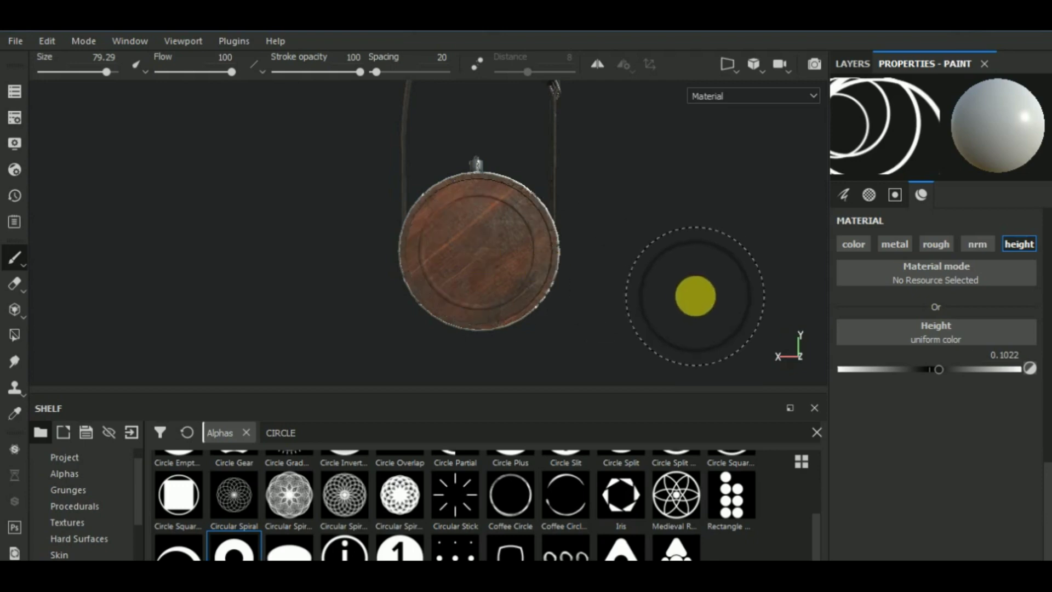
Search the alphas for FONT and load the Font Dancing Script alpha into the brush
{"action": "middle_click_drag", "start_coordinate": [695, 296], "coordinate": [699, 278], "text": "alt"}
{"action": "double_click", "coordinate": [270, 438]}
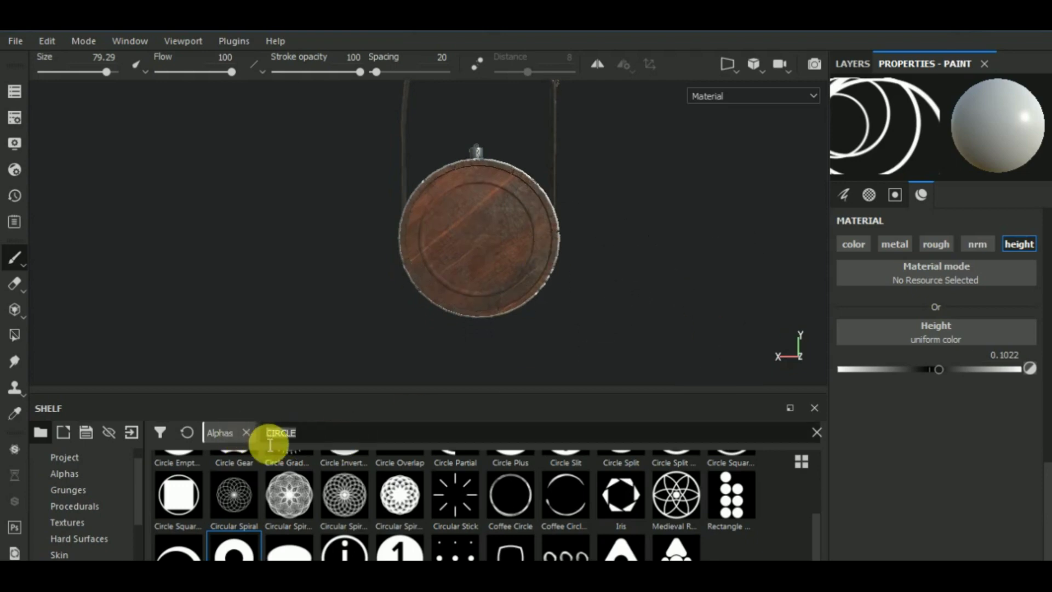
{"action": "type", "text": "FONT"}
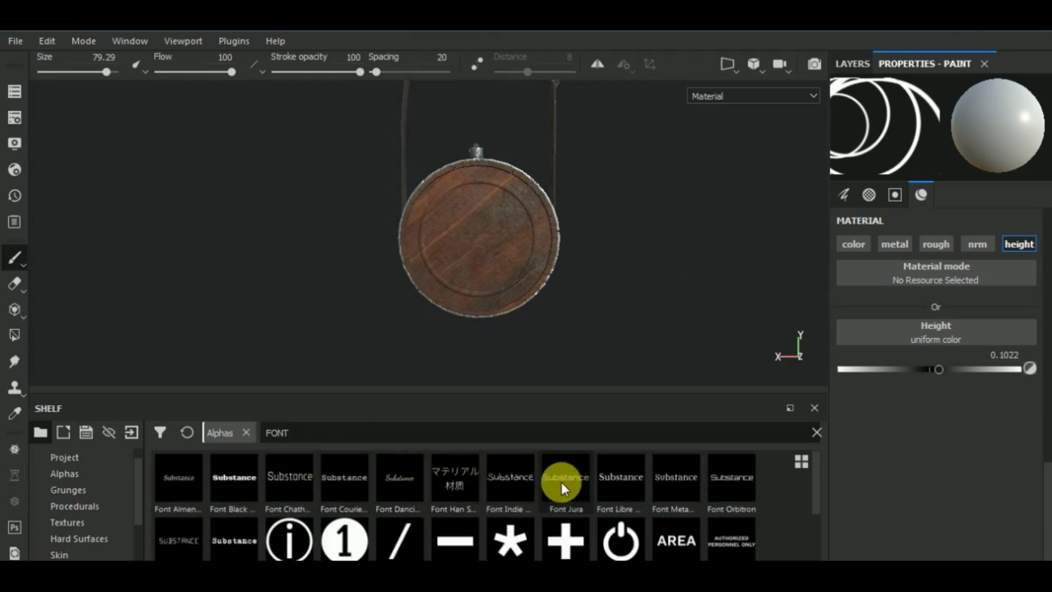
{"action": "left_click", "coordinate": [403, 481]}
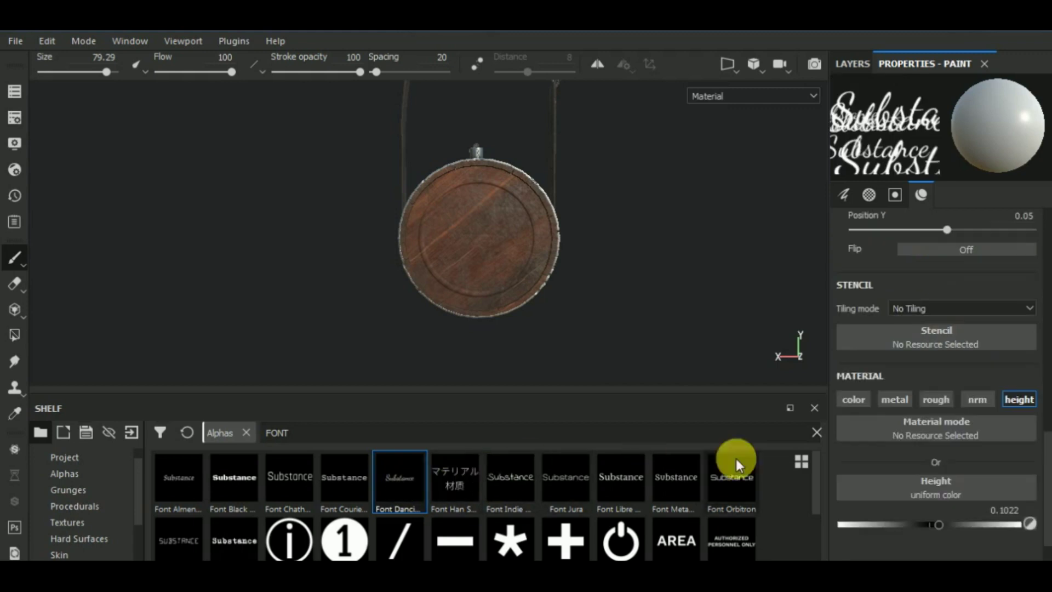
Set the font alpha's type to Bold and its text to AK
{"action": "scroll", "coordinate": [968, 390], "scroll_direction": "up", "scroll_amount": 6}
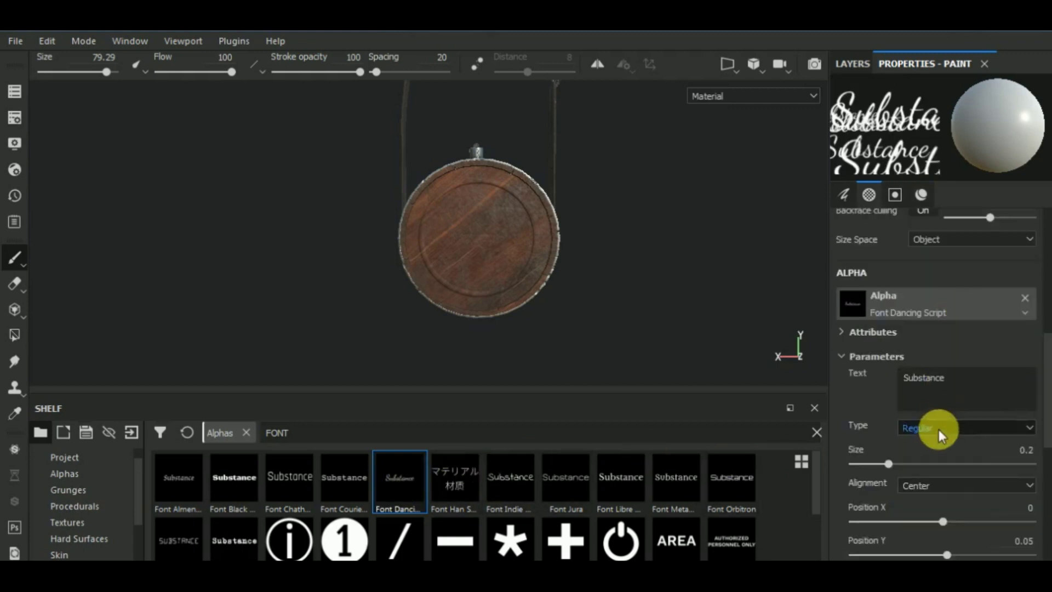
{"action": "left_click", "coordinate": [941, 428]}
{"action": "left_click", "coordinate": [934, 451]}
{"action": "left_click", "coordinate": [899, 393]}
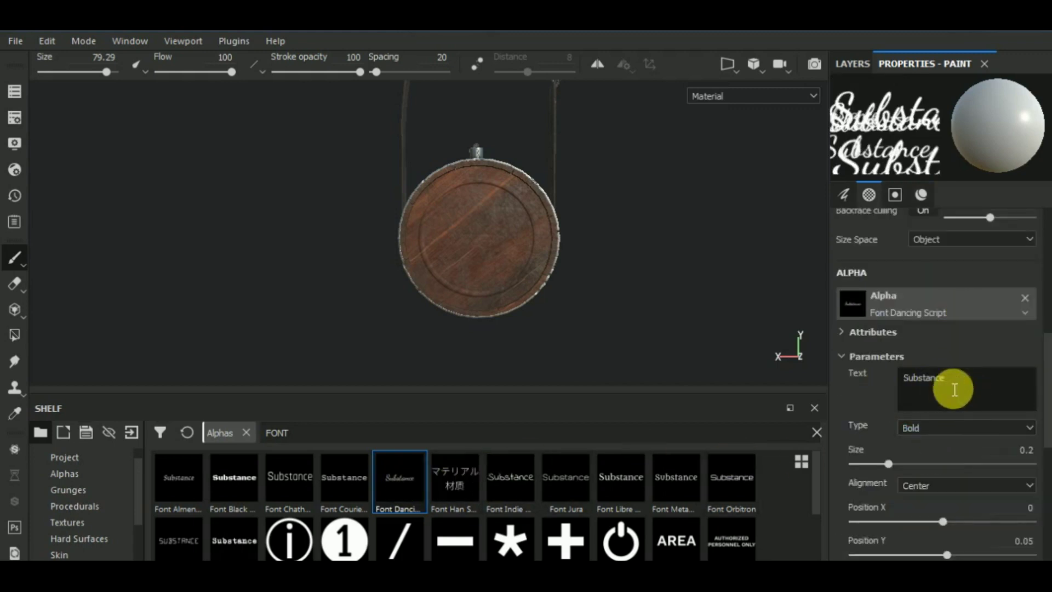
{"action": "left_click_drag", "start_coordinate": [950, 387], "coordinate": [876, 380]}
{"action": "type", "text": "AK"}
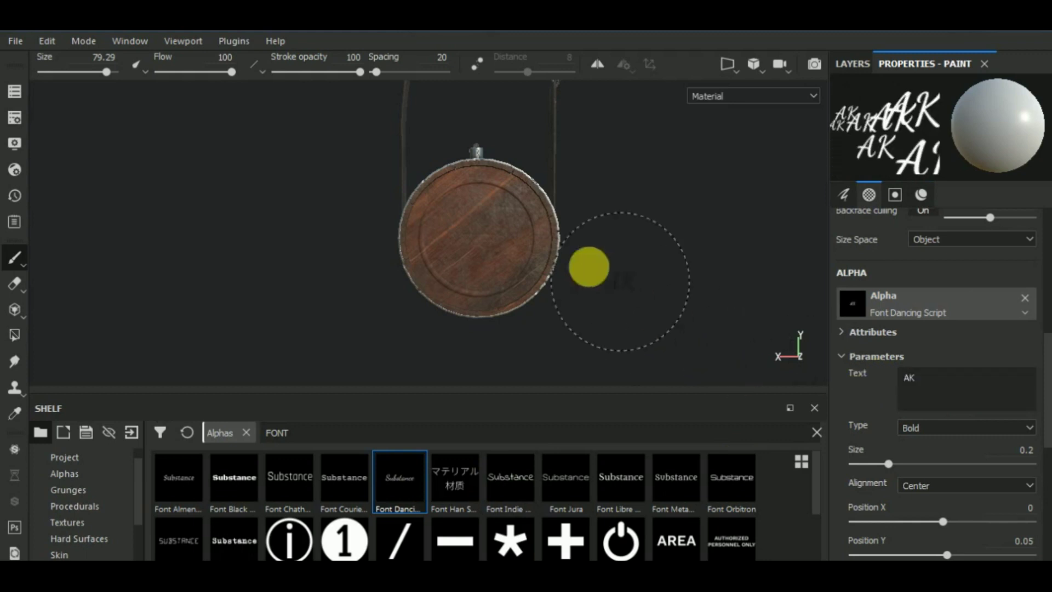
Set the AK font alpha's size to 0.47 and try stamping the lettering on the flask's wooden face
{"action": "right_click", "coordinate": [661, 260]}
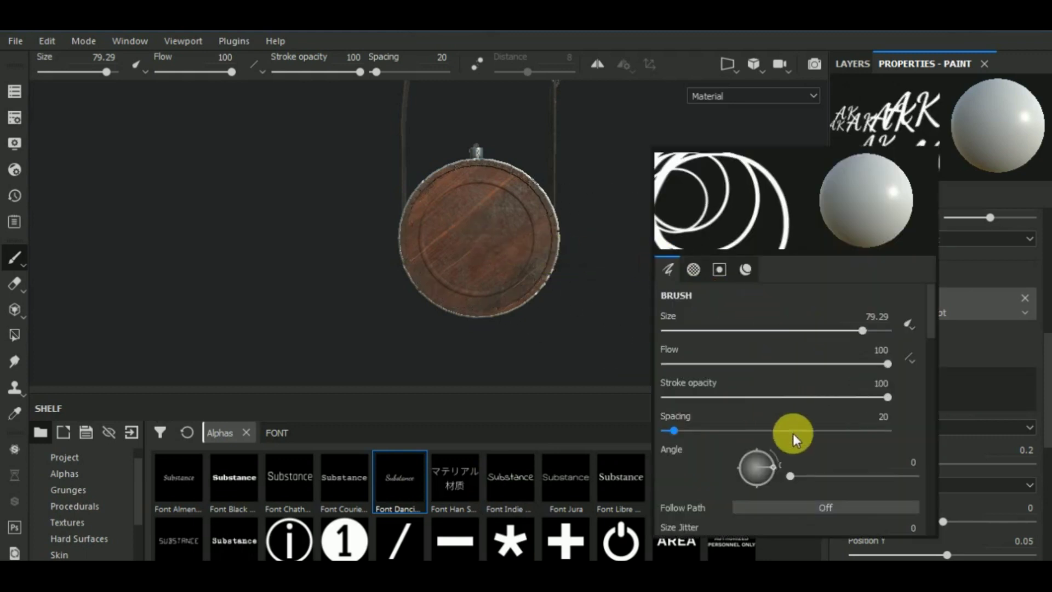
{"action": "scroll", "coordinate": [832, 444], "scroll_direction": "down", "scroll_amount": 10}
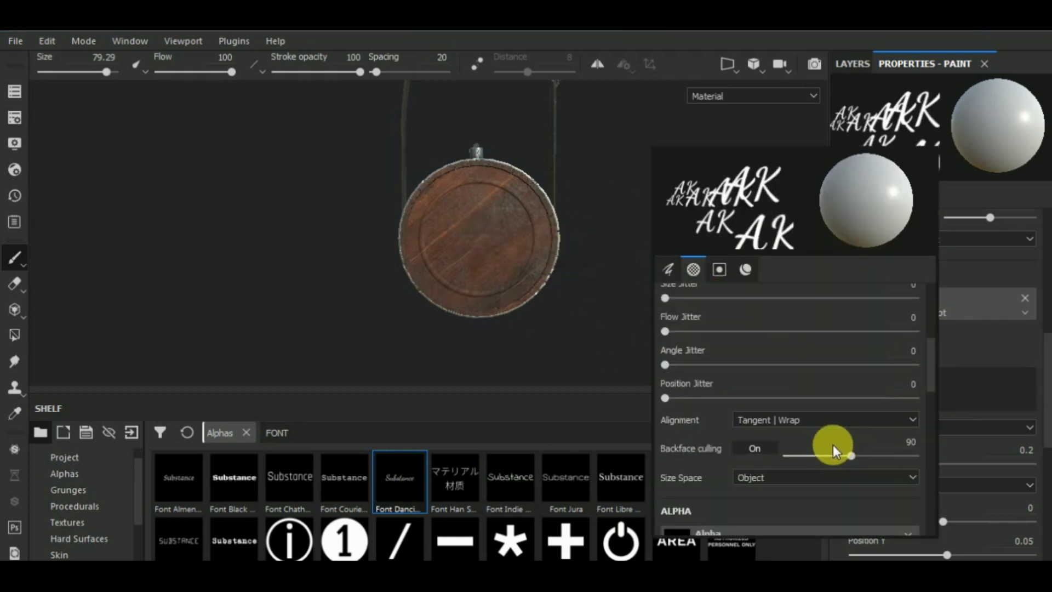
{"action": "scroll", "coordinate": [832, 444], "scroll_direction": "down", "scroll_amount": 2}
{"action": "left_click", "coordinate": [784, 458]}
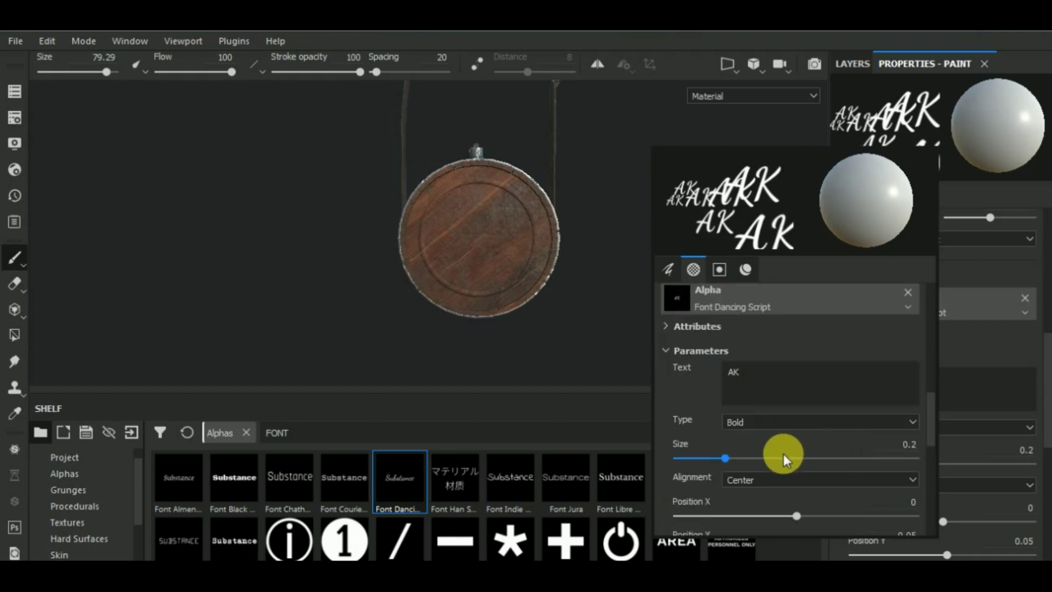
{"action": "left_click", "coordinate": [475, 238]}
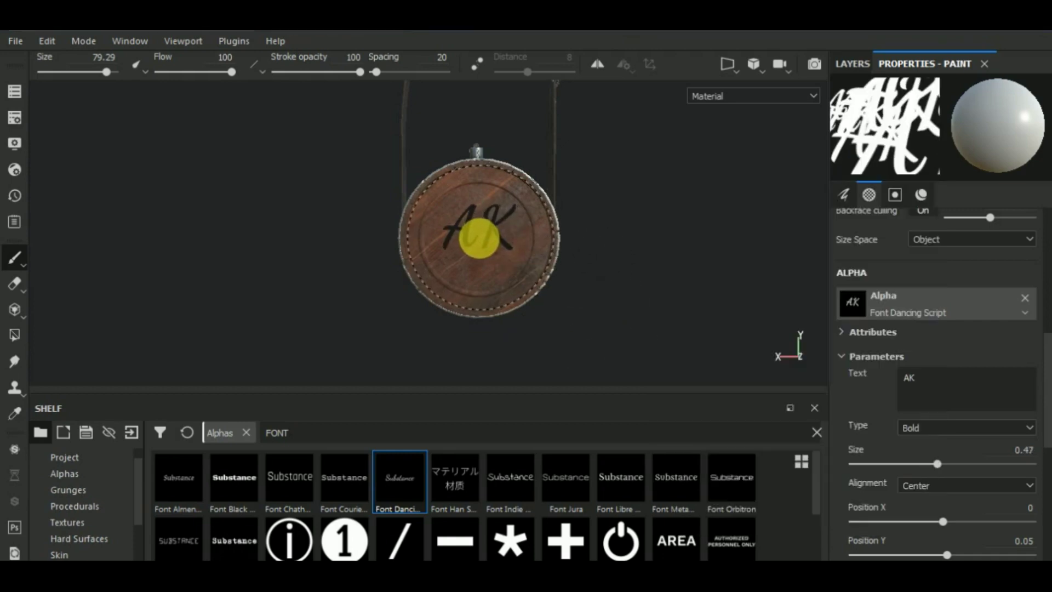
{"action": "left_click", "coordinate": [470, 237]}
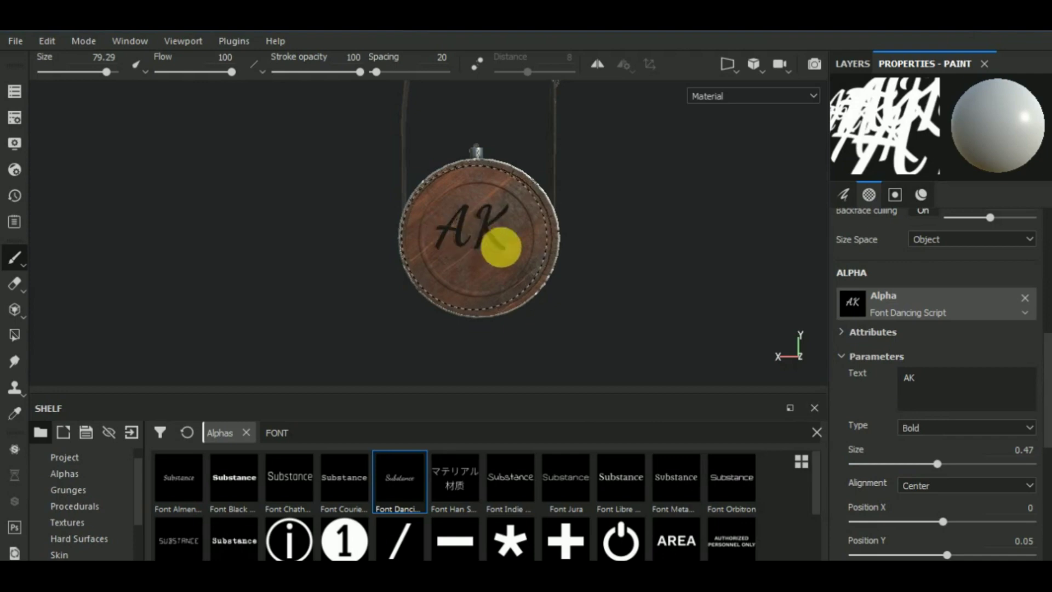
Undo the AK lettering and circle border stamps on the wooden face
{"action": "scroll", "coordinate": [642, 312], "scroll_direction": "up", "scroll_amount": 1}
{"action": "key", "text": "ctrl+z"}
{"action": "scroll", "coordinate": [642, 312], "scroll_direction": "up", "scroll_amount": 1}
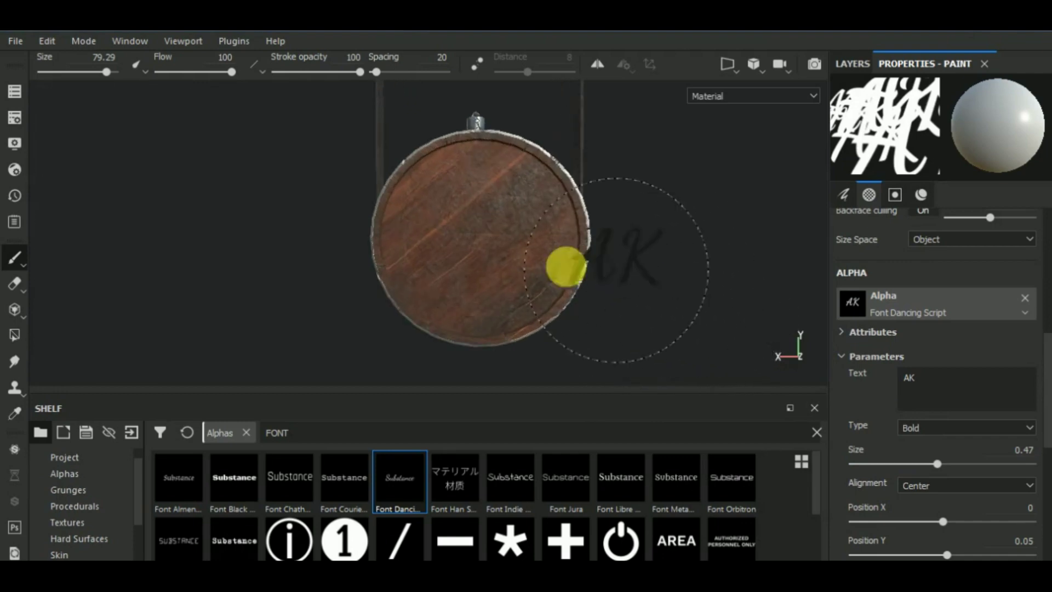
Stamp the AK lettering in the centre of the wooden face, with alpha size 0.41 and material height -0.1022
{"action": "right_click", "coordinate": [674, 258]}
{"action": "left_click", "coordinate": [786, 456]}
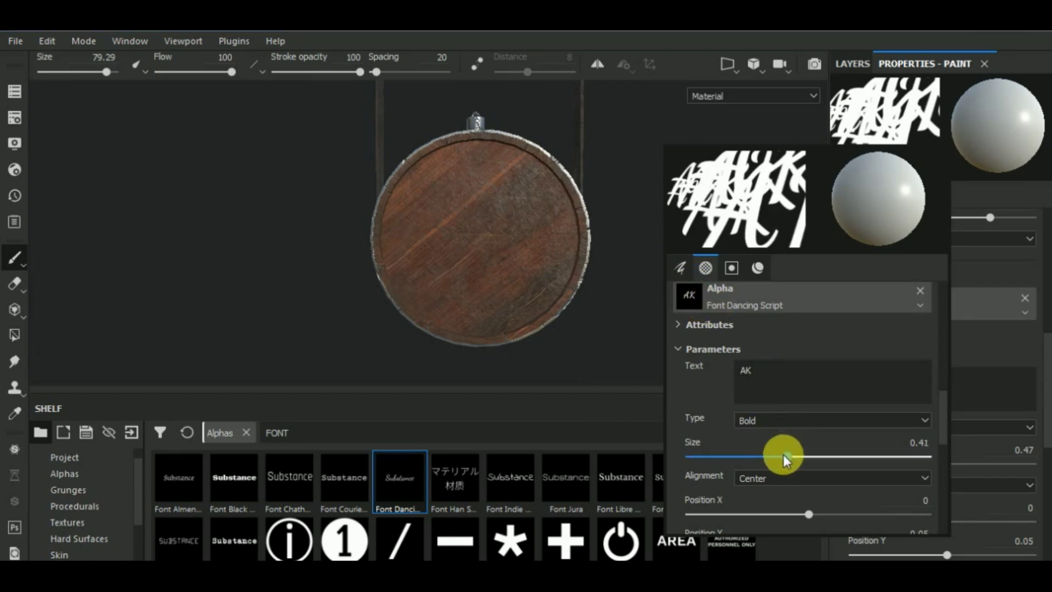
{"action": "left_click", "coordinate": [477, 228]}
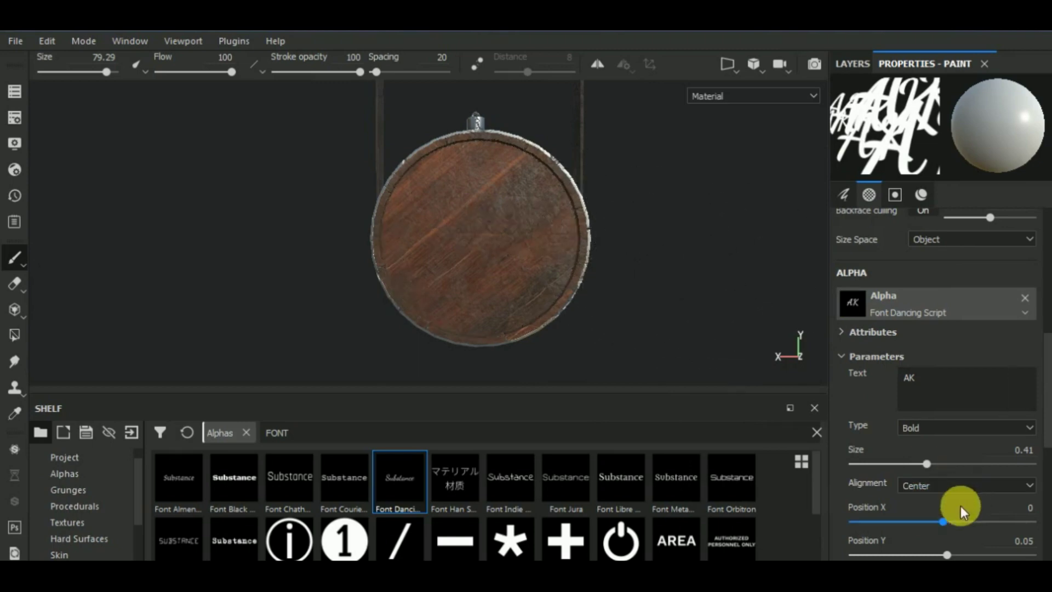
{"action": "scroll", "coordinate": [959, 506], "scroll_direction": "down", "scroll_amount": 10}
{"action": "left_click", "coordinate": [922, 375]}
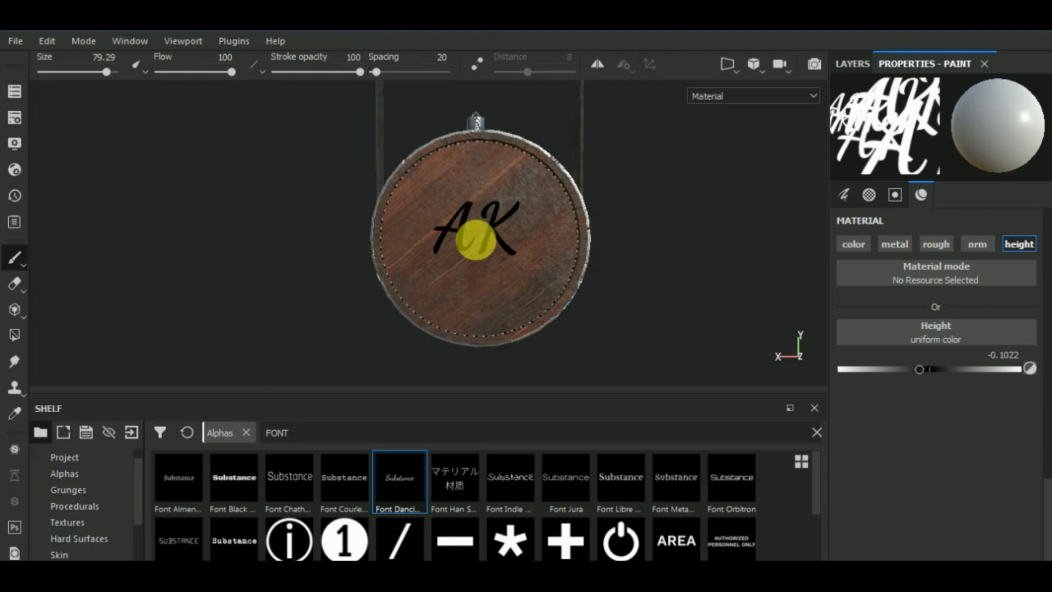
{"action": "left_click", "coordinate": [477, 240]}
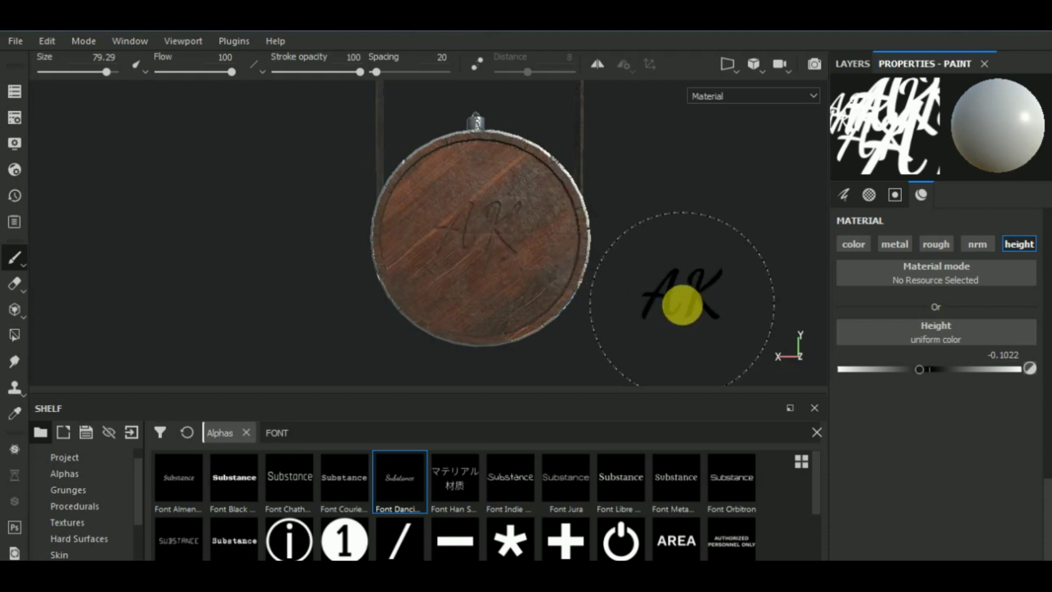
Search the alphas for CIRCLE, load Shape Border Circle, and set its border width to 0 and the material height to 0.1022
{"action": "left_click_drag", "start_coordinate": [359, 440], "coordinate": [235, 441]}
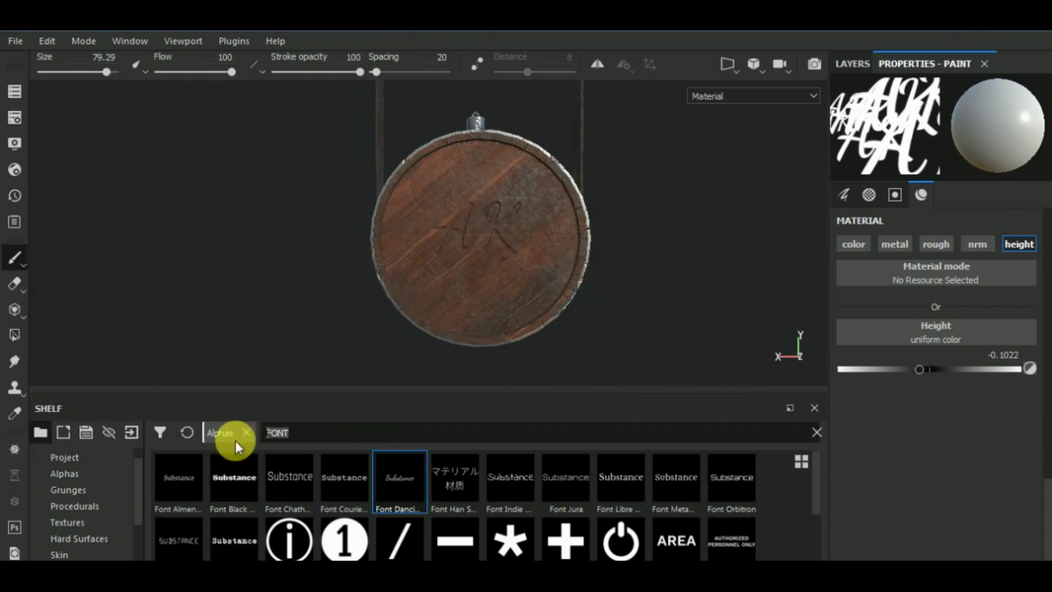
{"action": "type", "text": "CIRCLE"}
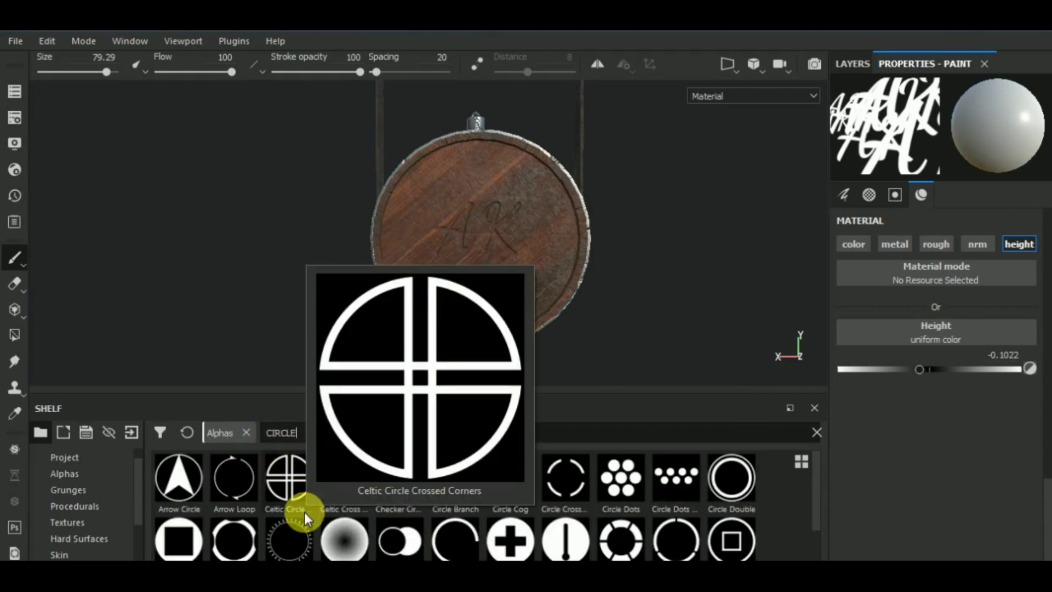
{"action": "scroll", "coordinate": [304, 511], "scroll_direction": "down", "scroll_amount": 2}
{"action": "left_click", "coordinate": [258, 542]}
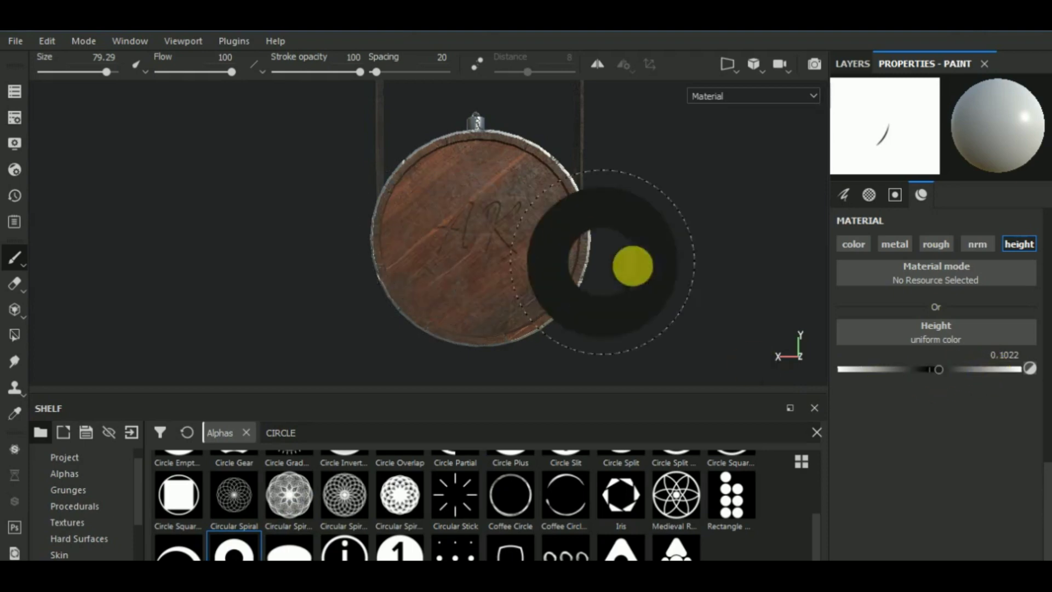
{"action": "scroll", "coordinate": [902, 321], "scroll_direction": "up", "scroll_amount": 5}
{"action": "left_click_drag", "start_coordinate": [861, 337], "coordinate": [851, 340]}
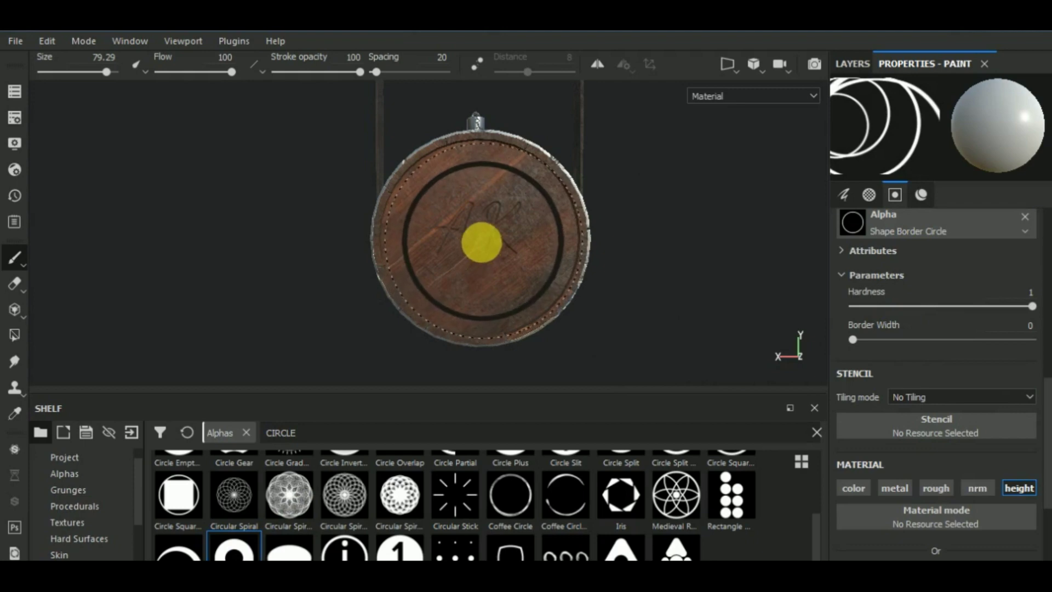
Set the brush size to 73.72 and stamp the circle border around the AK lettering on the wooden face
{"action": "right_click", "coordinate": [668, 258]}
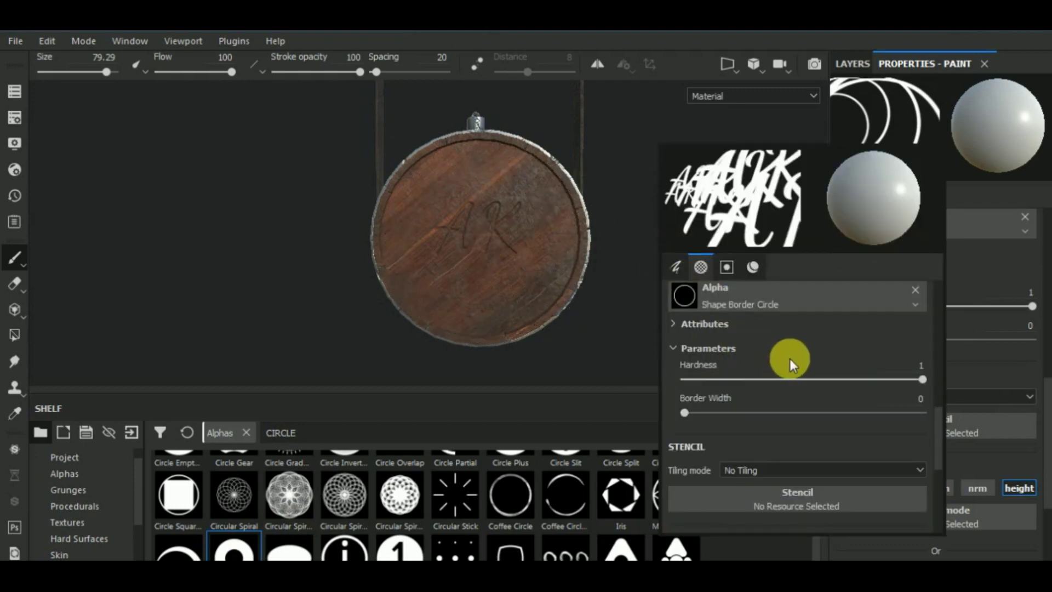
{"action": "scroll", "coordinate": [790, 358], "scroll_direction": "down", "scroll_amount": 3}
{"action": "scroll", "coordinate": [790, 358], "scroll_direction": "down", "scroll_amount": 3}
{"action": "left_click_drag", "start_coordinate": [937, 436], "coordinate": [938, 262]}
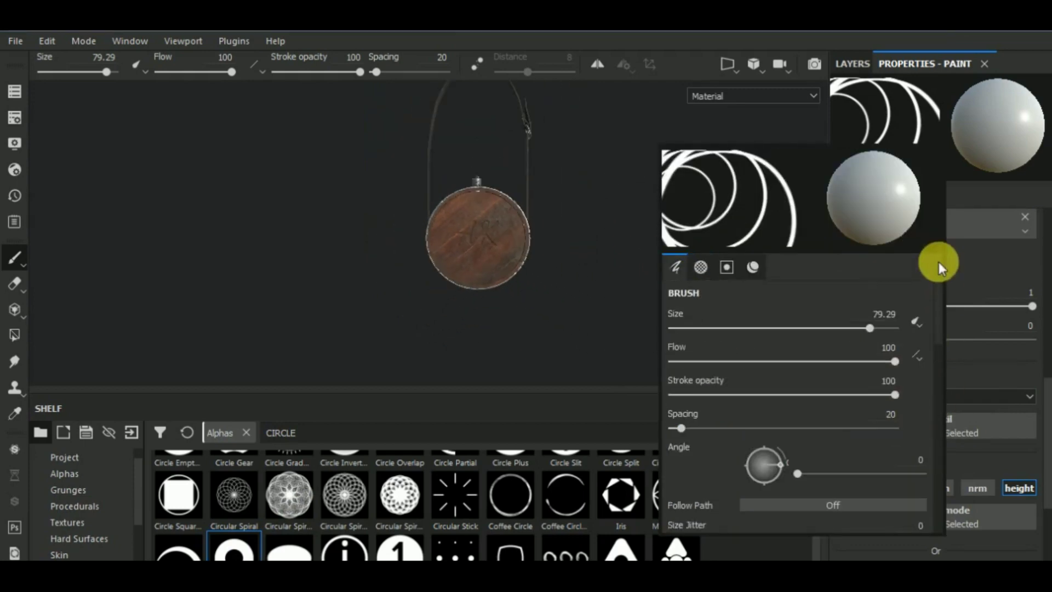
{"action": "left_click_drag", "start_coordinate": [862, 330], "coordinate": [855, 330]}
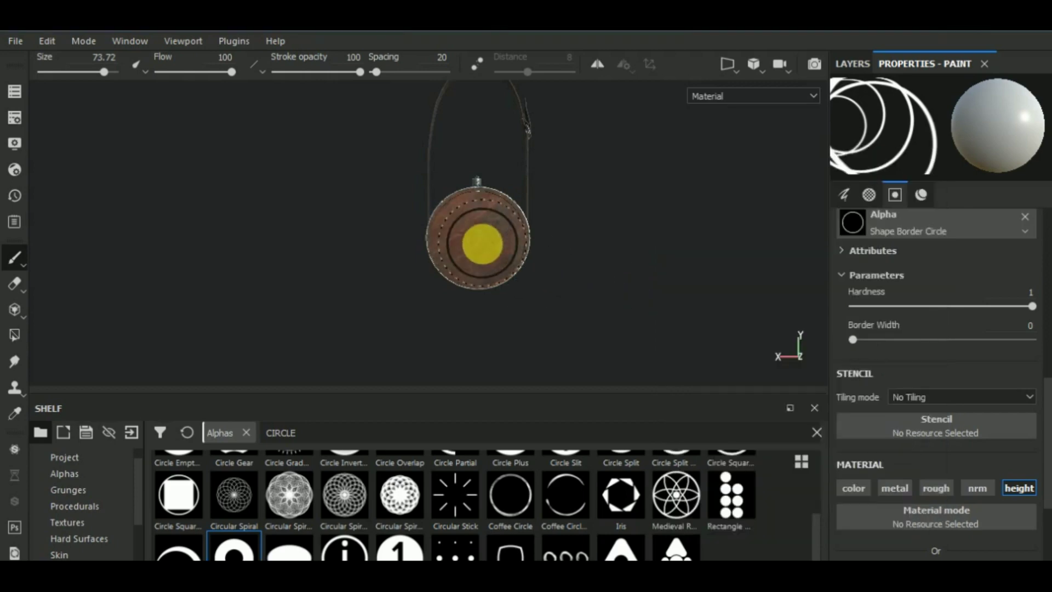
{"action": "scroll", "coordinate": [474, 236], "scroll_direction": "up", "scroll_amount": 2}
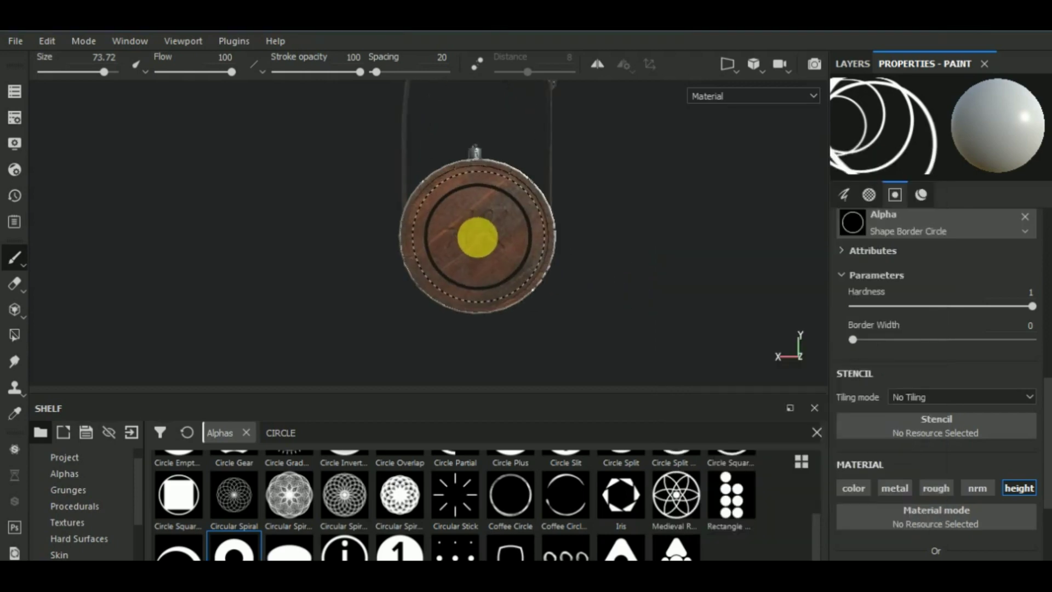
{"action": "scroll", "coordinate": [655, 278], "scroll_direction": "up", "scroll_amount": 3}
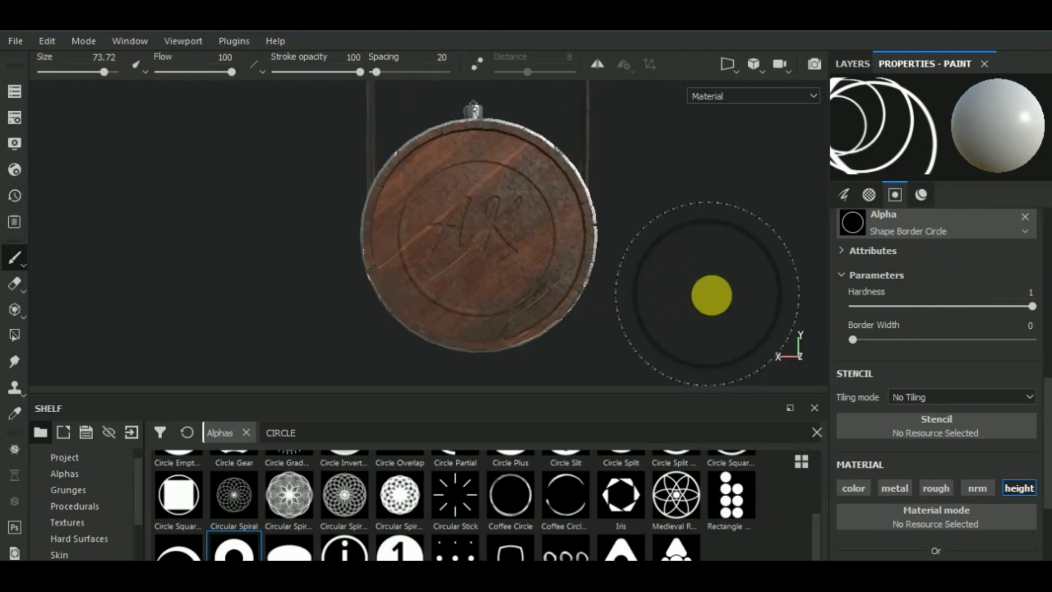
{"action": "key", "text": "ctrl"}
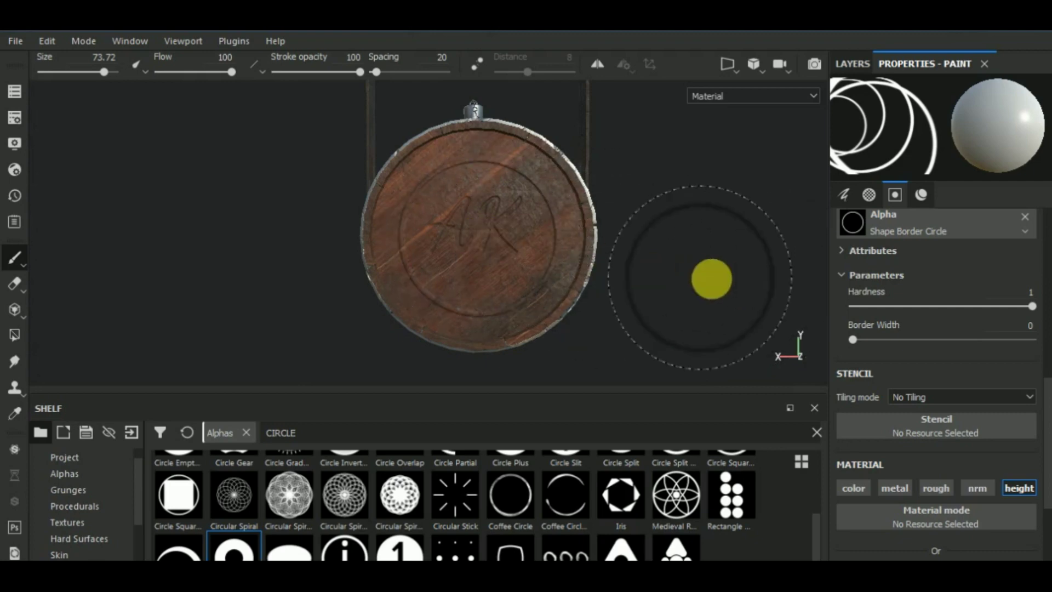
Load the thin tapered stroke brush from the Brushes category and set its material height to -0.1111
{"action": "left_click_drag", "start_coordinate": [730, 286], "coordinate": [725, 258], "text": "alt"}
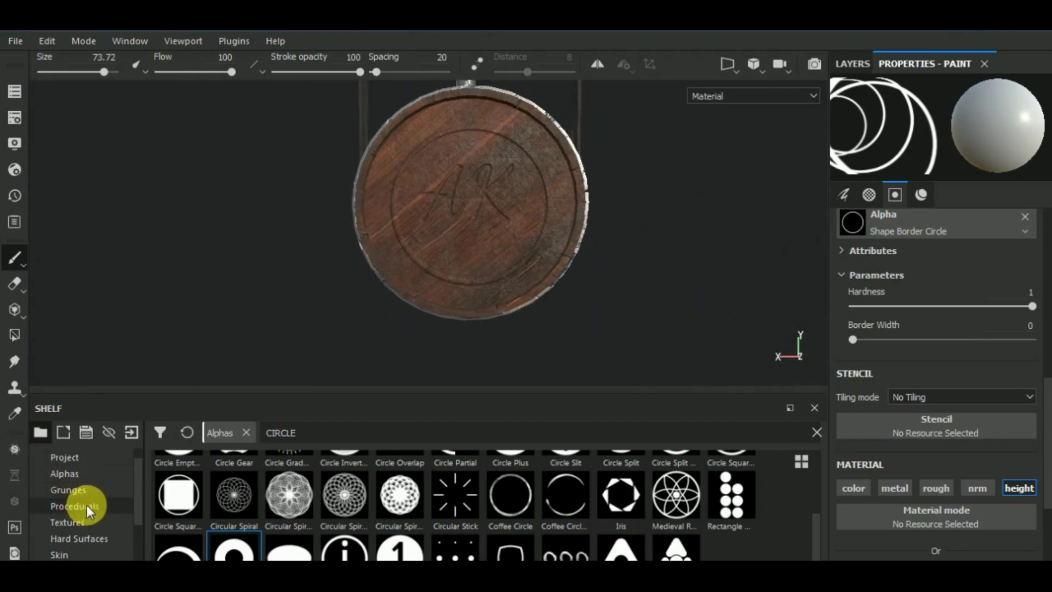
{"action": "scroll", "coordinate": [87, 504], "scroll_direction": "down", "scroll_amount": 3}
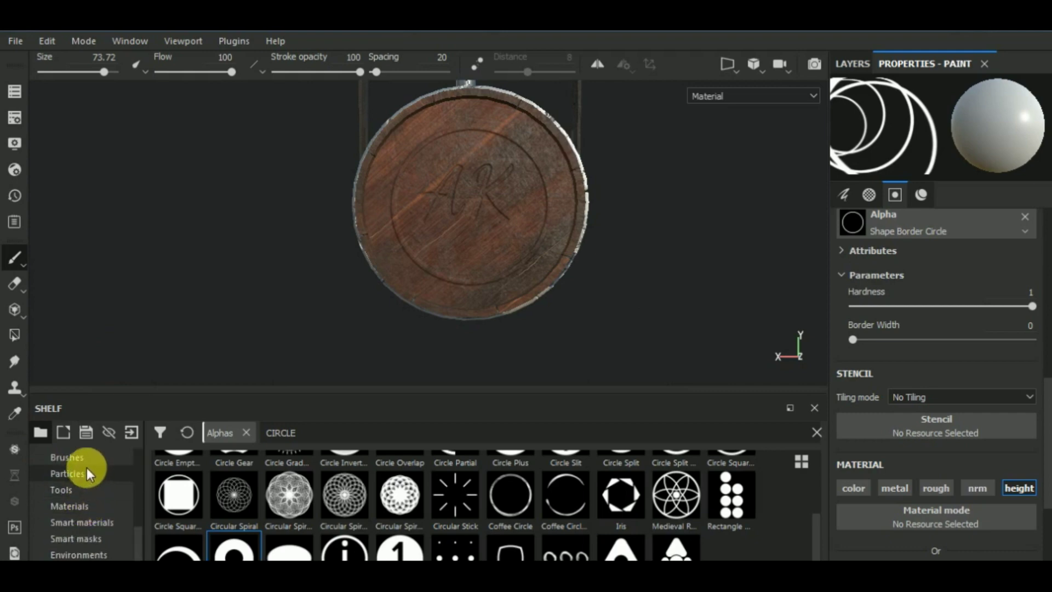
{"action": "left_click", "coordinate": [88, 457]}
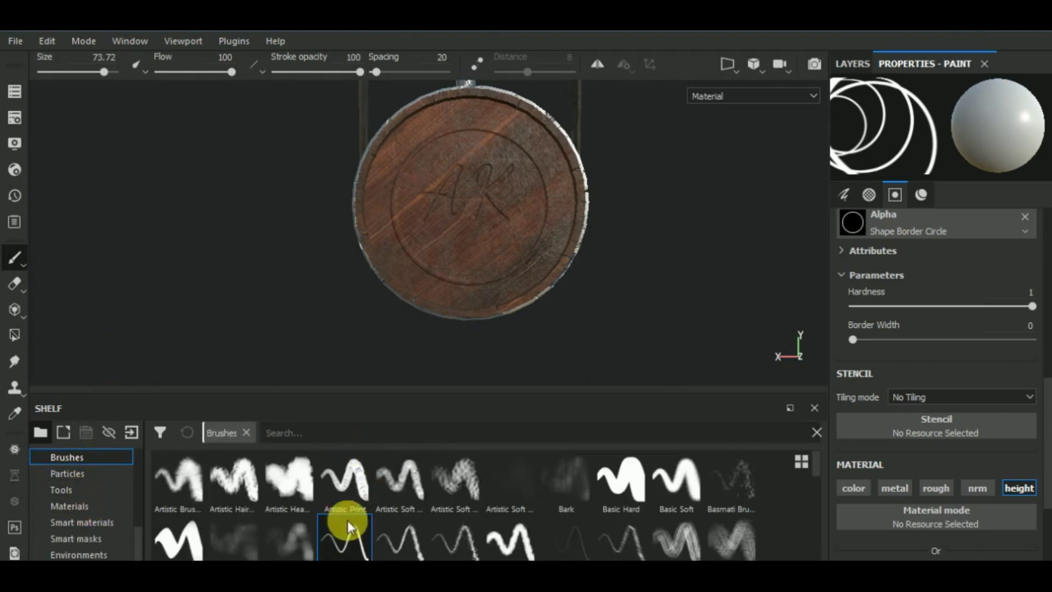
{"action": "middle_click_drag", "start_coordinate": [671, 219], "coordinate": [688, 296], "text": "alt"}
{"action": "scroll", "coordinate": [478, 210], "scroll_direction": "up", "scroll_amount": 5}
{"action": "scroll", "coordinate": [479, 210], "scroll_direction": "down", "scroll_amount": 5}
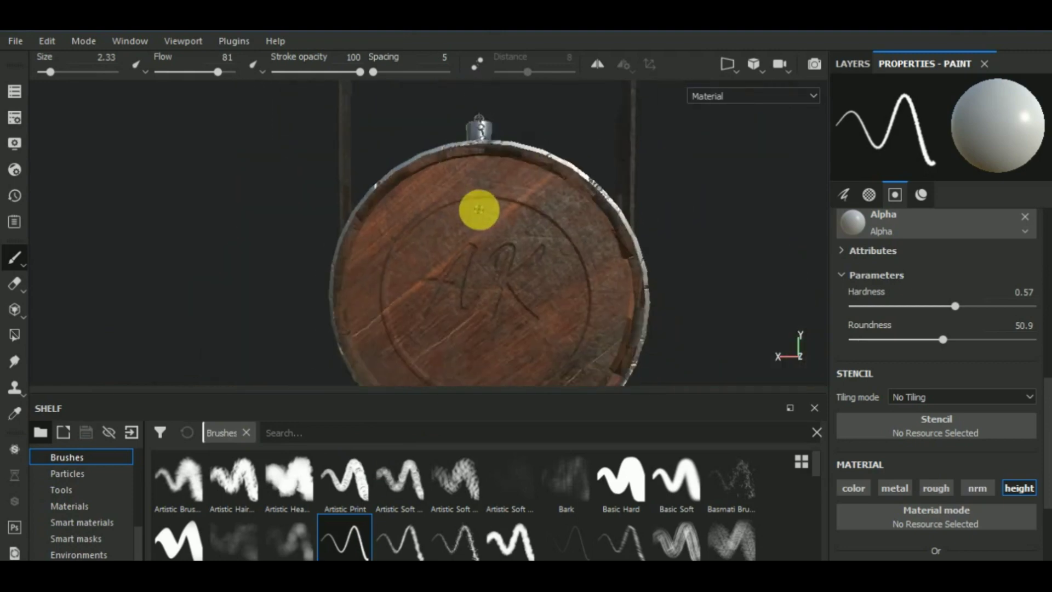
{"action": "middle_click_drag", "start_coordinate": [532, 287], "coordinate": [489, 262], "text": "alt"}
{"action": "scroll", "coordinate": [920, 444], "scroll_direction": "down", "scroll_amount": 3}
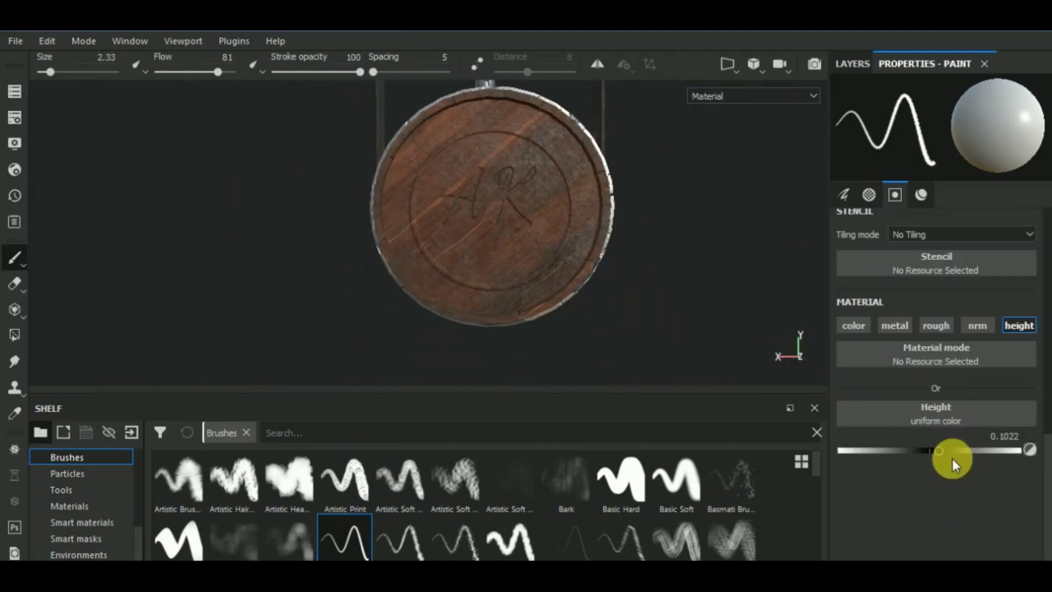
{"action": "left_click_drag", "start_coordinate": [924, 452], "coordinate": [918, 451]}
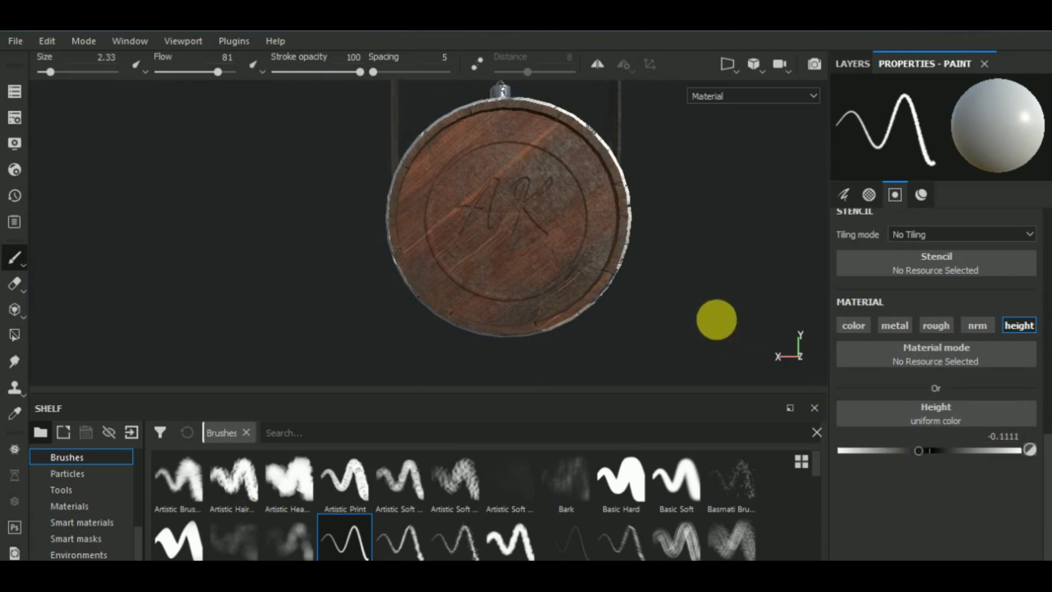
Try painting a short stroke below the AK lettering with the 2.33 brush size
{"action": "scroll", "coordinate": [460, 255], "scroll_direction": "up", "scroll_amount": 5}
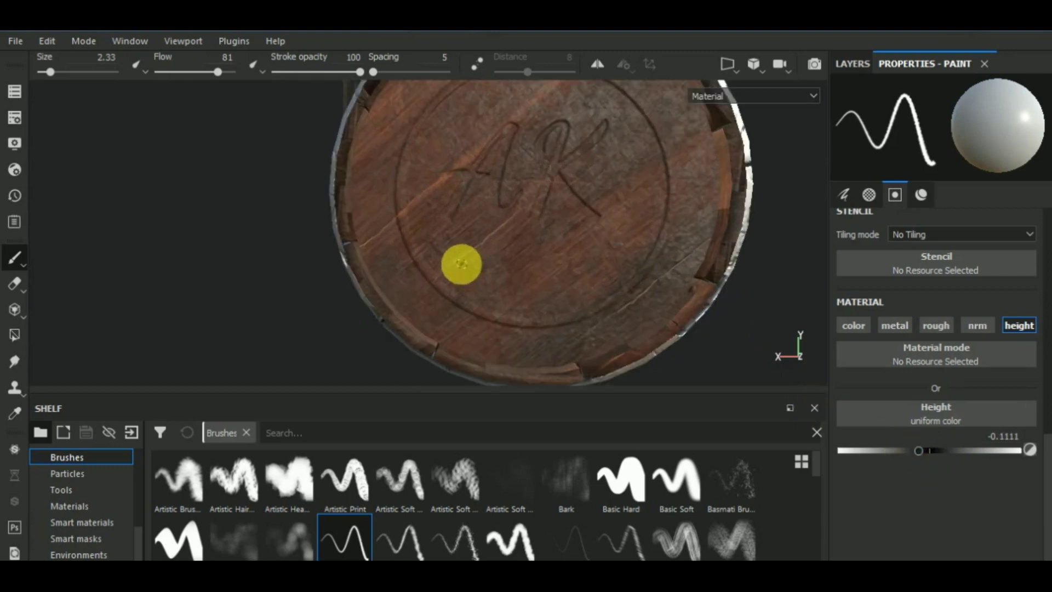
{"action": "mouse_move", "coordinate": [461, 264]}
{"action": "left_mouse_down"}
{"action": "mouse_move", "coordinate": [493, 249]}
{"action": "mouse_move", "coordinate": [470, 285]}
{"action": "mouse_move", "coordinate": [493, 242]}
{"action": "mouse_move", "coordinate": [462, 288]}
{"action": "left_mouse_up"}
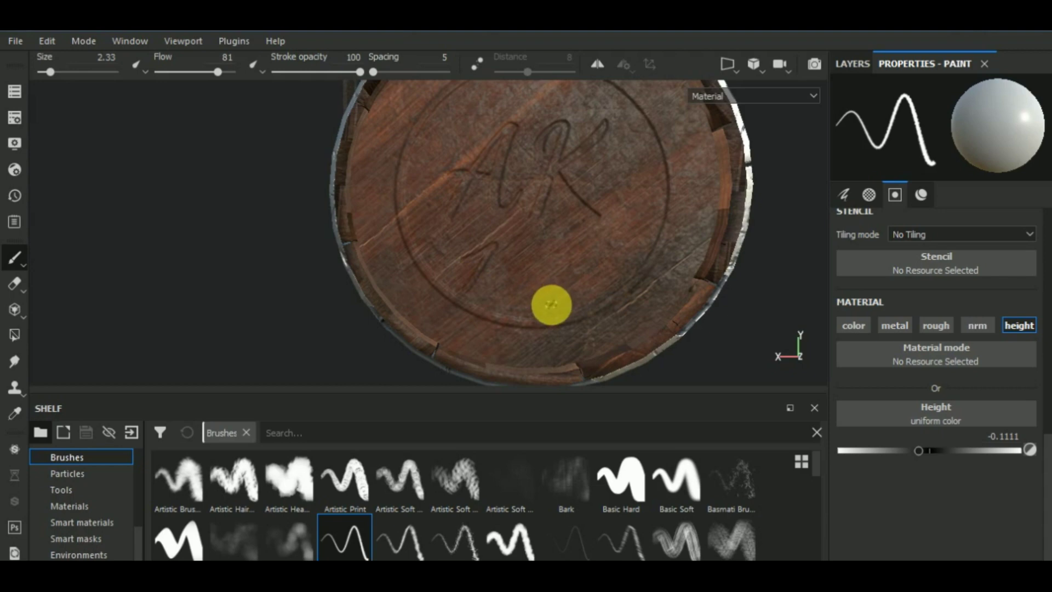
{"action": "scroll", "coordinate": [948, 362], "scroll_direction": "up", "scroll_amount": 2}
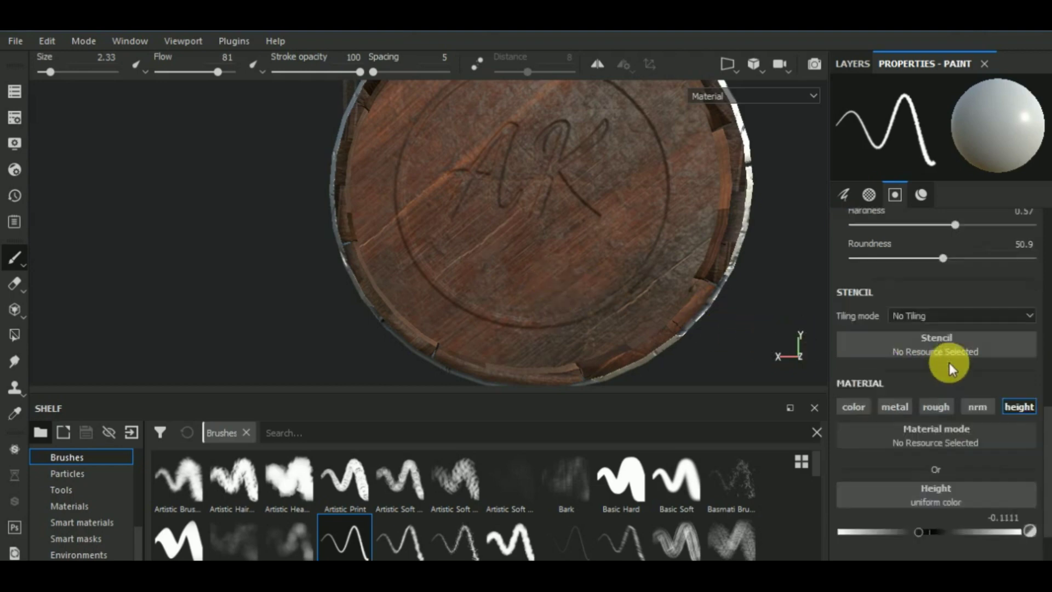
Set the thin brush's size to 0.97
{"action": "scroll", "coordinate": [949, 362], "scroll_direction": "up", "scroll_amount": 2}
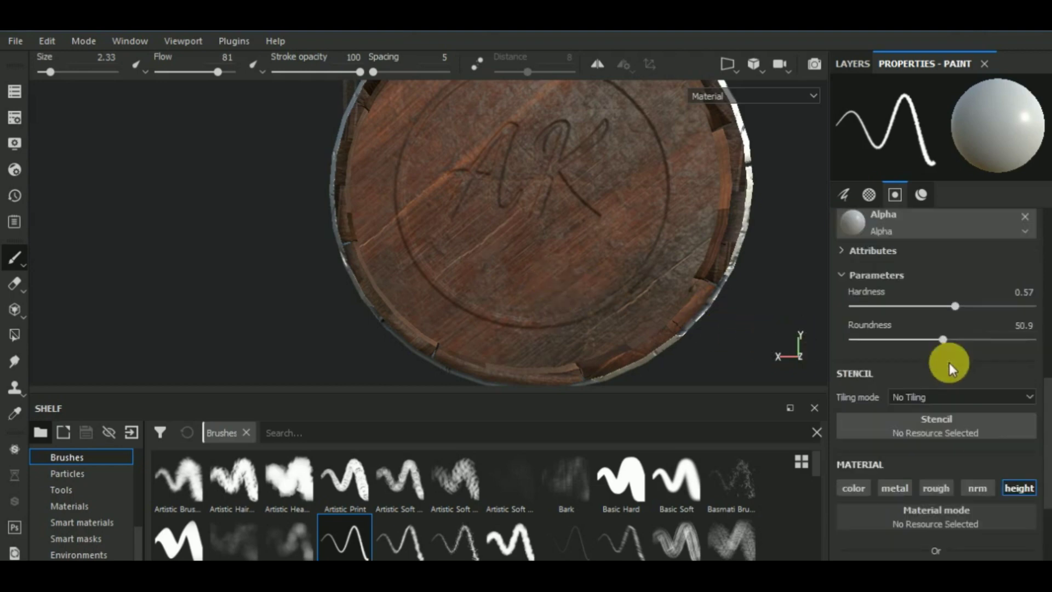
{"action": "left_click", "coordinate": [918, 340]}
{"action": "scroll", "coordinate": [919, 340], "scroll_direction": "up", "scroll_amount": 12}
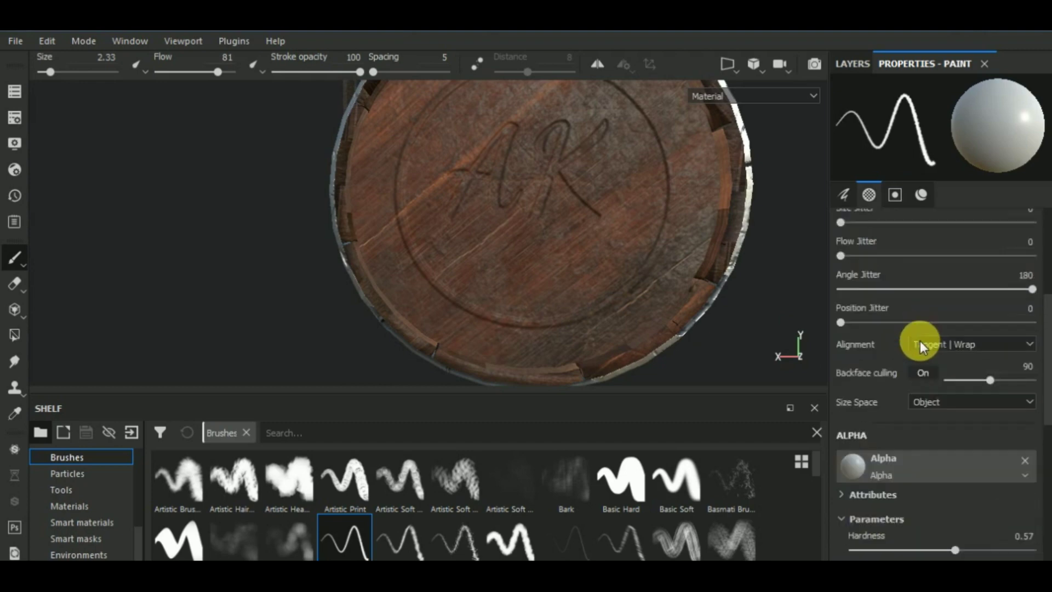
{"action": "left_click_drag", "start_coordinate": [859, 255], "coordinate": [851, 254]}
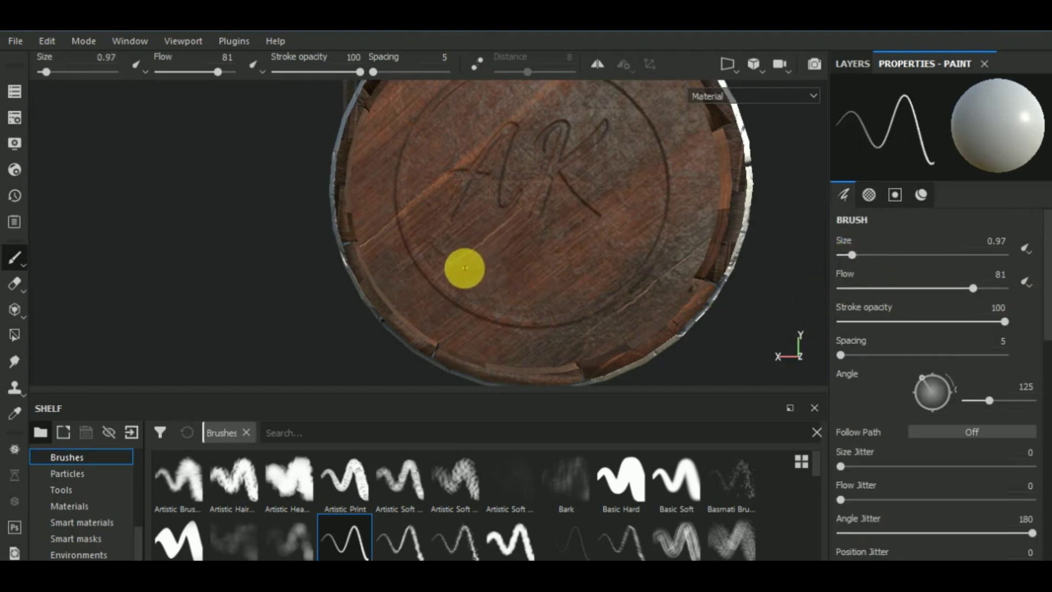
Engrave a handwritten digit 1 with the thin brush below the A, inside the circle border on the wooden face
{"action": "left_click_drag", "start_coordinate": [472, 256], "coordinate": [504, 245]}
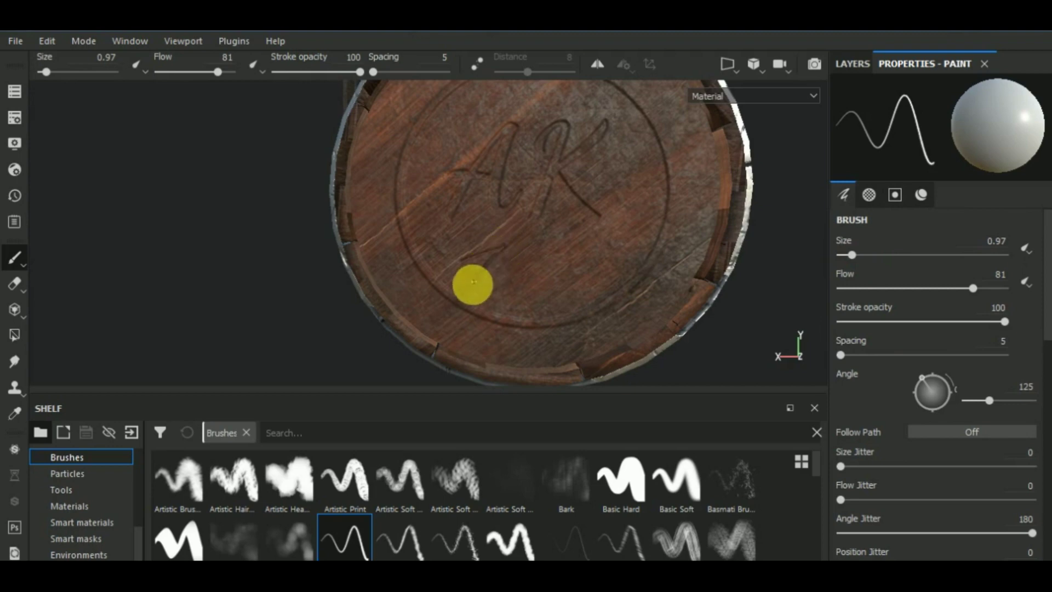
{"action": "scroll", "coordinate": [476, 274], "scroll_direction": "up", "scroll_amount": 4}
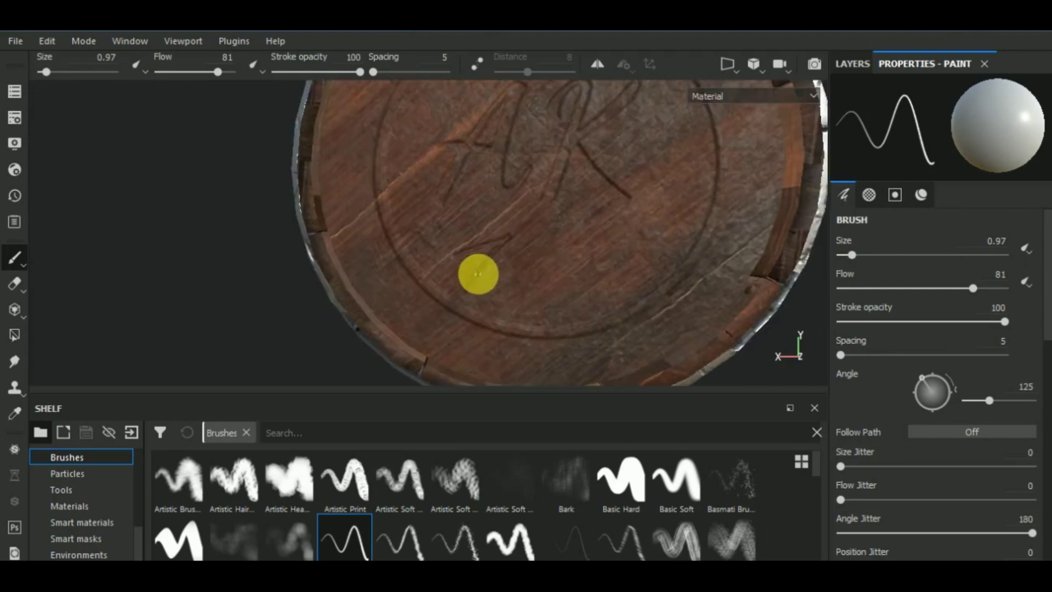
{"action": "scroll", "coordinate": [480, 271], "scroll_direction": "up", "scroll_amount": 2}
{"action": "scroll", "coordinate": [485, 272], "scroll_direction": "down", "scroll_amount": 6}
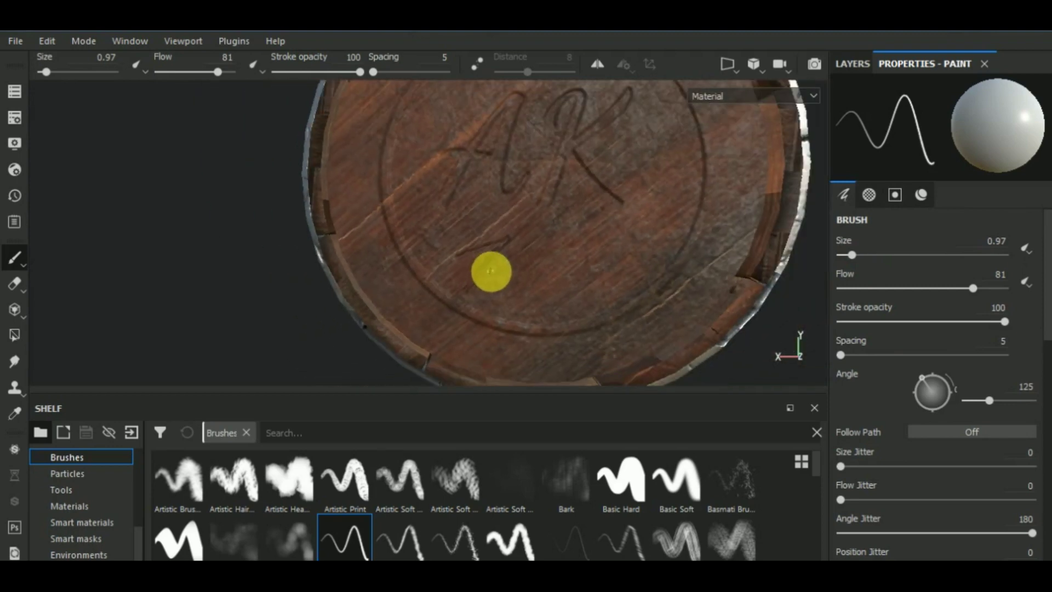
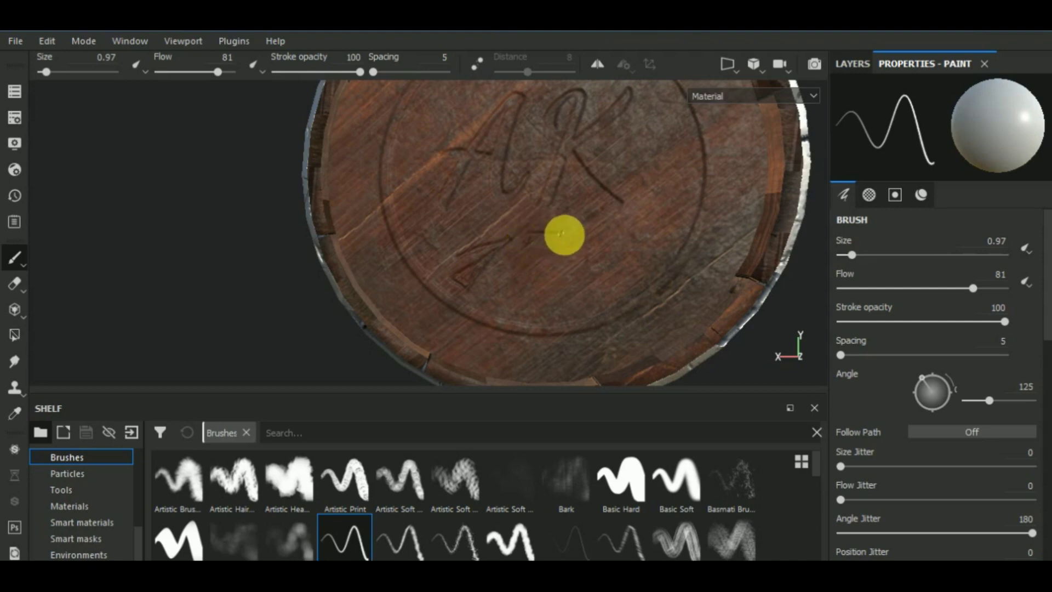
Try to engrave a handwritten 7 beside the digit 1 below the AK lettering
{"action": "left_click_drag", "start_coordinate": [567, 236], "coordinate": [519, 300]}
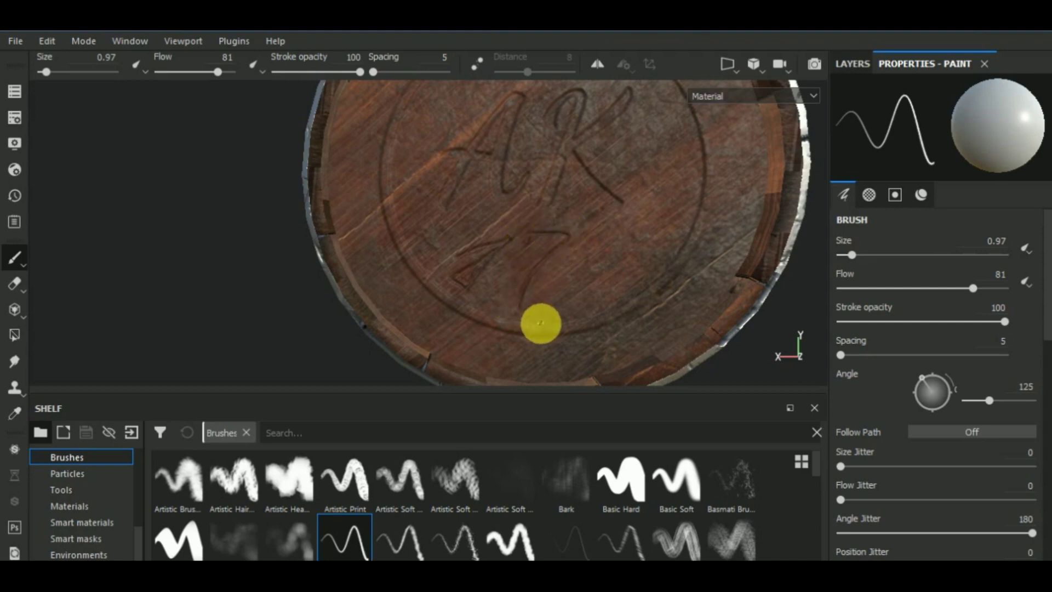
{"action": "key", "text": "ctrl+z"}
{"action": "mouse_move", "coordinate": [523, 242]}
{"action": "left_mouse_down"}
{"action": "mouse_move", "coordinate": [559, 241]}
{"action": "mouse_move", "coordinate": [521, 306]}
{"action": "left_mouse_up"}
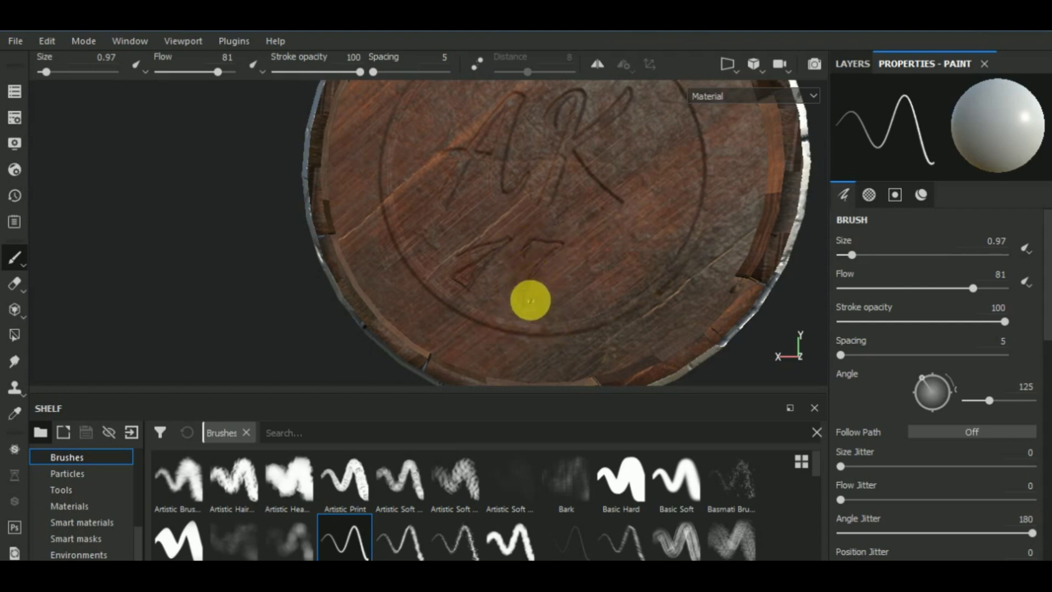
{"action": "middle_click_drag", "start_coordinate": [608, 284], "coordinate": [516, 282], "text": "alt"}
{"action": "scroll", "coordinate": [449, 247], "scroll_direction": "up", "scroll_amount": 3}
{"action": "scroll", "coordinate": [447, 247], "scroll_direction": "down", "scroll_amount": 4}
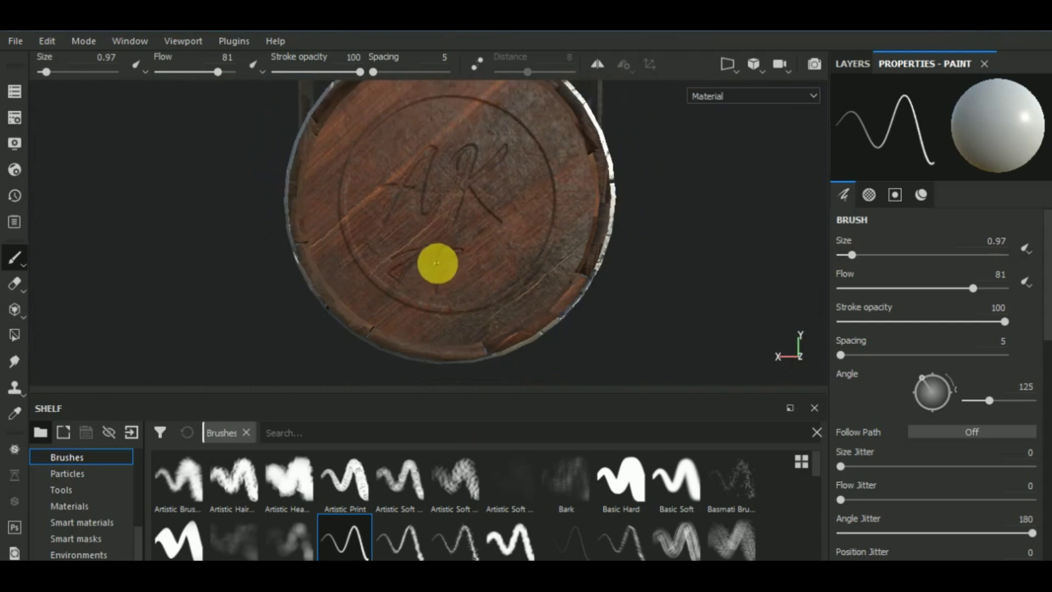
{"action": "scroll", "coordinate": [438, 260], "scroll_direction": "up", "scroll_amount": 3}
{"action": "key", "text": "ctrl"}
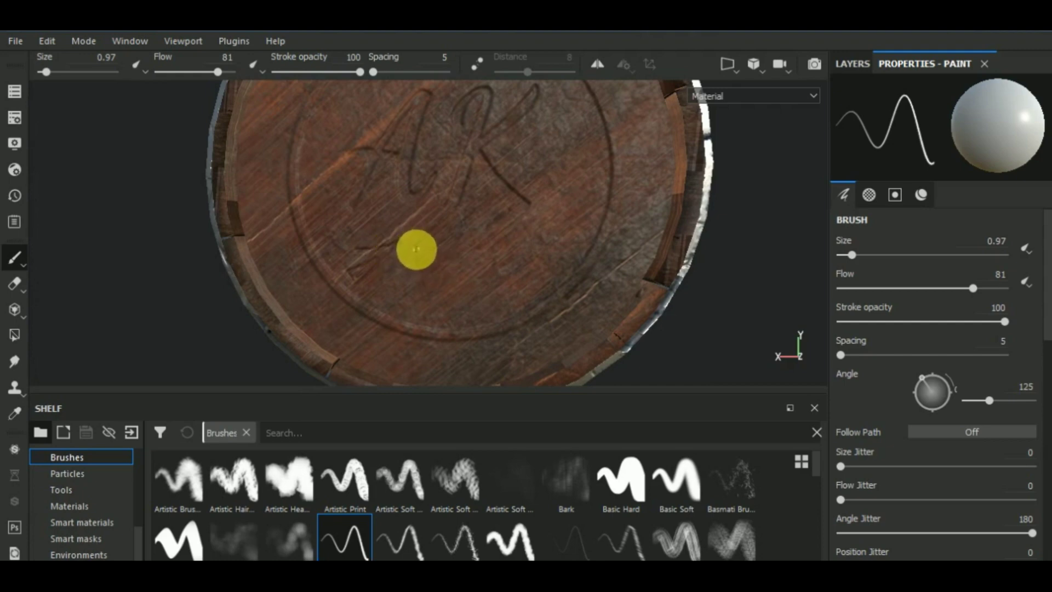
Paint the digit 7 beside the 1 below the AK lettering, using the thin brush
{"action": "mouse_move", "coordinate": [415, 244]}
{"action": "left_mouse_down"}
{"action": "mouse_move", "coordinate": [445, 242]}
{"action": "mouse_move", "coordinate": [399, 296]}
{"action": "left_mouse_up"}
{"action": "scroll", "coordinate": [414, 252], "scroll_direction": "down", "scroll_amount": 1}
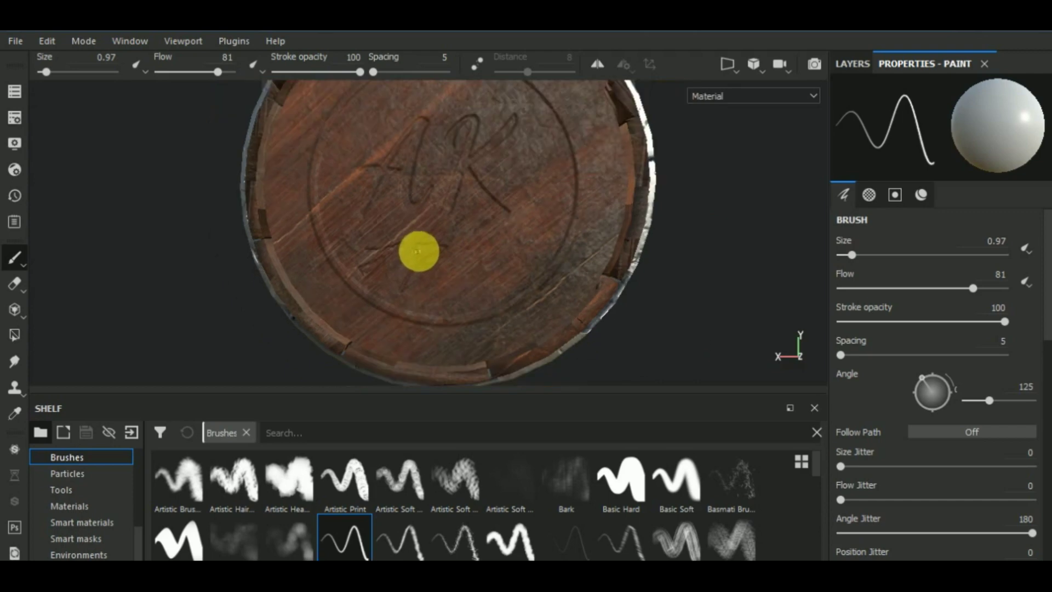
{"action": "scroll", "coordinate": [417, 251], "scroll_direction": "up", "scroll_amount": 2}
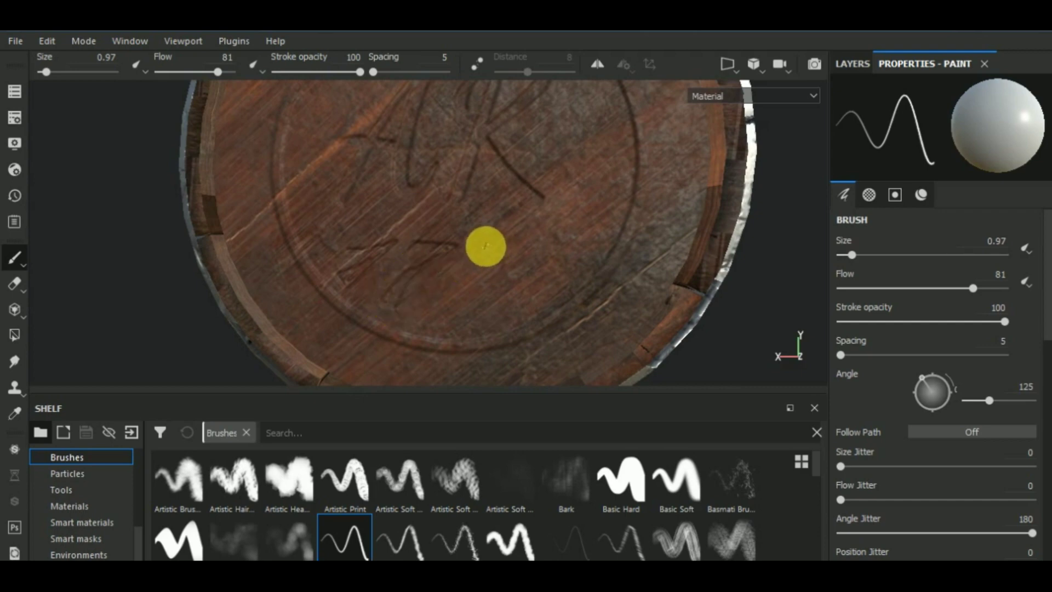
Engrave a handwritten digit 8 after the 7, painting its upper and lower loops inside the circle border
{"action": "mouse_move", "coordinate": [486, 246]}
{"action": "left_mouse_down"}
{"action": "mouse_move", "coordinate": [465, 261]}
{"action": "mouse_move", "coordinate": [484, 296]}
{"action": "mouse_move", "coordinate": [460, 320]}
{"action": "mouse_move", "coordinate": [453, 294]}
{"action": "mouse_move", "coordinate": [484, 267]}
{"action": "left_mouse_up"}
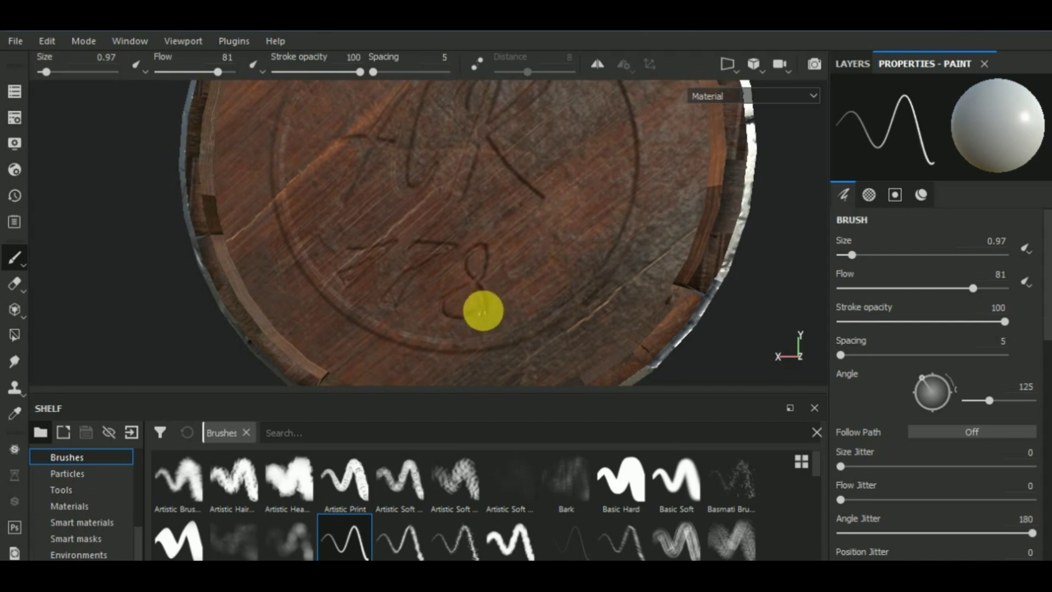
{"action": "scroll", "coordinate": [483, 311], "scroll_direction": "down", "scroll_amount": 3}
{"action": "scroll", "coordinate": [497, 280], "scroll_direction": "up", "scroll_amount": 3}
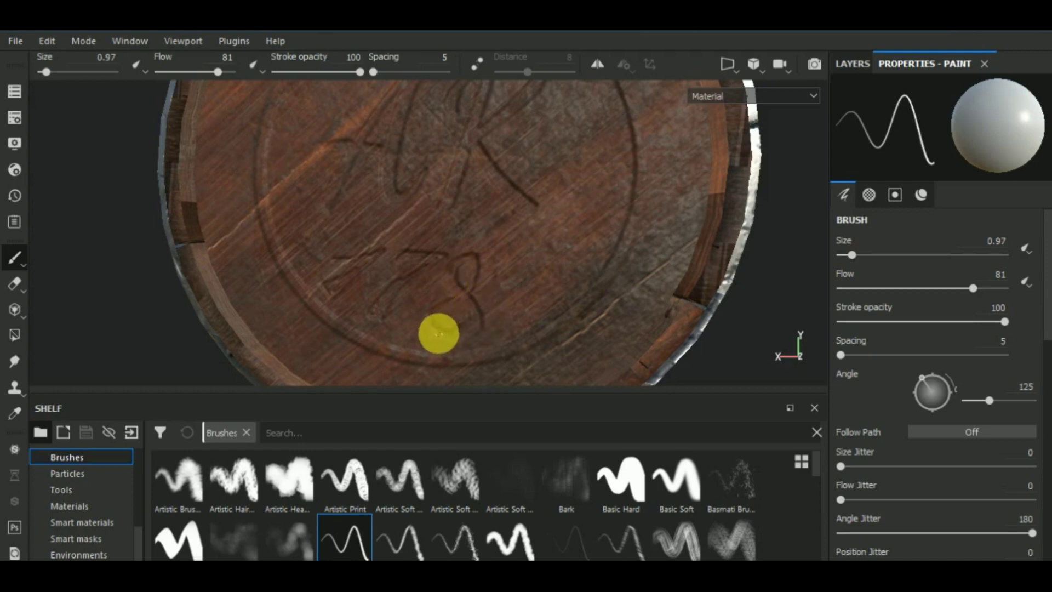
{"action": "scroll", "coordinate": [493, 307], "scroll_direction": "down", "scroll_amount": 3}
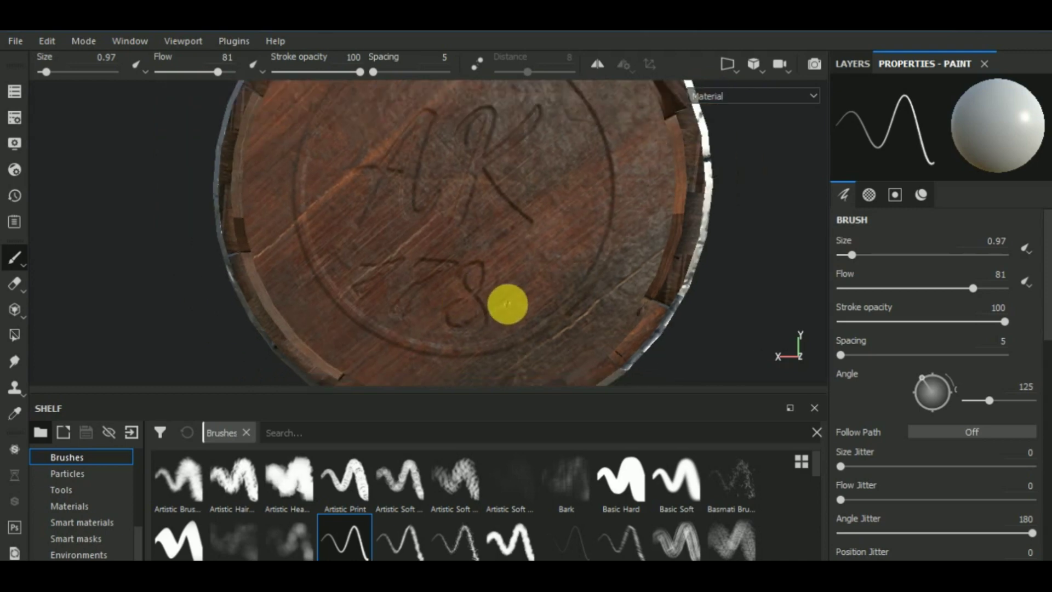
Engrave a handwritten digit 3 after the 8 to complete the year 1783 below the AK lettering
{"action": "scroll", "coordinate": [524, 291], "scroll_direction": "up", "scroll_amount": 3}
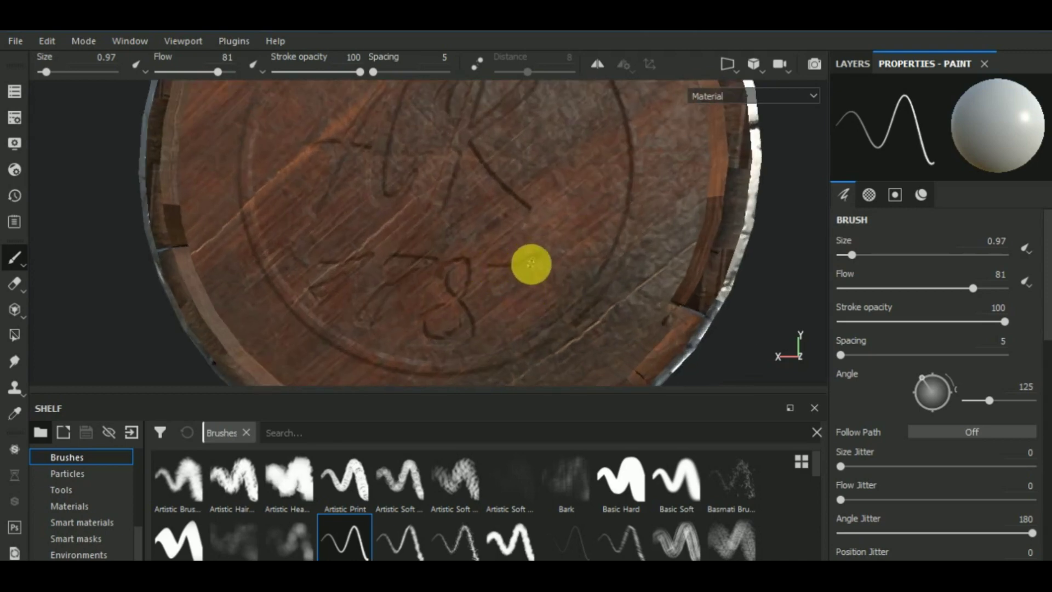
{"action": "mouse_move", "coordinate": [494, 265]}
{"action": "left_mouse_down"}
{"action": "mouse_move", "coordinate": [547, 251]}
{"action": "mouse_move", "coordinate": [547, 293]}
{"action": "mouse_move", "coordinate": [511, 326]}
{"action": "mouse_move", "coordinate": [486, 312]}
{"action": "left_mouse_up"}
{"action": "scroll", "coordinate": [510, 274], "scroll_direction": "down", "scroll_amount": 2}
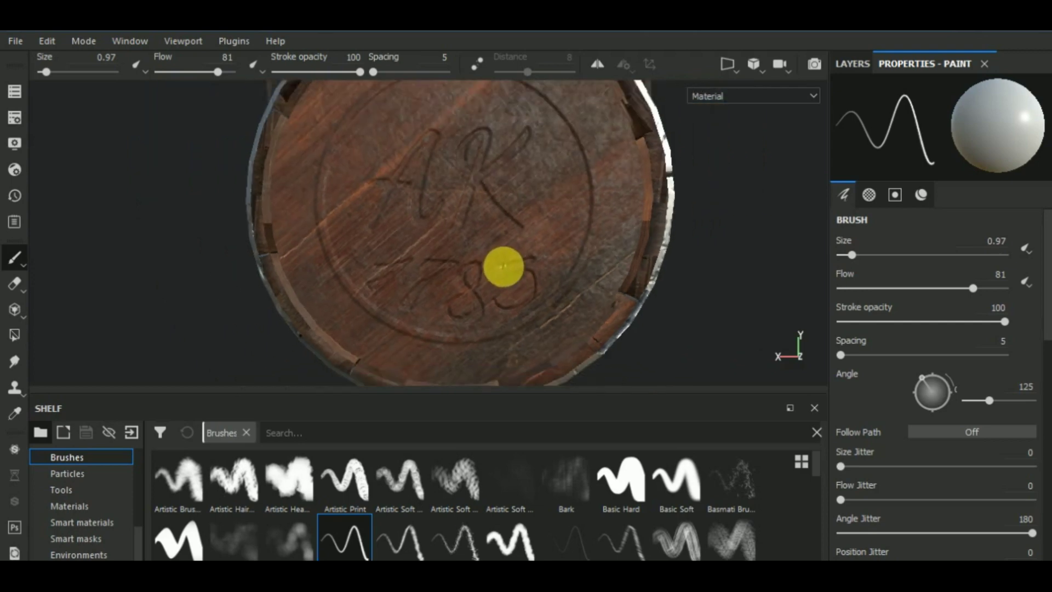
{"action": "scroll", "coordinate": [498, 265], "scroll_direction": "up", "scroll_amount": 3}
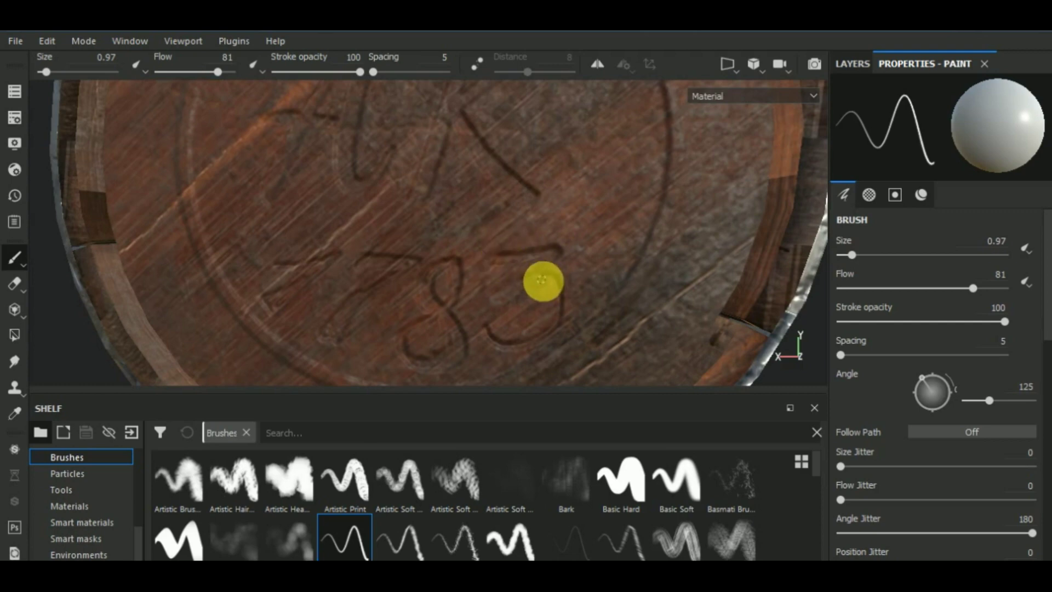
{"action": "mouse_move", "coordinate": [541, 280]}
{"action": "left_mouse_down"}
{"action": "mouse_move", "coordinate": [546, 314]}
{"action": "mouse_move", "coordinate": [509, 340]}
{"action": "left_mouse_up"}
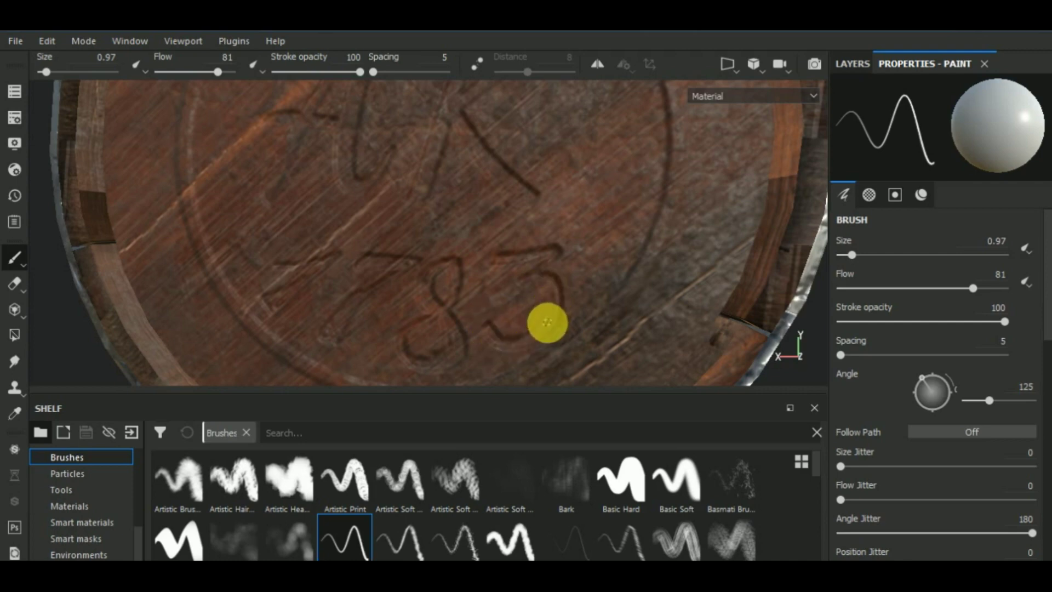
Engrave a small outward-pointing arrow mark between the circle border and the upper rim, just below the metal cap
{"action": "scroll", "coordinate": [542, 302], "scroll_direction": "down", "scroll_amount": 5}
{"action": "middle_click_drag", "start_coordinate": [704, 298], "coordinate": [680, 313]}
{"action": "scroll", "coordinate": [653, 310], "scroll_direction": "down", "scroll_amount": 5}
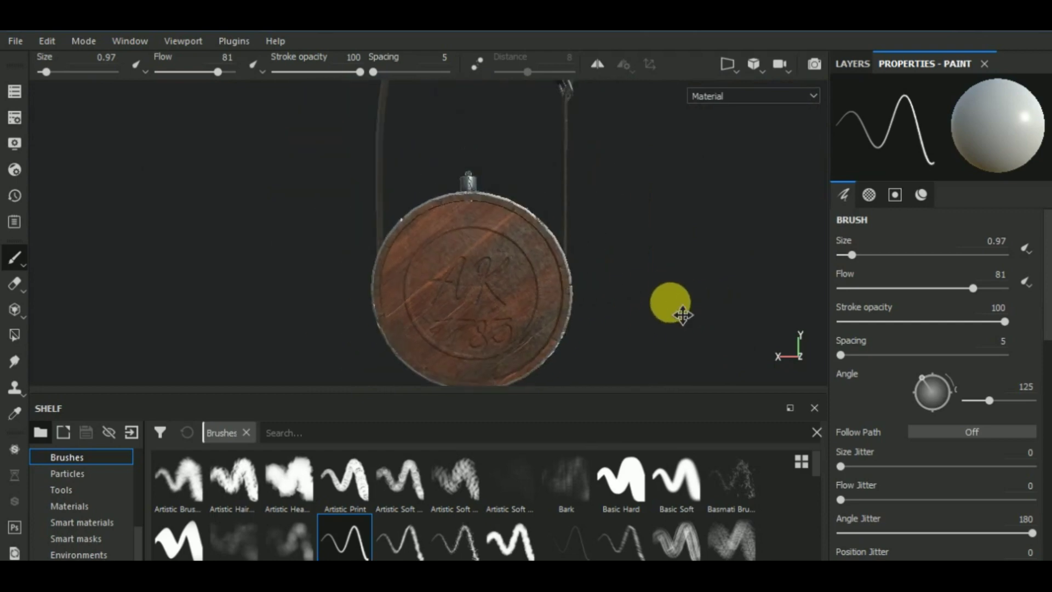
{"action": "scroll", "coordinate": [472, 210], "scroll_direction": "up", "scroll_amount": 5}
{"action": "scroll", "coordinate": [472, 209], "scroll_direction": "up", "scroll_amount": 3}
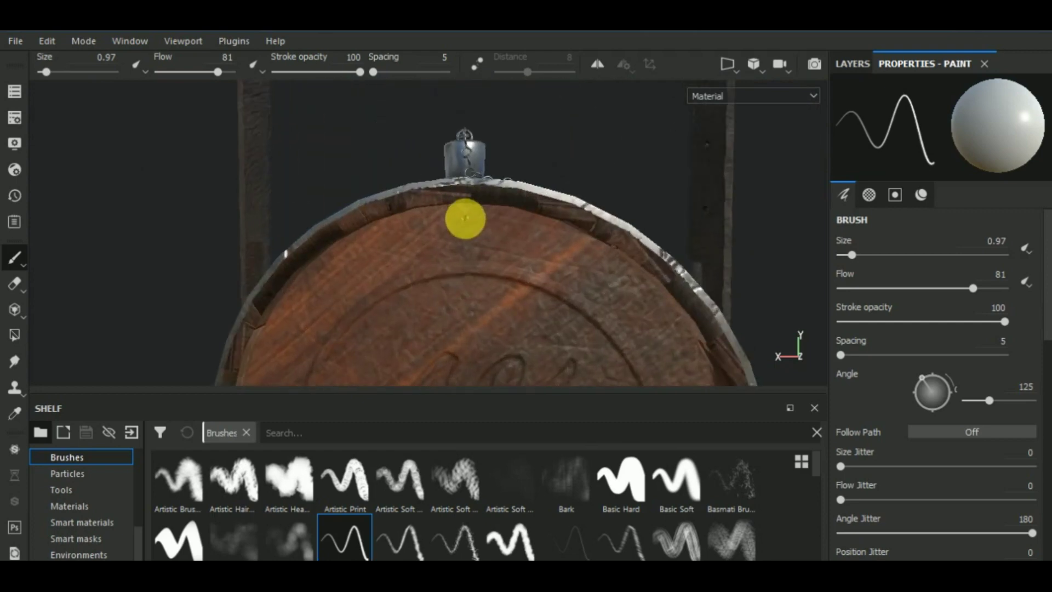
{"action": "scroll", "coordinate": [465, 219], "scroll_direction": "up", "scroll_amount": 2}
{"action": "scroll", "coordinate": [465, 219], "scroll_direction": "down", "scroll_amount": 2}
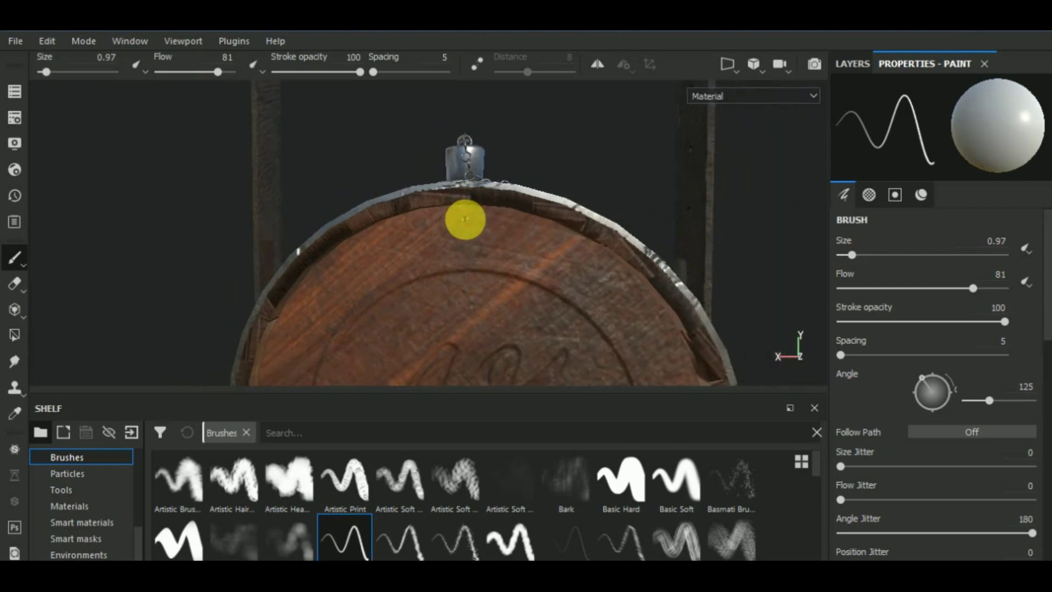
{"action": "scroll", "coordinate": [465, 219], "scroll_direction": "up", "scroll_amount": 2}
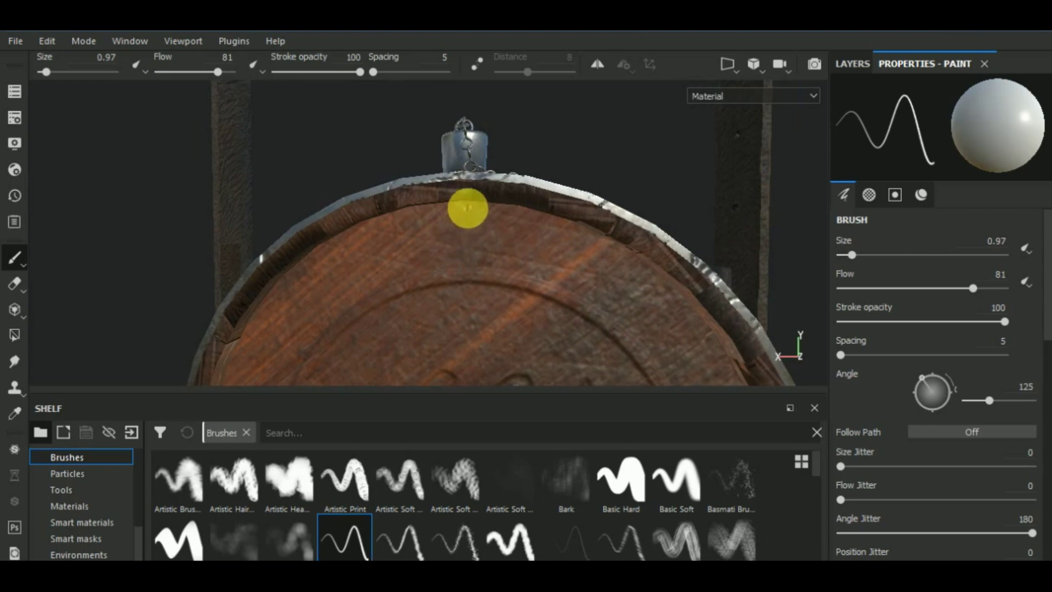
{"action": "mouse_move", "coordinate": [419, 234]}
{"action": "left_mouse_down"}
{"action": "mouse_move", "coordinate": [466, 212]}
{"action": "mouse_move", "coordinate": [503, 233]}
{"action": "left_mouse_up"}
{"action": "left_click_drag", "start_coordinate": [433, 236], "coordinate": [490, 231]}
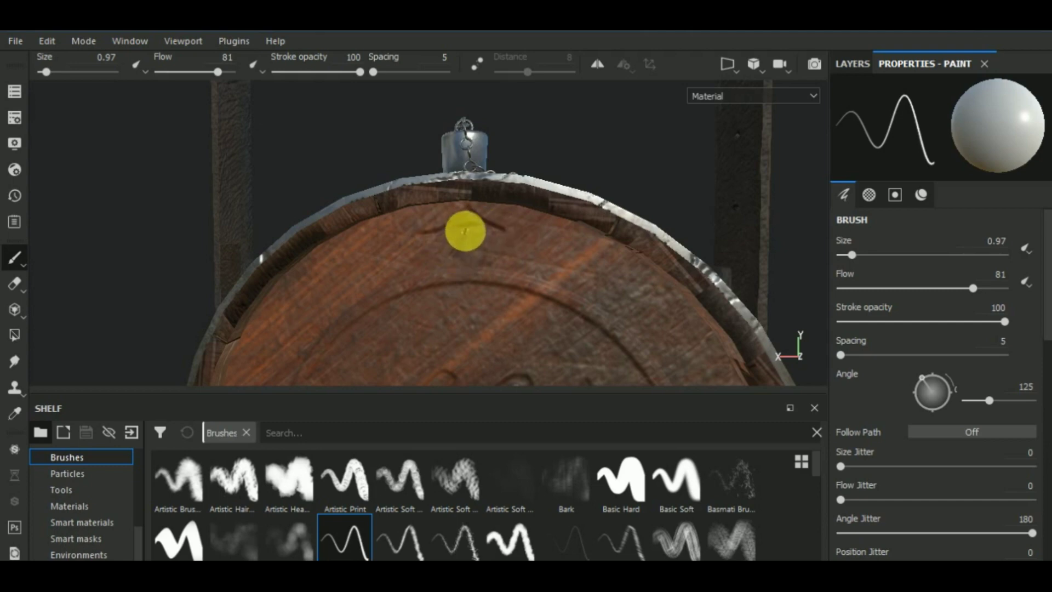
Engrave a small outward-pointing arrow mark between the circle border and the rim on the K side of the face
{"action": "scroll", "coordinate": [481, 258], "scroll_direction": "down", "scroll_amount": 2}
{"action": "left_click_drag", "start_coordinate": [469, 257], "coordinate": [514, 170], "text": "alt"}
{"action": "scroll", "coordinate": [580, 251], "scroll_direction": "up", "scroll_amount": 3}
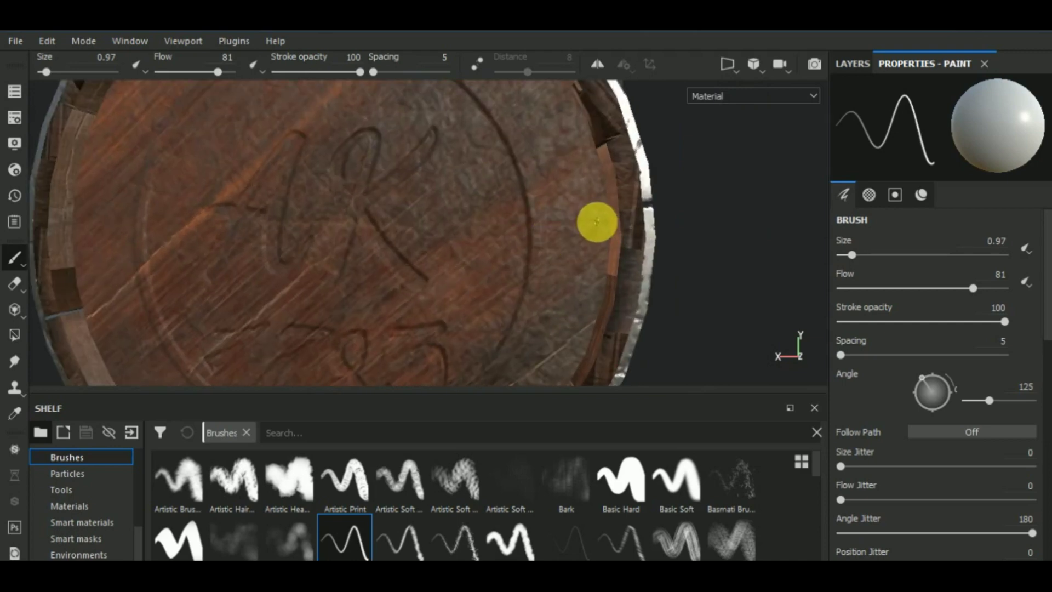
{"action": "mouse_move", "coordinate": [582, 206]}
{"action": "left_mouse_down"}
{"action": "mouse_move", "coordinate": [608, 230]}
{"action": "mouse_move", "coordinate": [581, 265]}
{"action": "left_mouse_up"}
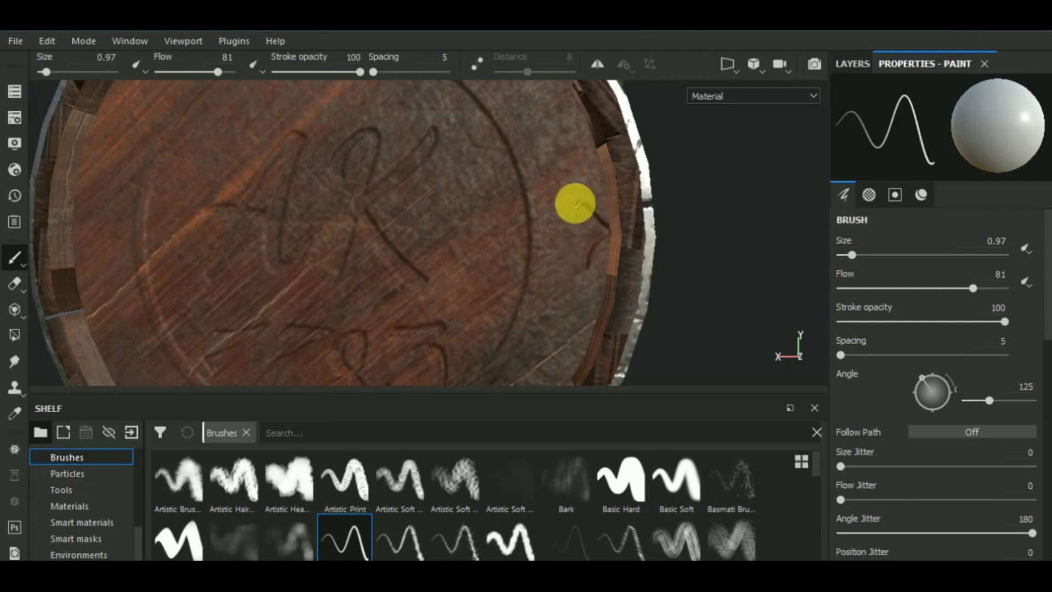
{"action": "mouse_move", "coordinate": [576, 208]}
{"action": "left_mouse_down"}
{"action": "mouse_move", "coordinate": [585, 263]}
{"action": "mouse_move", "coordinate": [551, 223]}
{"action": "left_mouse_up"}
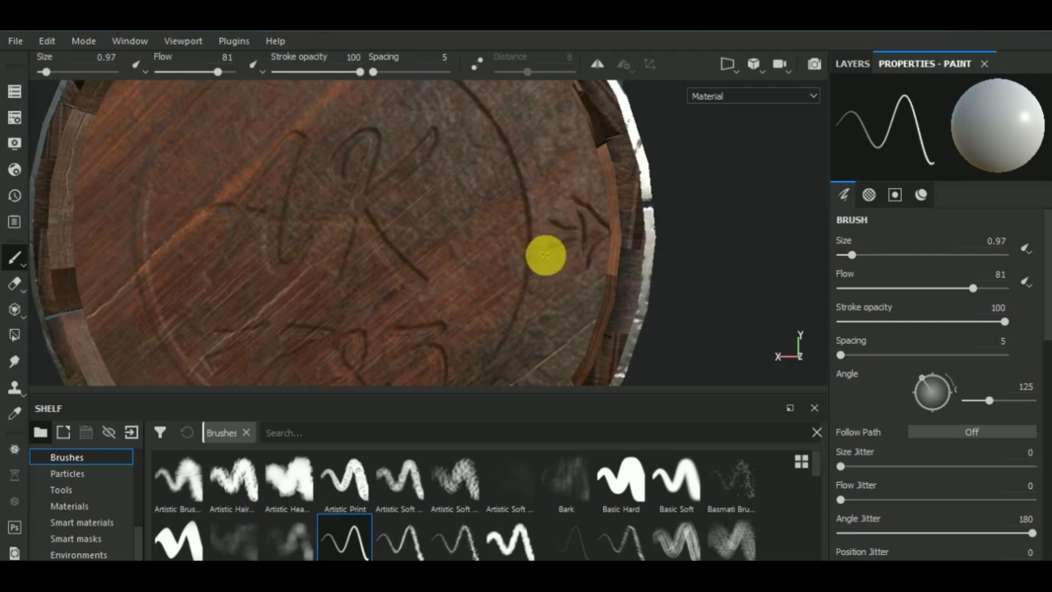
Engrave a small outward-pointing arrow mark between the circle border and the lower rim, beneath the 1783 engraving
{"action": "scroll", "coordinate": [564, 238], "scroll_direction": "down", "scroll_amount": 7}
{"action": "middle_click_drag", "start_coordinate": [625, 282], "coordinate": [646, 206], "text": "alt"}
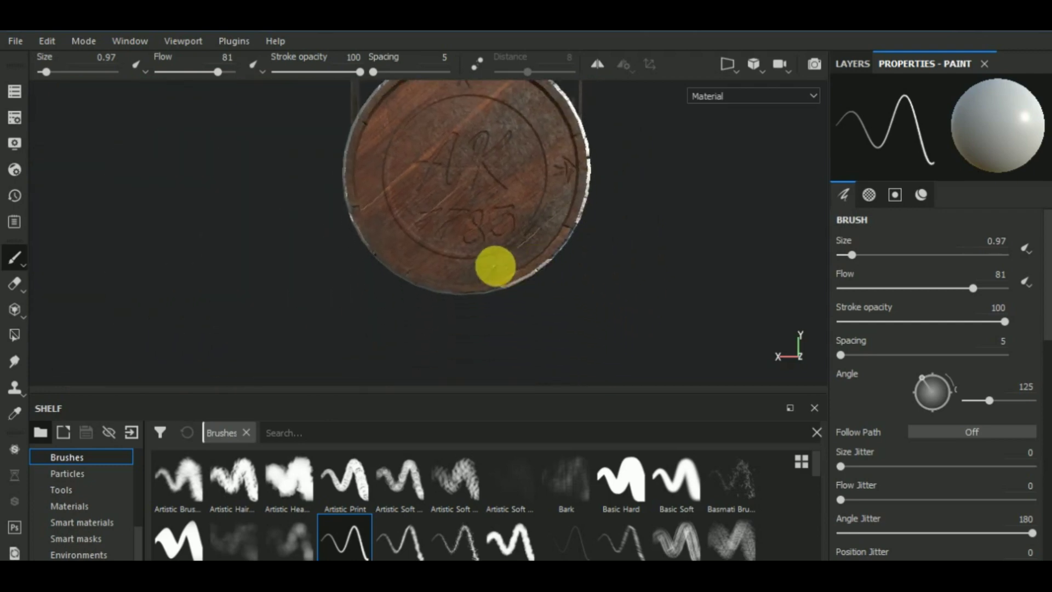
{"action": "scroll", "coordinate": [453, 268], "scroll_direction": "up", "scroll_amount": 5}
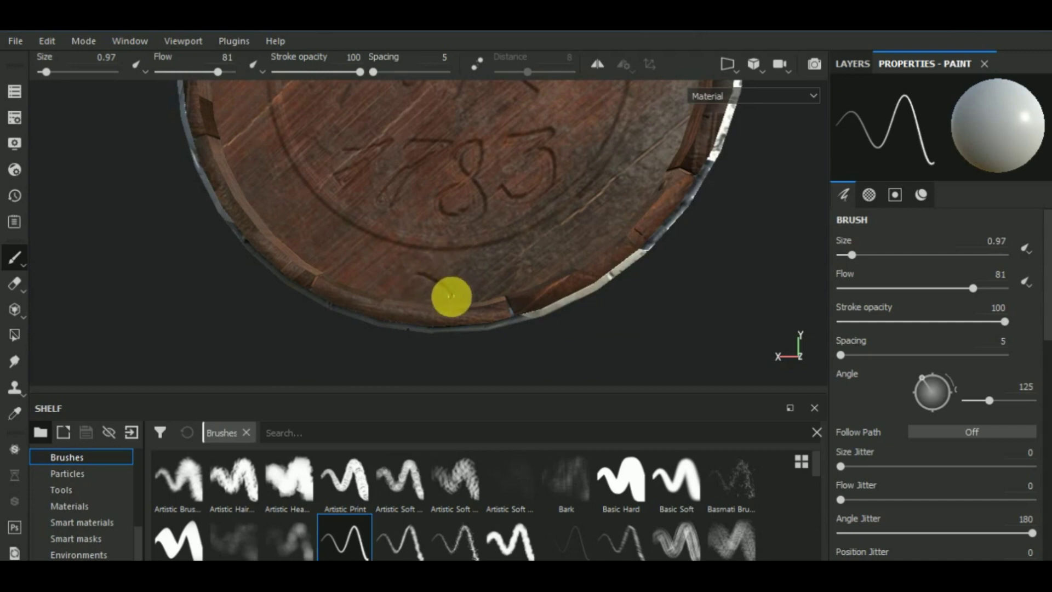
{"action": "mouse_move", "coordinate": [452, 296]}
{"action": "left_mouse_down"}
{"action": "mouse_move", "coordinate": [478, 275]}
{"action": "mouse_move", "coordinate": [443, 276]}
{"action": "mouse_move", "coordinate": [472, 274]}
{"action": "left_mouse_up"}
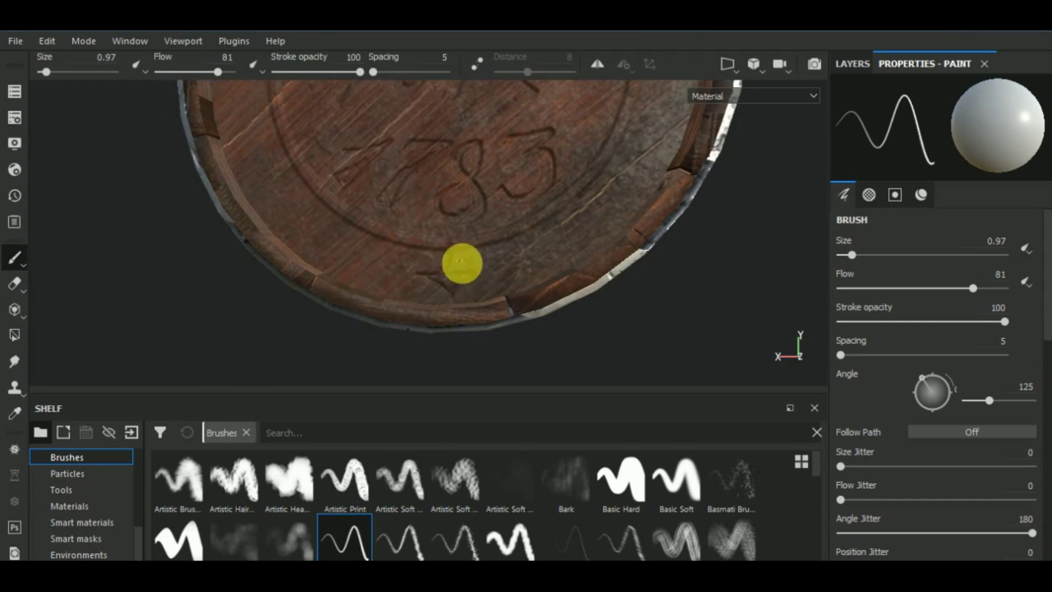
Engrave a matching small arrow mark between the circle border and the rim on the A side of the face
{"action": "scroll", "coordinate": [489, 286], "scroll_direction": "down", "scroll_amount": 4}
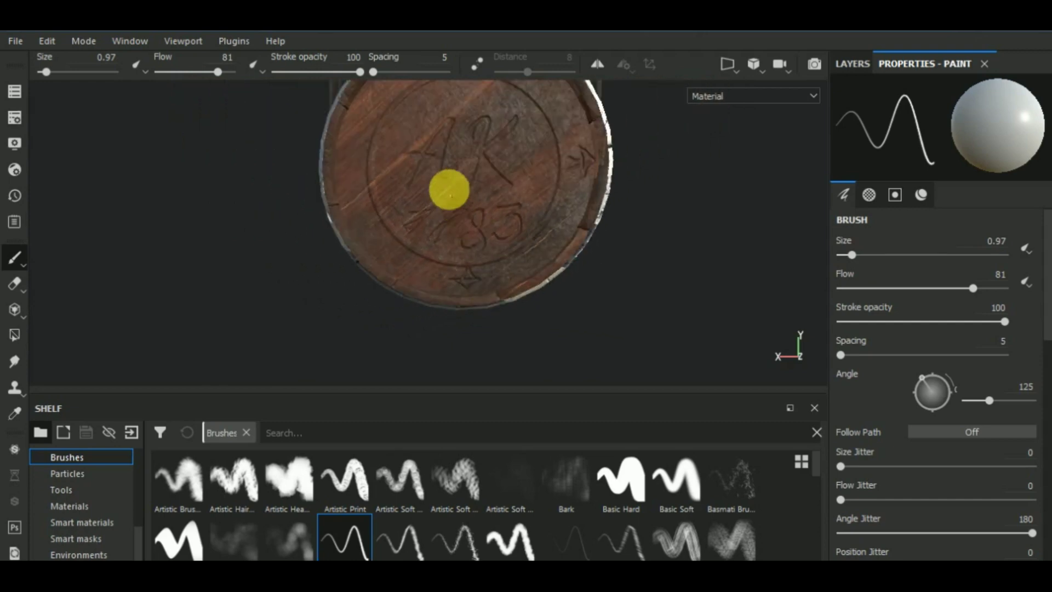
{"action": "middle_click_drag", "start_coordinate": [443, 190], "coordinate": [486, 254], "text": "alt"}
{"action": "scroll", "coordinate": [394, 225], "scroll_direction": "up", "scroll_amount": 4}
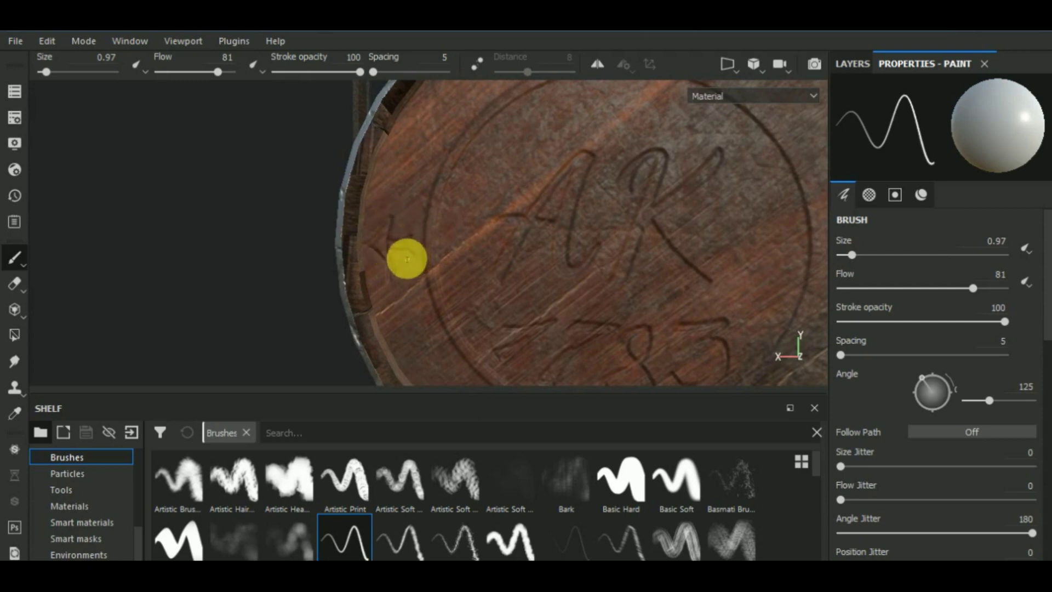
Examine the whole flask, its metal cap, strap and engraved face from an oblique angle under different lighting
{"action": "scroll", "coordinate": [407, 259], "scroll_direction": "down", "scroll_amount": 8}
{"action": "middle_click_drag", "start_coordinate": [604, 258], "coordinate": [567, 277], "text": "alt"}
{"action": "left_click_drag", "start_coordinate": [568, 259], "coordinate": [594, 294], "text": "alt"}
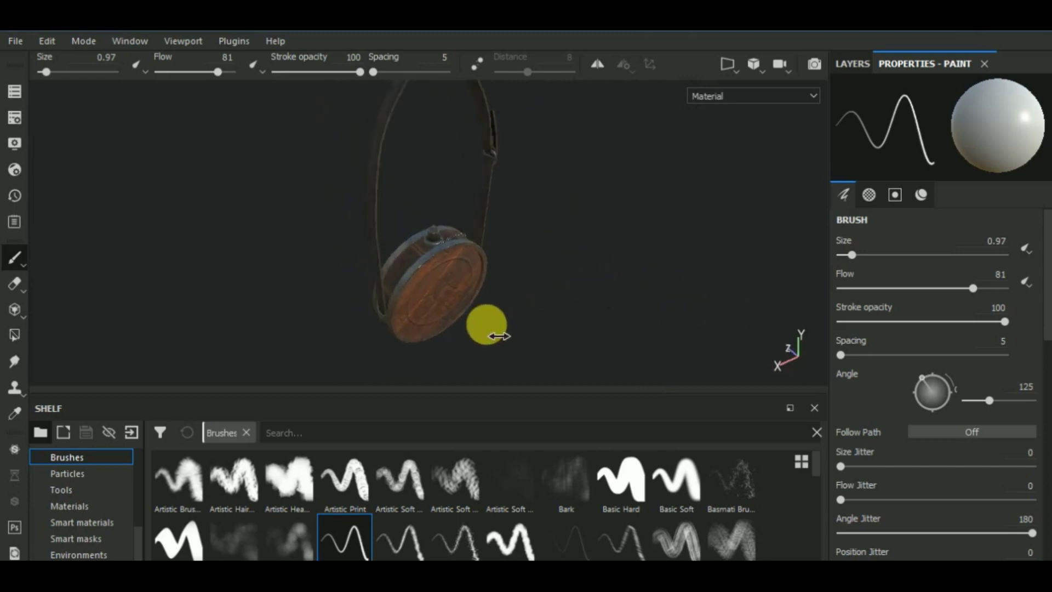
{"action": "left_click_drag", "start_coordinate": [498, 336], "coordinate": [567, 313], "text": "alt"}
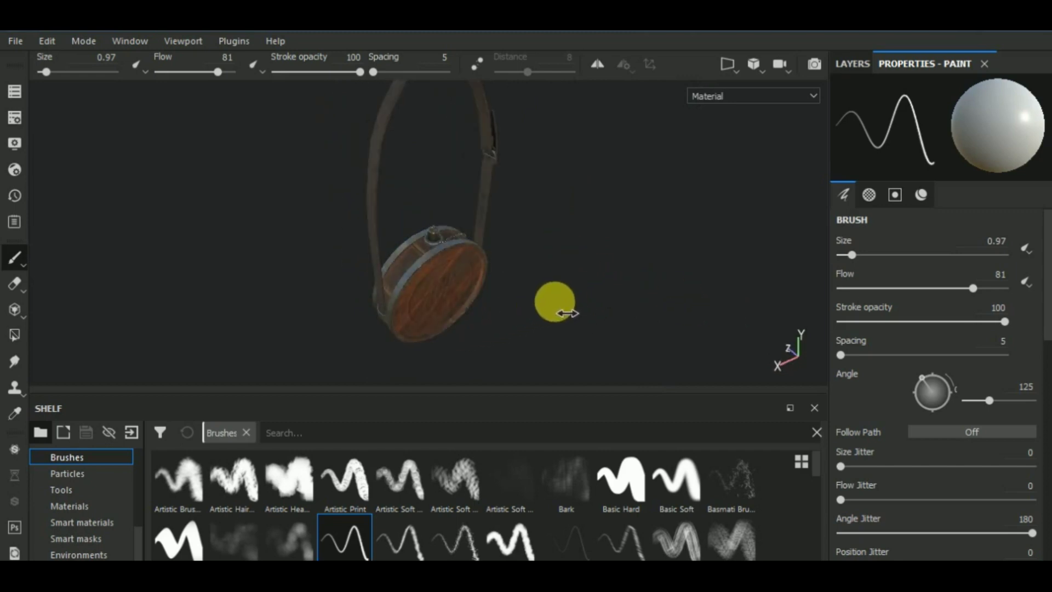
{"action": "middle_click_drag", "start_coordinate": [566, 282], "coordinate": [575, 315], "text": "alt"}
{"action": "scroll", "coordinate": [510, 281], "scroll_direction": "up", "scroll_amount": 5}
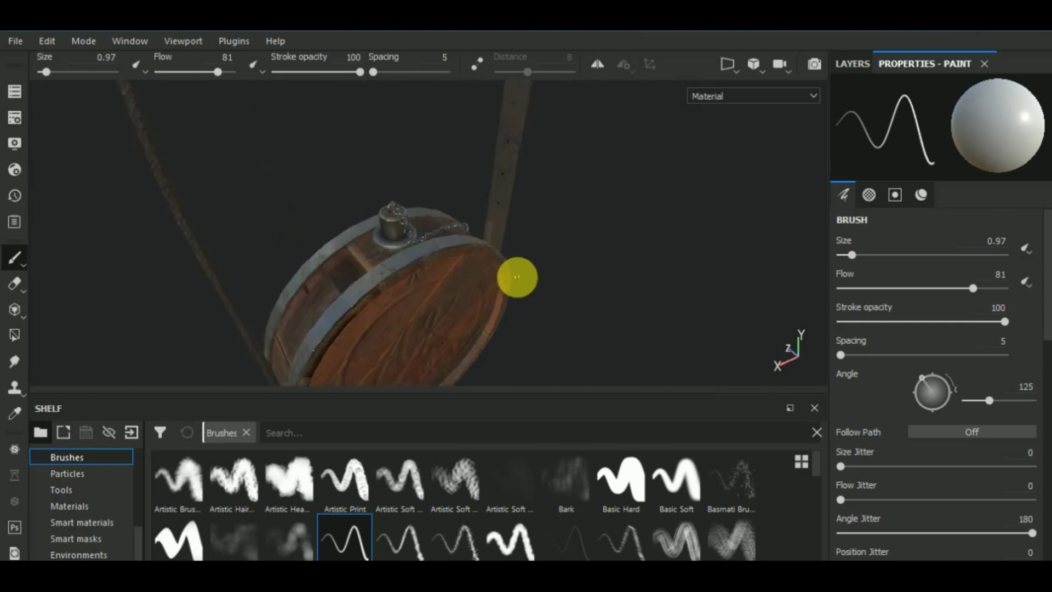
{"action": "scroll", "coordinate": [517, 277], "scroll_direction": "down", "scroll_amount": 5}
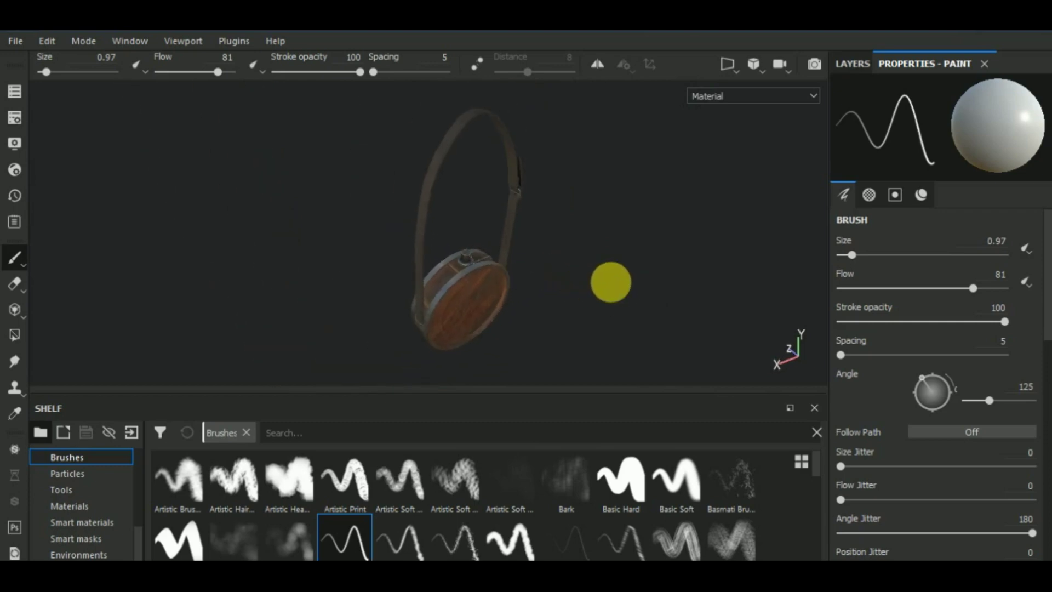